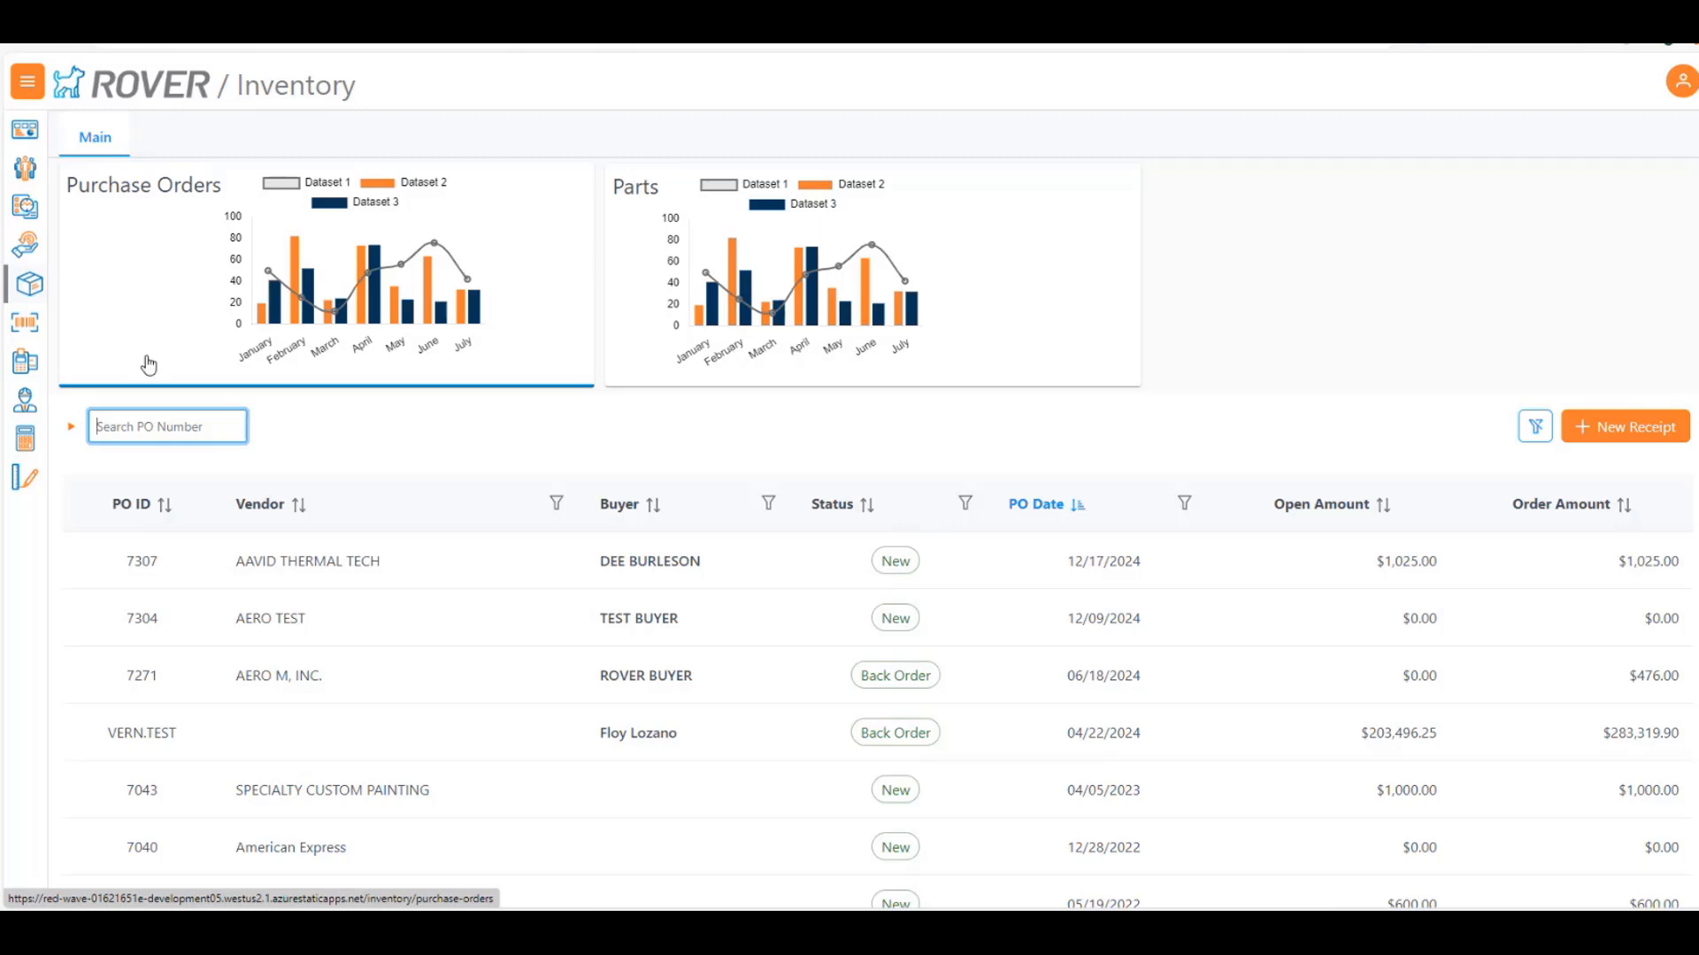
Open a new receipt for the AAVID THERMAL TECH purchase order and enter 50 as the received quantity for part CAP-10.
click(150, 561)
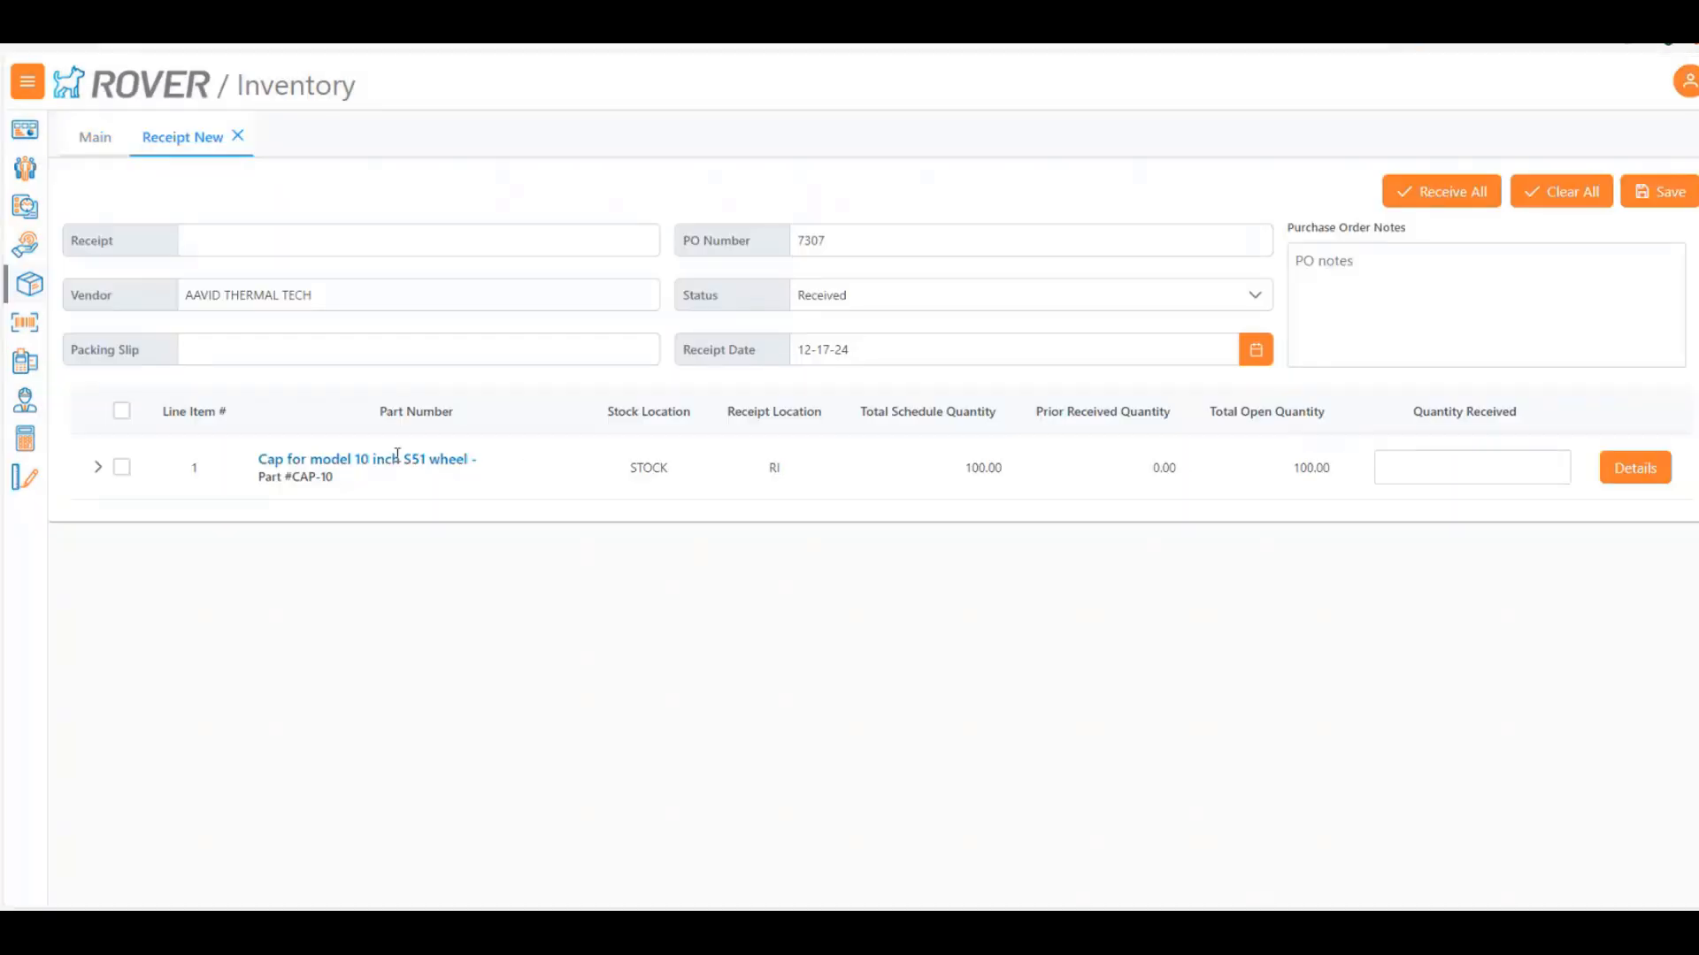
click(1451, 192)
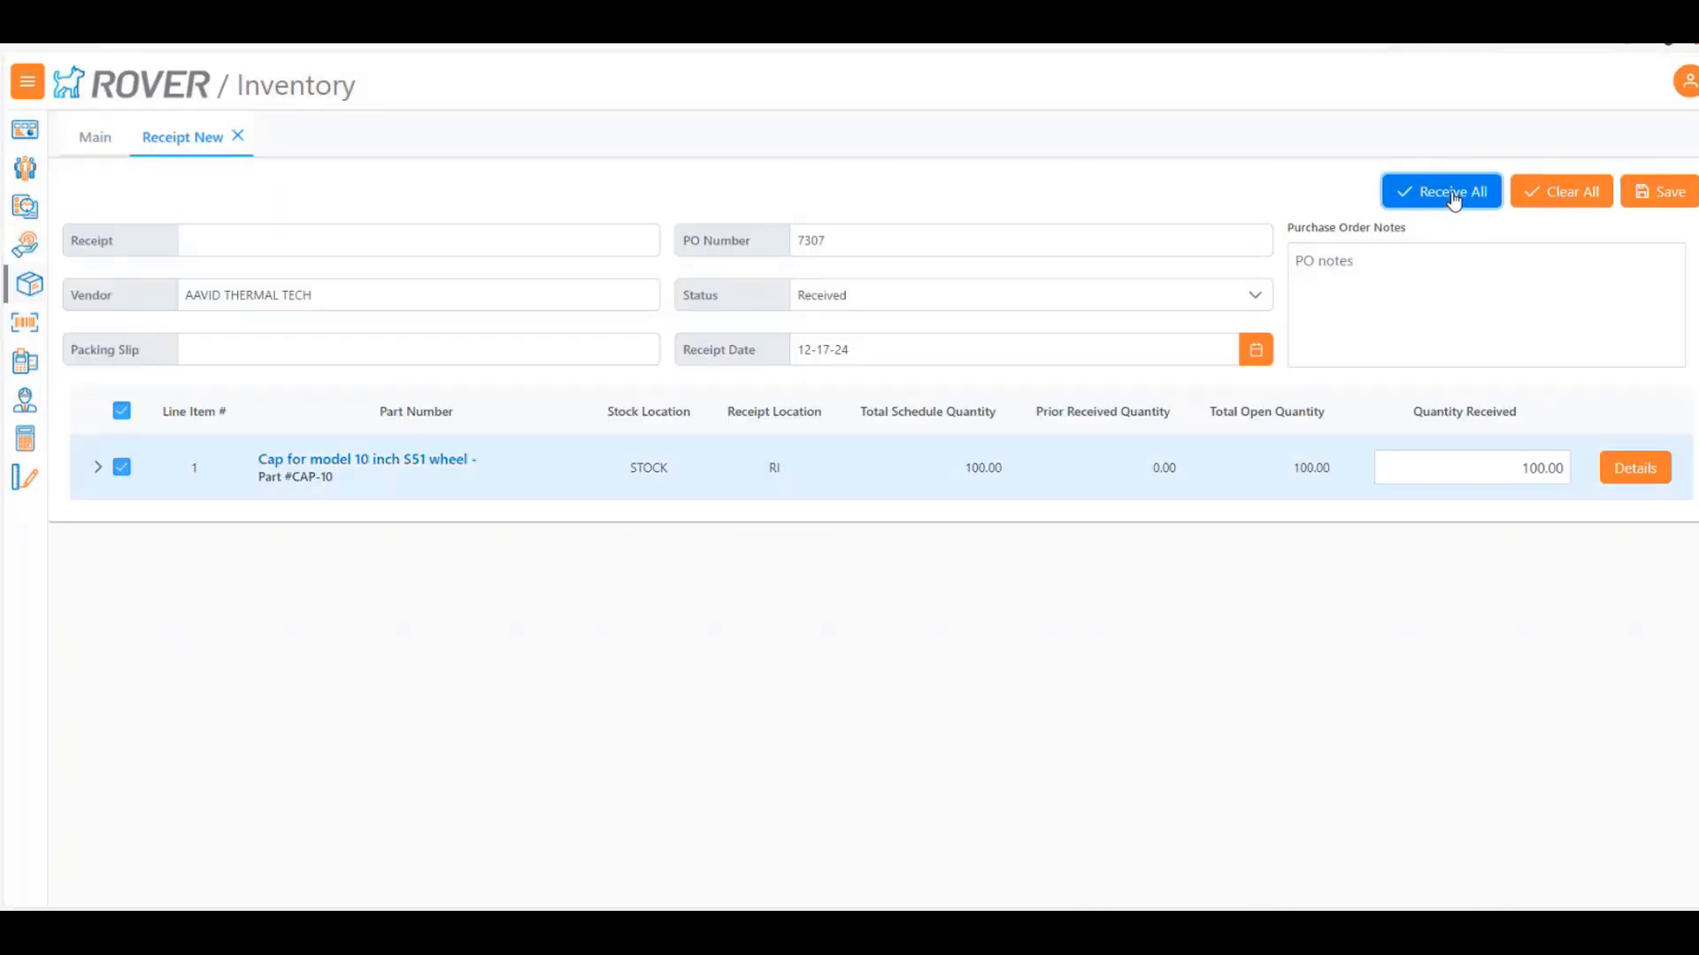
click(1564, 191)
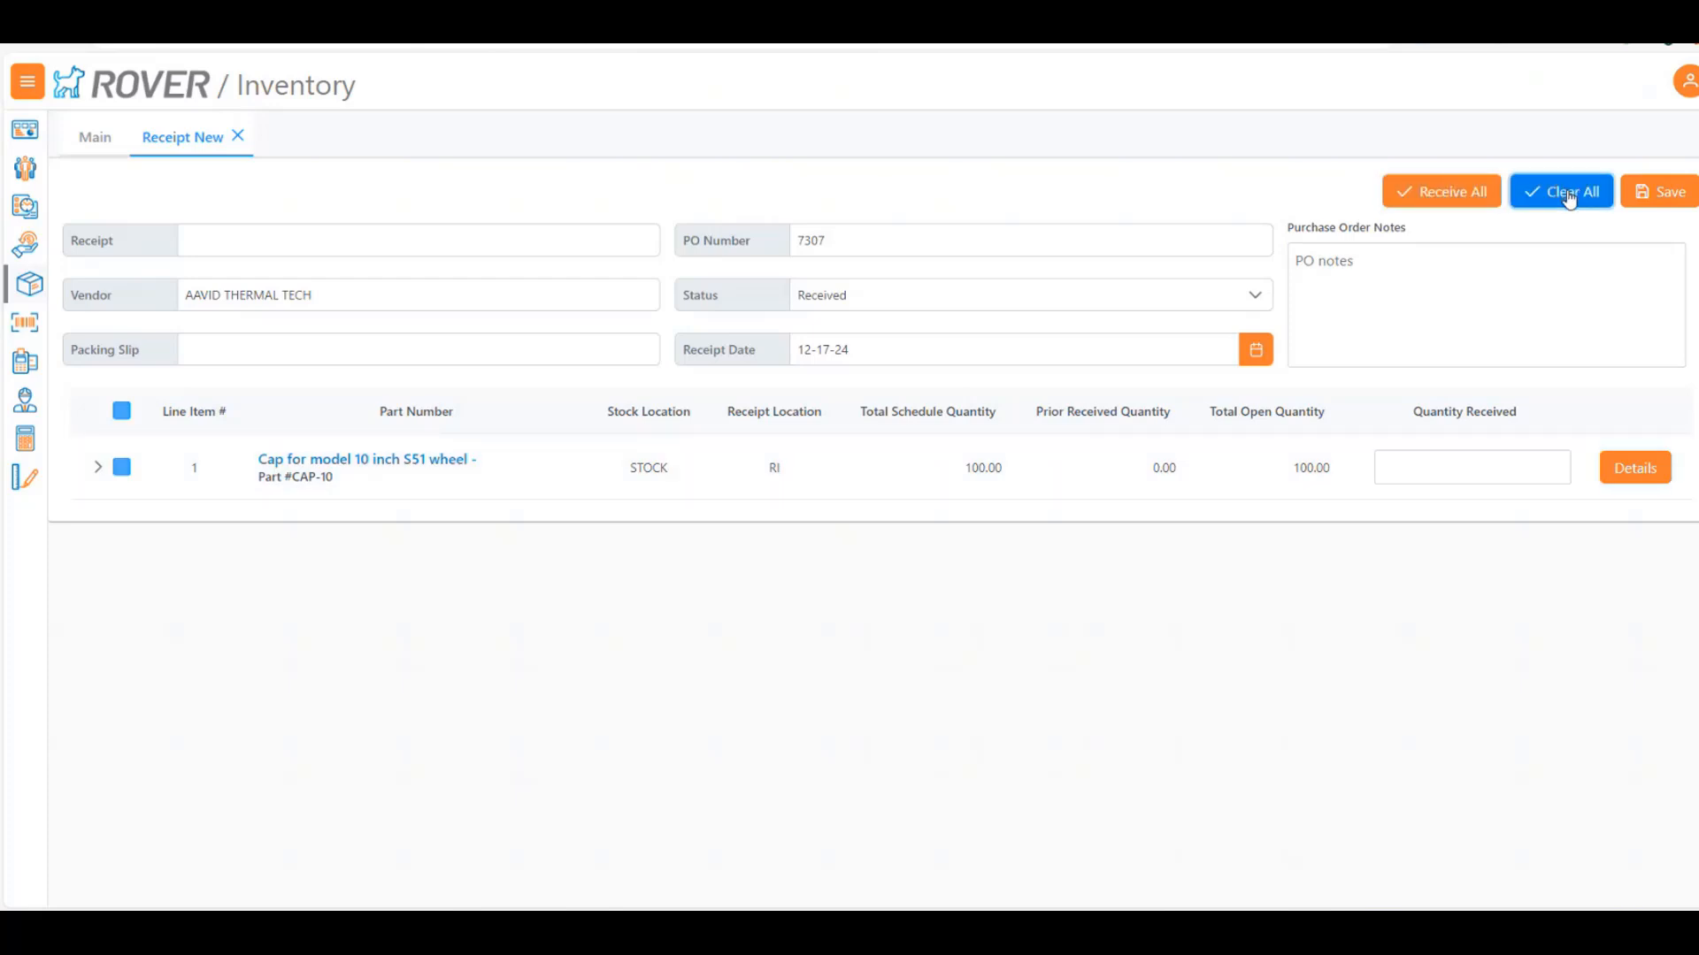
click(1449, 457)
text(50)
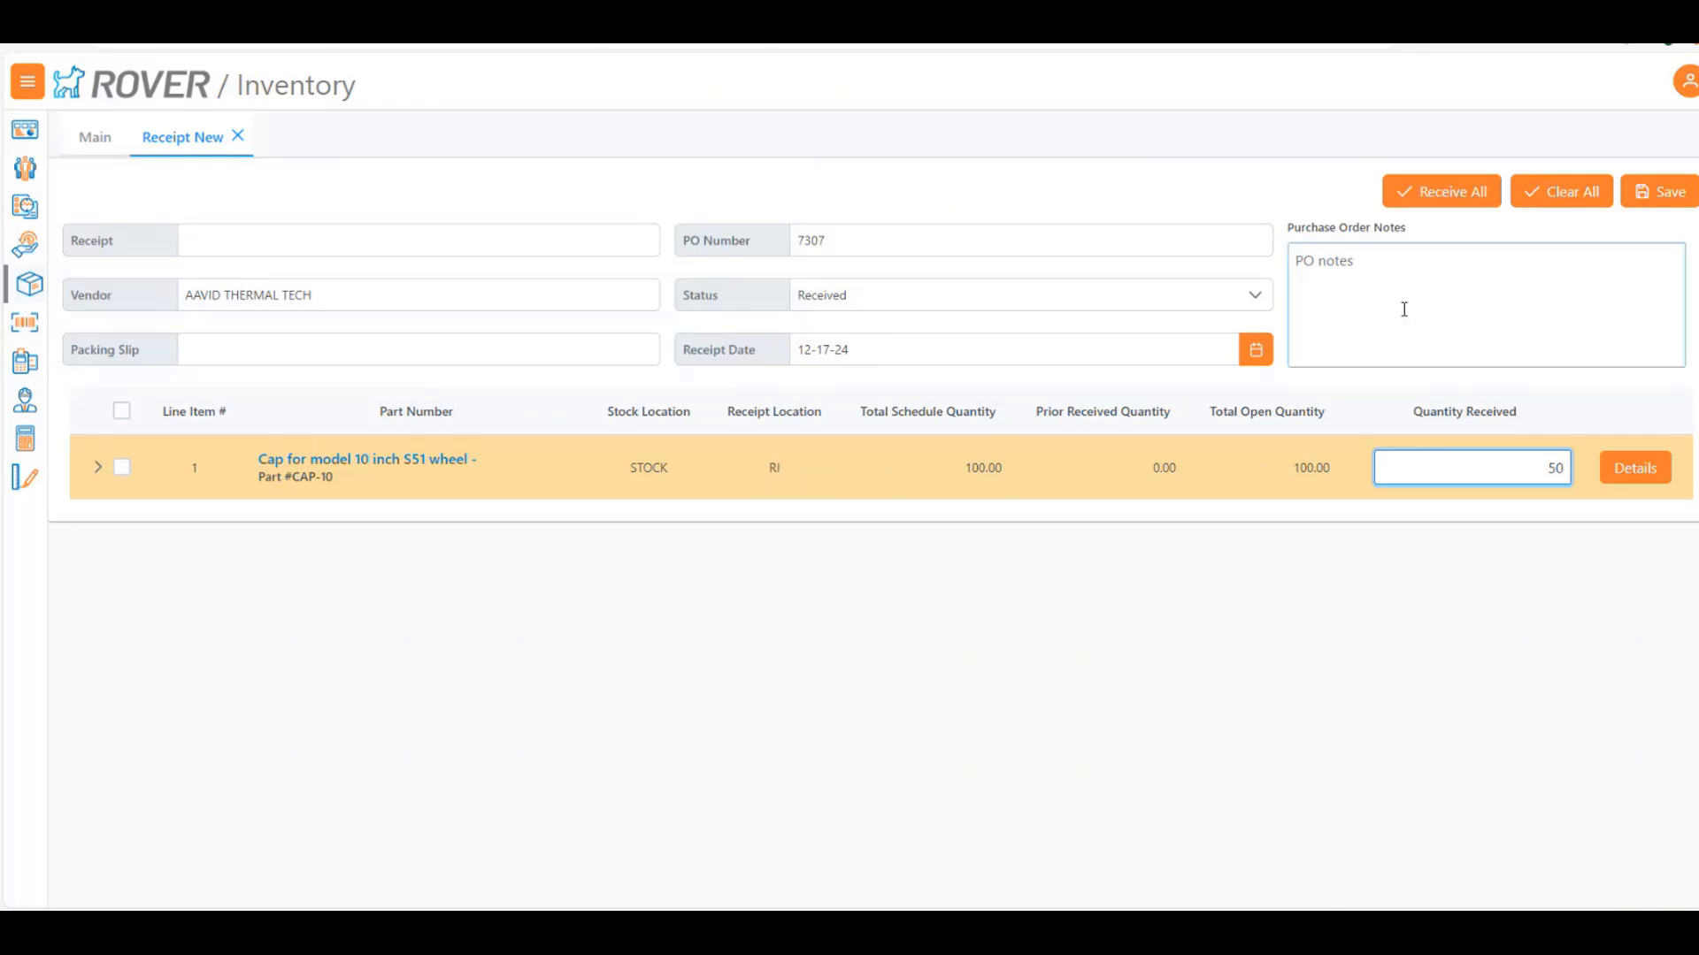
Receive the full open quantity on the purchase order receipt, save it, and close the form options and the receipt.
click(1522, 195)
click(1469, 194)
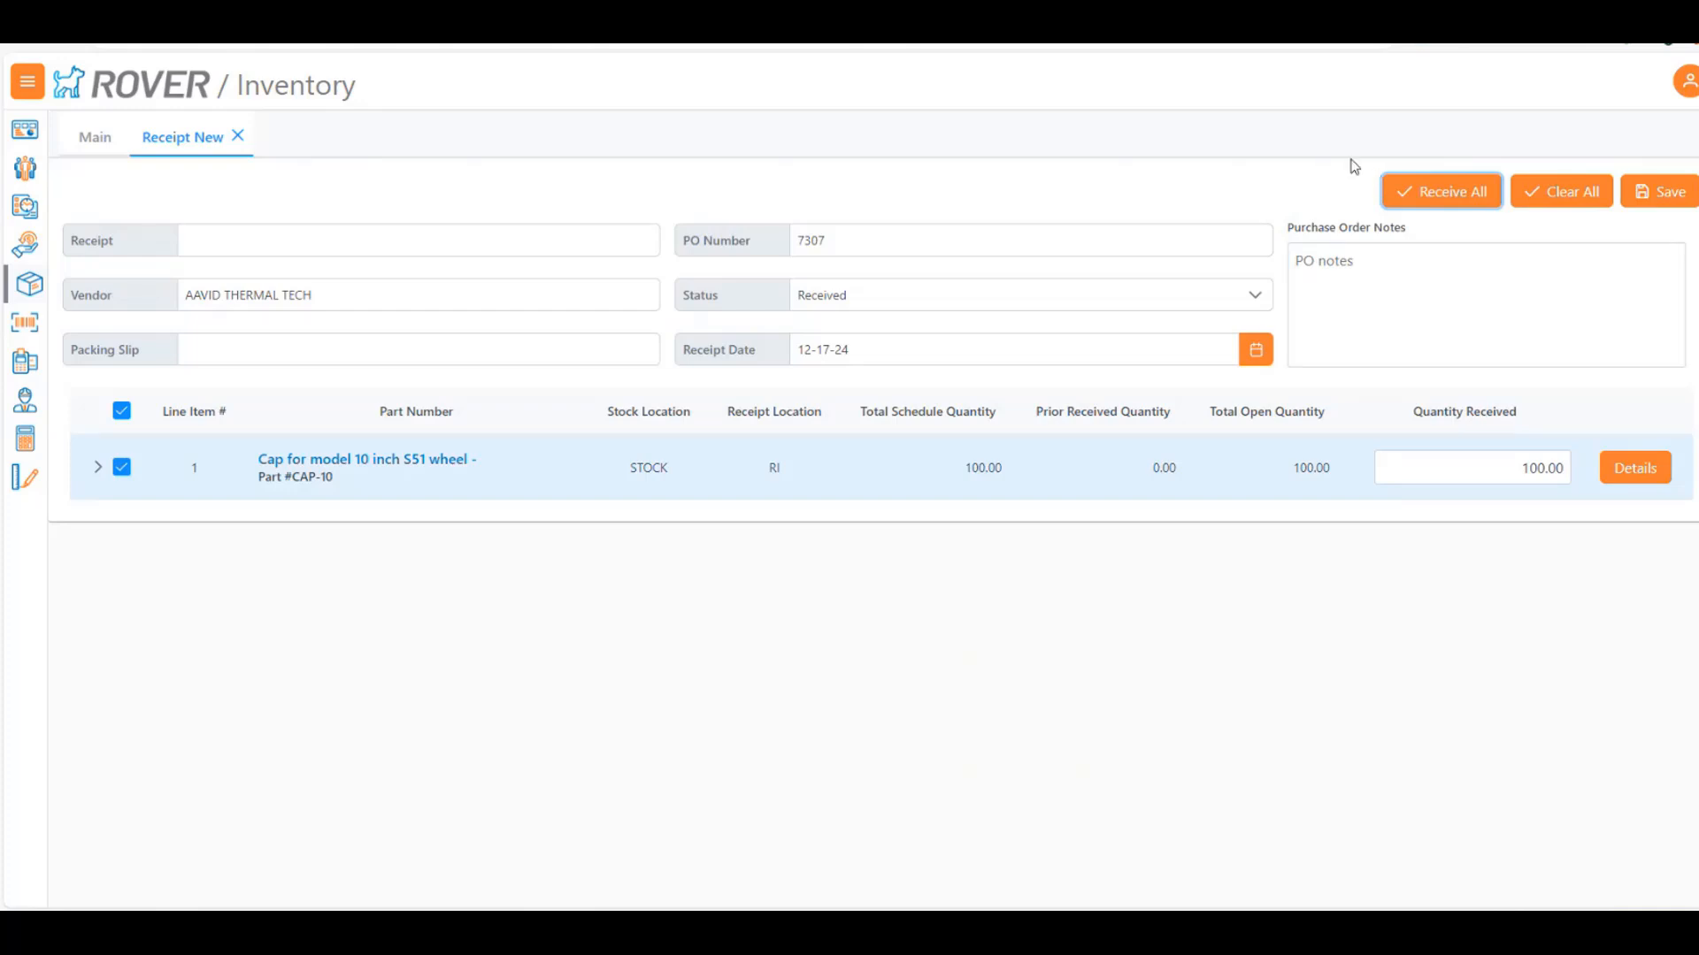
click(1668, 194)
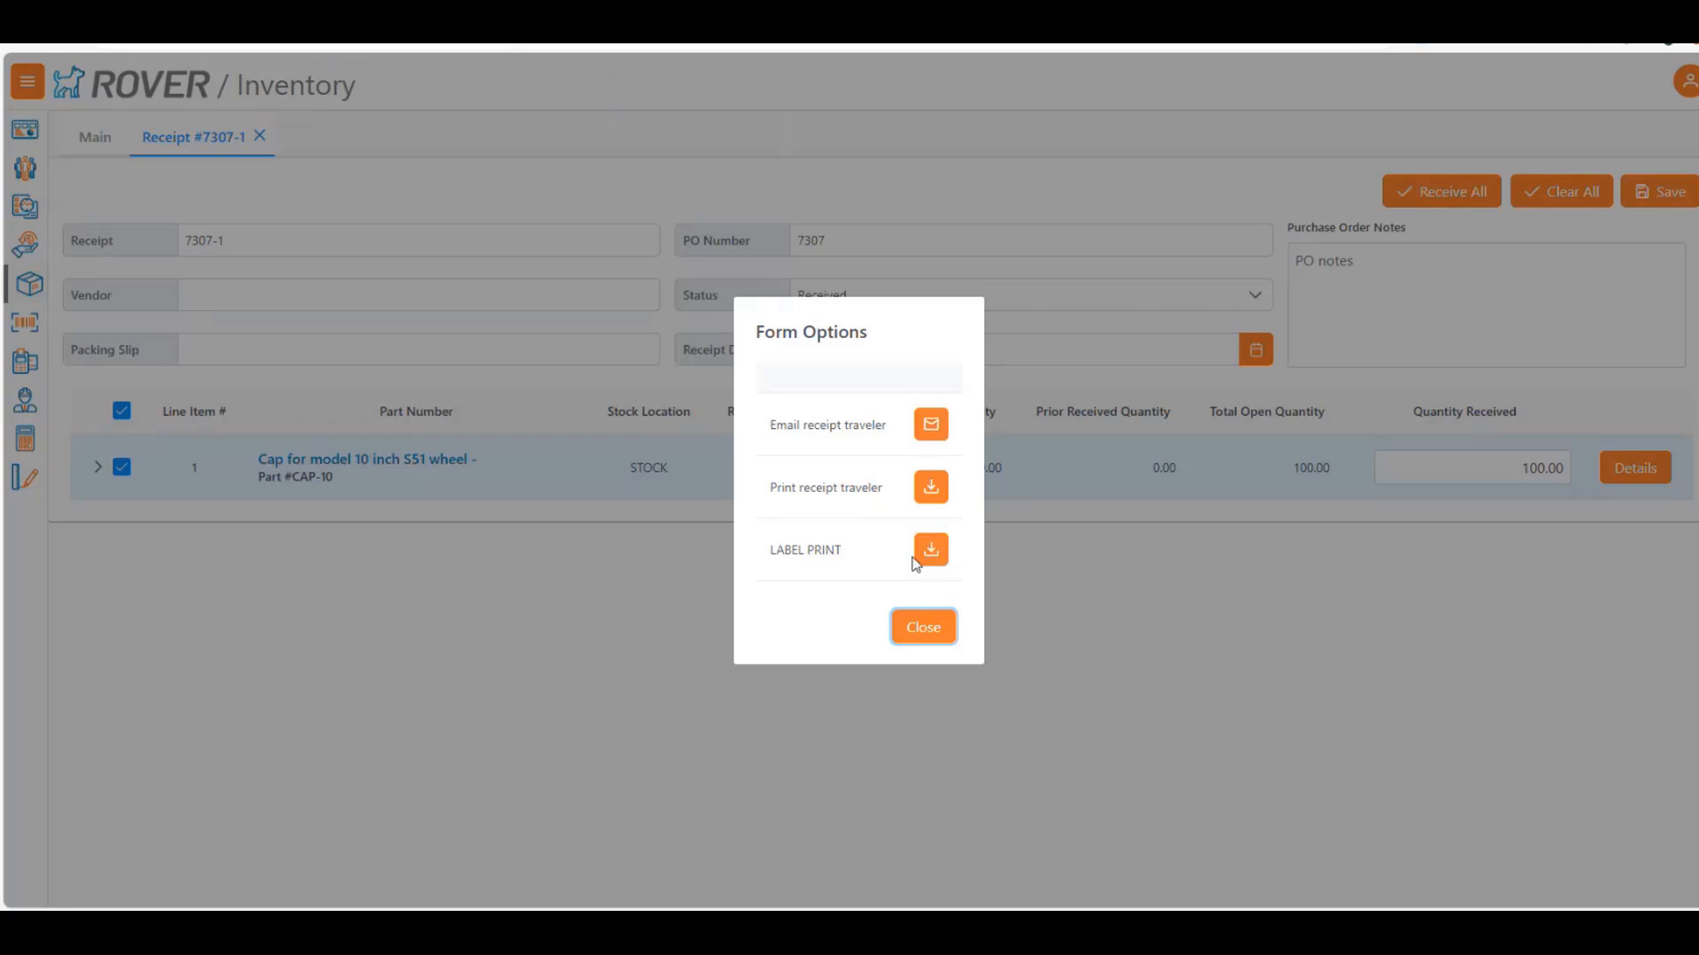
click(938, 630)
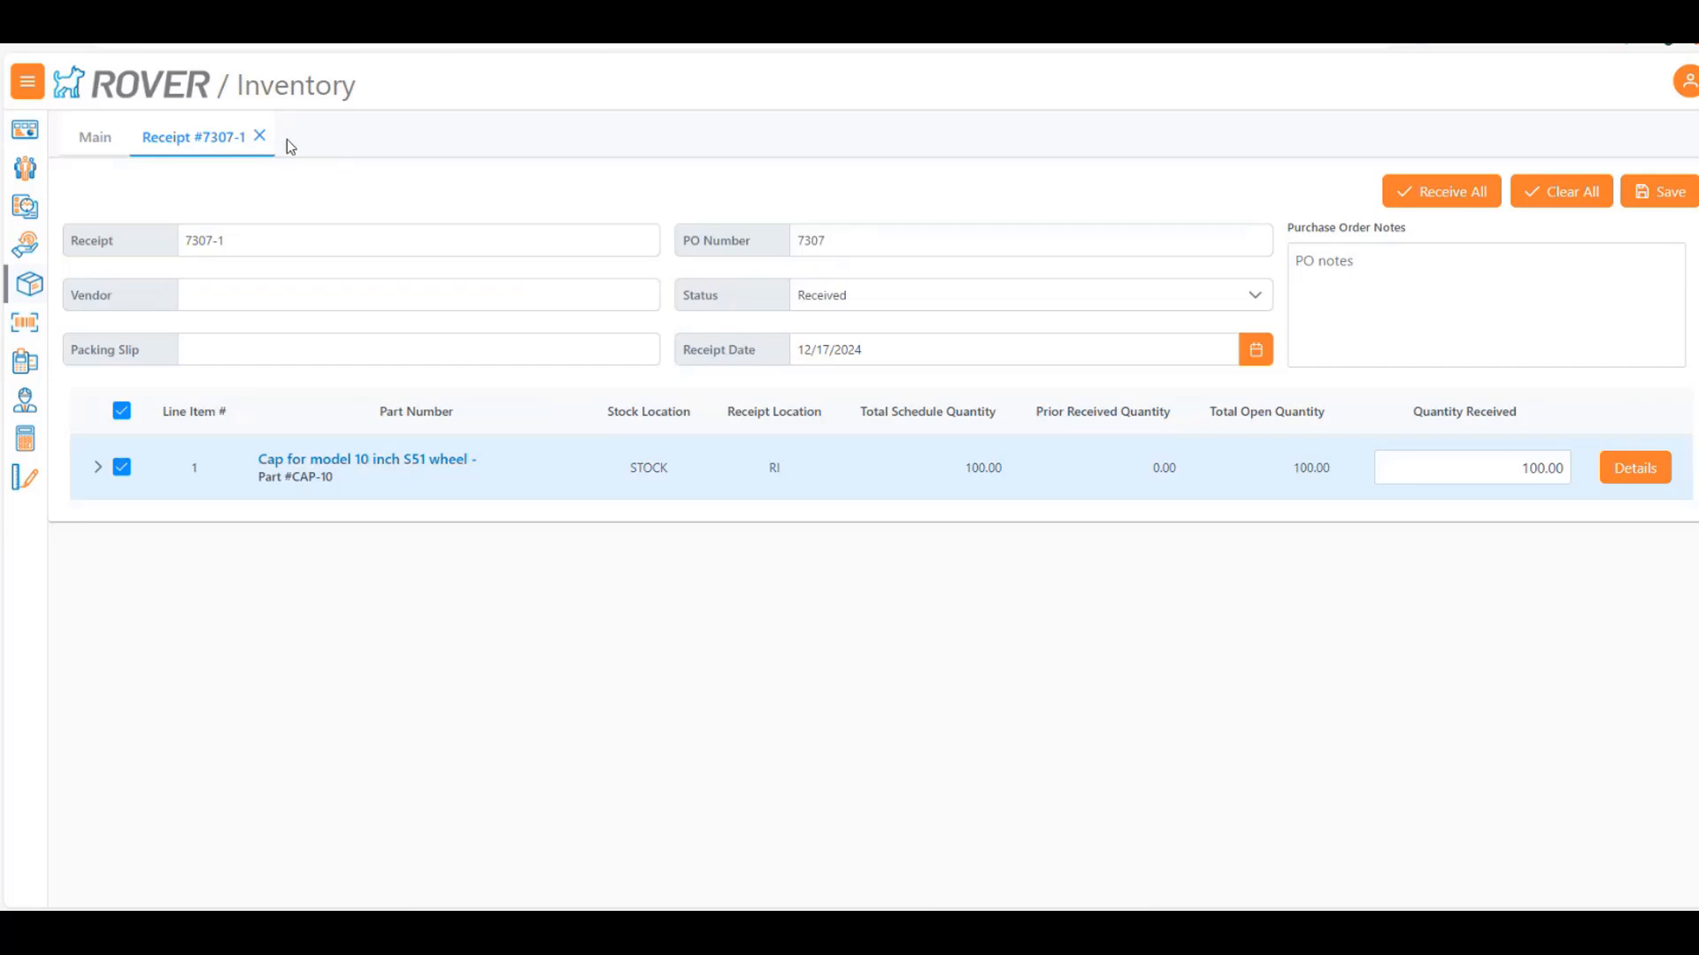
click(260, 135)
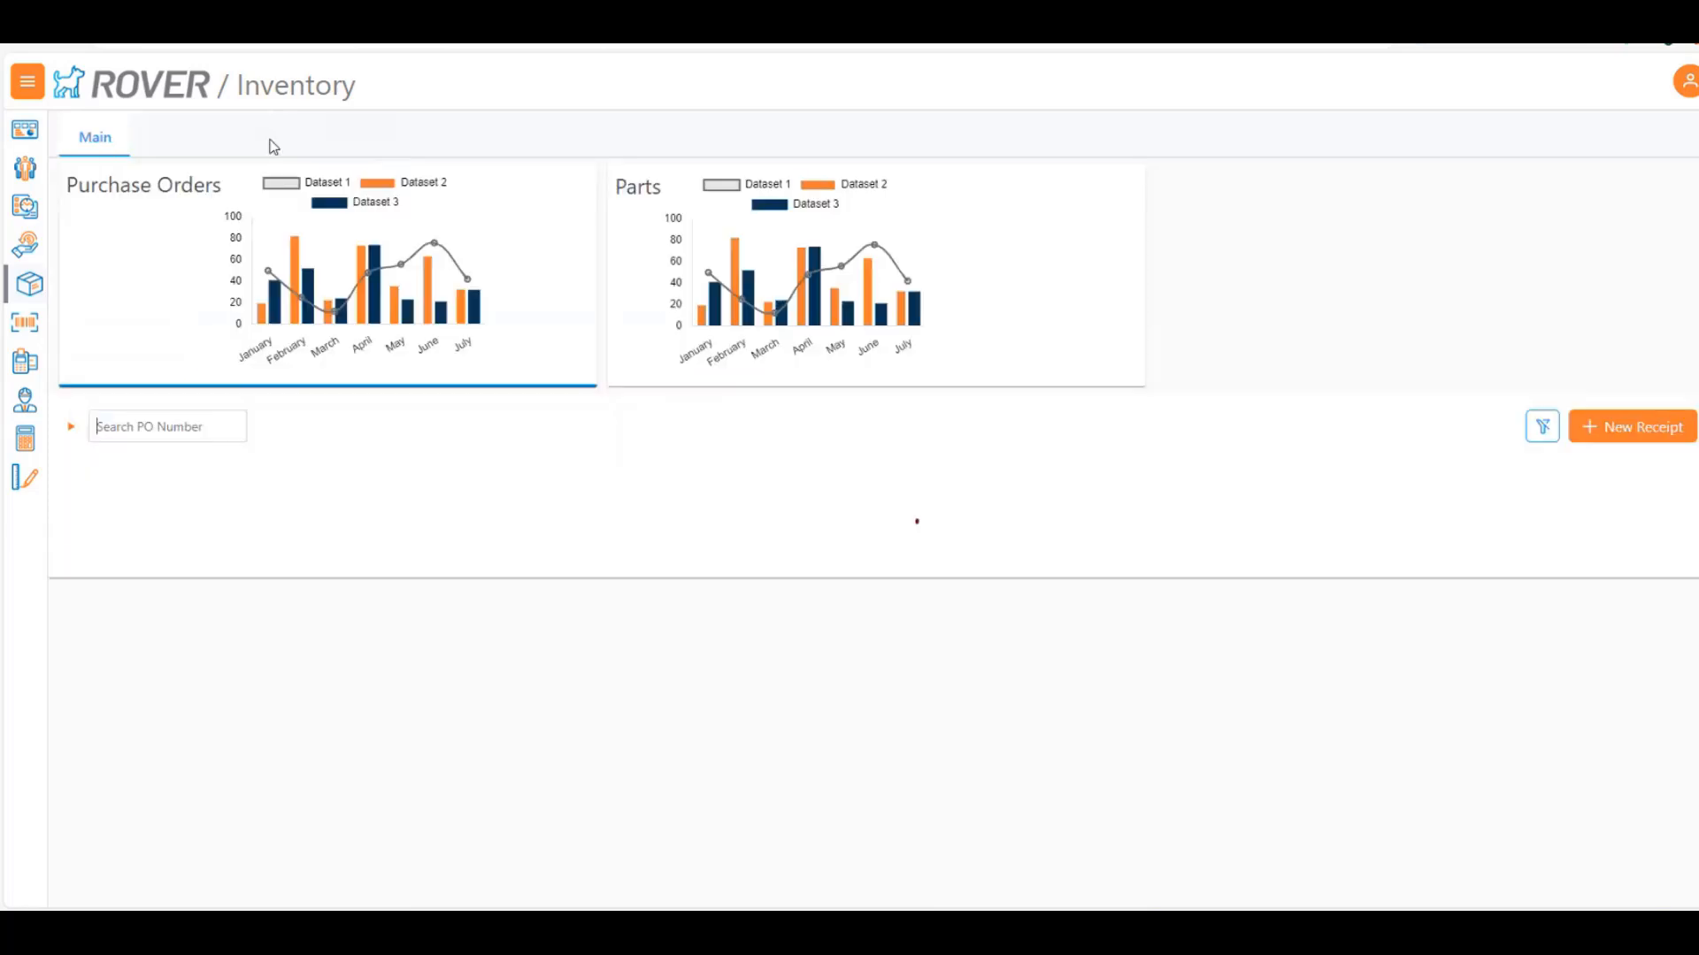
Show the parts inventory list and sort it by on-hand quantity from highest to lowest.
click(972, 262)
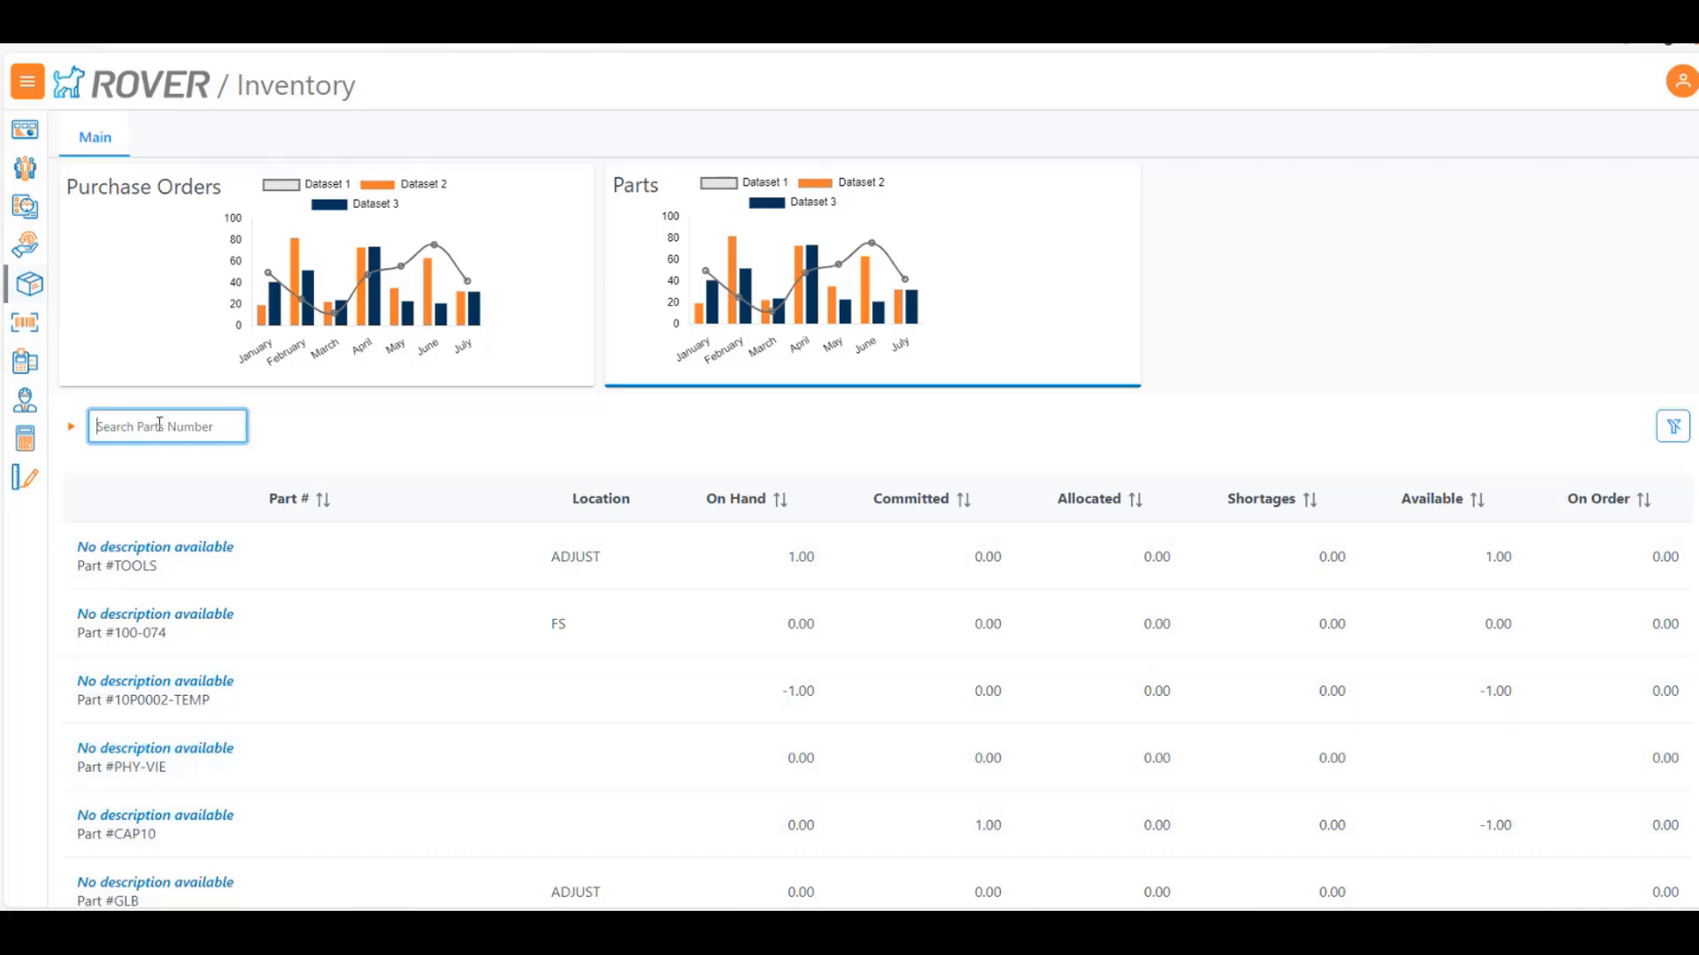
click(794, 510)
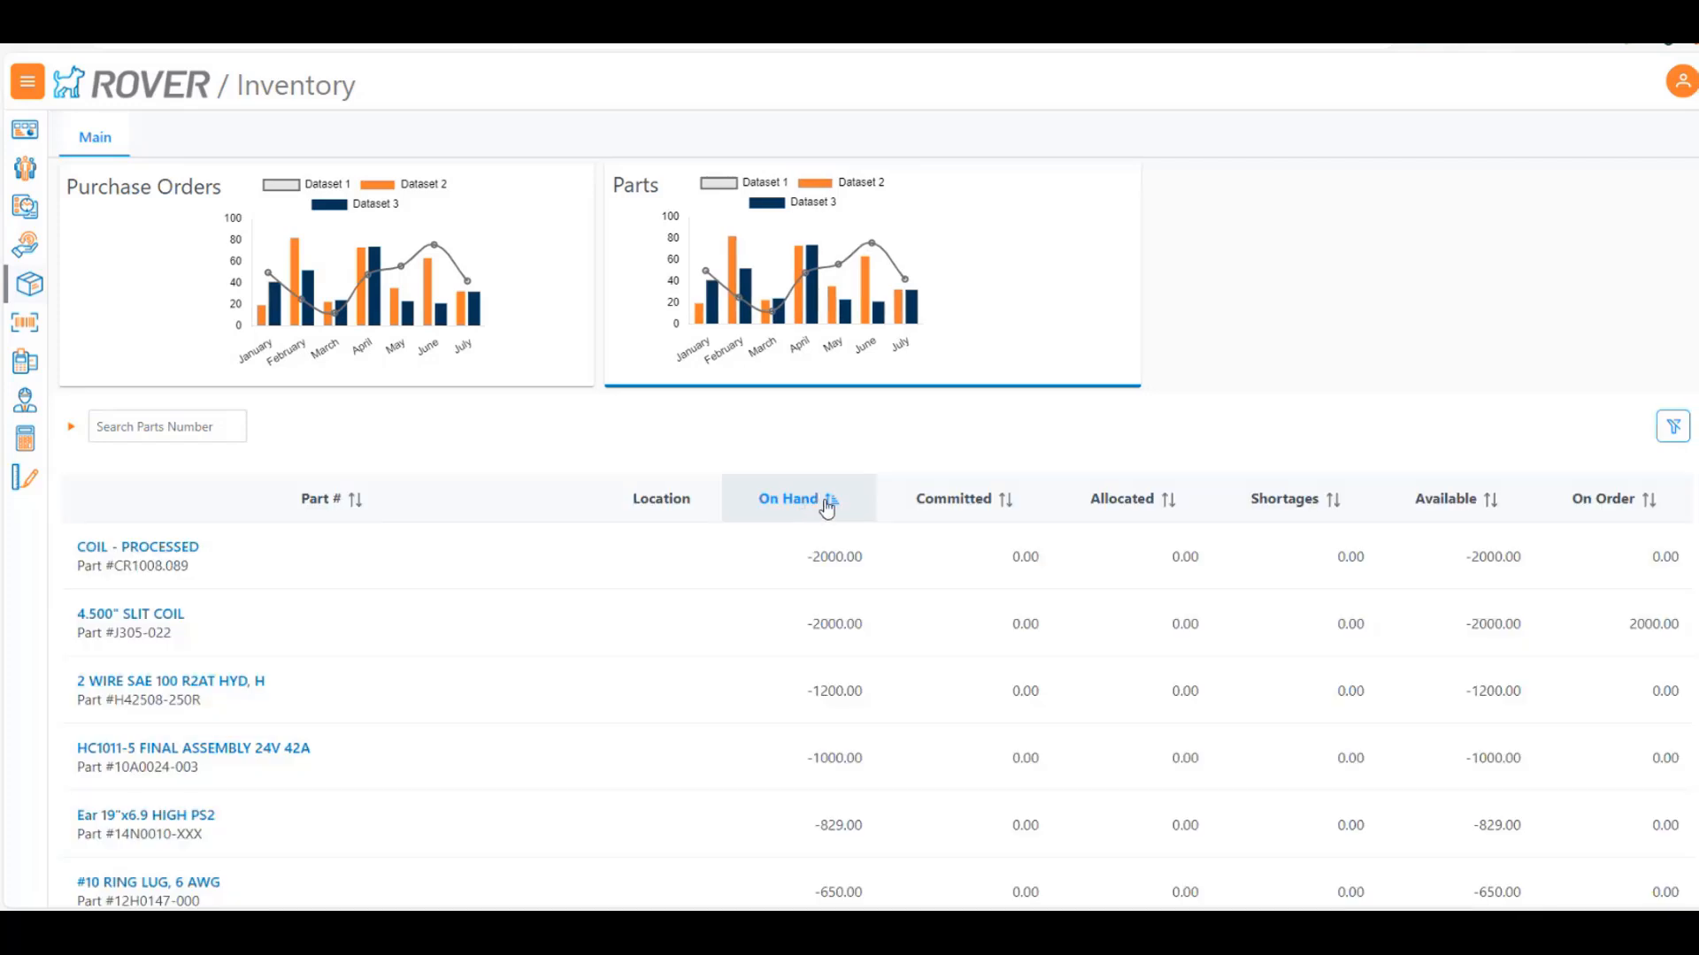
click(832, 503)
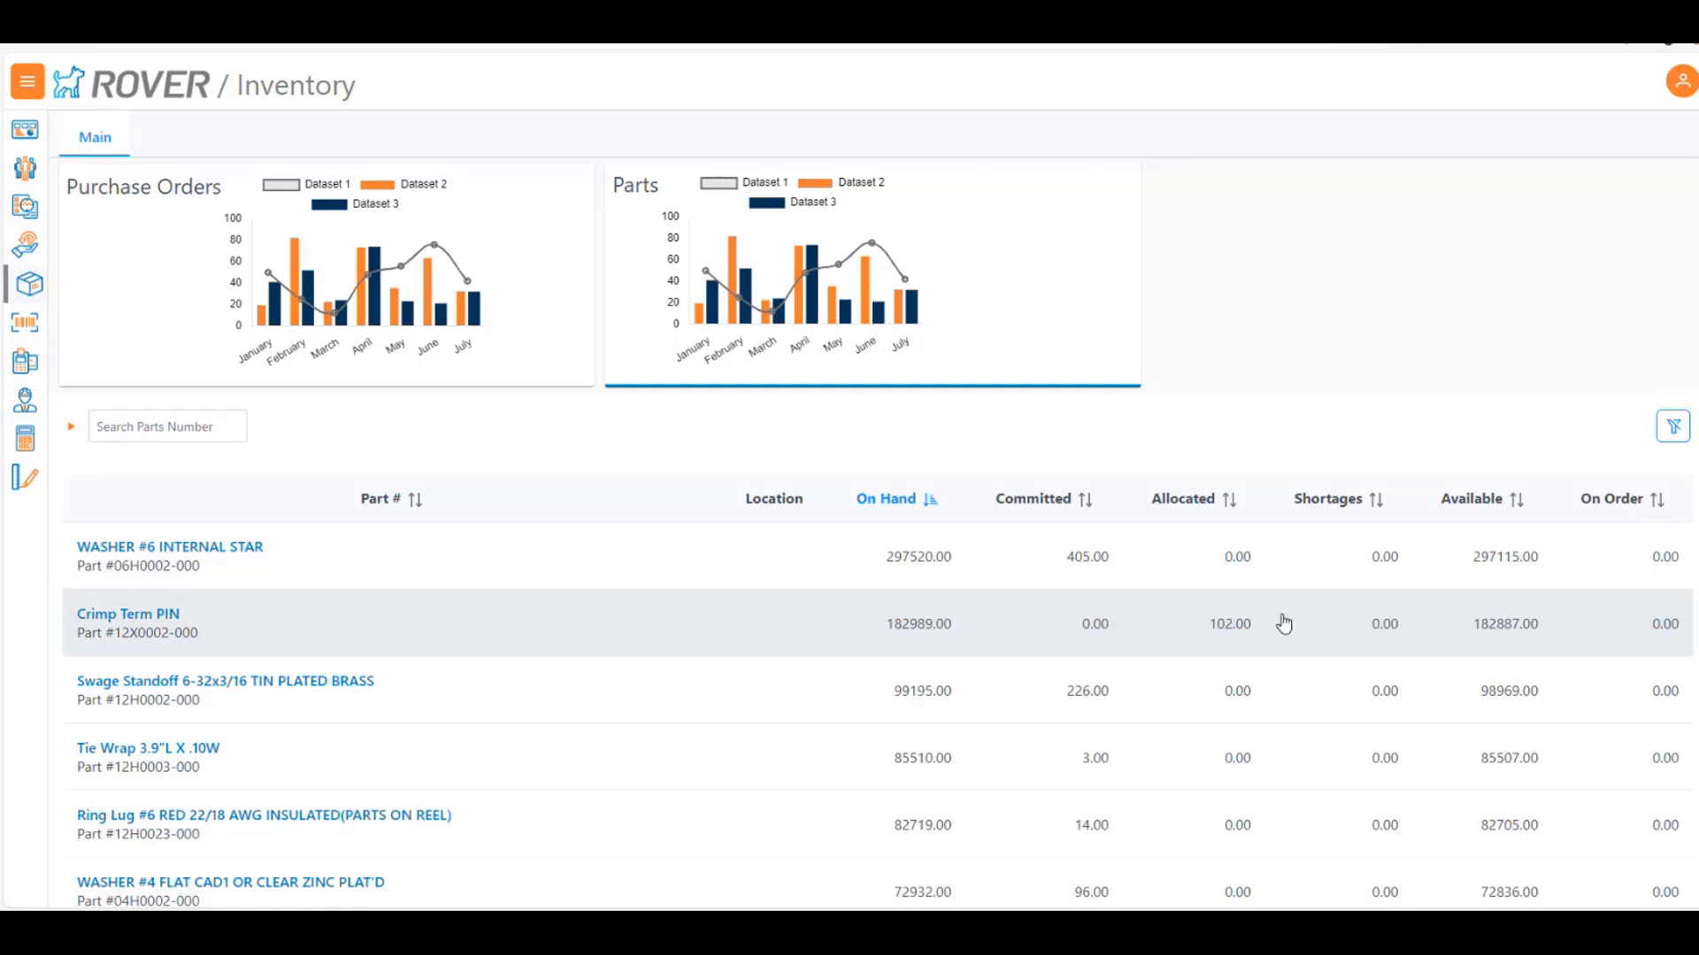
Sort the parts by on-order quantity from highest to lowest and open the details of part 10D0006-001.
click(1657, 504)
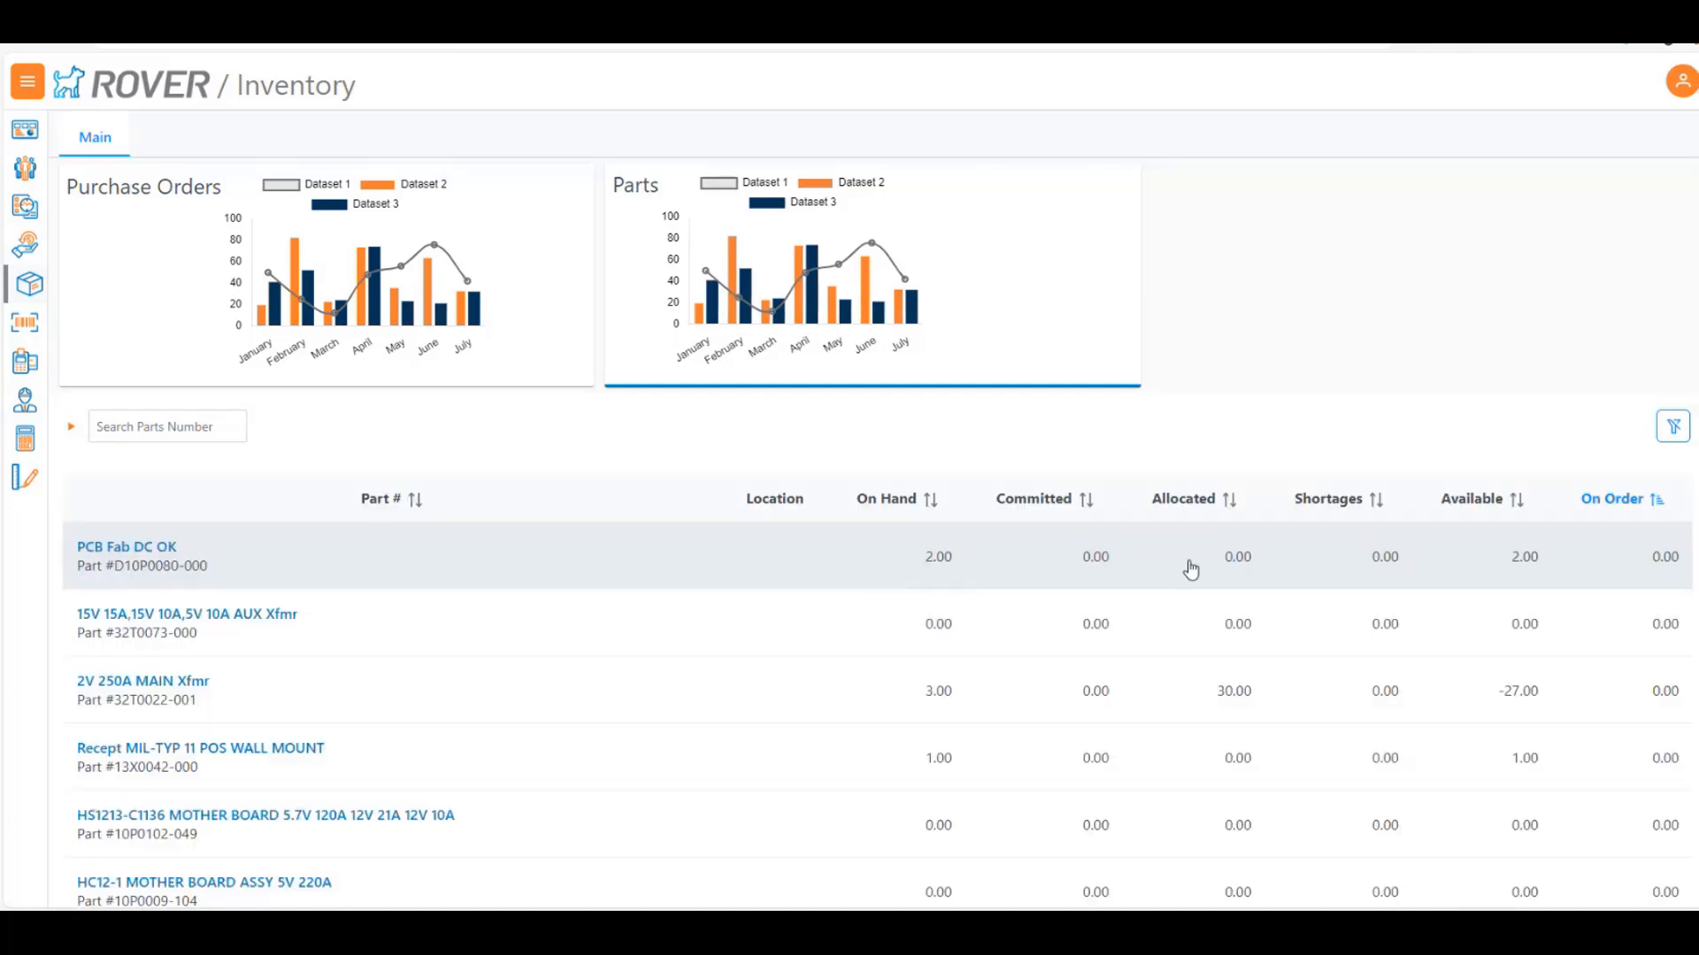
click(1651, 502)
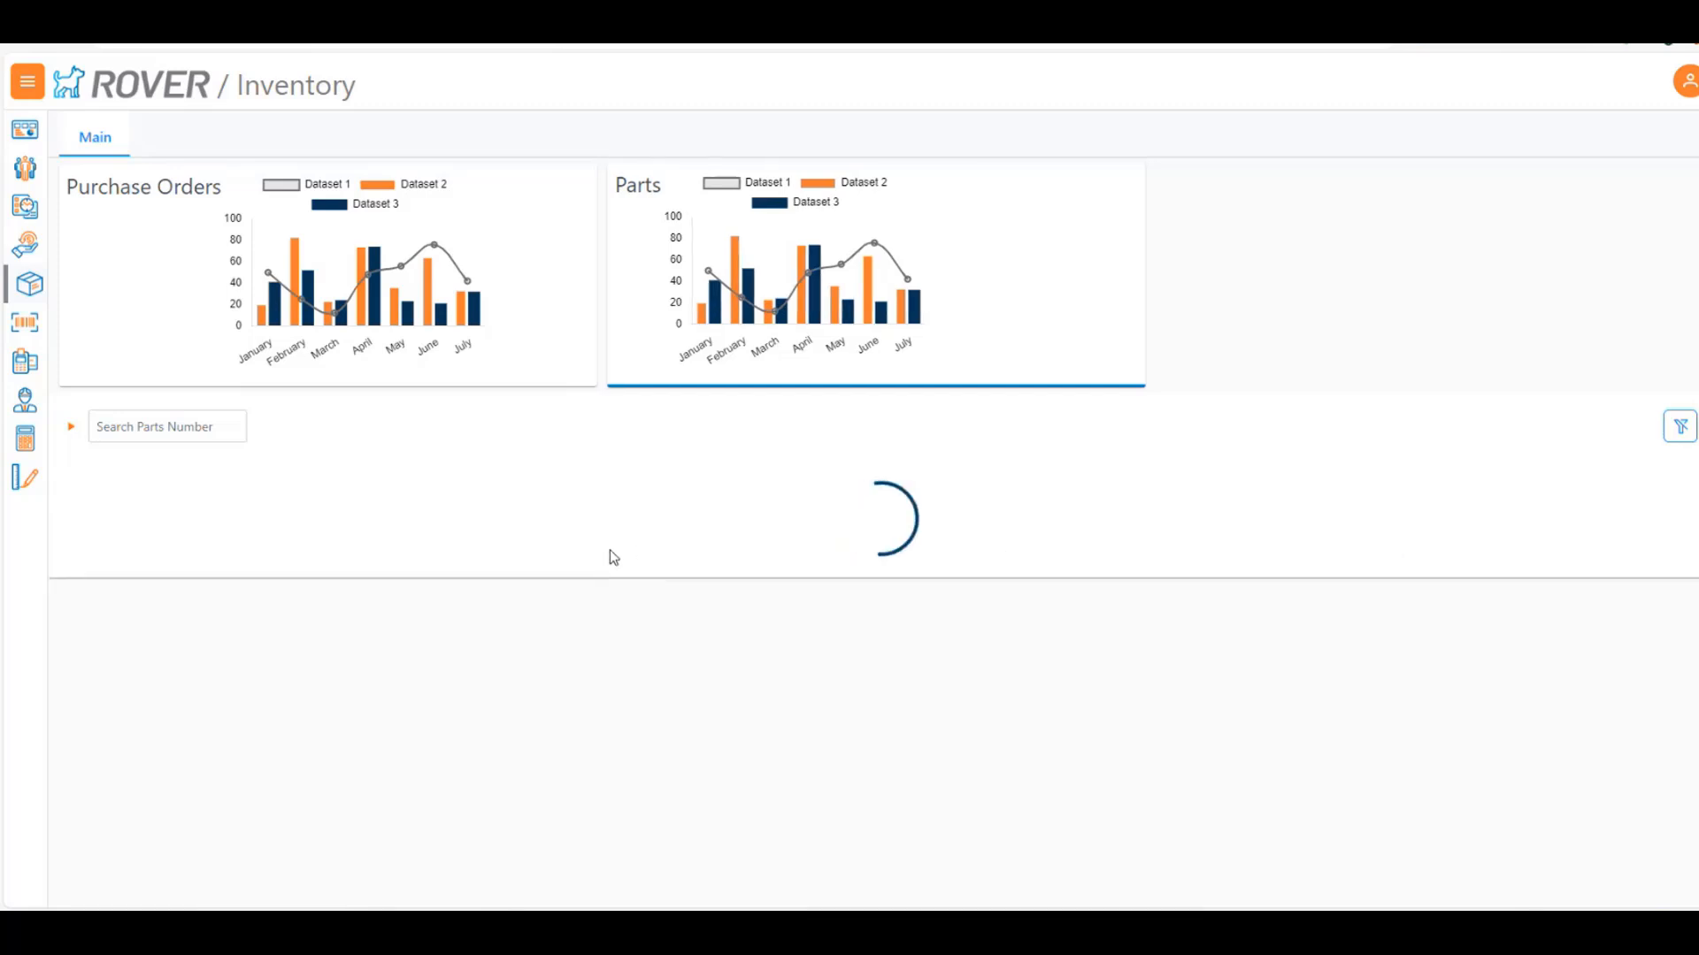
triple_click(137, 557)
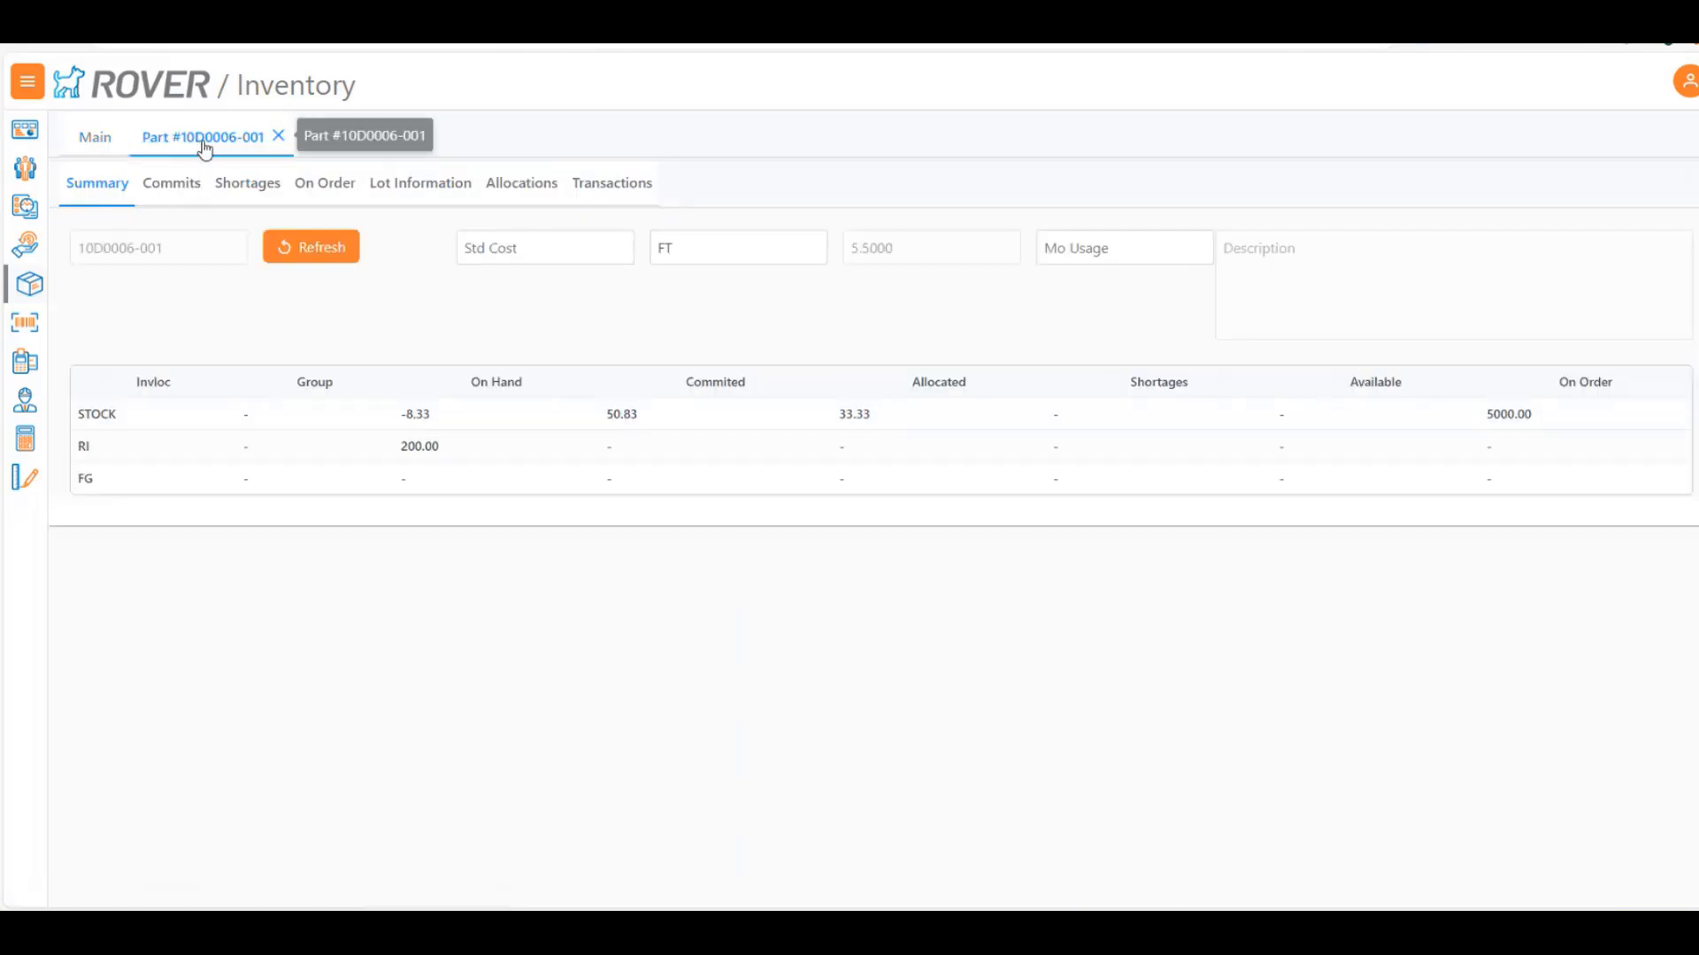
Return to the main parts list and open part PHY-VIE alongside the already open part.
click(100, 139)
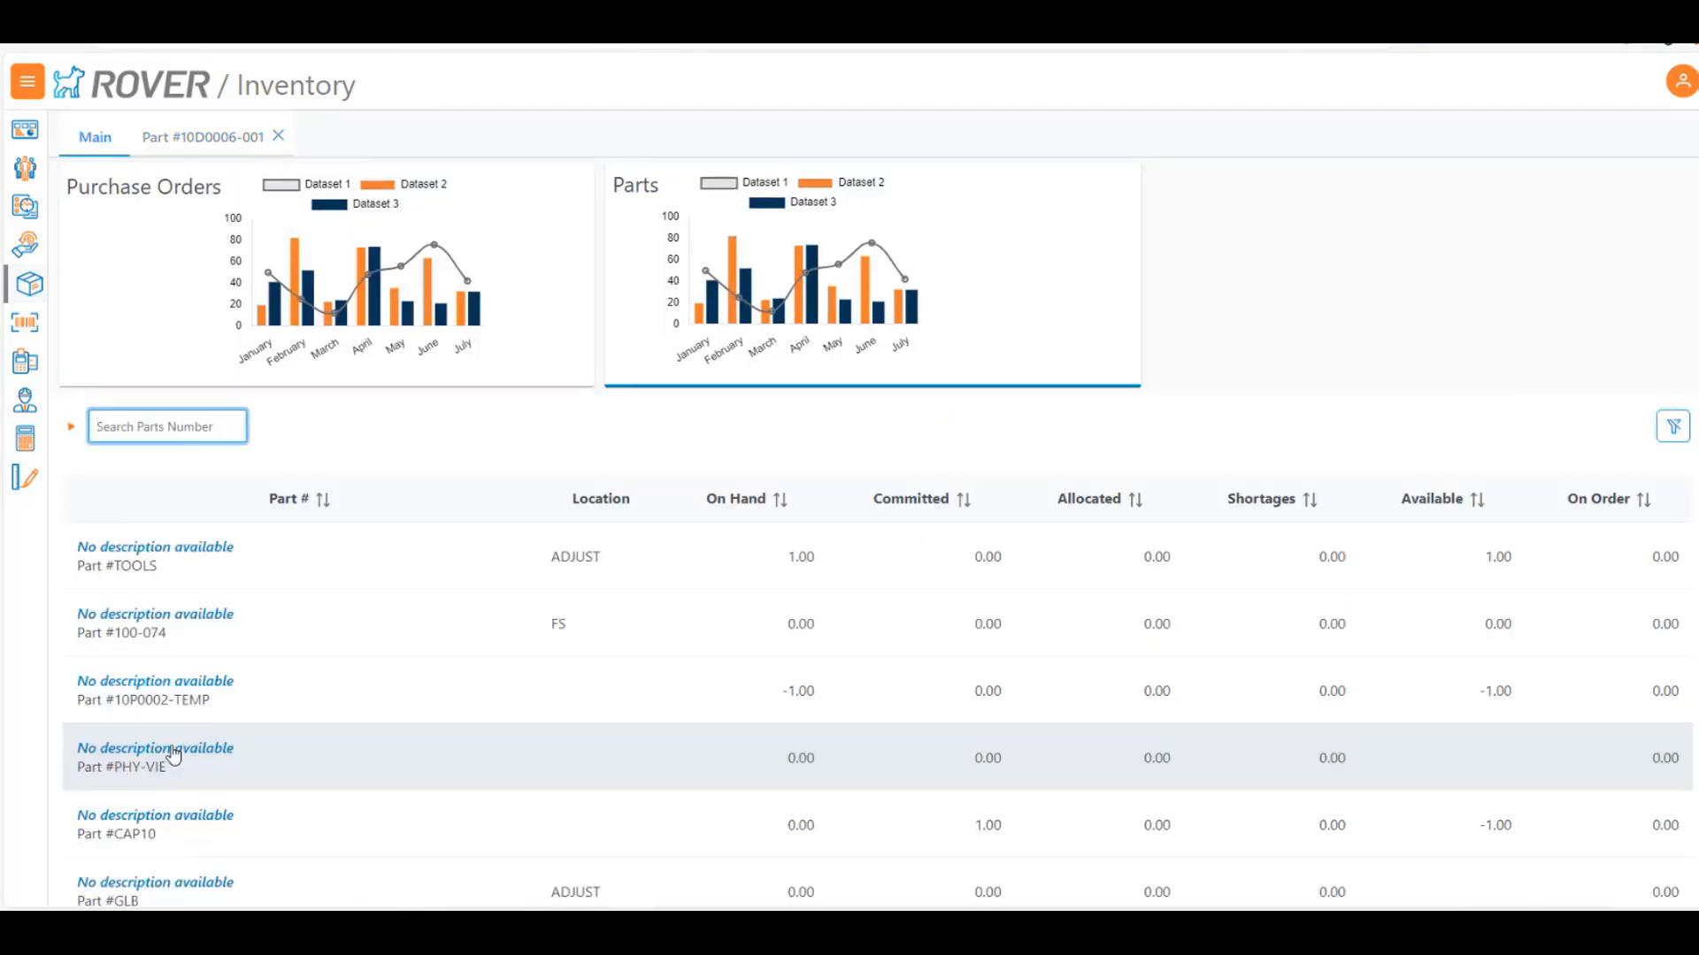
click(170, 751)
click(362, 728)
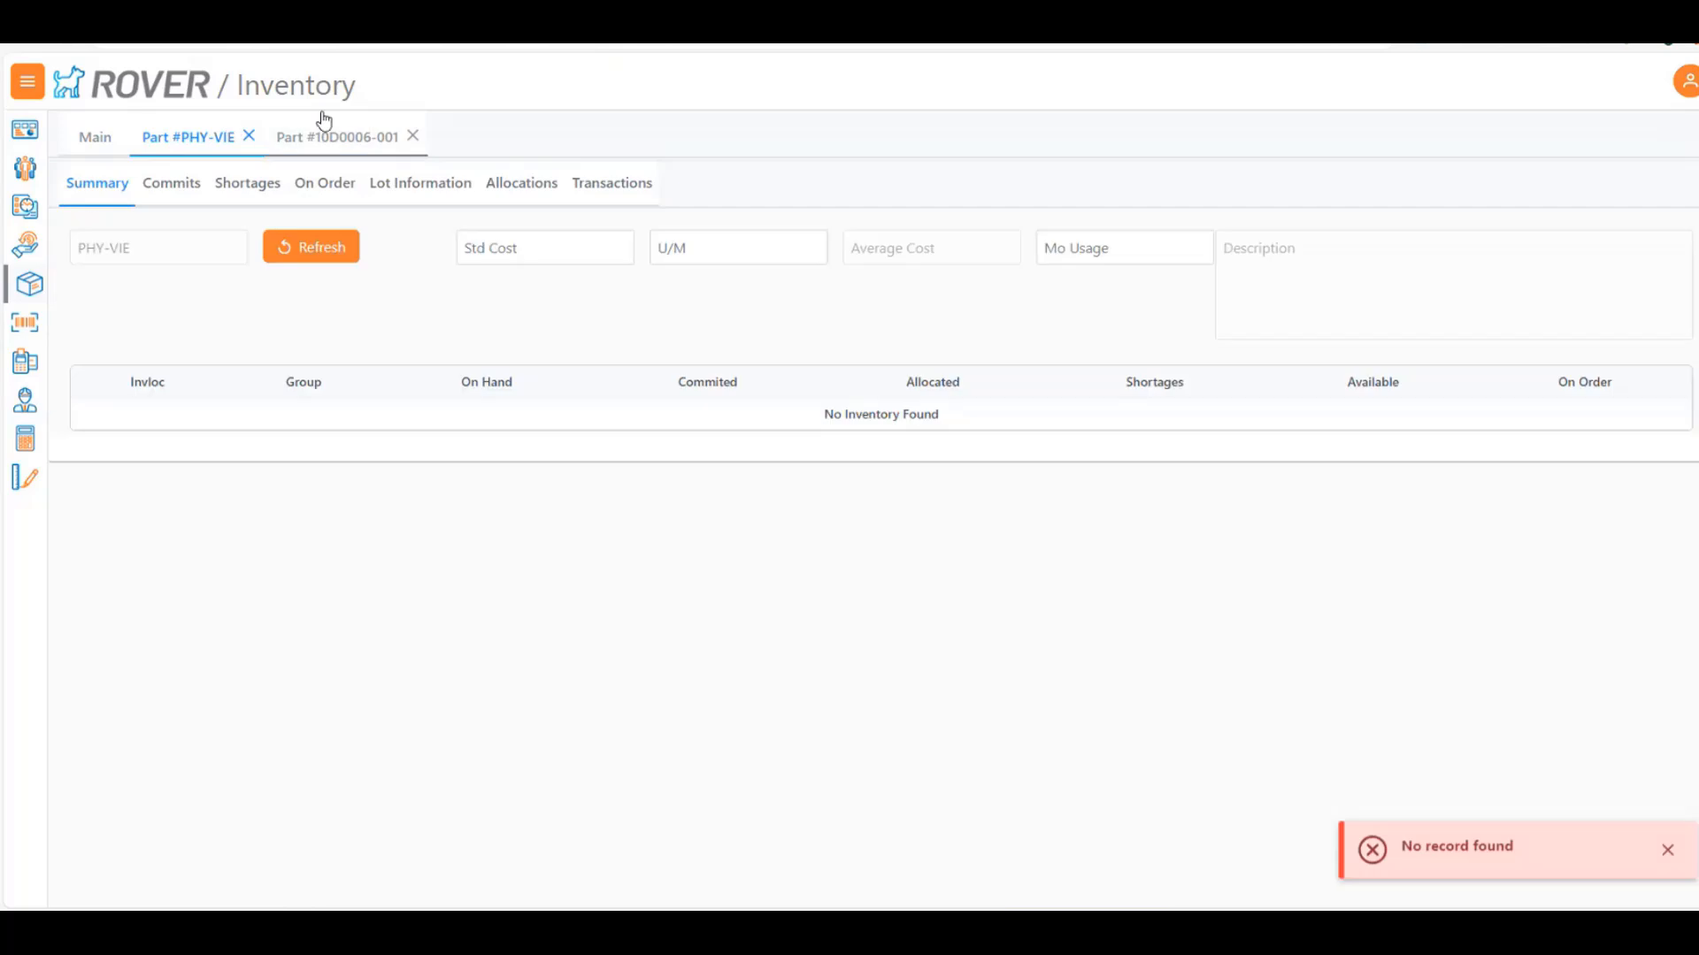
Switch back to part 10D0006-001 and review its commits, shortages and on-order information.
click(320, 139)
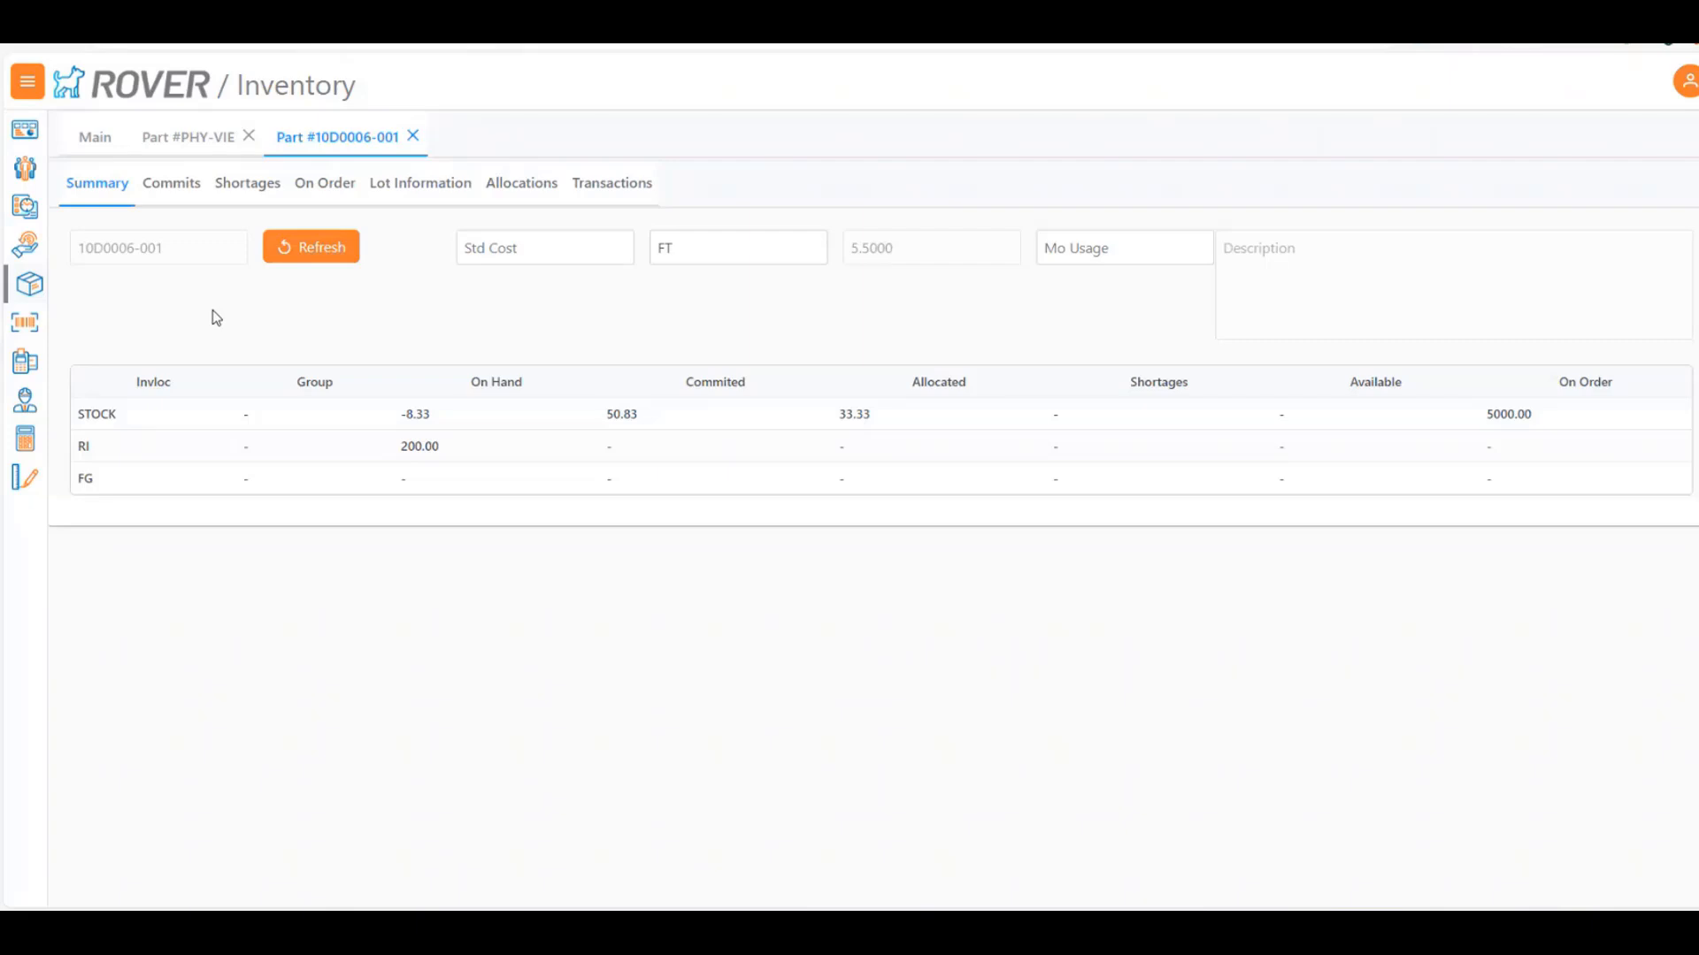
click(177, 183)
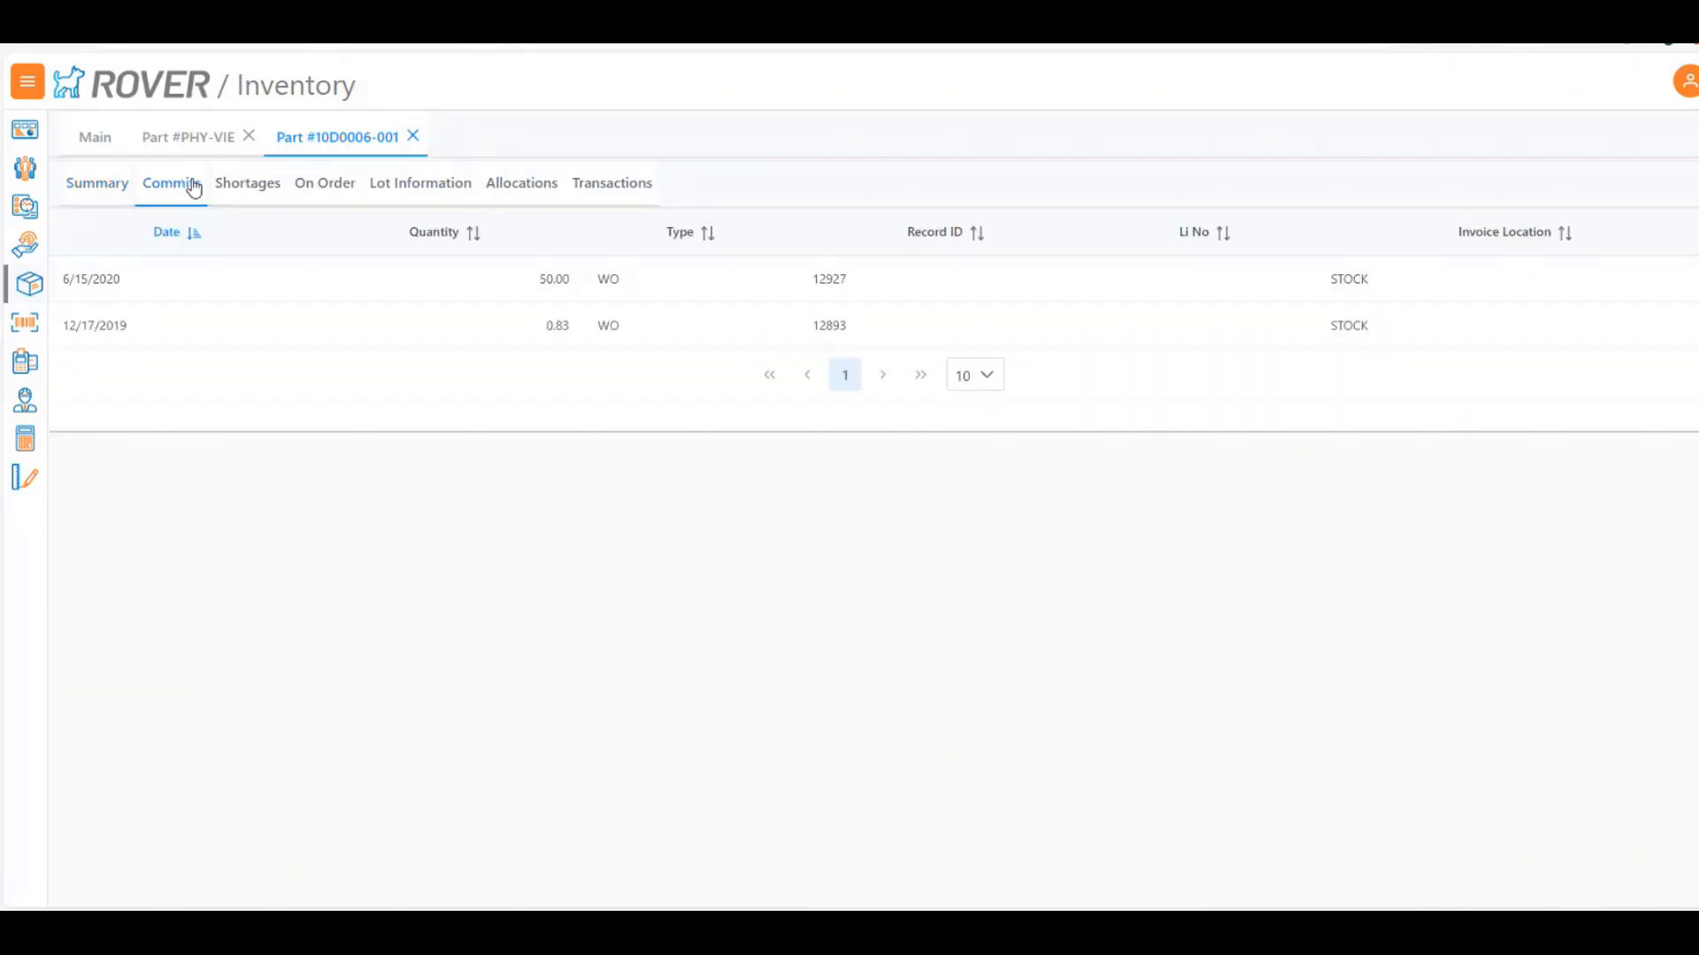
click(262, 183)
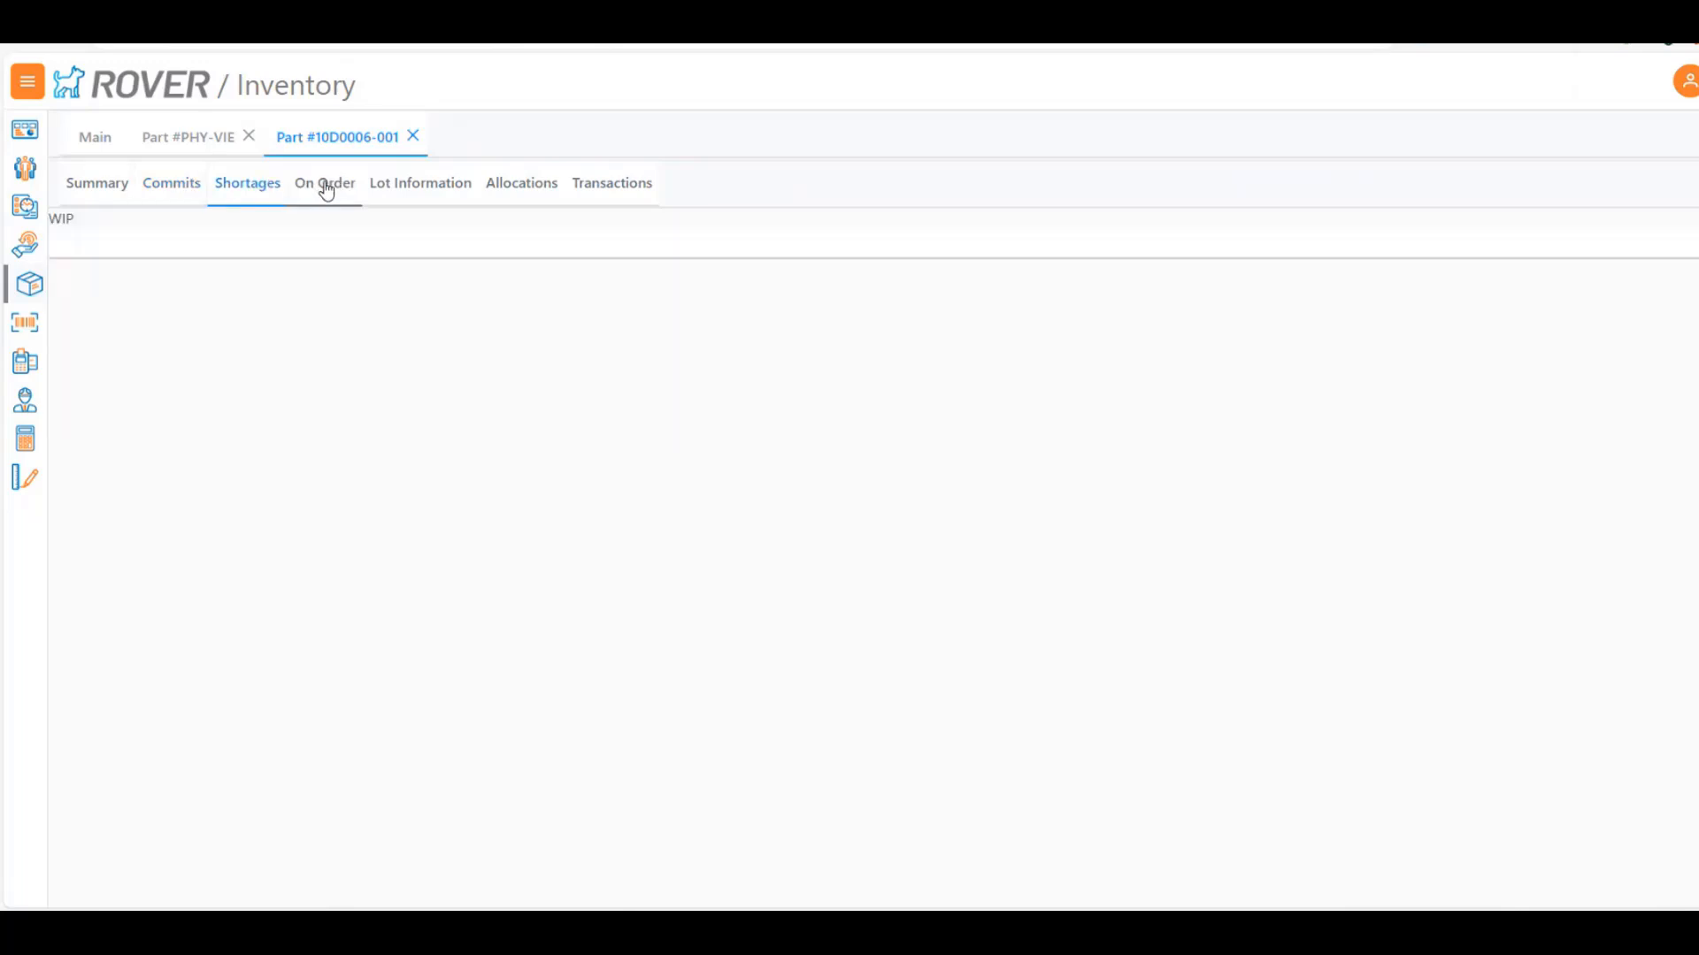
click(326, 187)
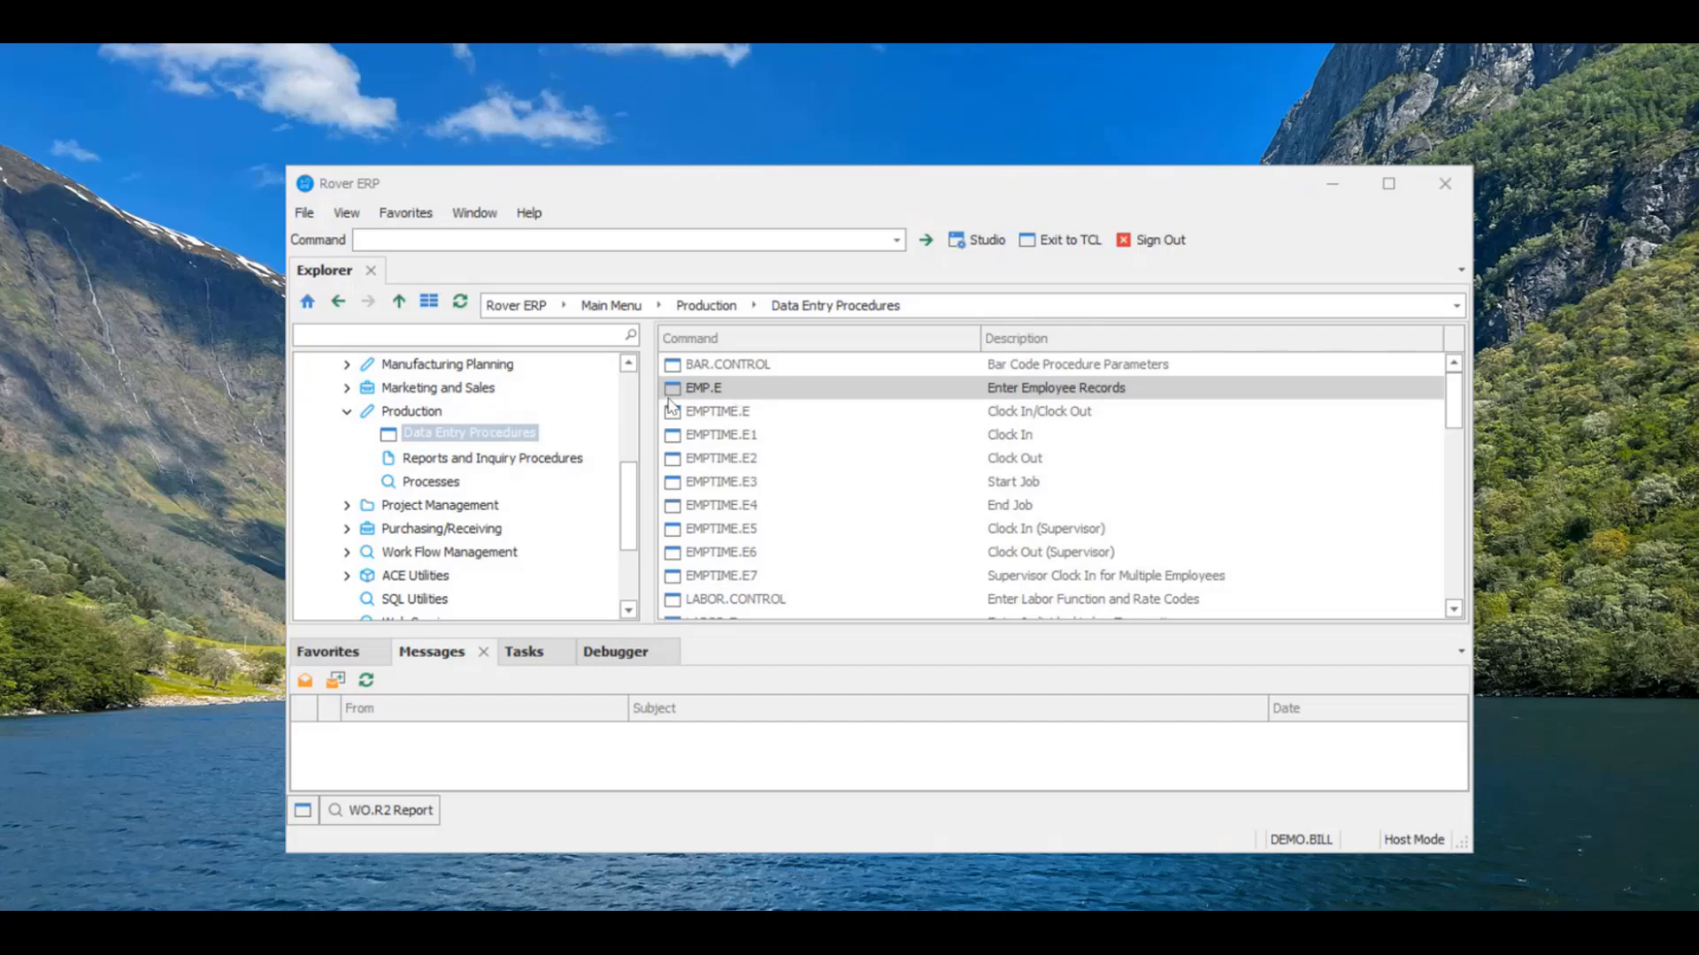
In the Rover ERP desktop client, open Employee Entry (EMP.E) and look up the employee record of Maintenance Tech 1 by ID.
double_click(702, 390)
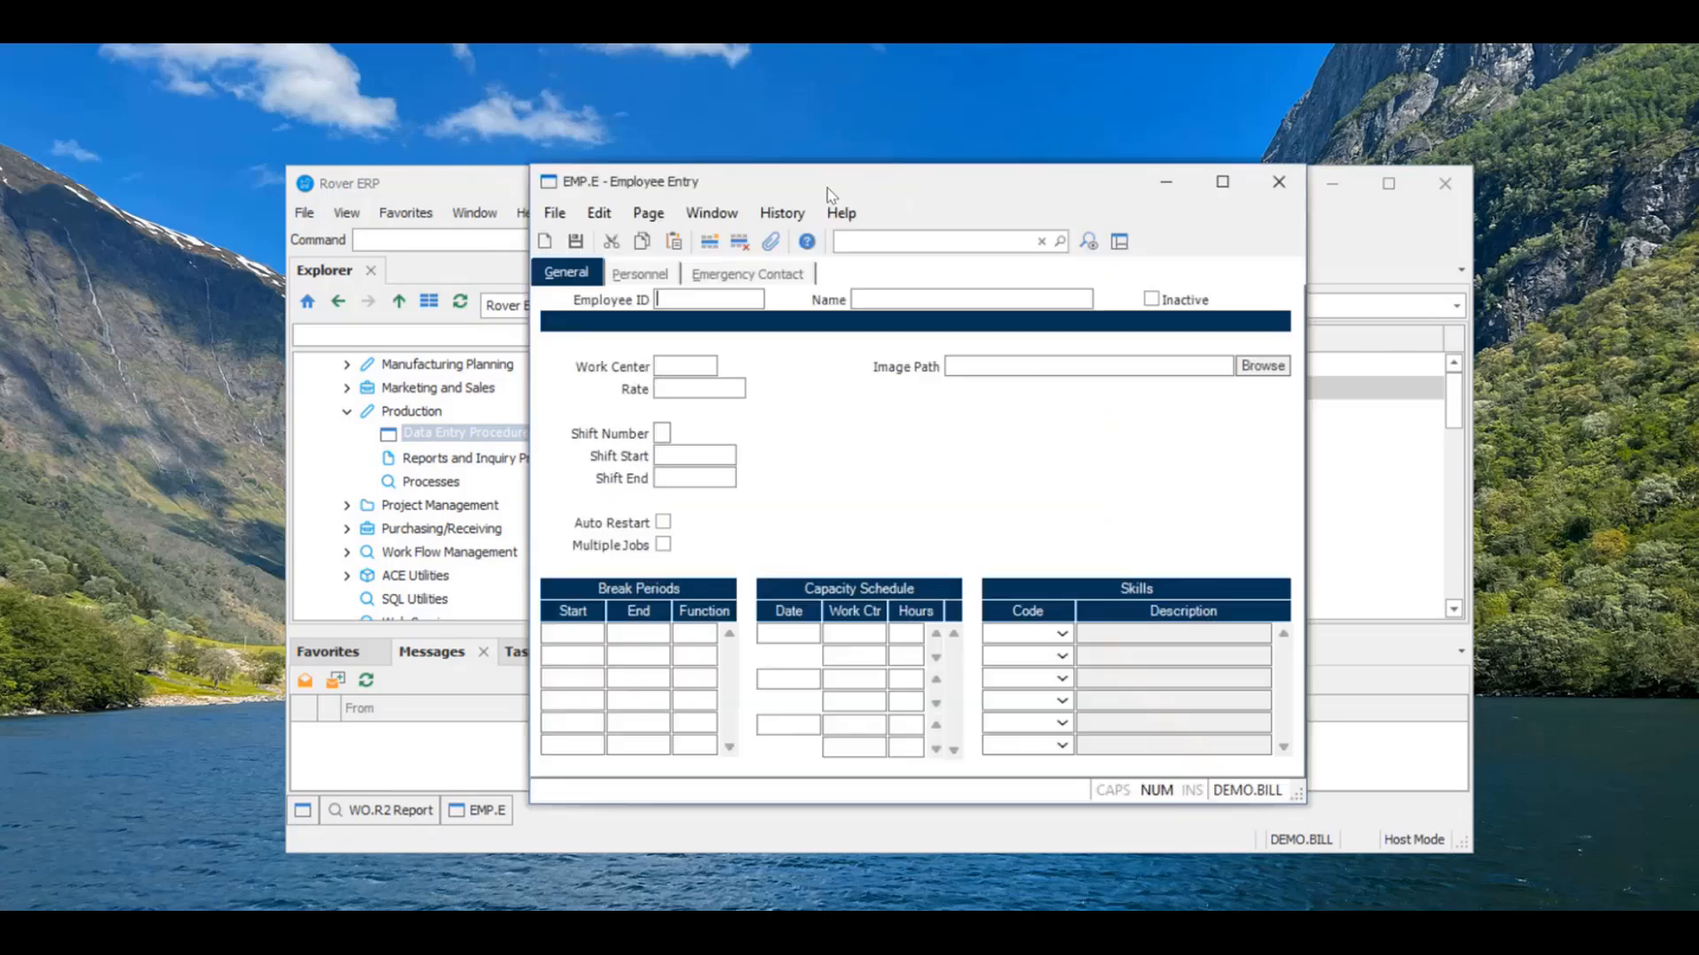
text(202)
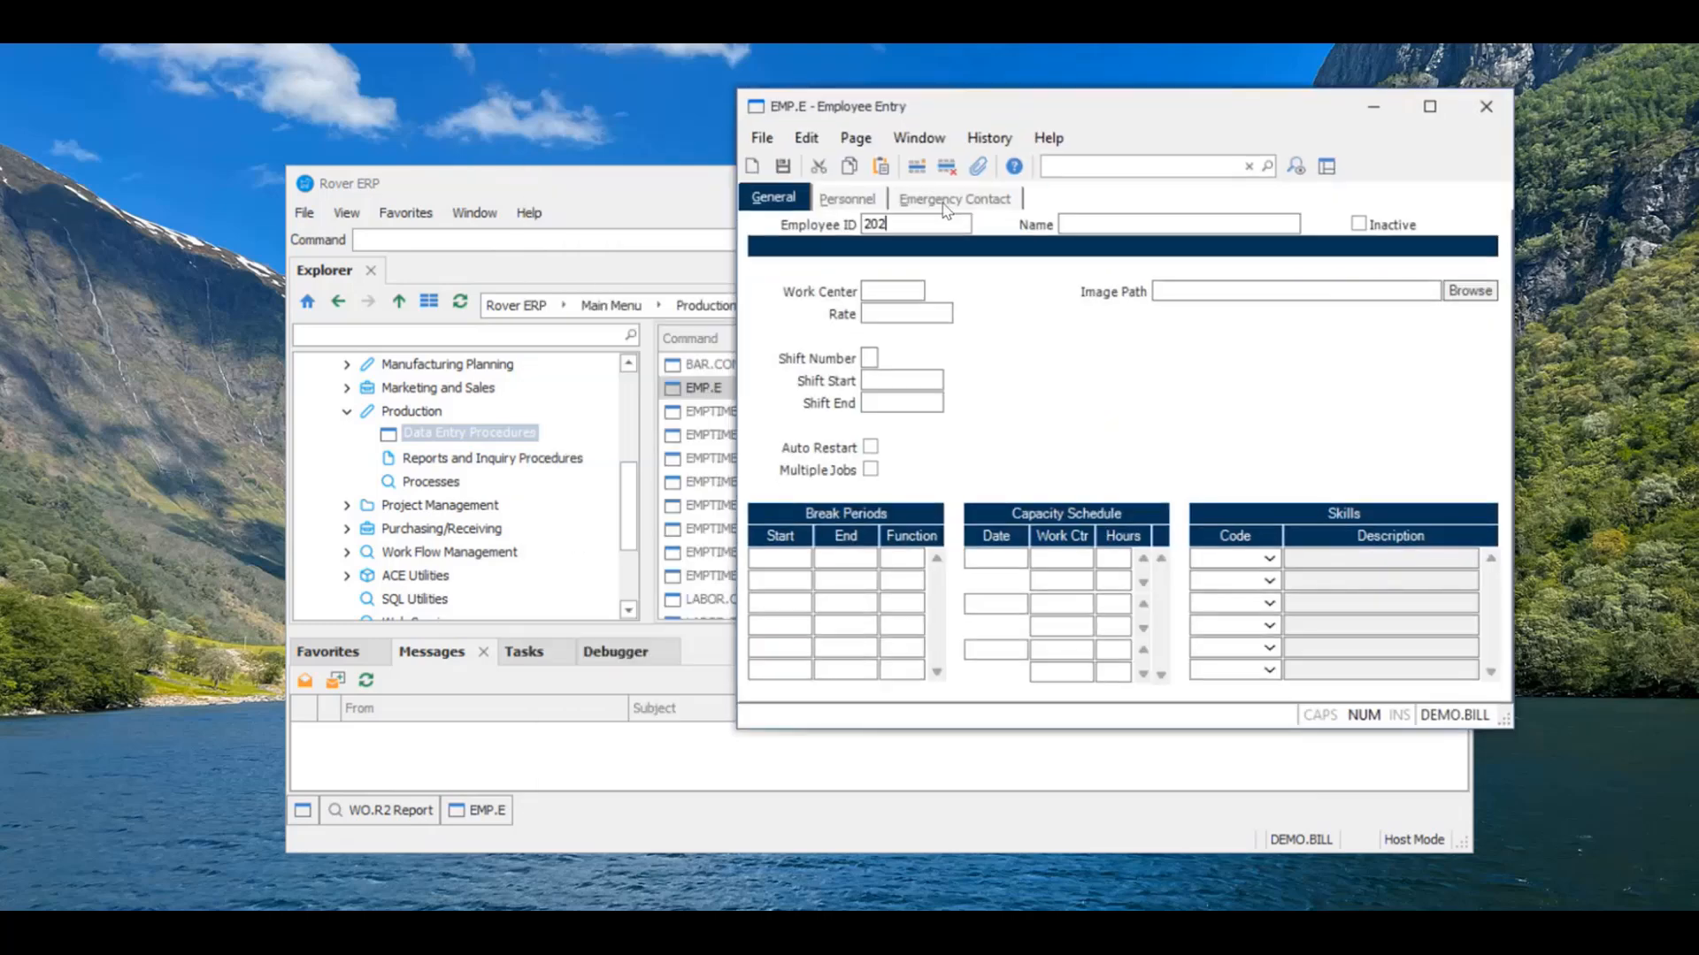
key(Tab)
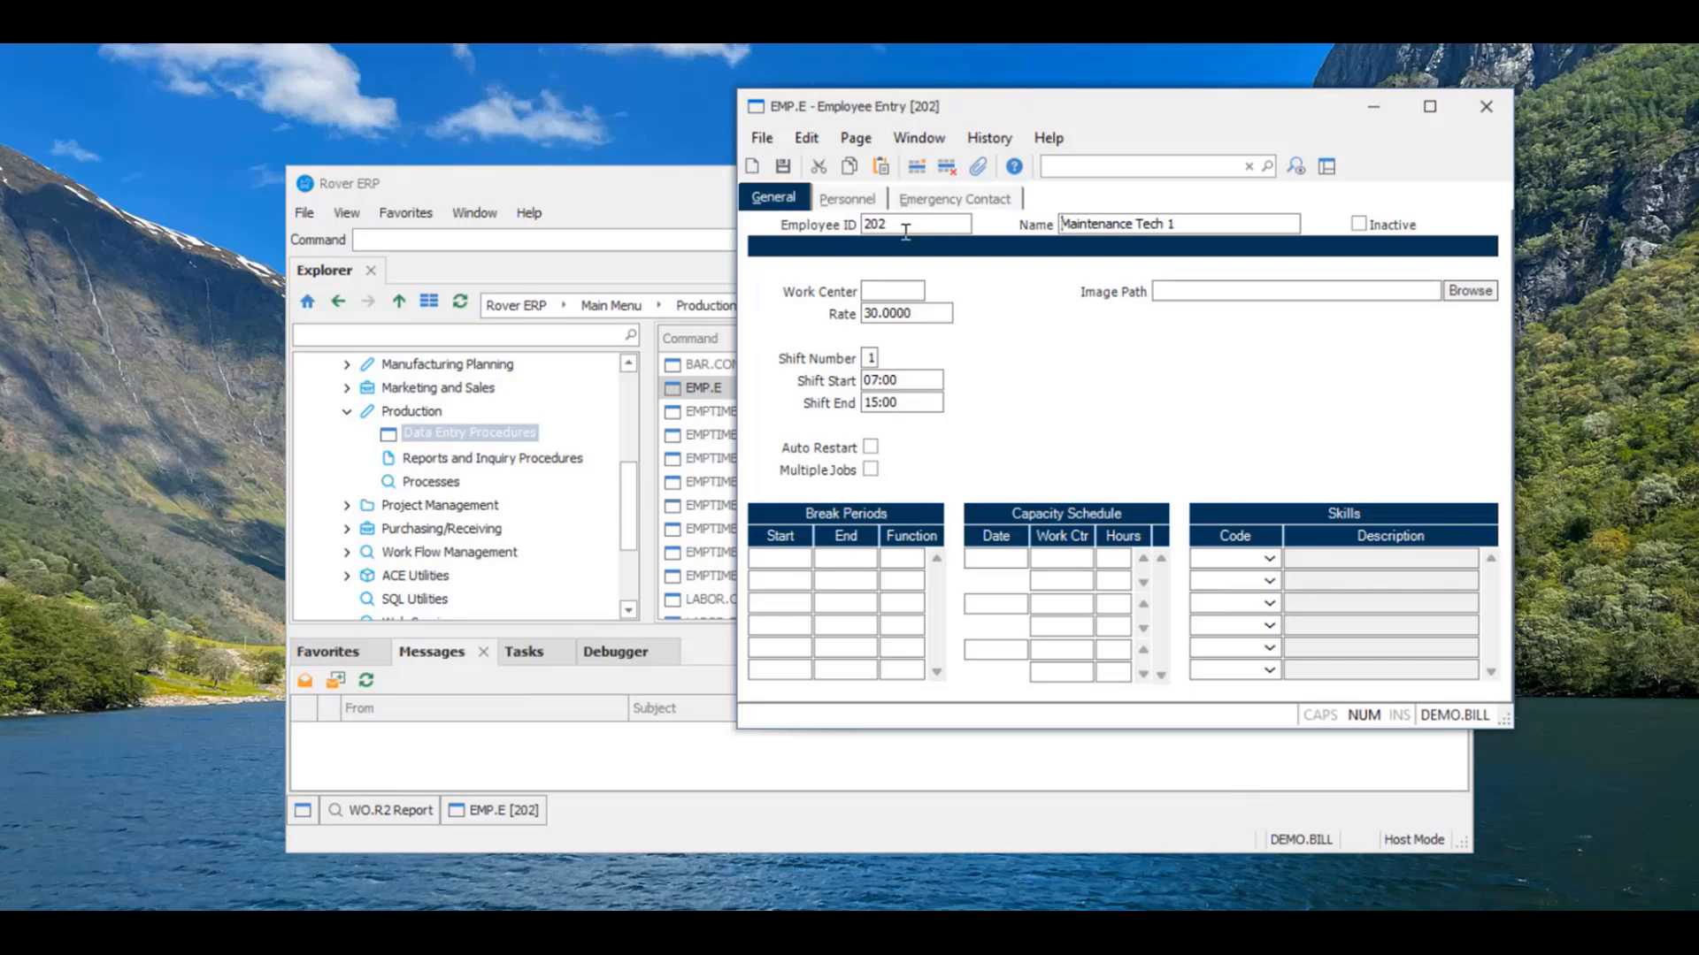
drag(1193, 224, 954, 232)
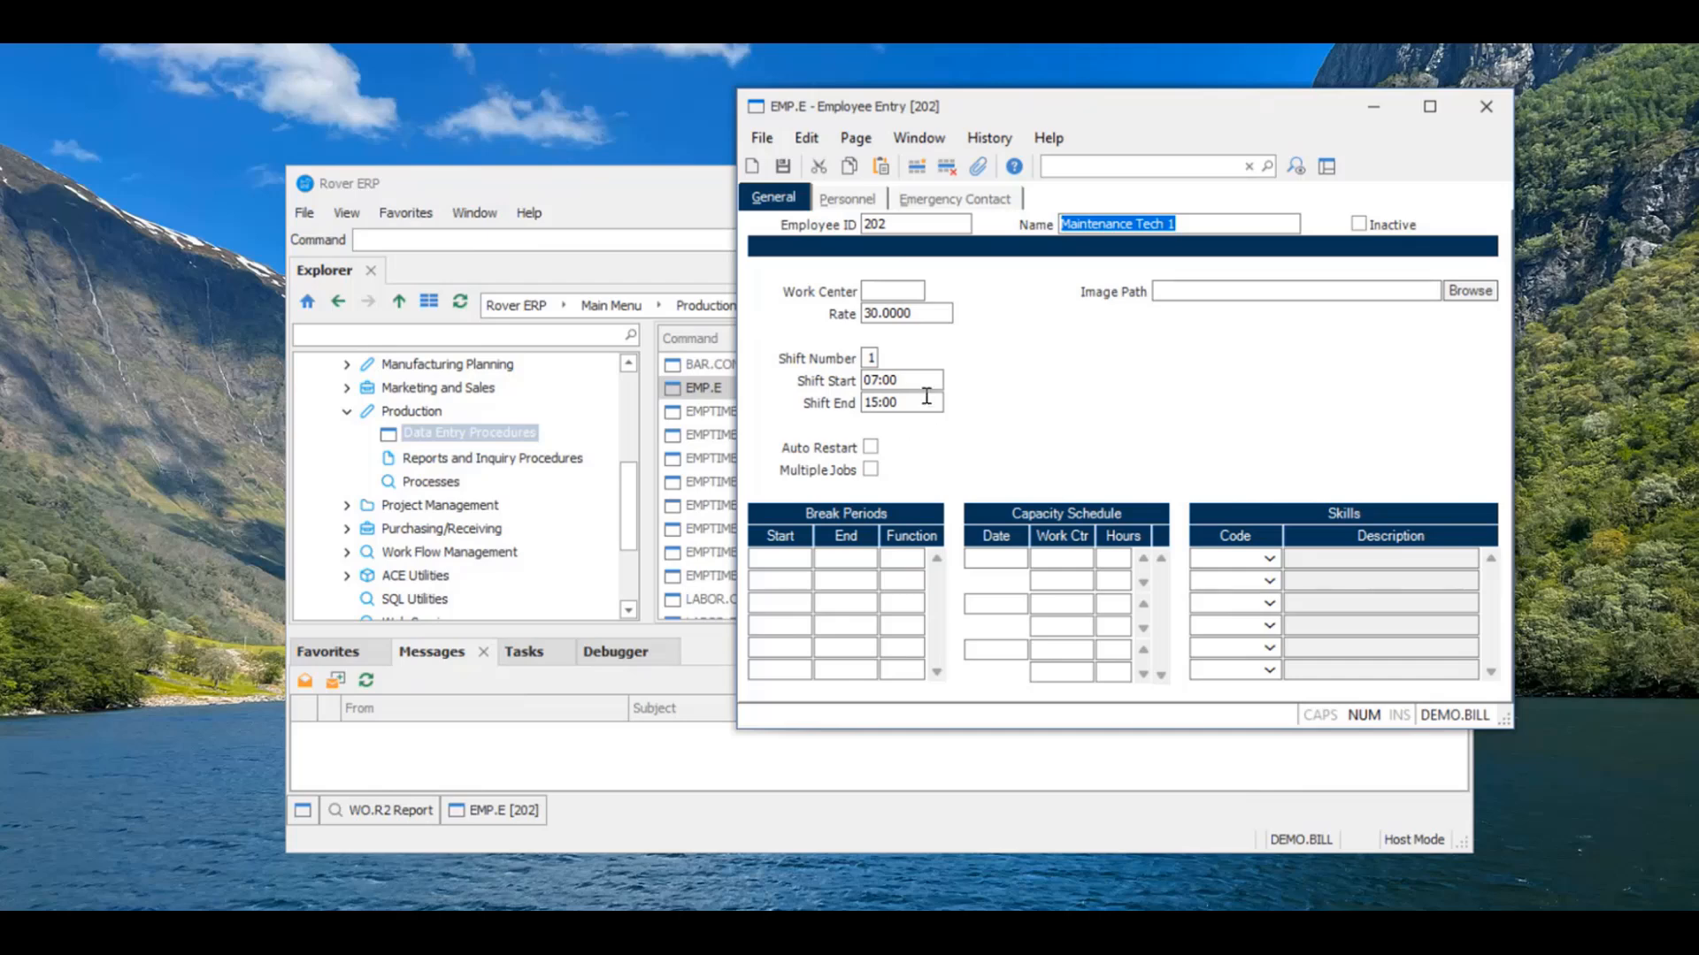
Rearrange the explorer and Employee Entry windows, and close the employee record.
click(633, 187)
drag(633, 187, 587, 215)
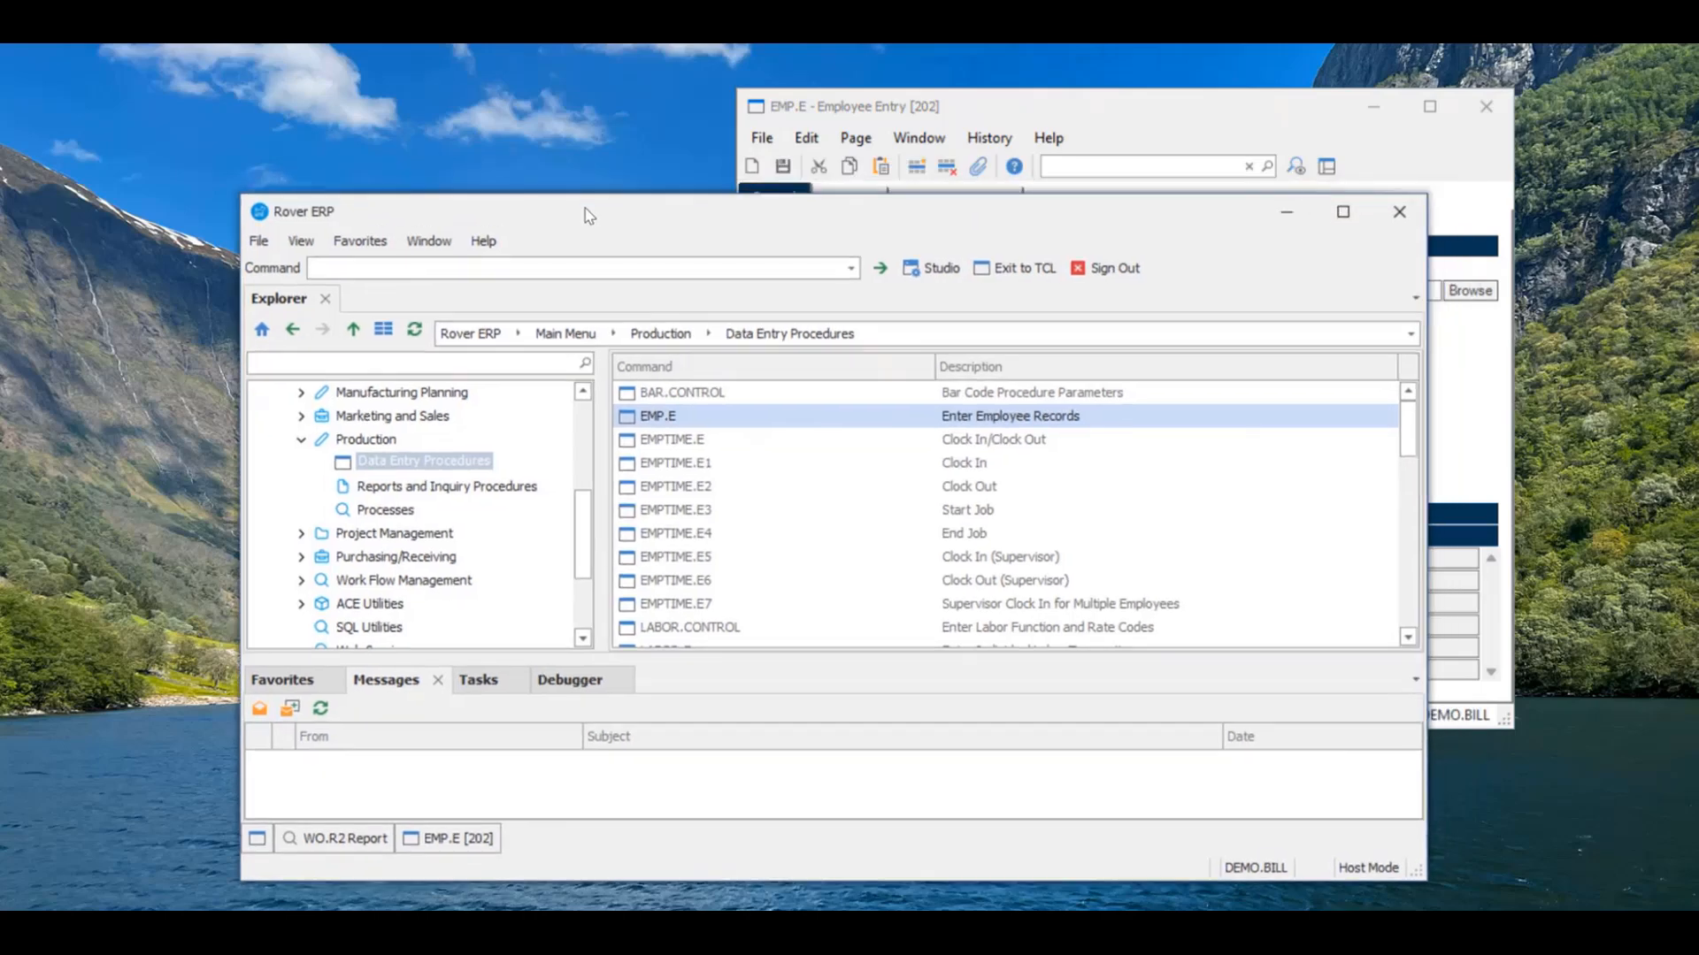
click(945, 119)
drag(948, 115, 945, 81)
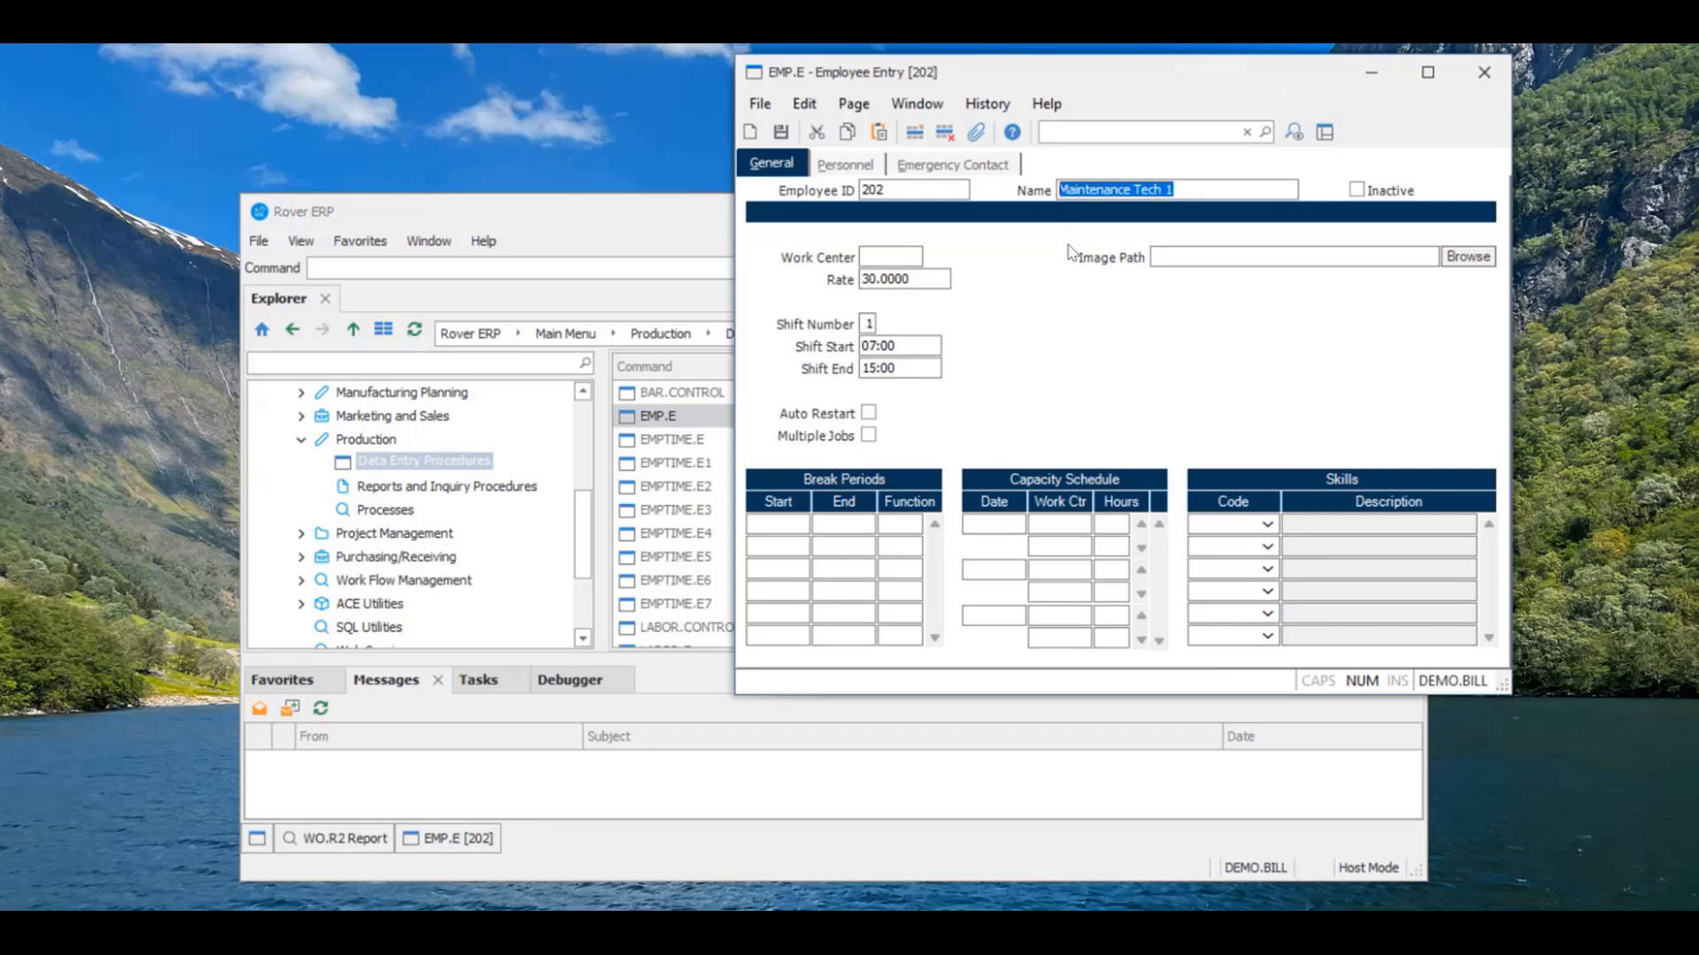
click(1484, 69)
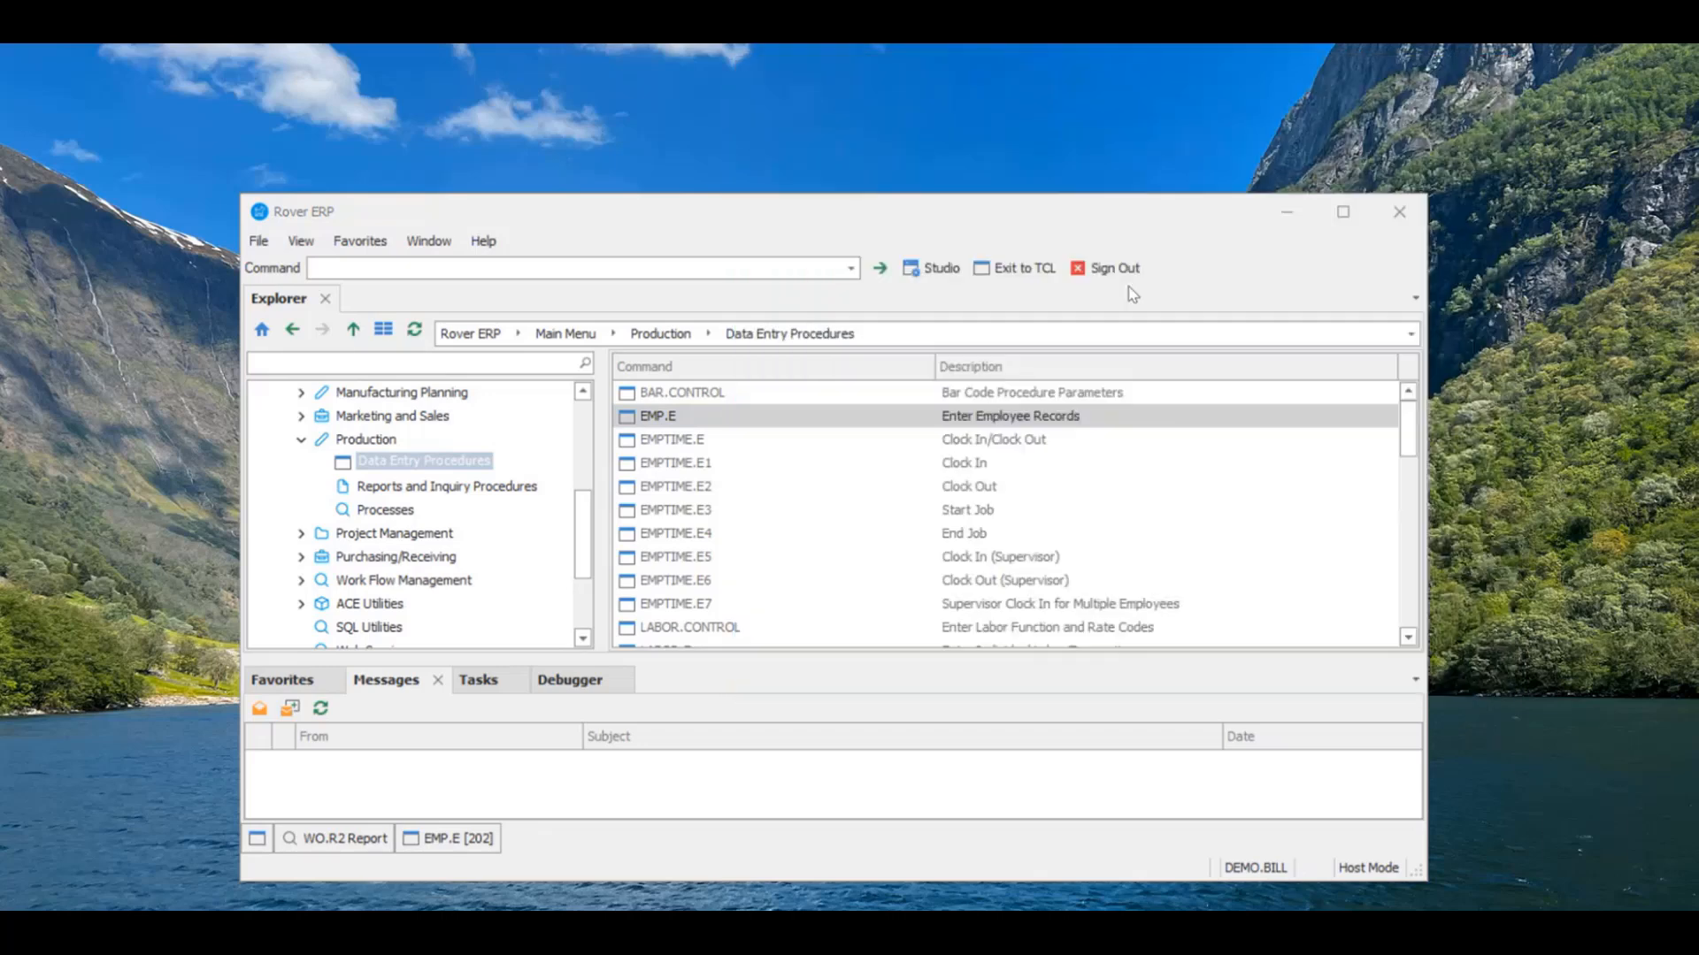
Open the individual labor transaction entry (LABOR.E) and enter the employee ID of Maintenance Tech 1.
scroll(796, 542, down, 2)
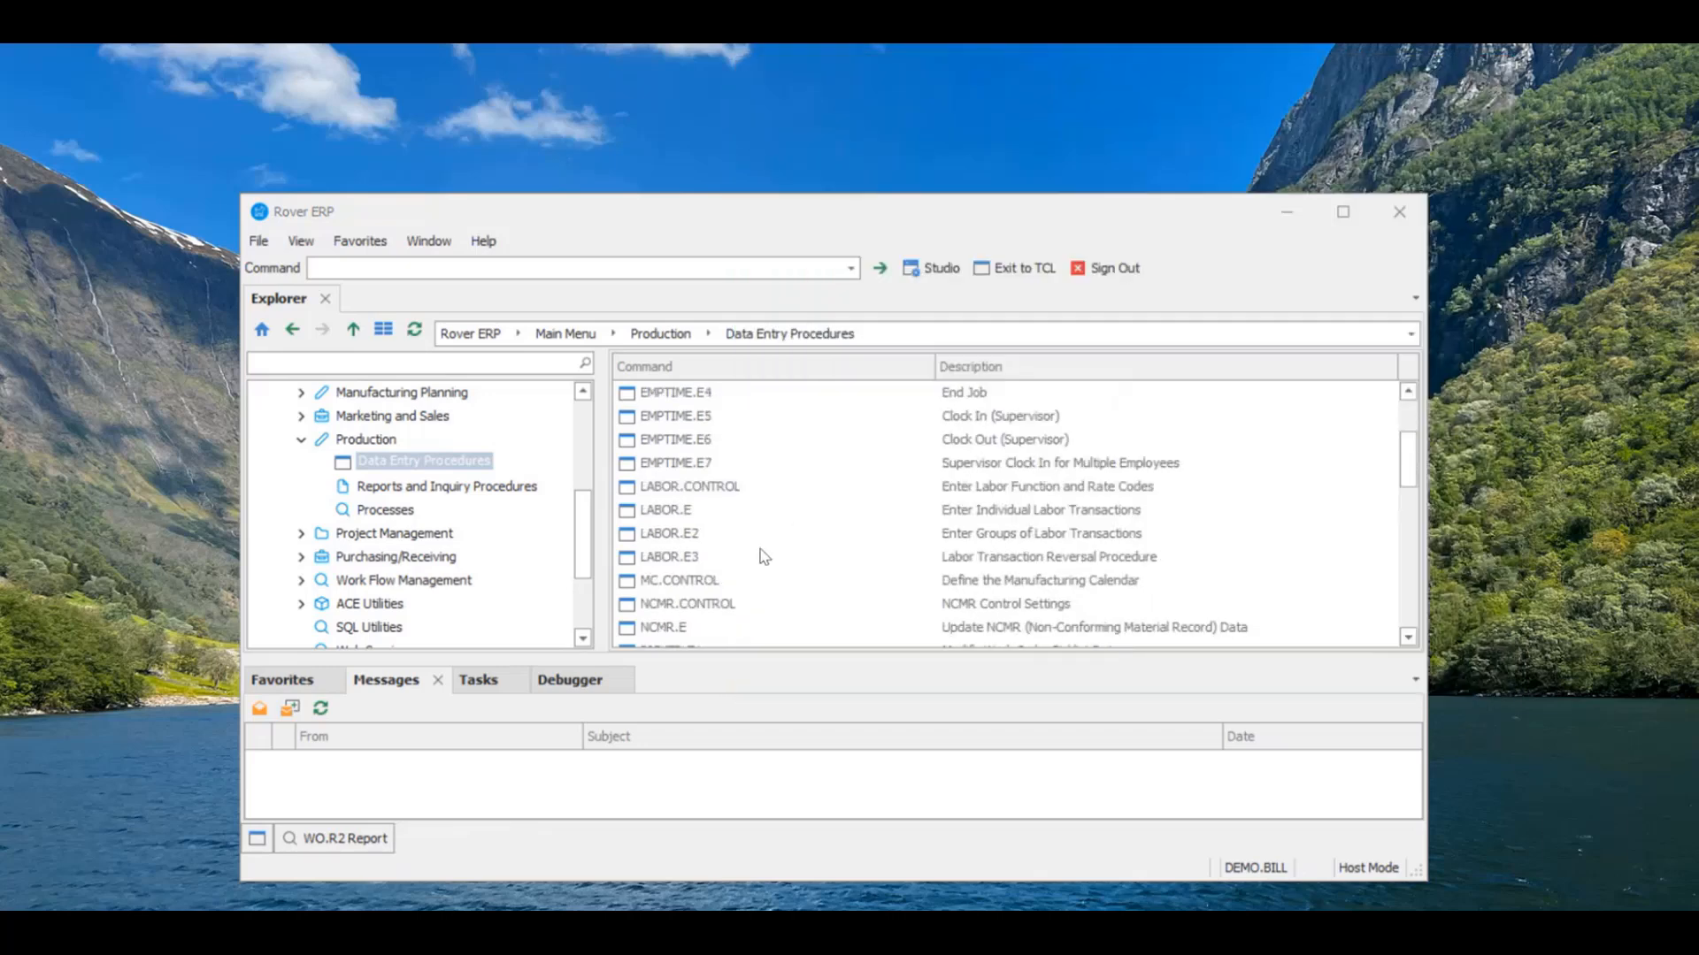
double_click(664, 512)
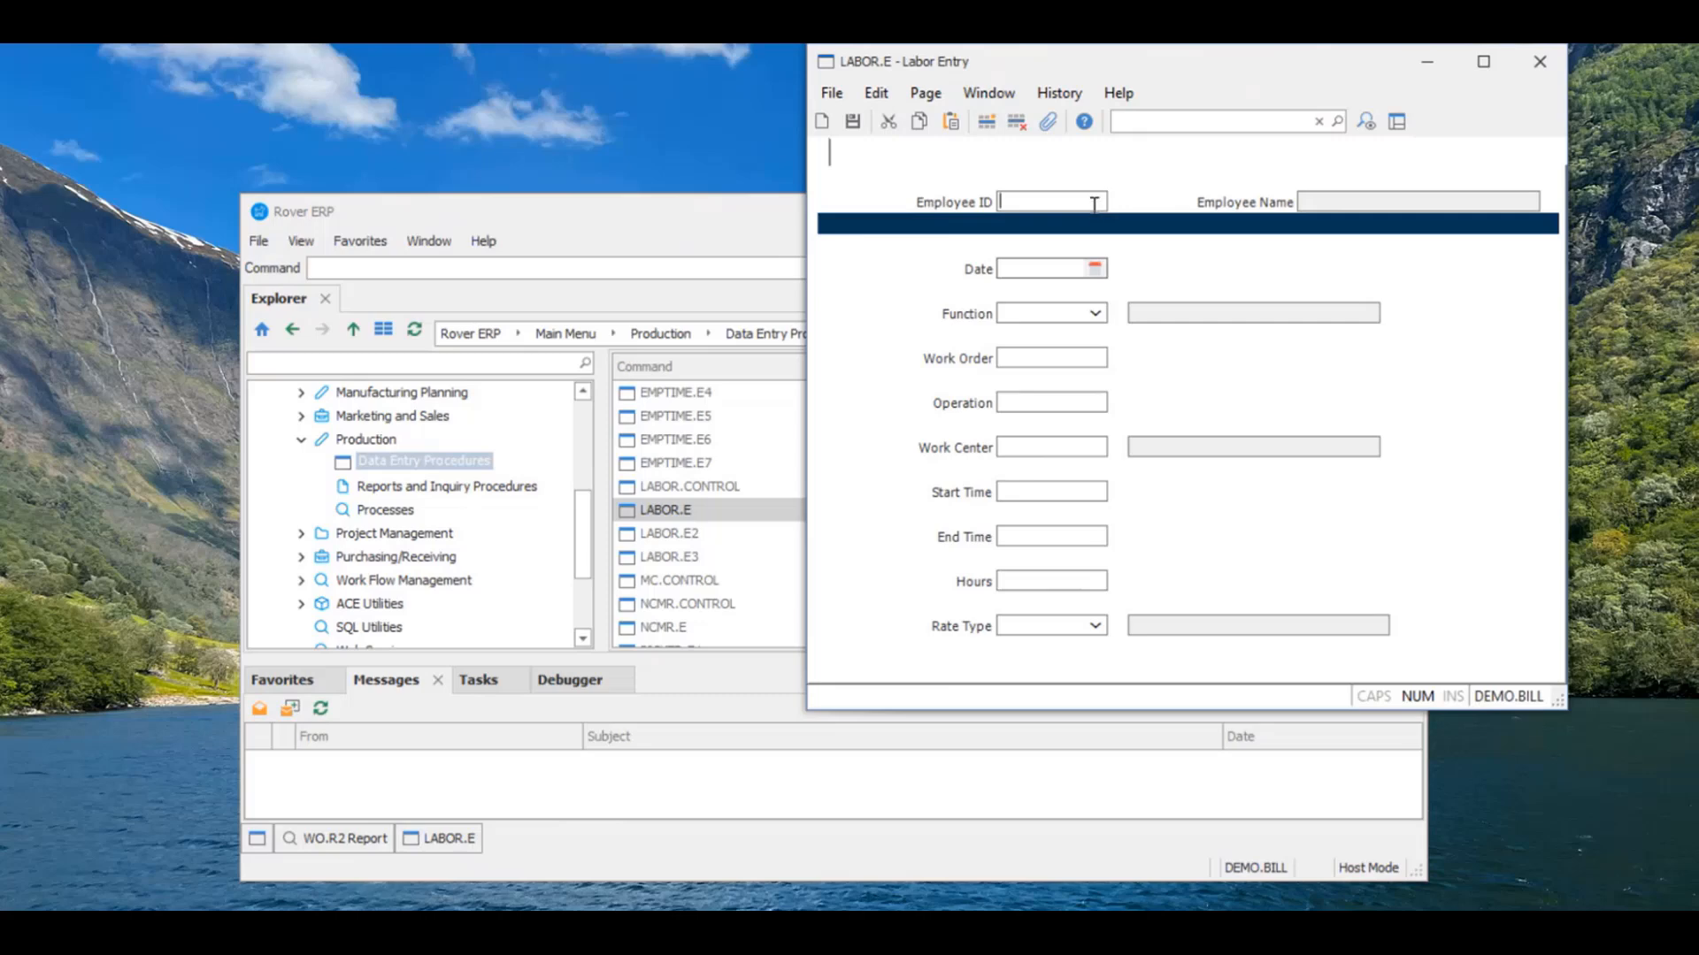
text(202)
key(Return)
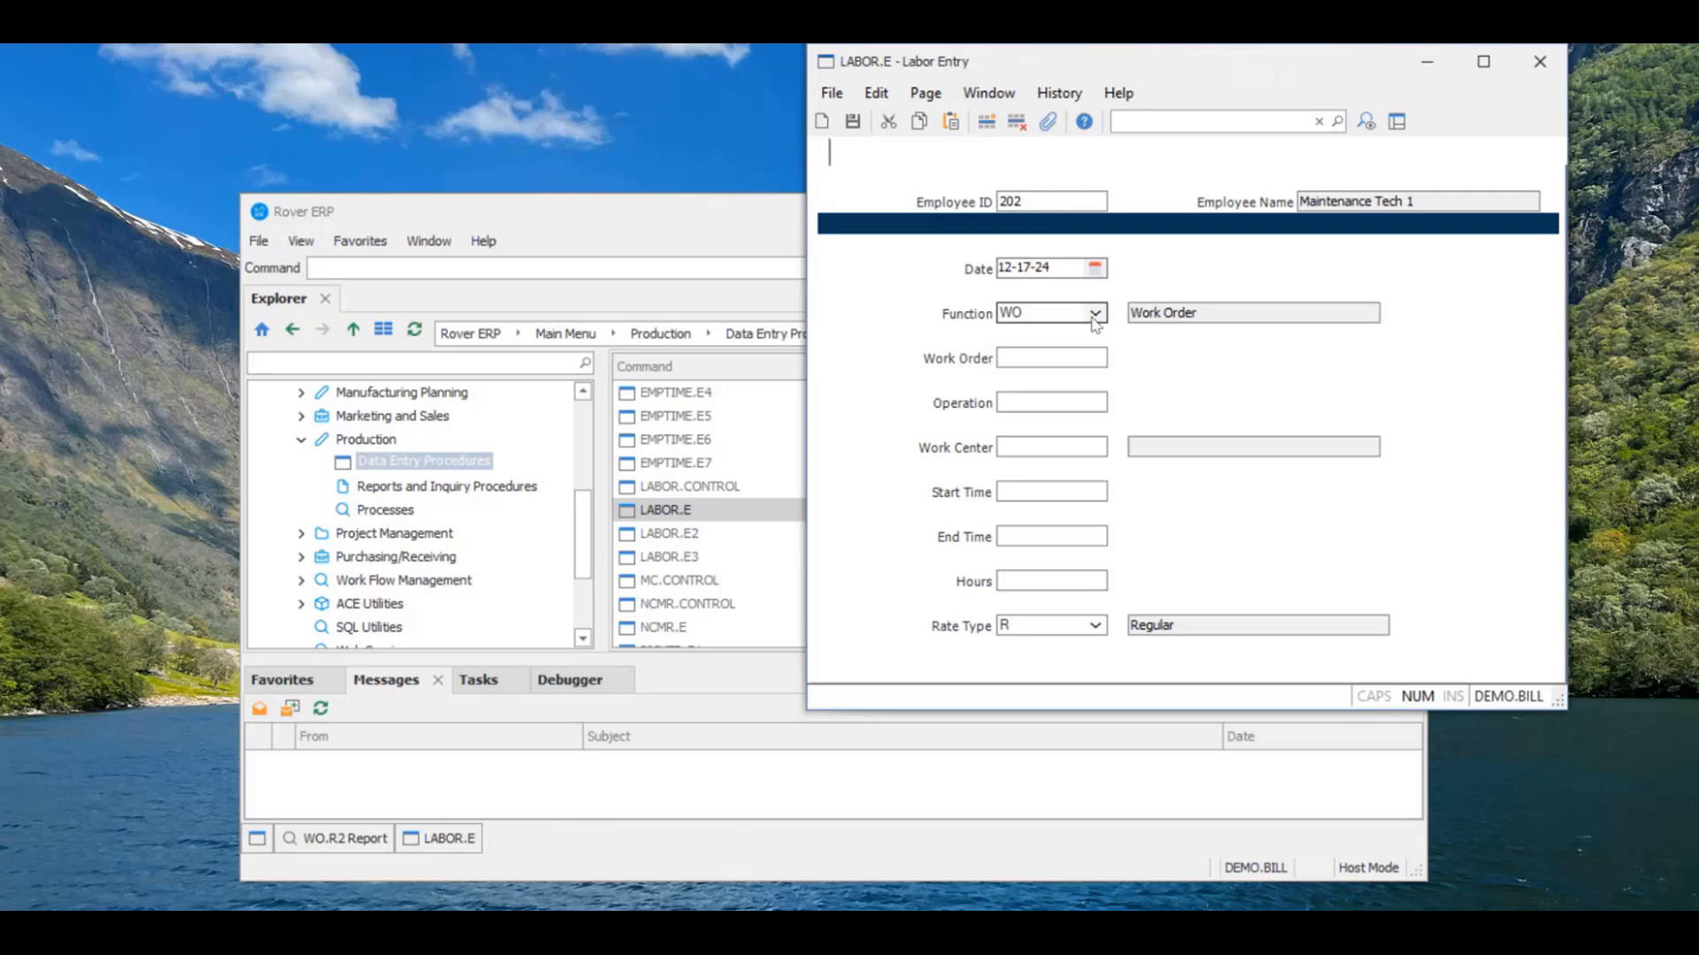
Enter the work order number from the printed traveler in the labor entry, with operation 1 and work center SWELD.
click(1003, 359)
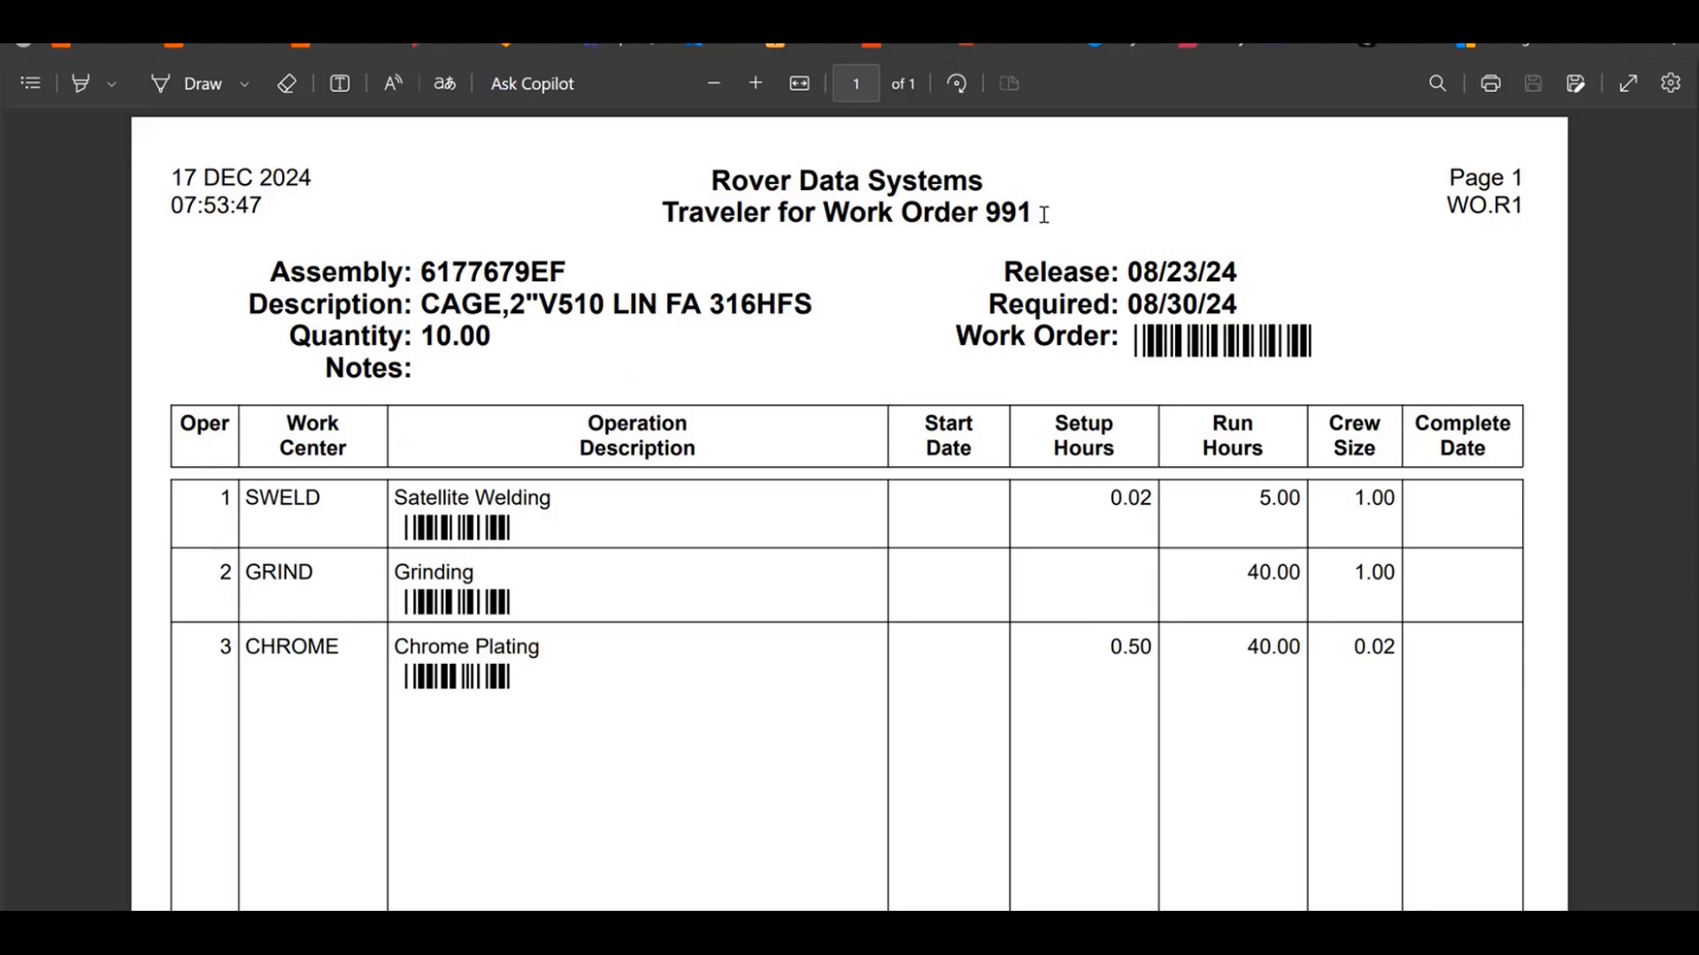
drag(1044, 213, 977, 212)
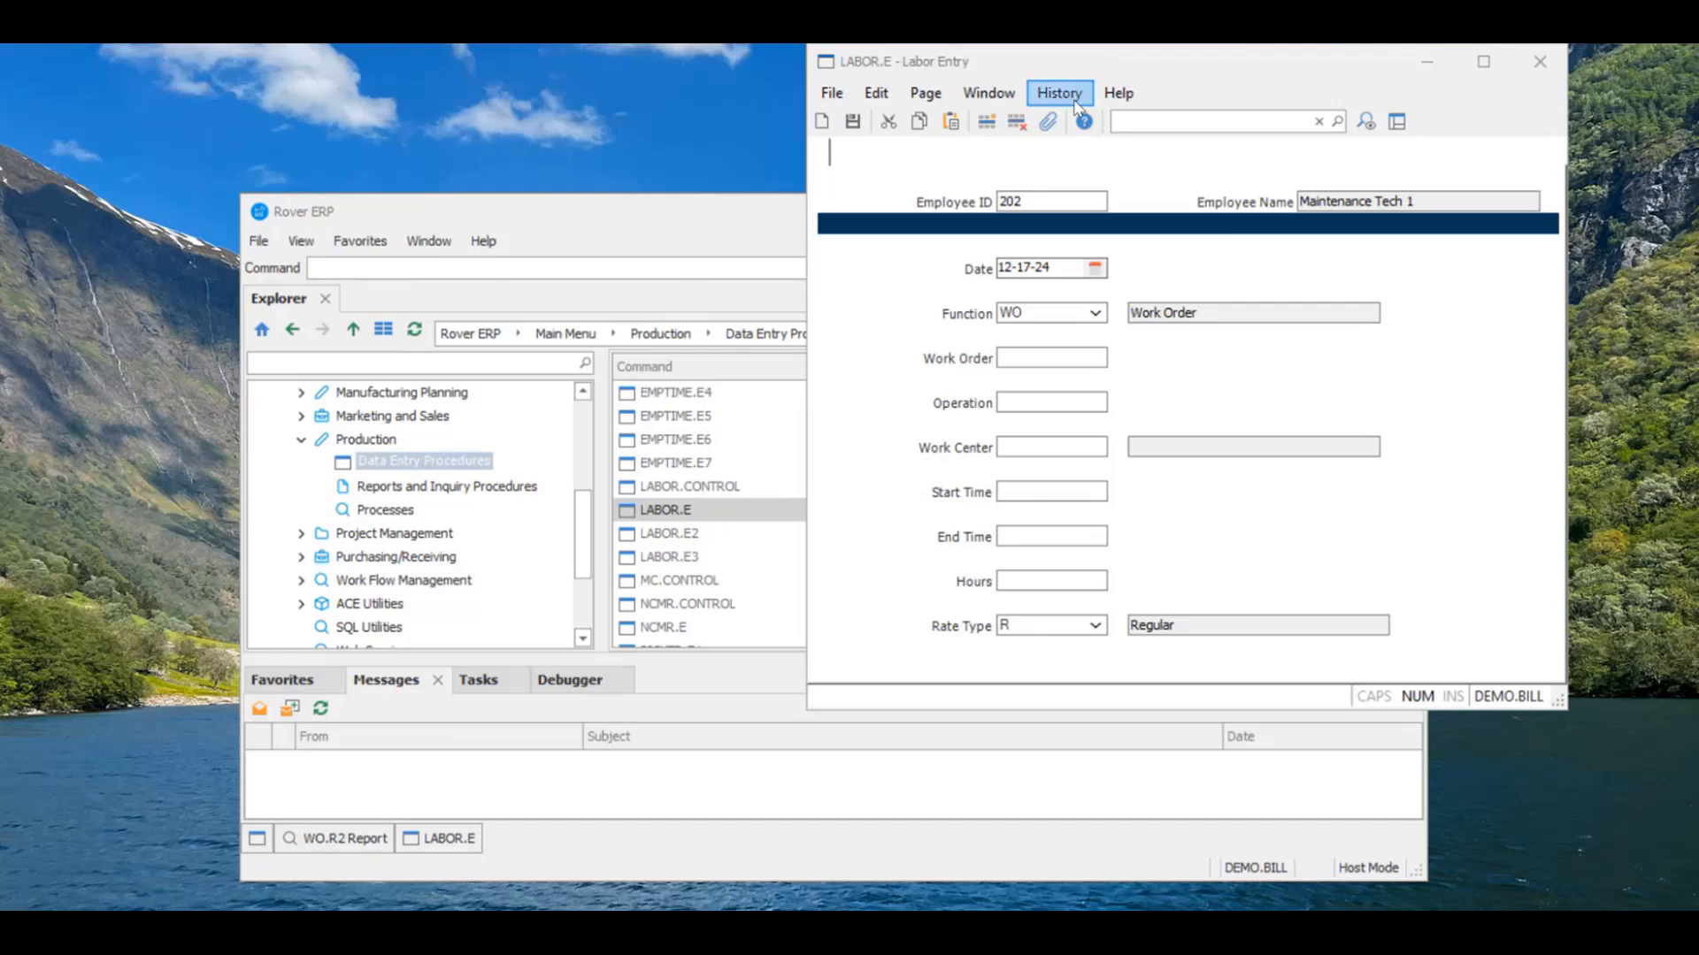
click(1077, 353)
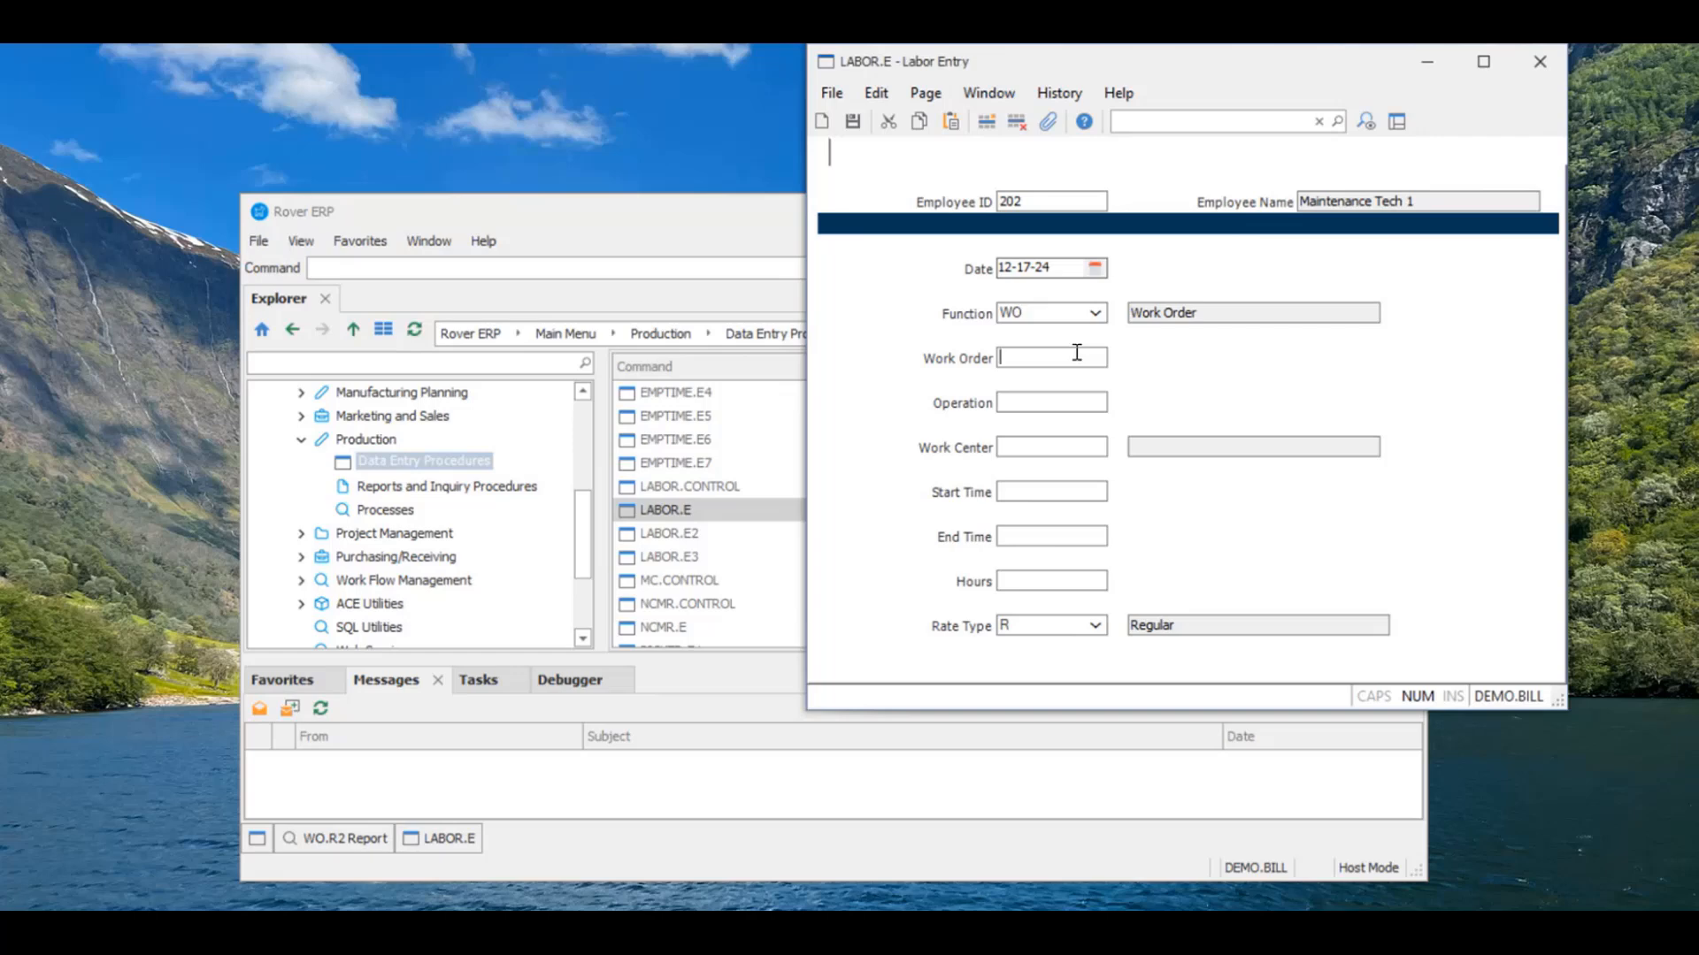
text(991)
key(Tab)
text(1)
text(SWELD)
key(Tab)
Set the labor entry's hours to 1.
click(1029, 578)
text(1)
click(1048, 544)
drag(1048, 584, 966, 581)
Set the labor entry's start time to 08:00 and end time to 9:30, and move its window aside.
click(1078, 491)
key(Tab)
text(9)
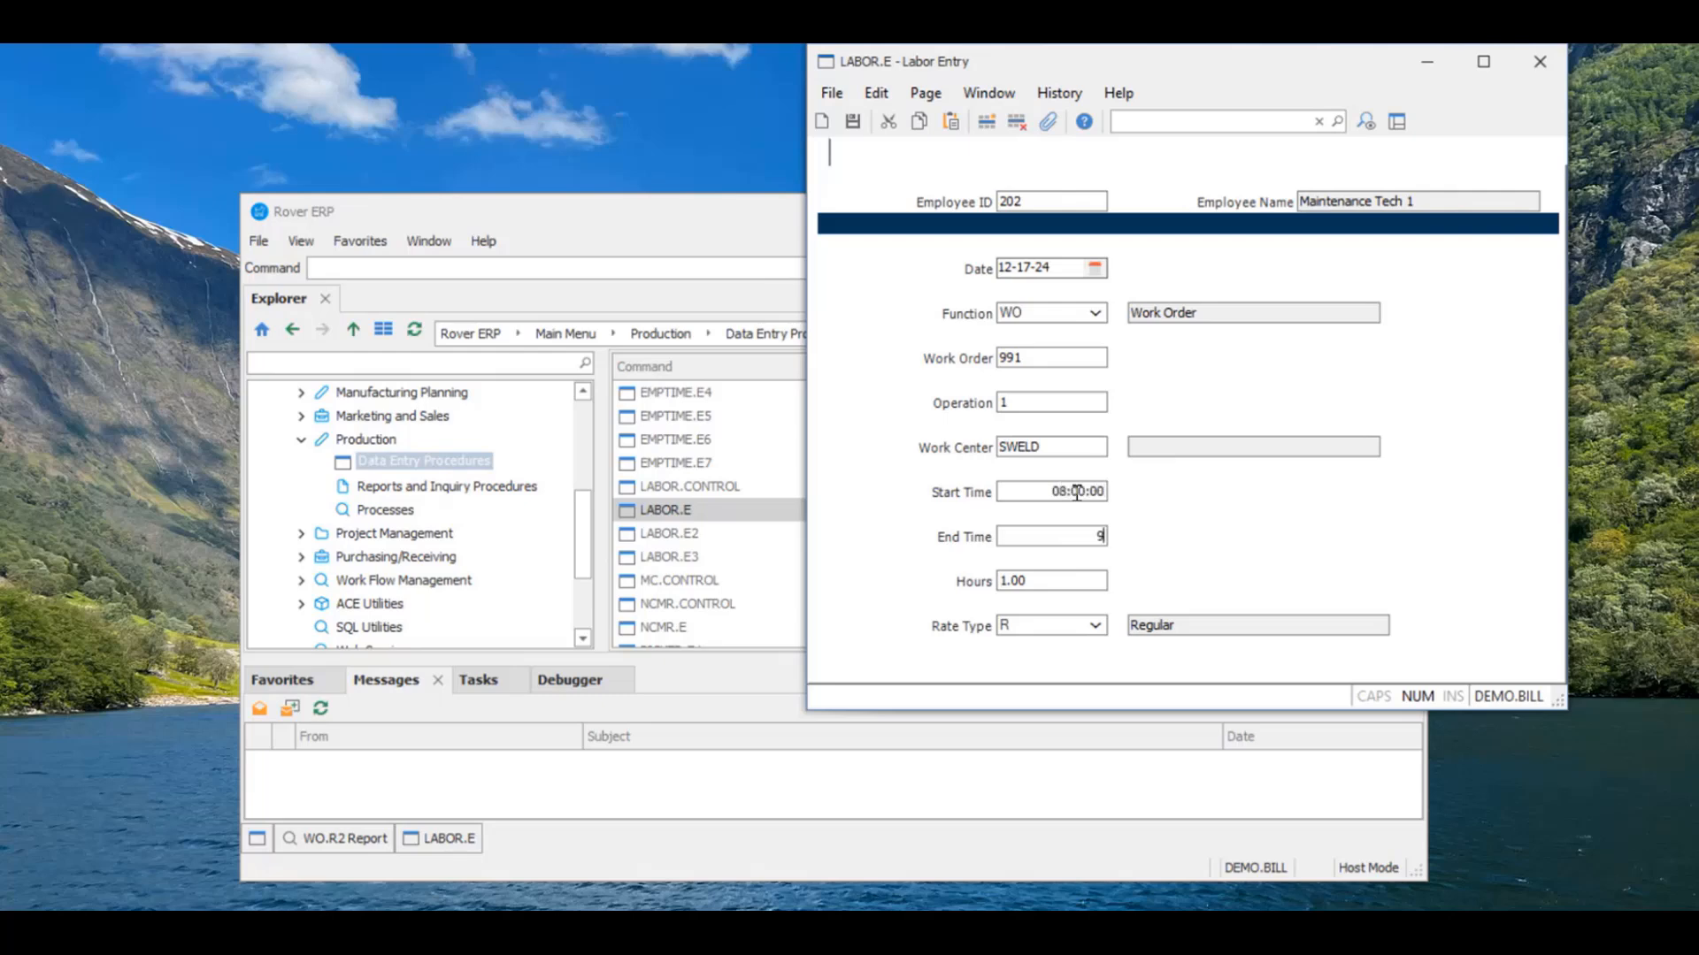
text(:30)
key(Tab)
drag(1060, 581, 992, 585)
drag(1047, 60, 311, 90)
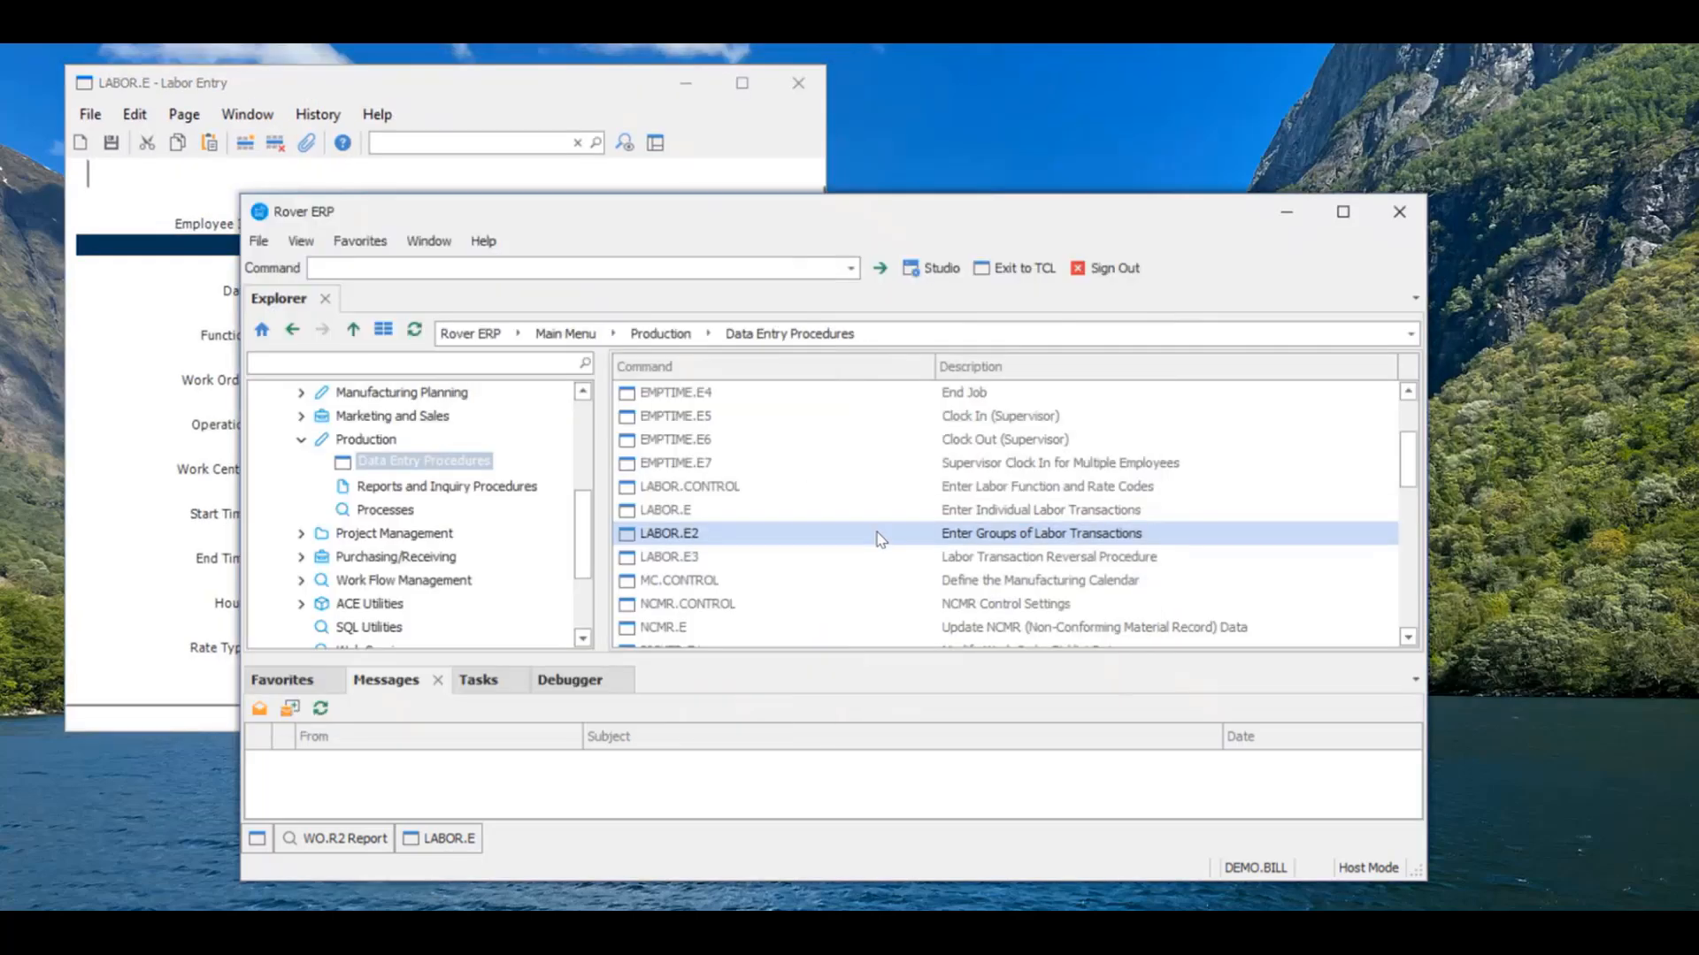
Open the group labor transaction entry (LABOR.E2) beside the individual labor entry and enter the employee ID of Maintenance Tech 1.
double_click(876, 533)
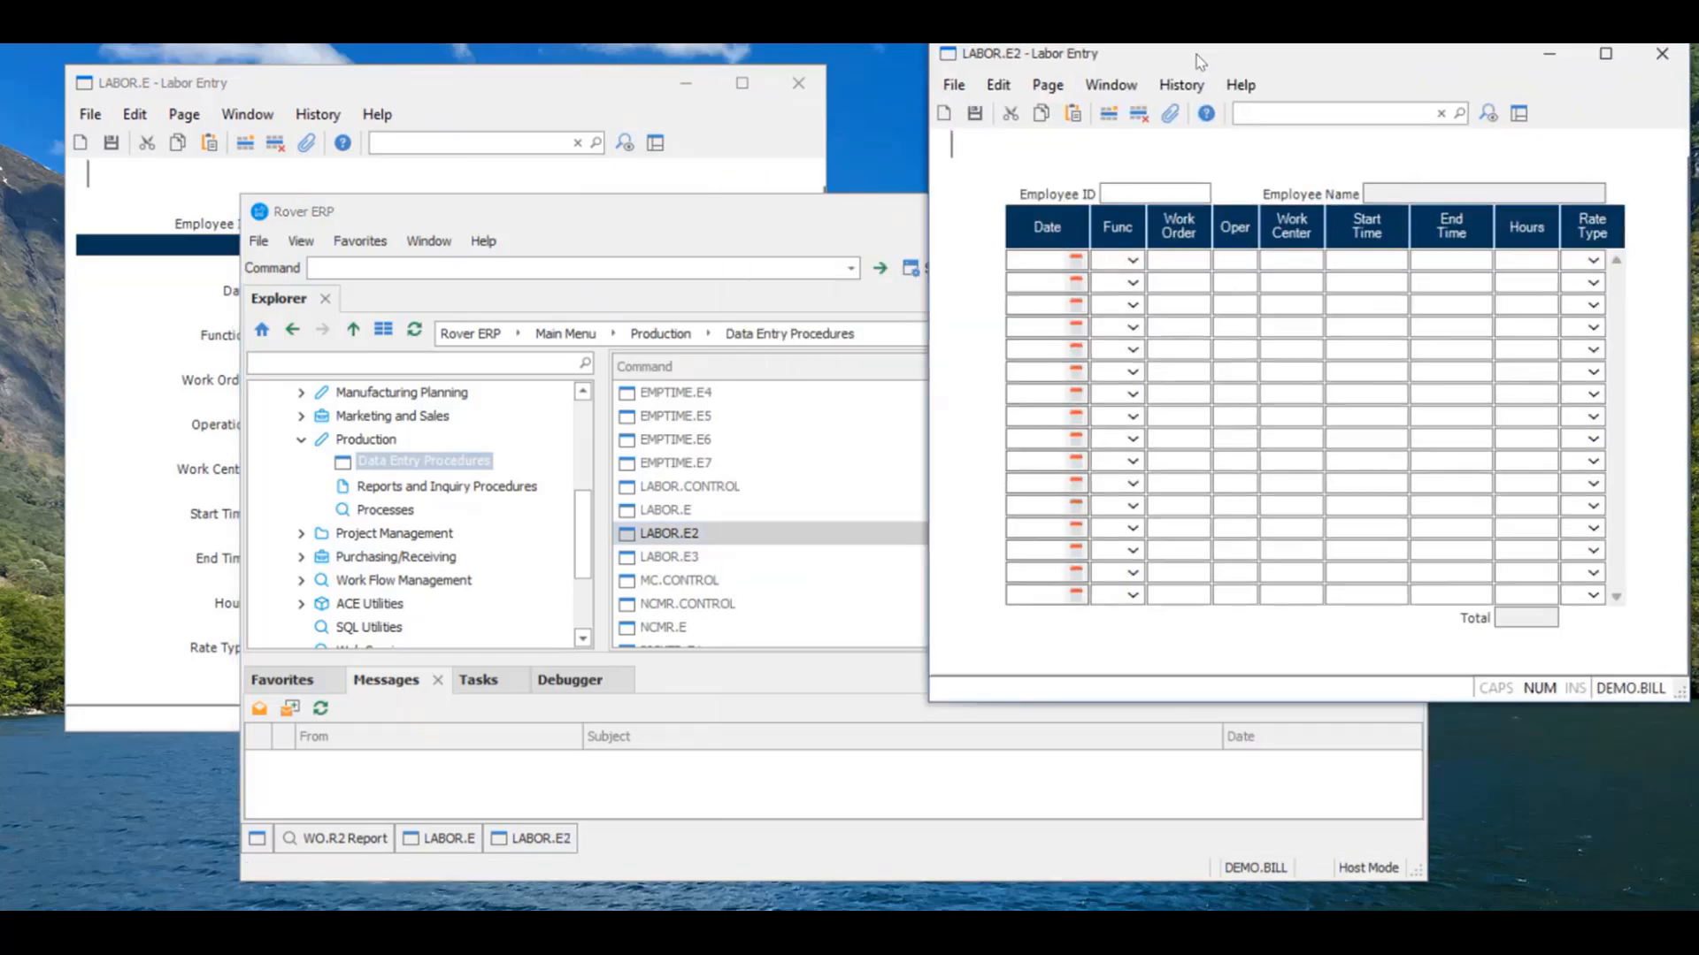
click(534, 77)
drag(557, 81, 560, 47)
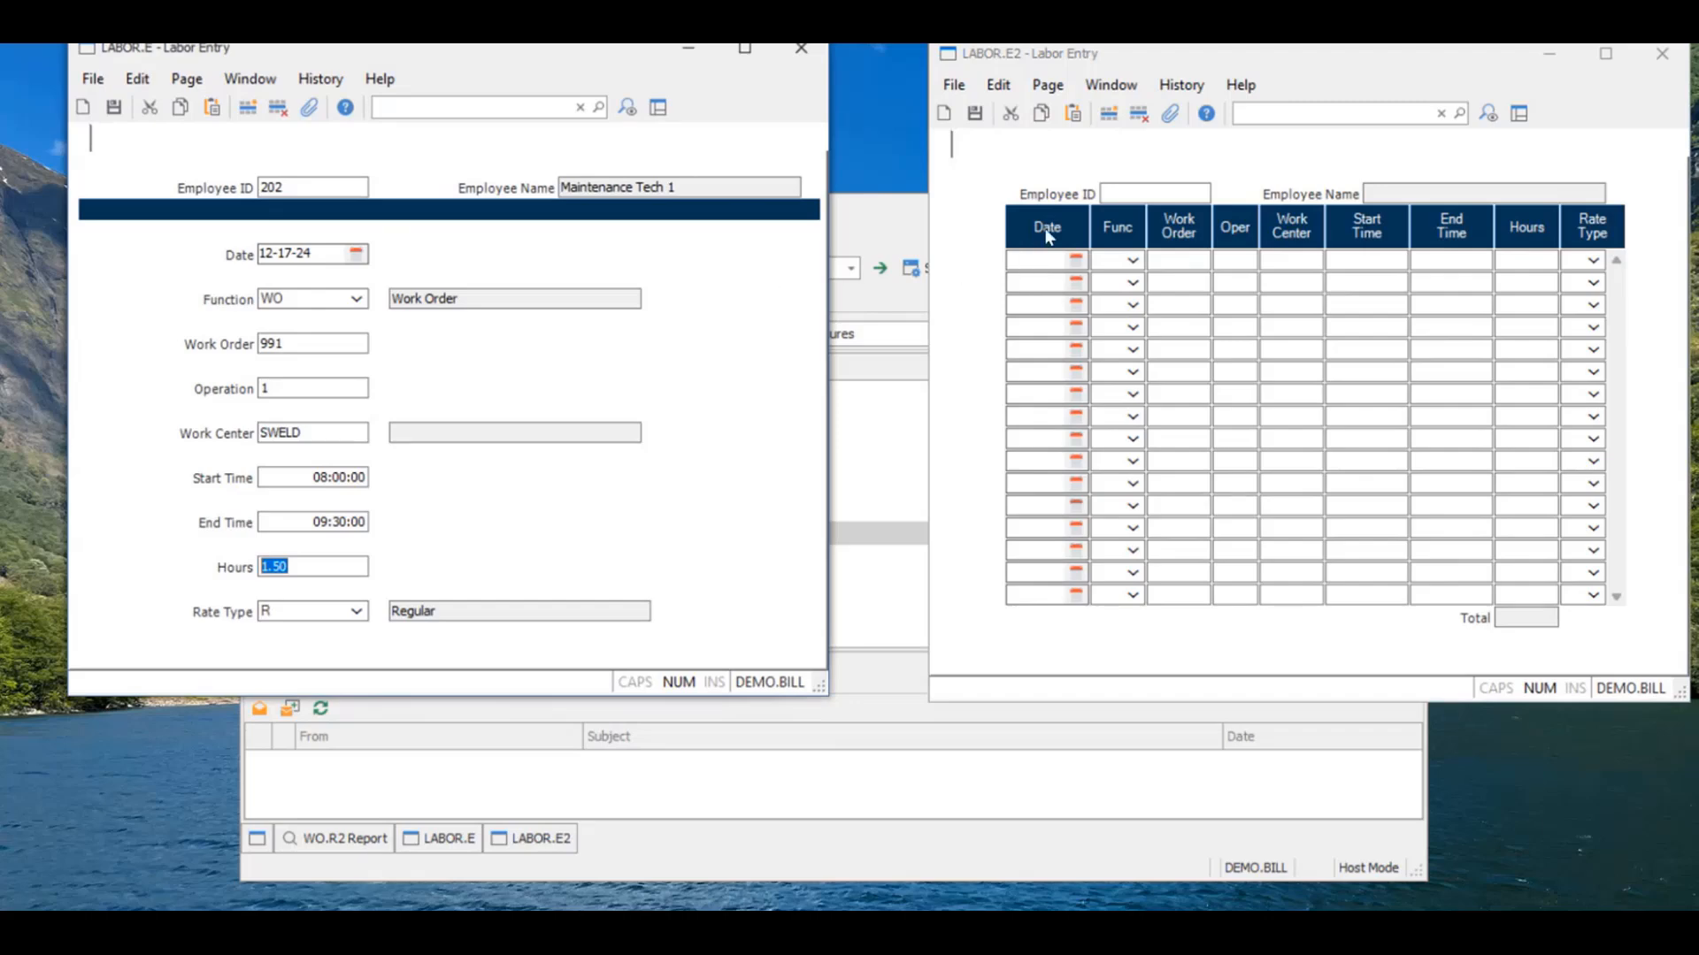
drag(1095, 64, 1068, 59)
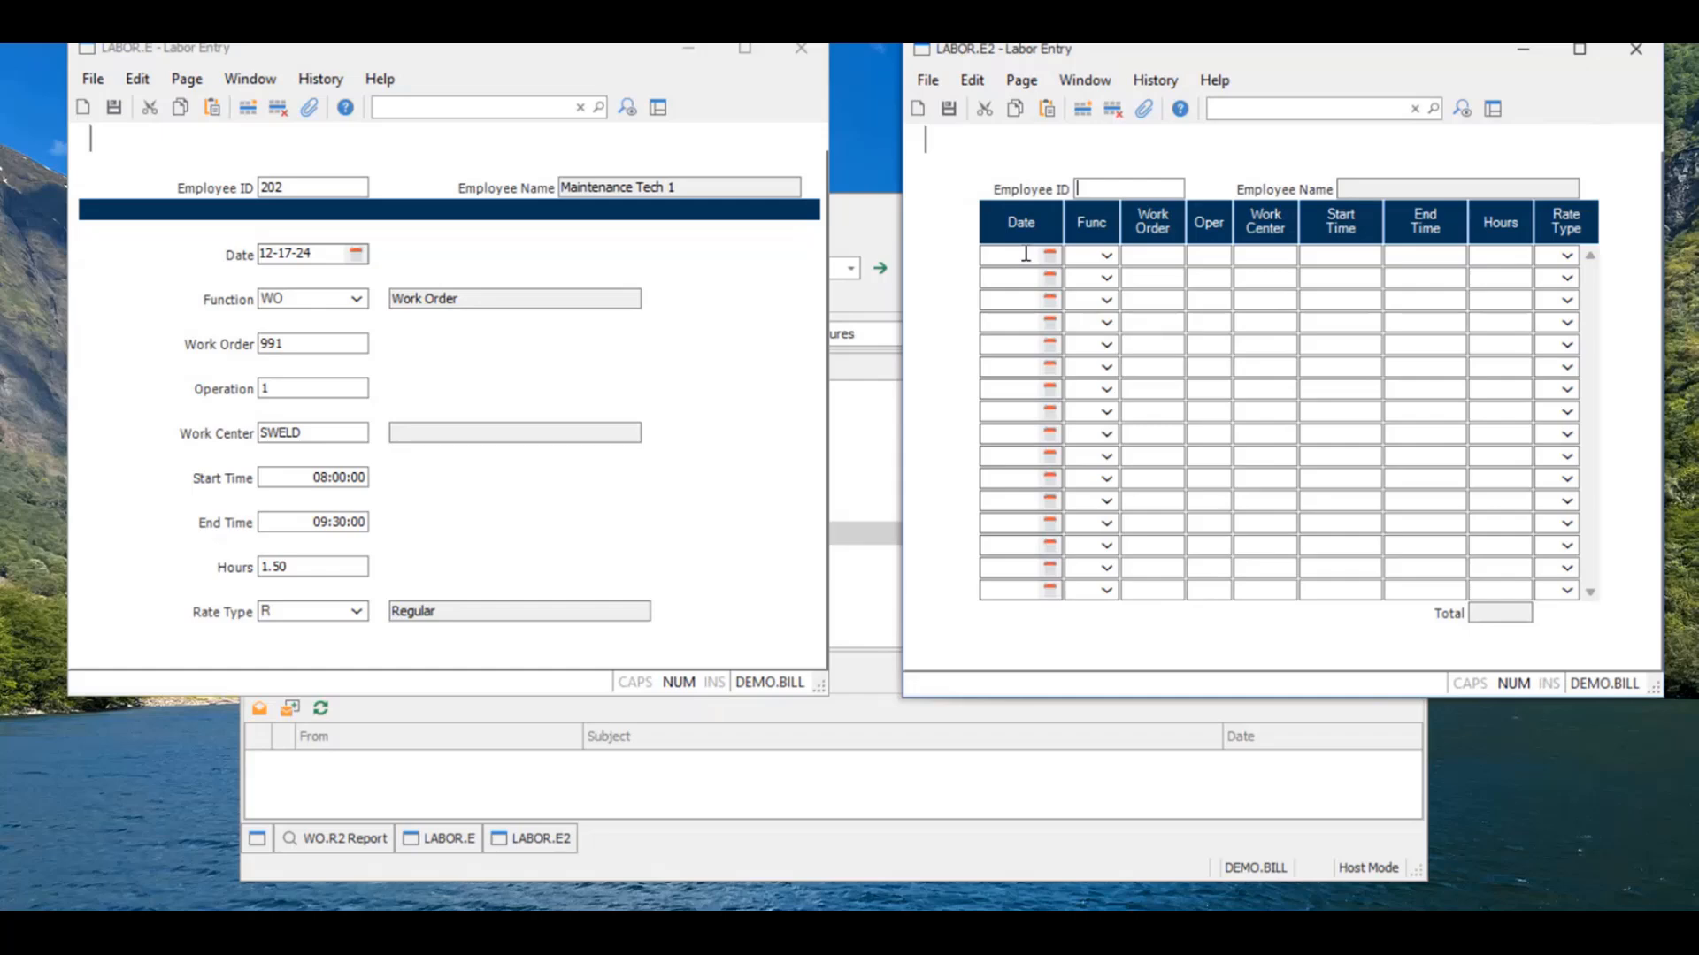
text(2020)
key(BackSpace)
key(Tab)
Fill the first group labor line with the individual entry's work order, operation 1, work center SWELD, 08:00 to 09:00.
click(1156, 256)
text(991)
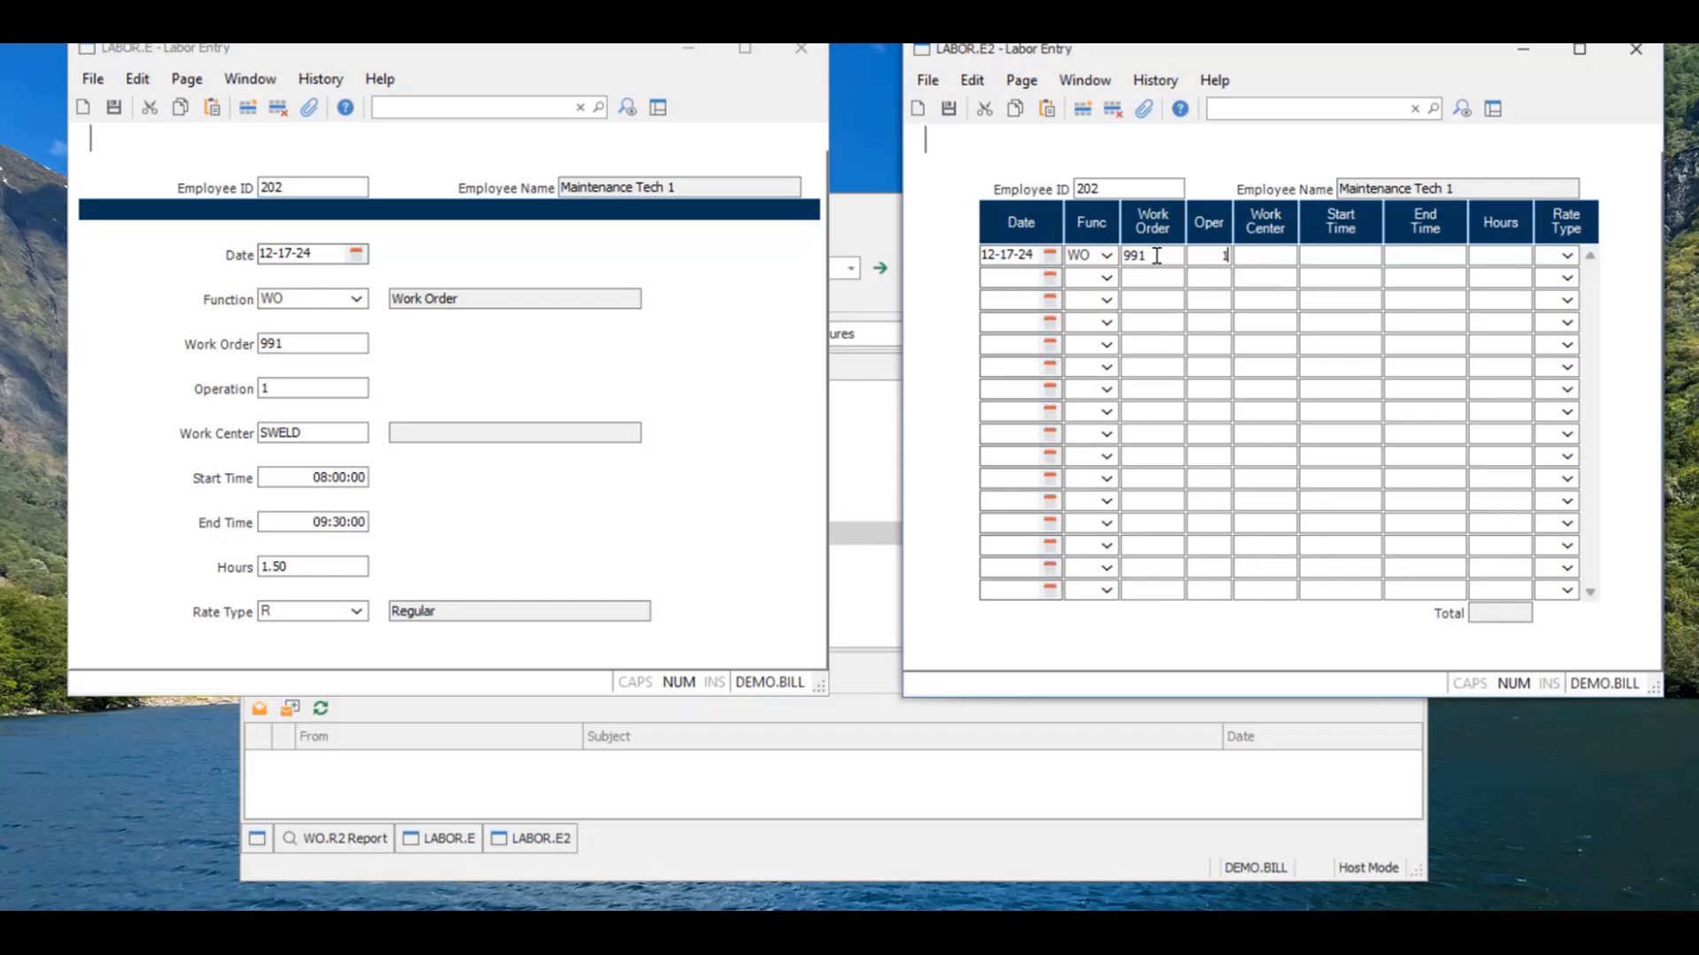
key(Tab)
text(8)
text(9)
key(Tab)
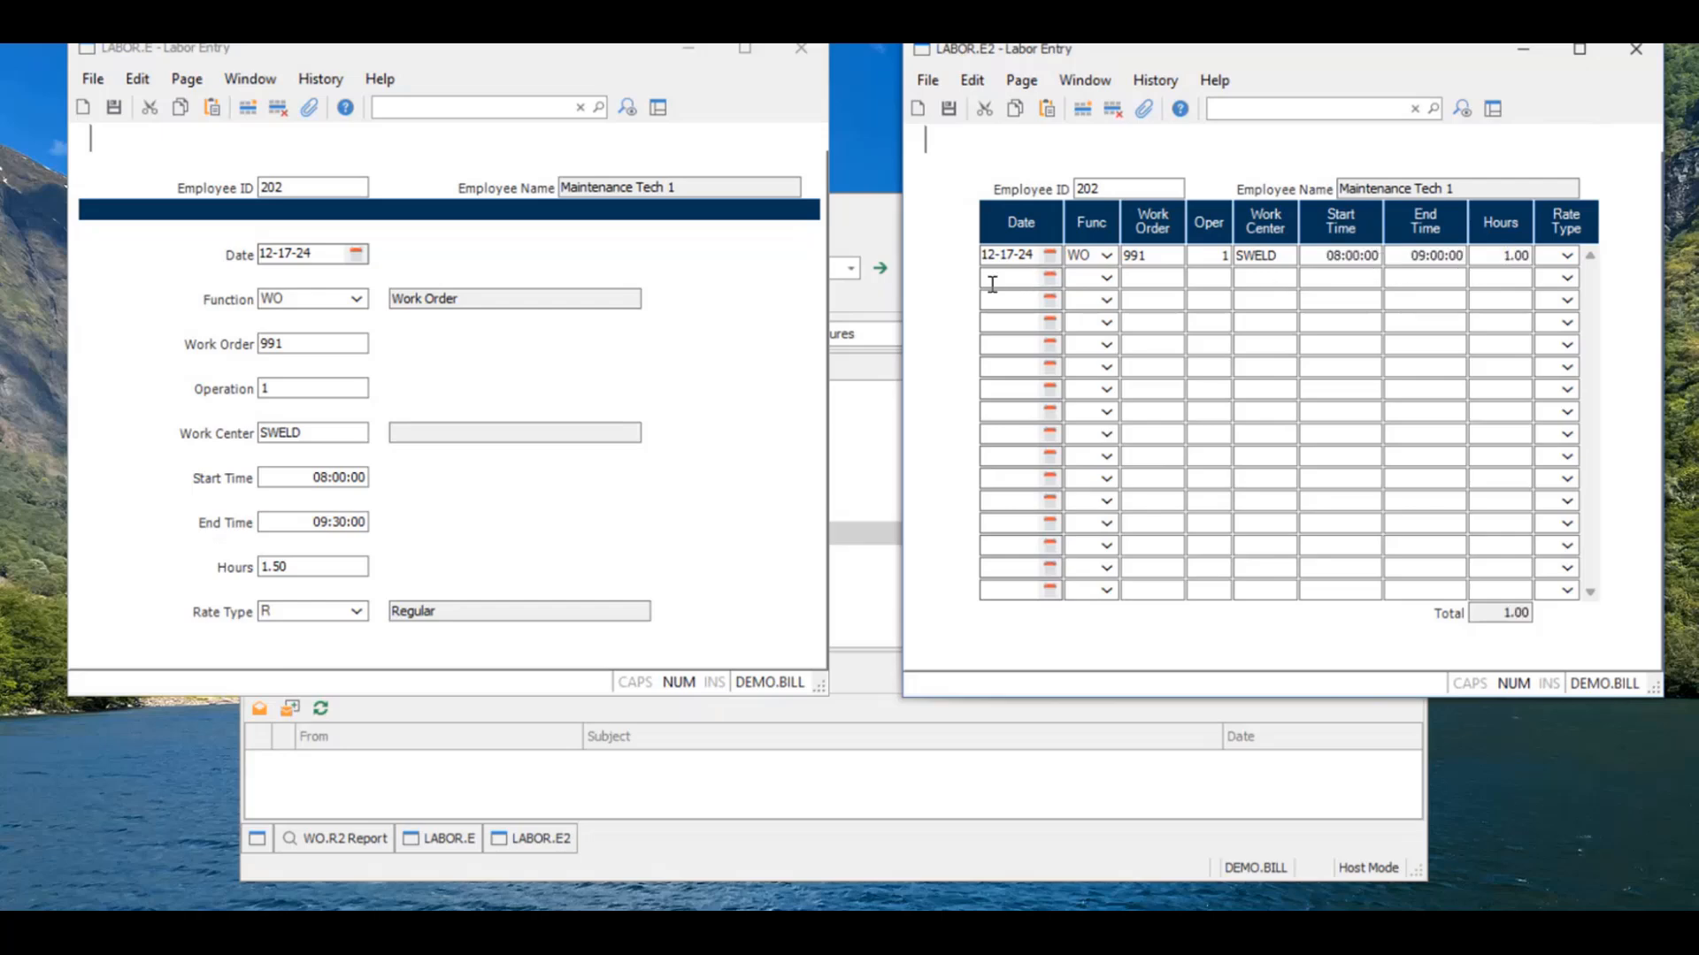
Start a second group labor line dated 12-17-24 for the next work order, with operation 1 and work center STOCK.
click(993, 281)
key(Tab)
key(Tab)
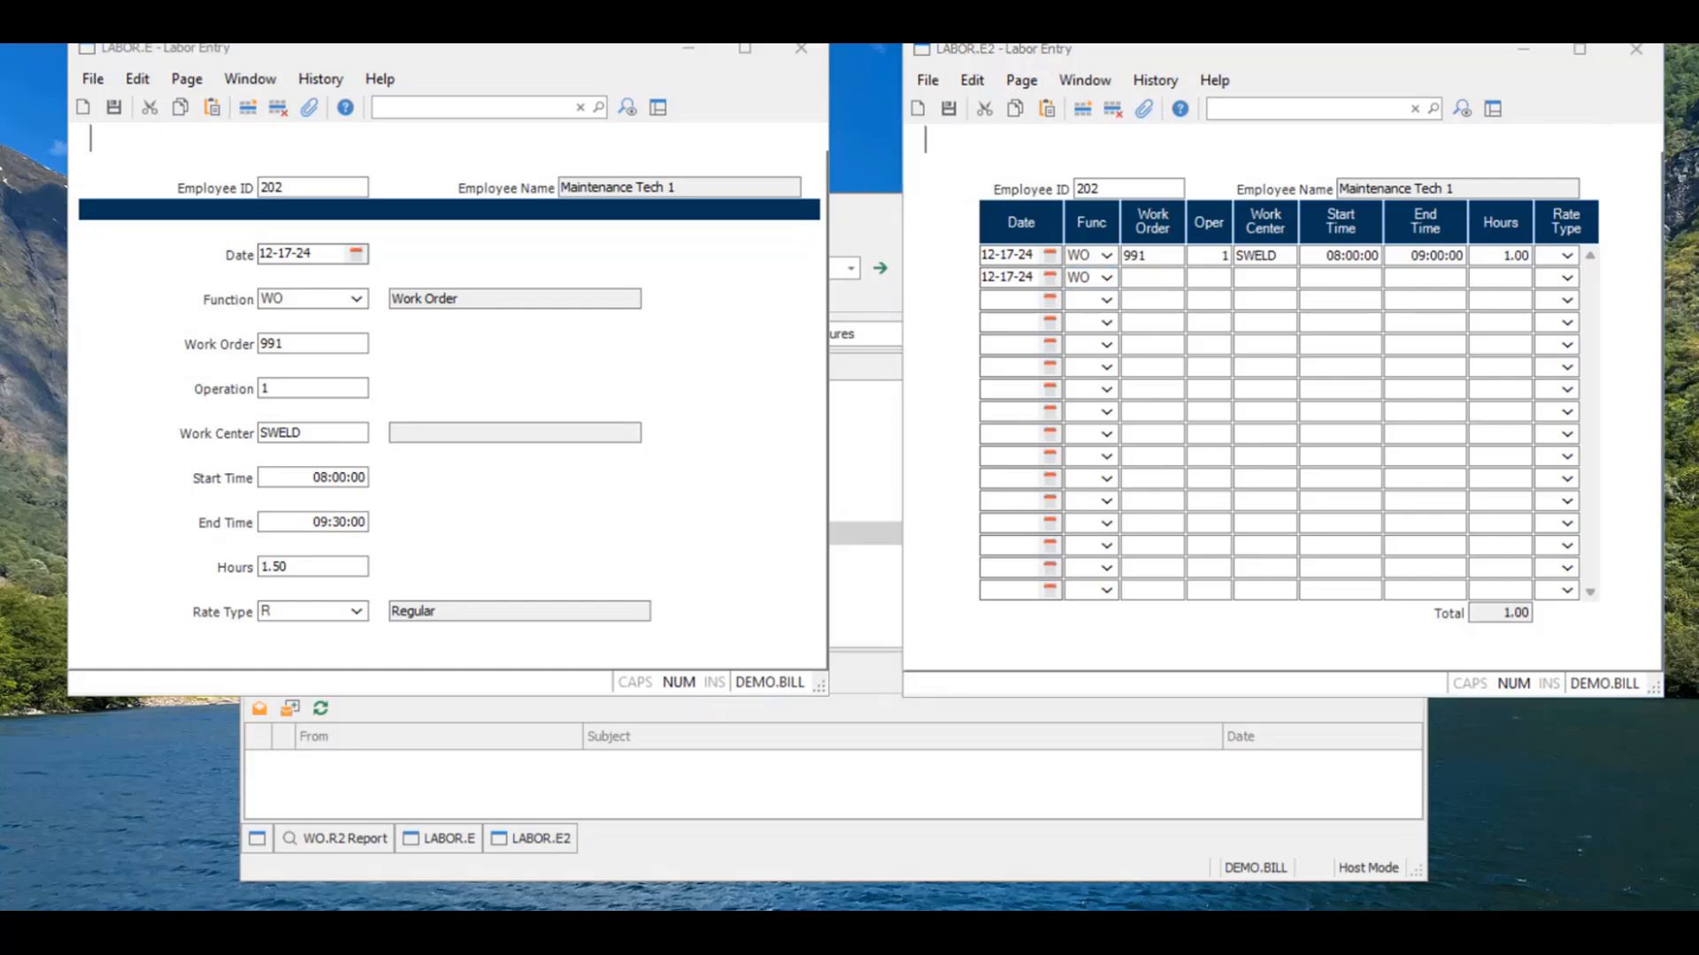
text(992)
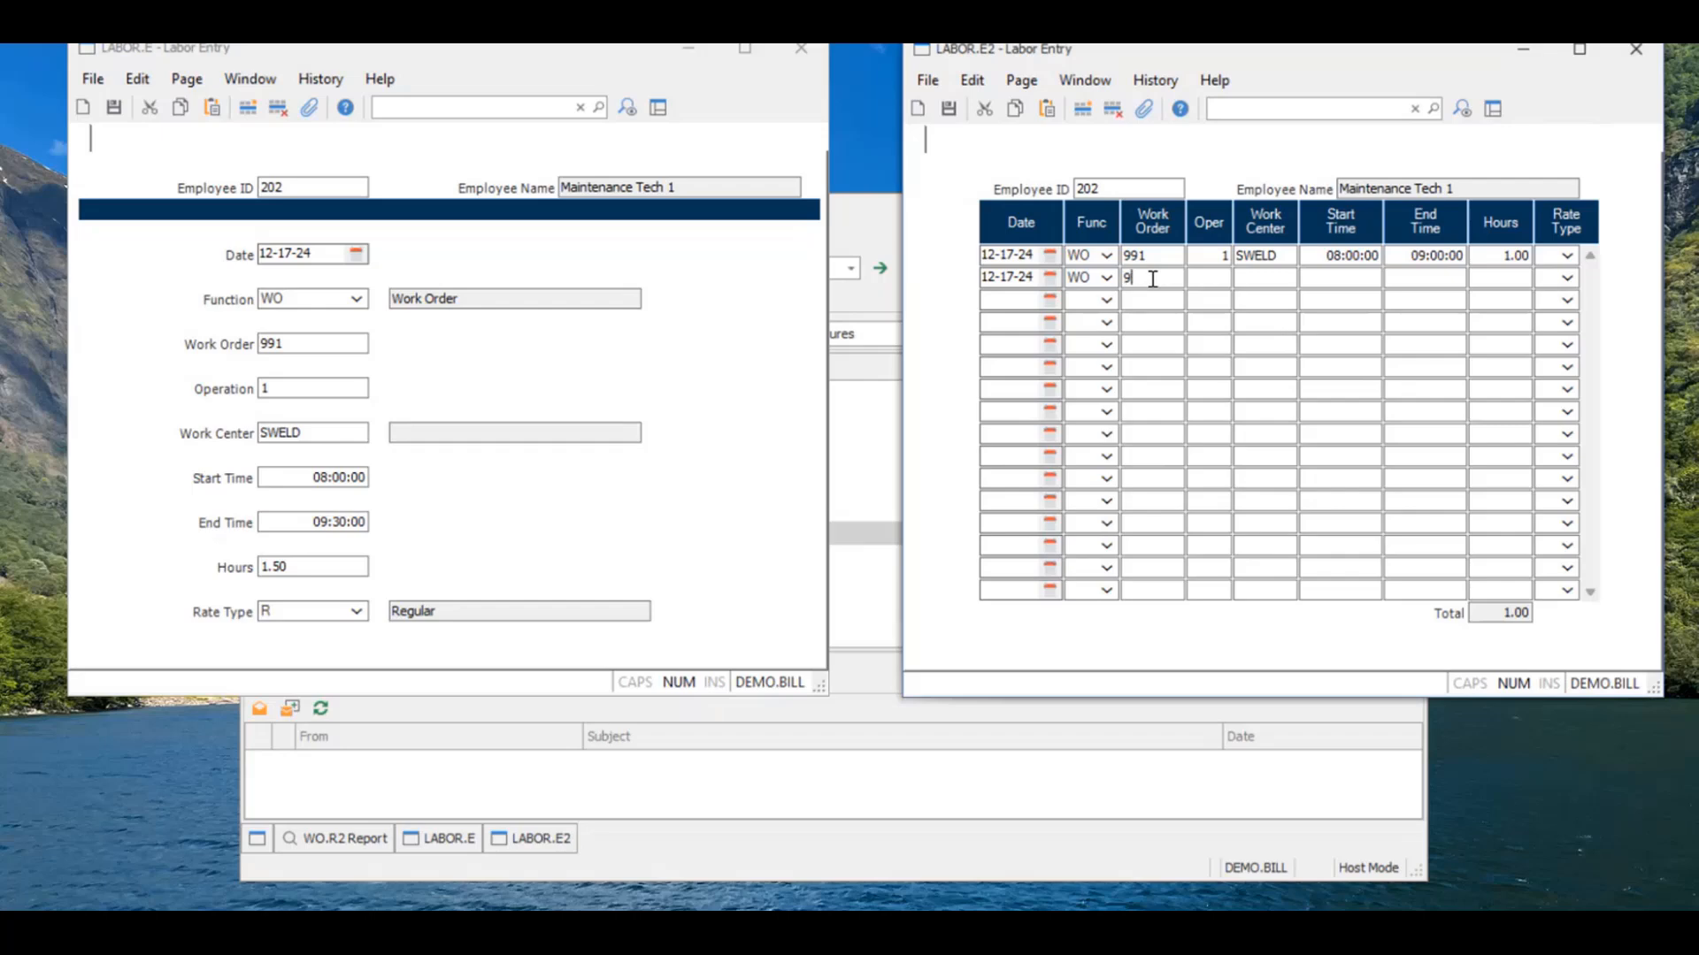
key(Tab)
key(Tab)
key(Tab)
Set the second labor line's start time to 09:00, end time to 12:00 and rate type to R.
text(9)
key(Tab)
text(12)
key(Tab)
key(Tab)
text(R)
key(Tab)
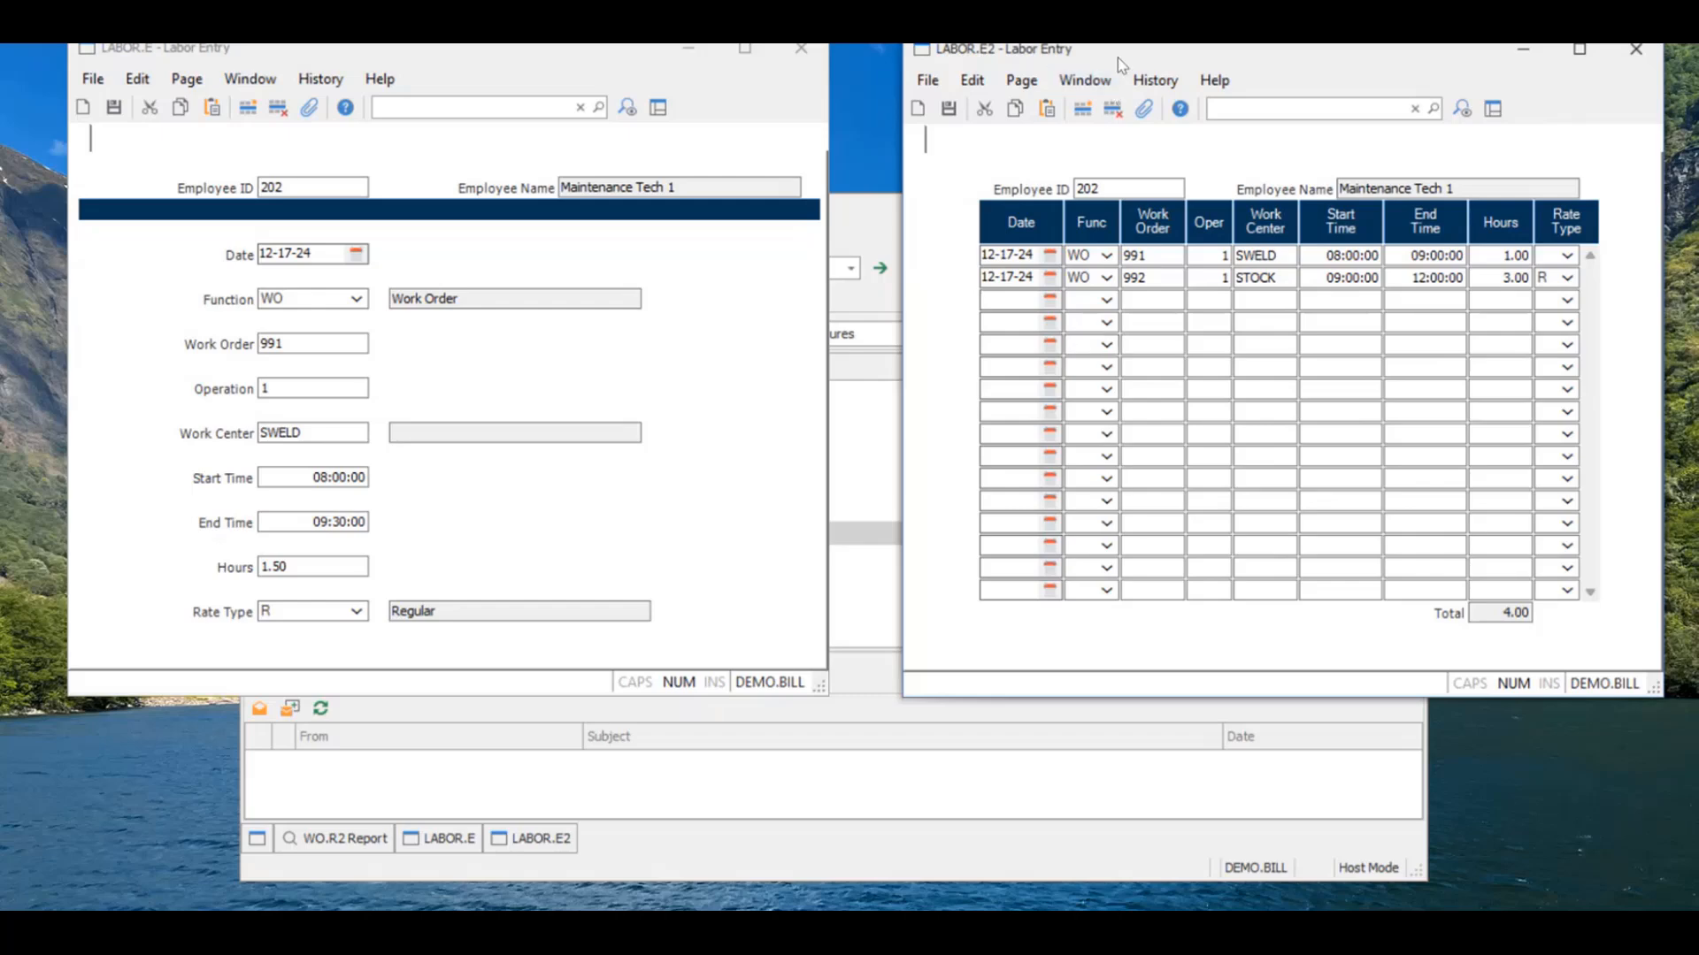
drag(1118, 57, 1119, 49)
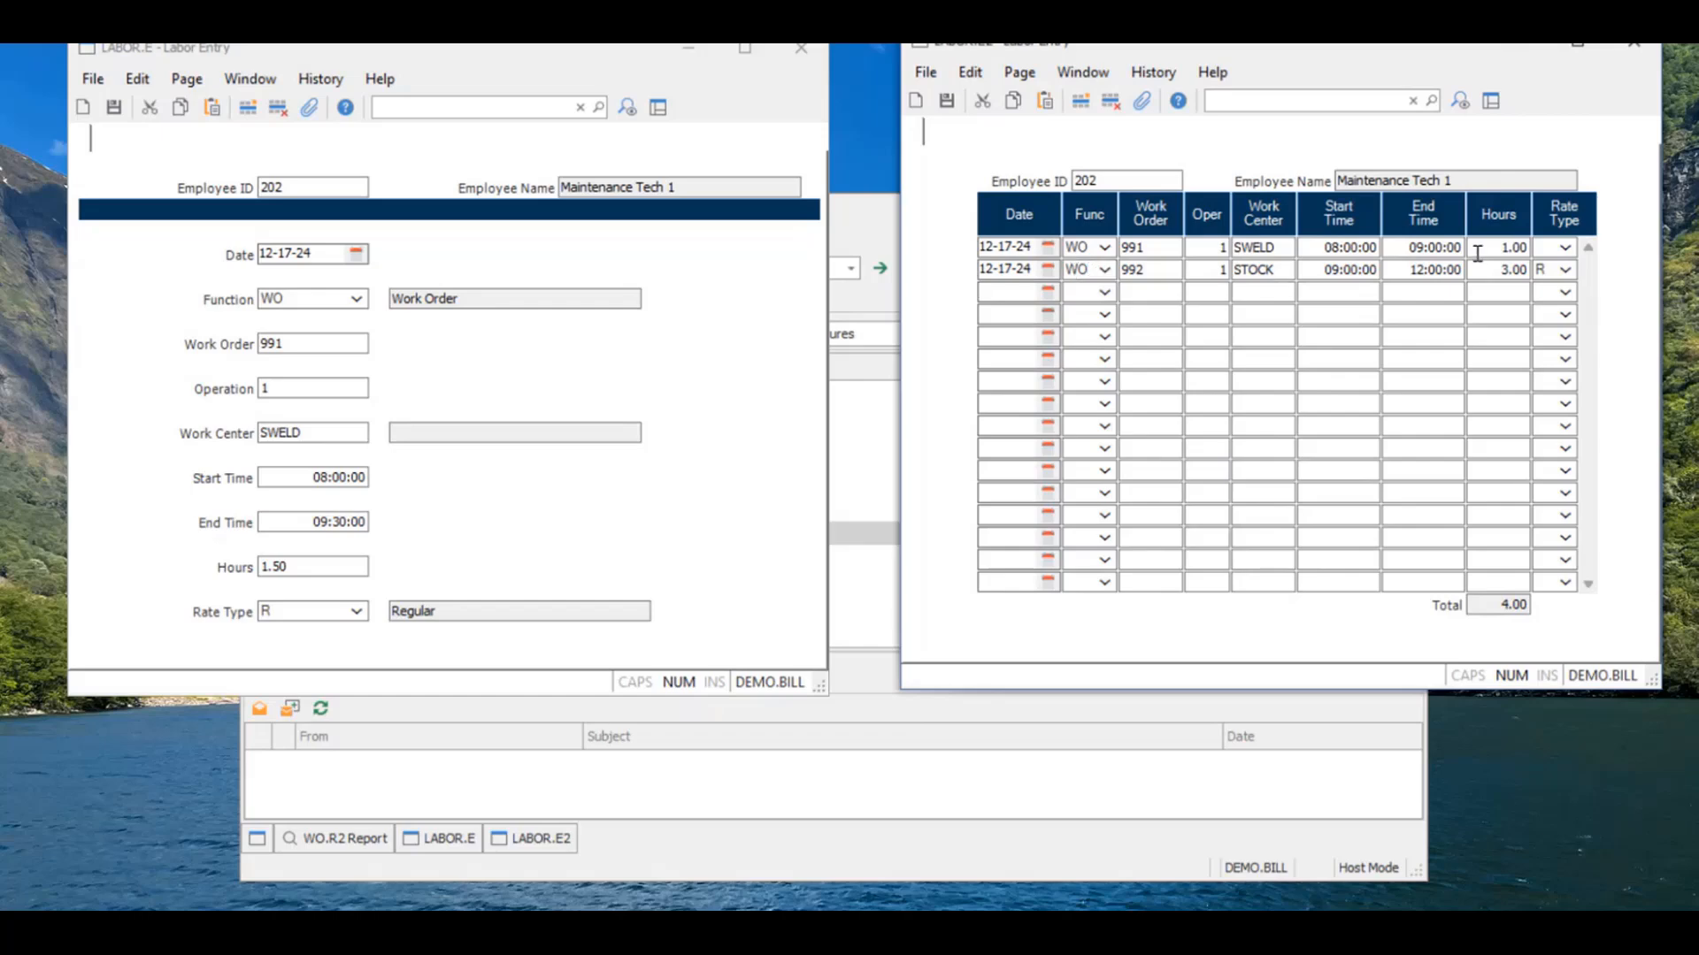
Review the labor function codes available in the individual labor entry, through to the end of the list.
click(358, 299)
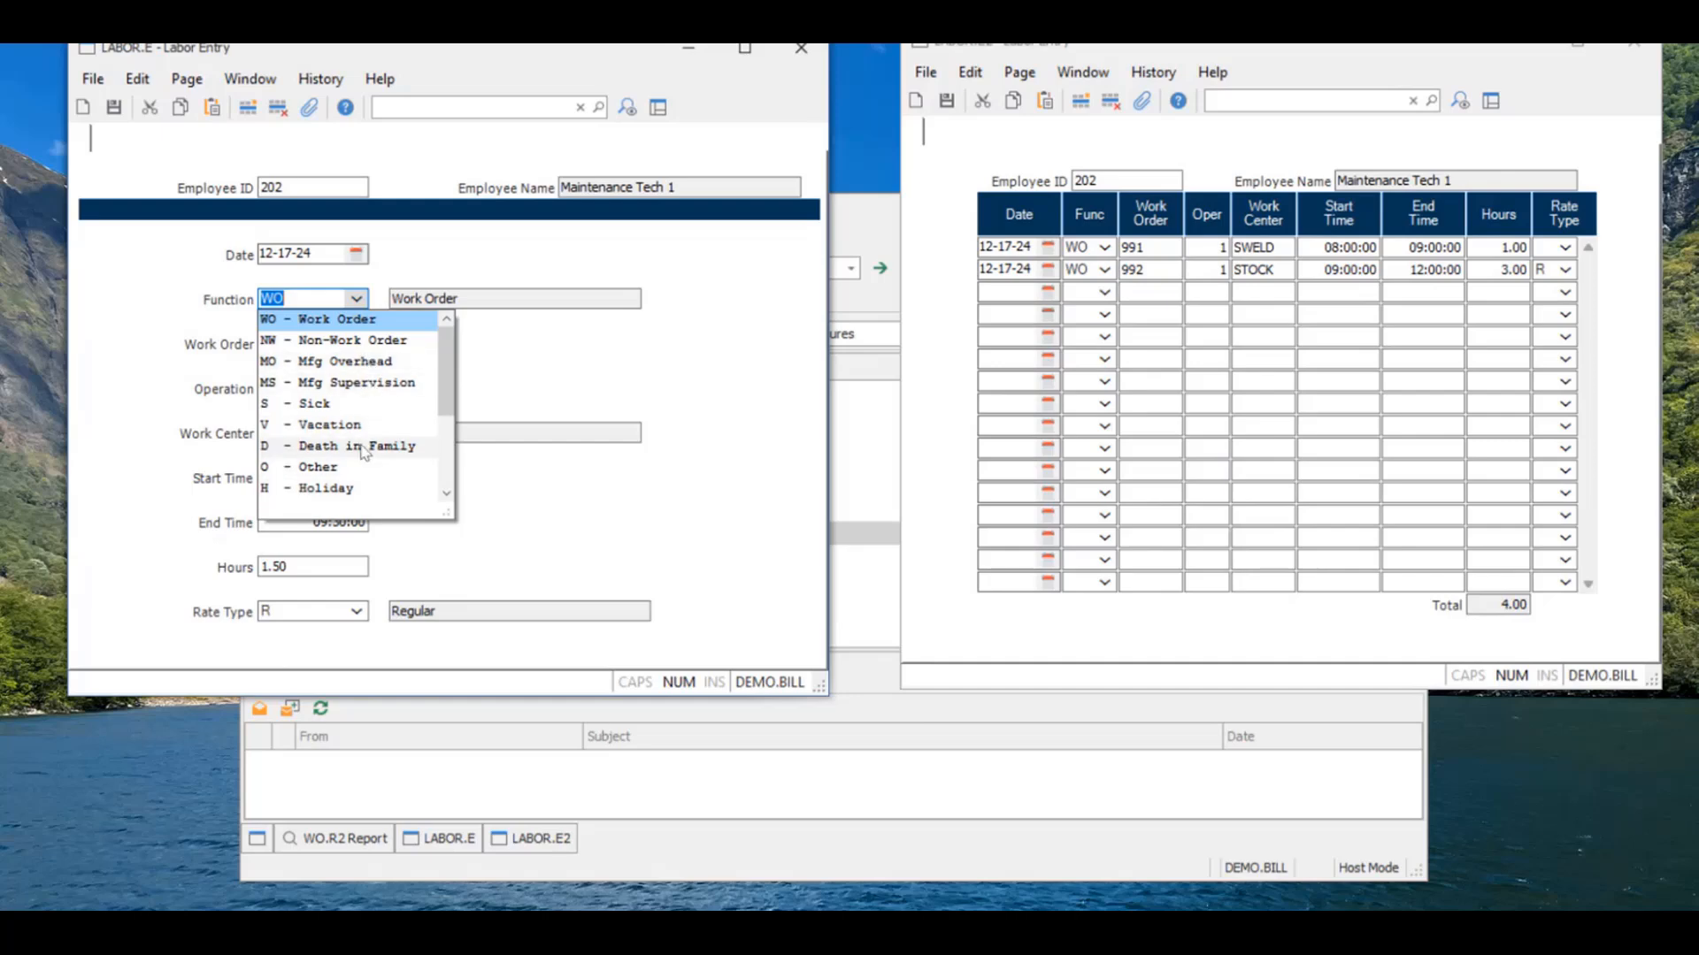
scroll(447, 384, down, 1)
drag(447, 384, 444, 460)
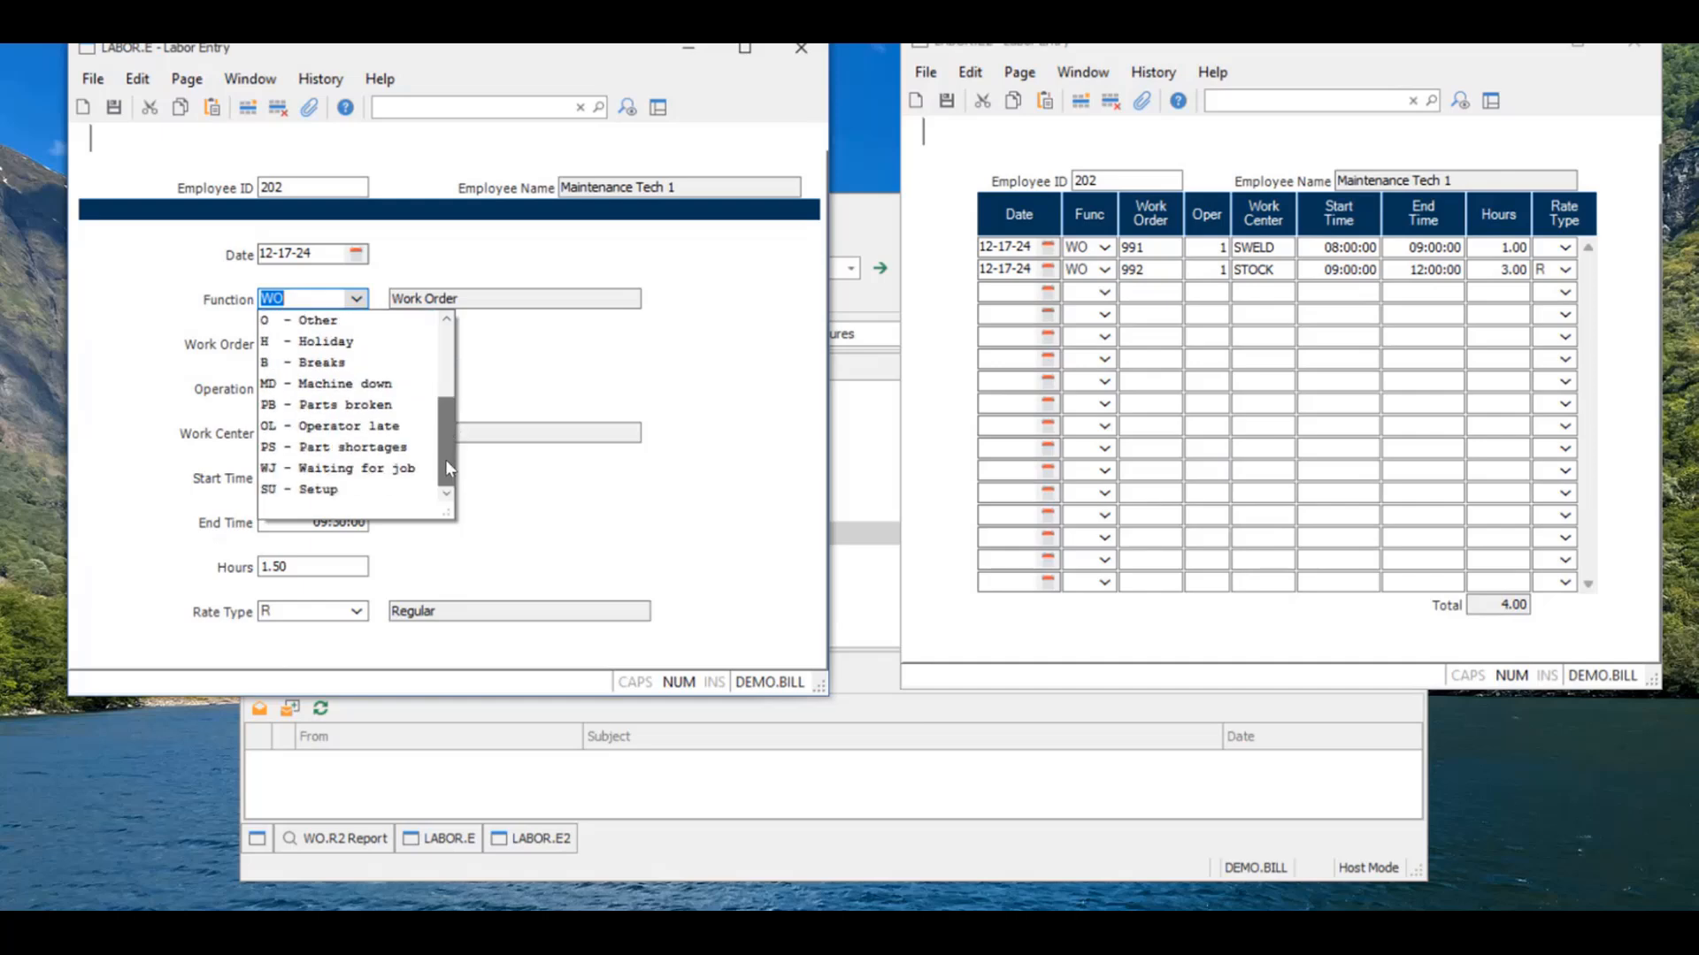
Open the labor function and rate codes (LABOR.CONTROL) and compare its labor functions with the function choices in the individual labor entry.
click(872, 229)
key(Up)
key(Up)
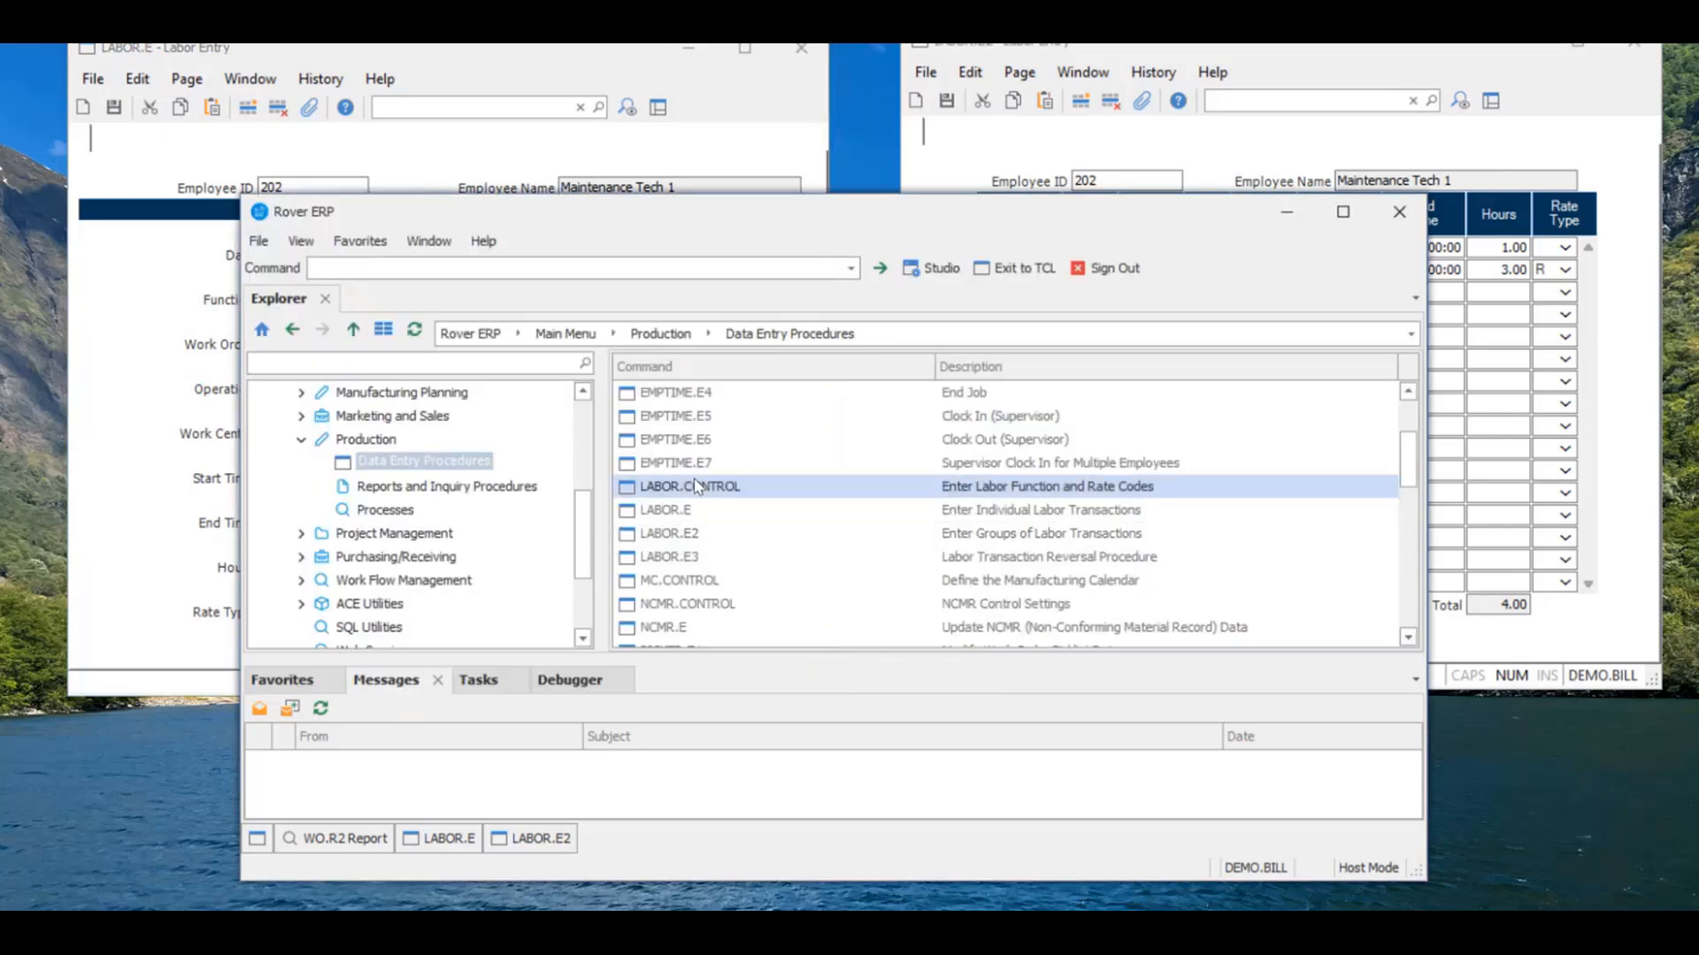
key(Return)
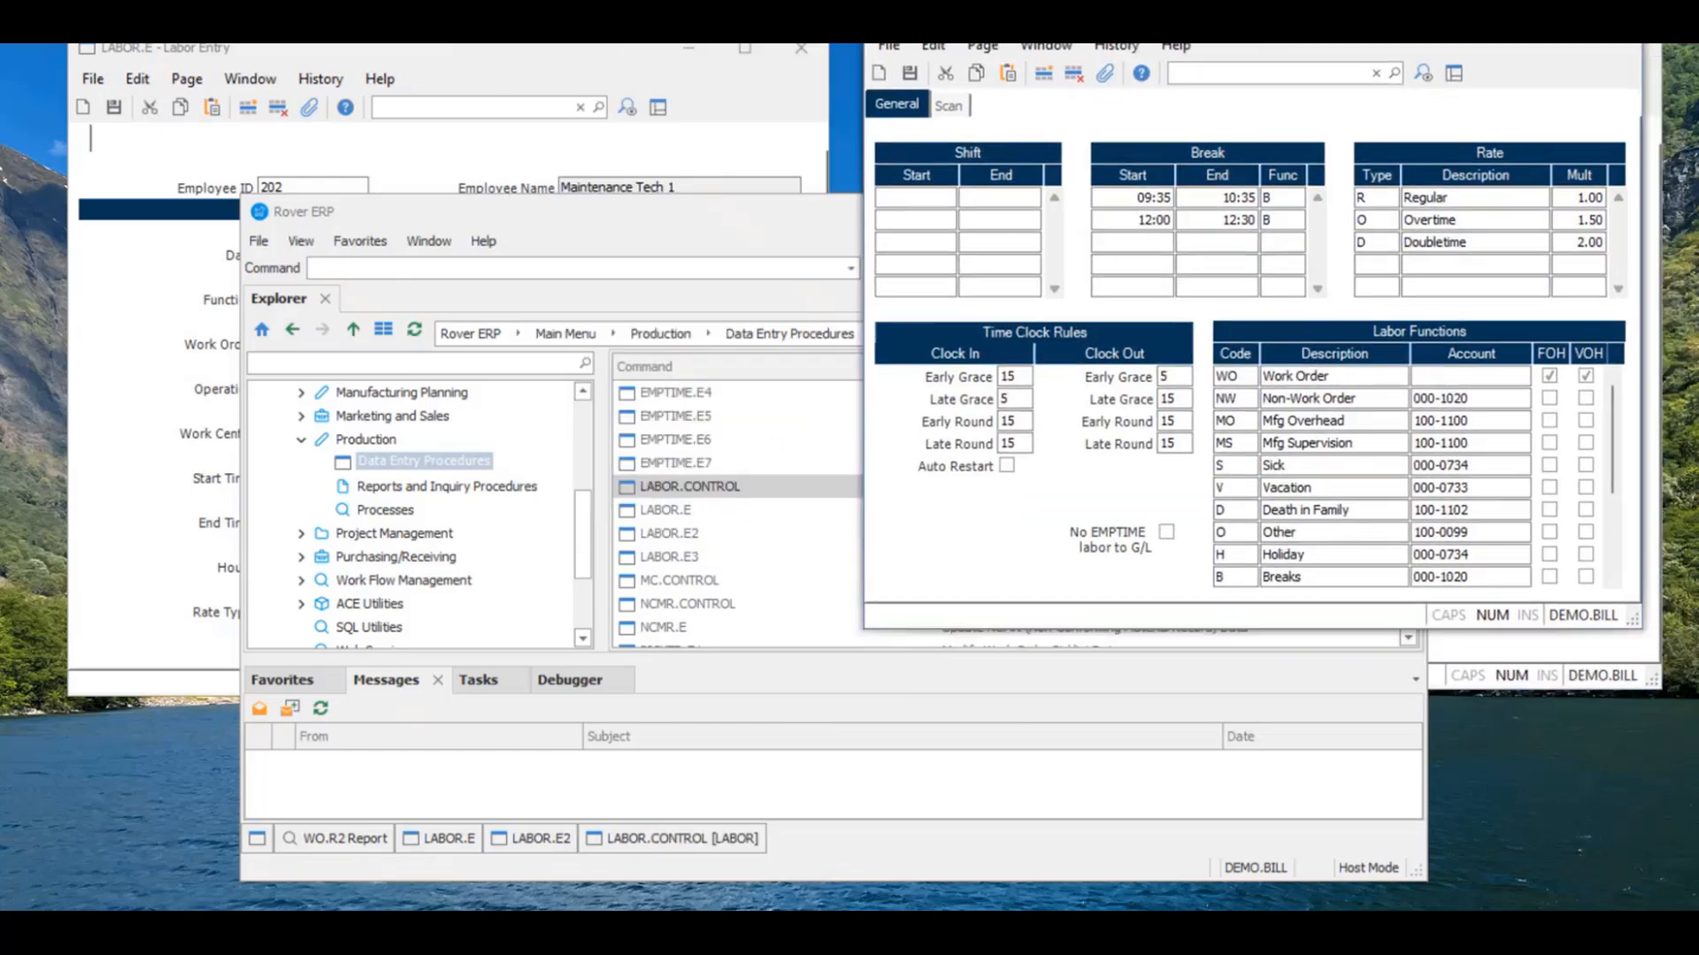
click(504, 45)
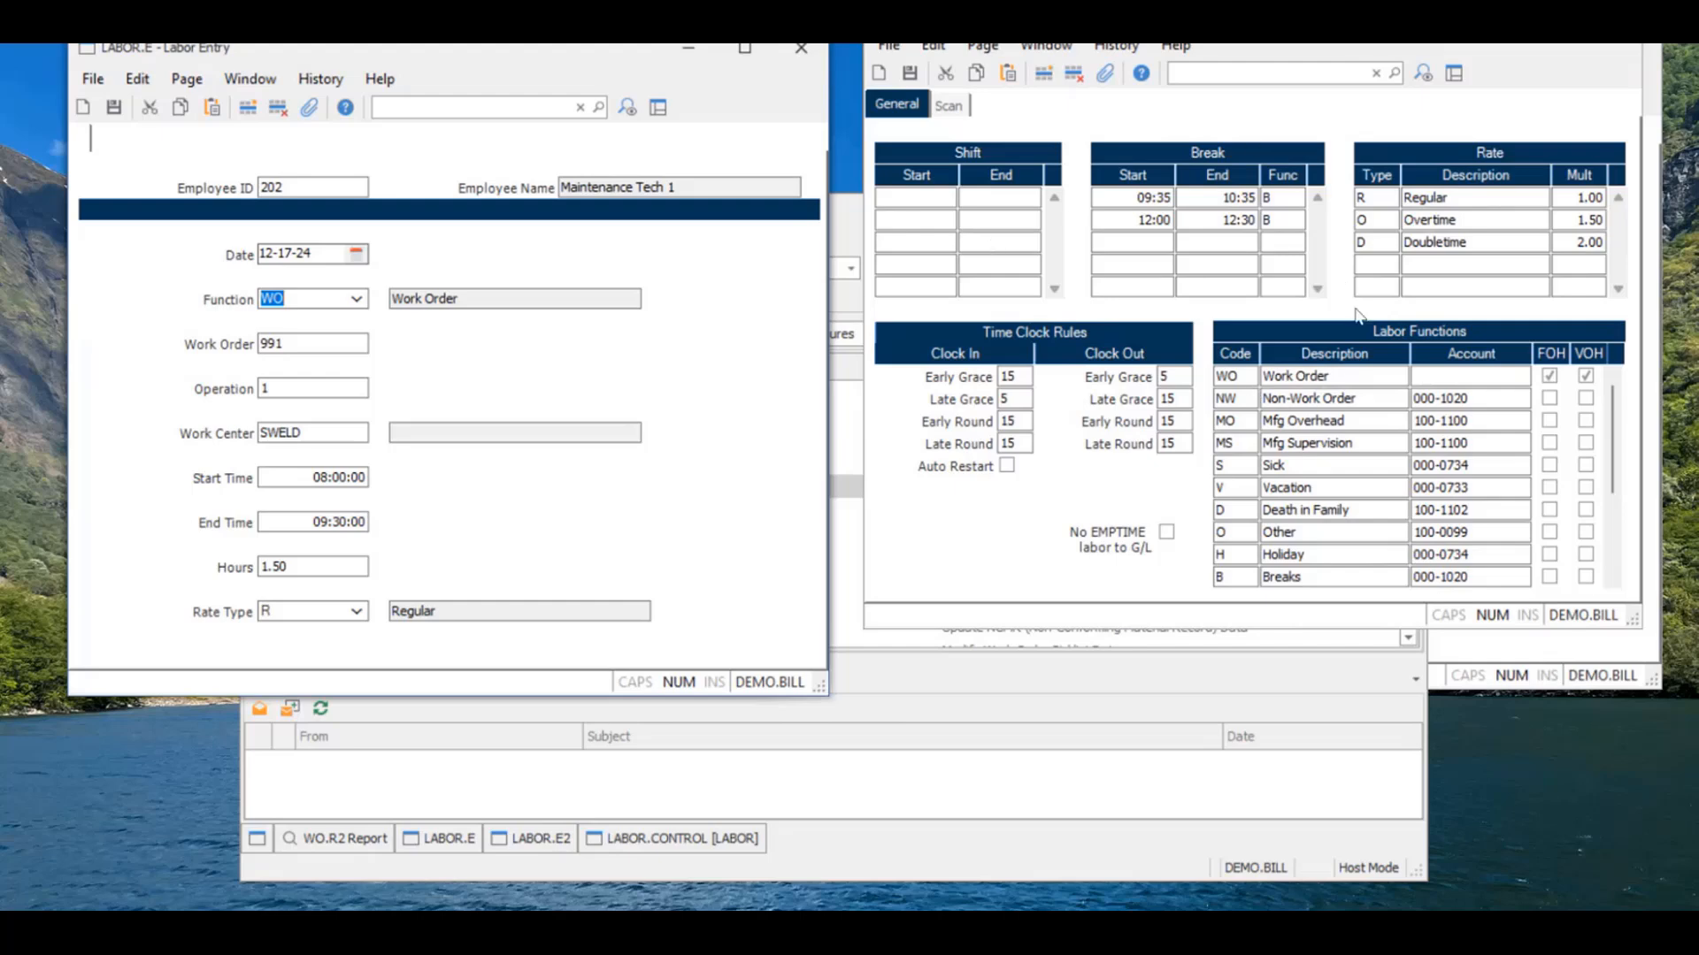
click(363, 301)
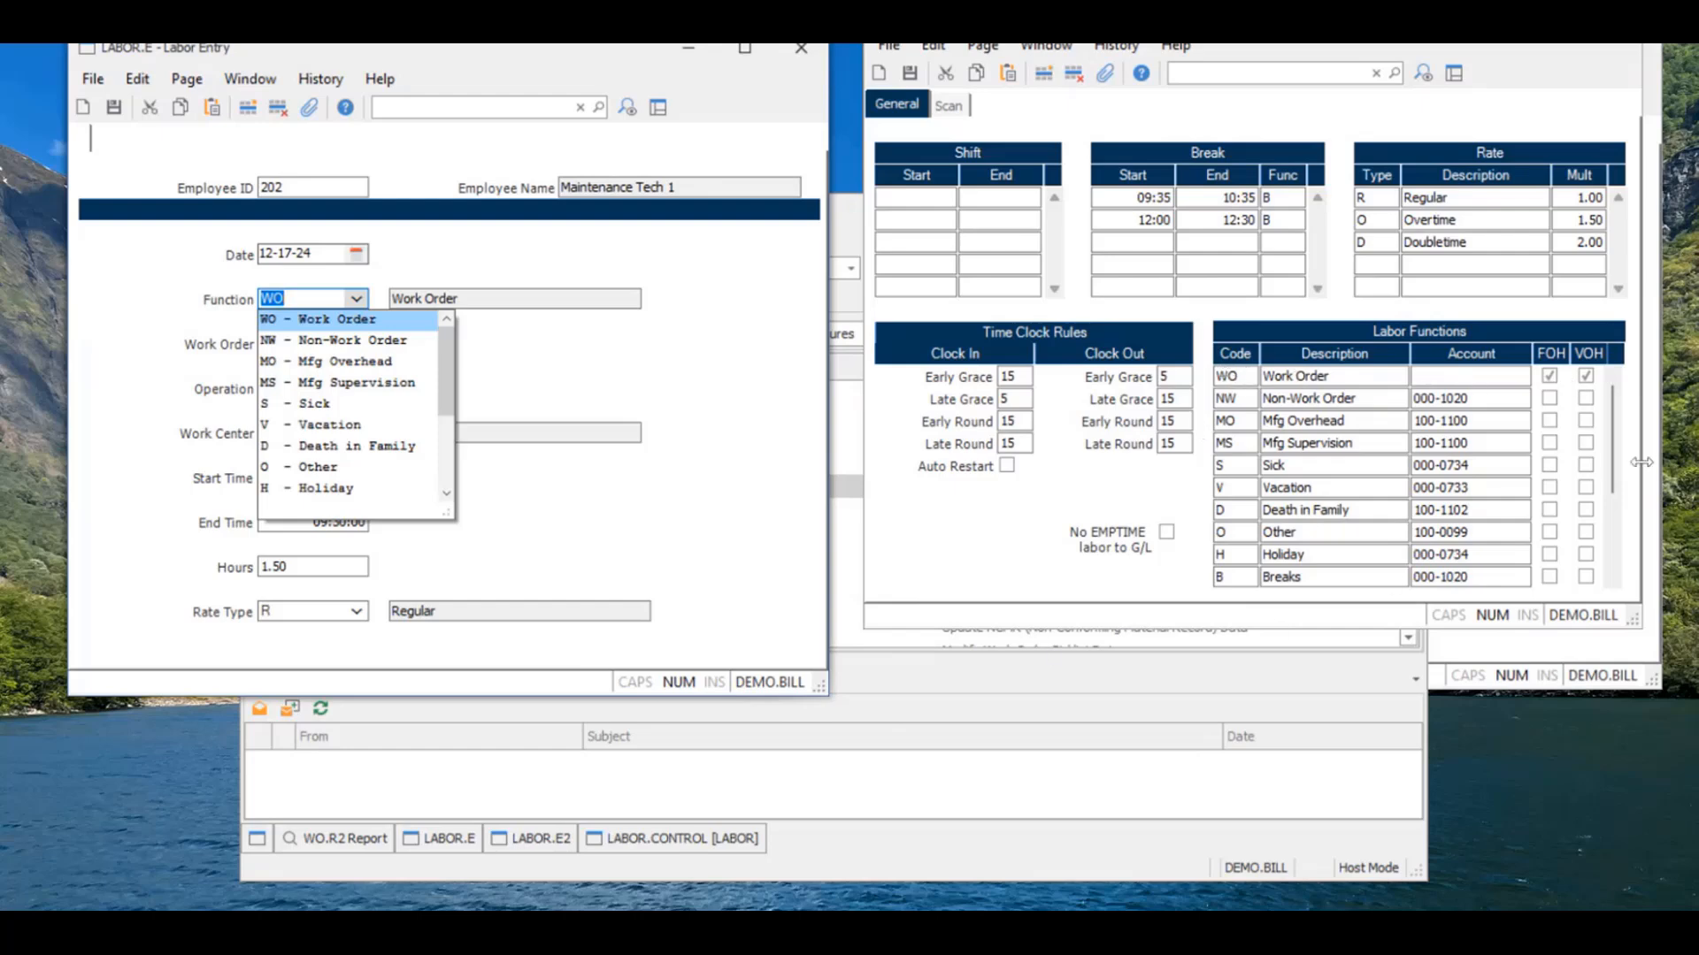
mouse_move(1613, 428)
mouse_down()
mouse_move(1610, 506)
mouse_move(1603, 396)
mouse_up()
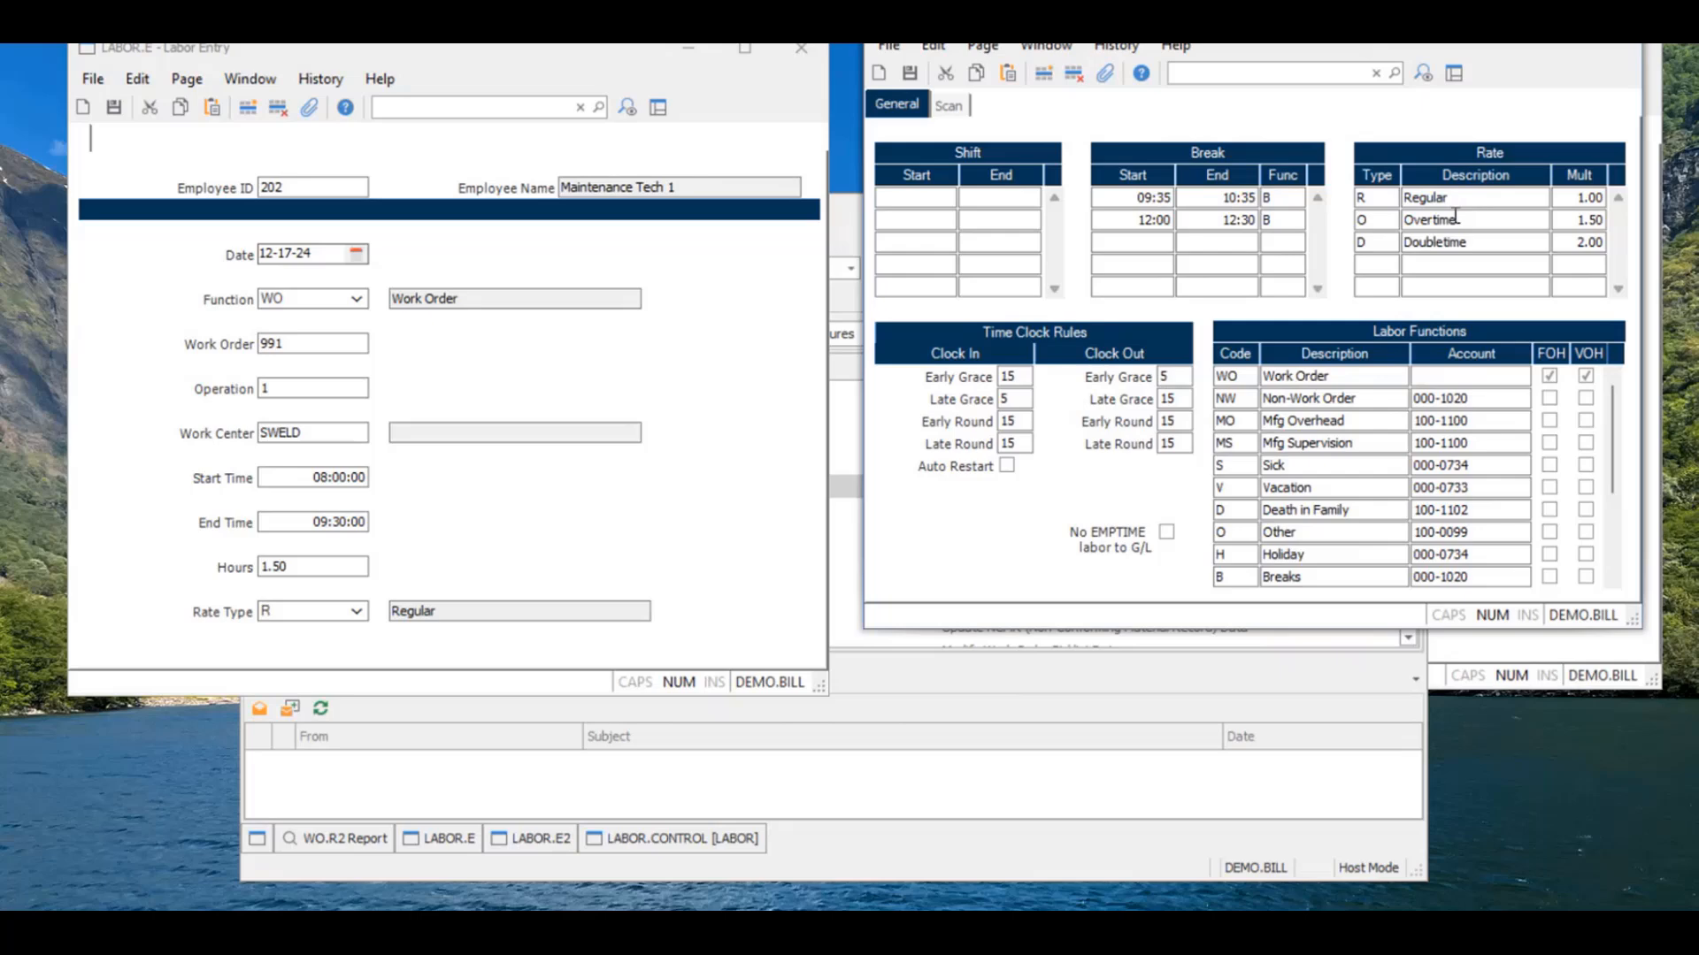
Examine the rate types and their multipliers in the labor control record against the rate type choices in the individual labor entry.
click(1363, 198)
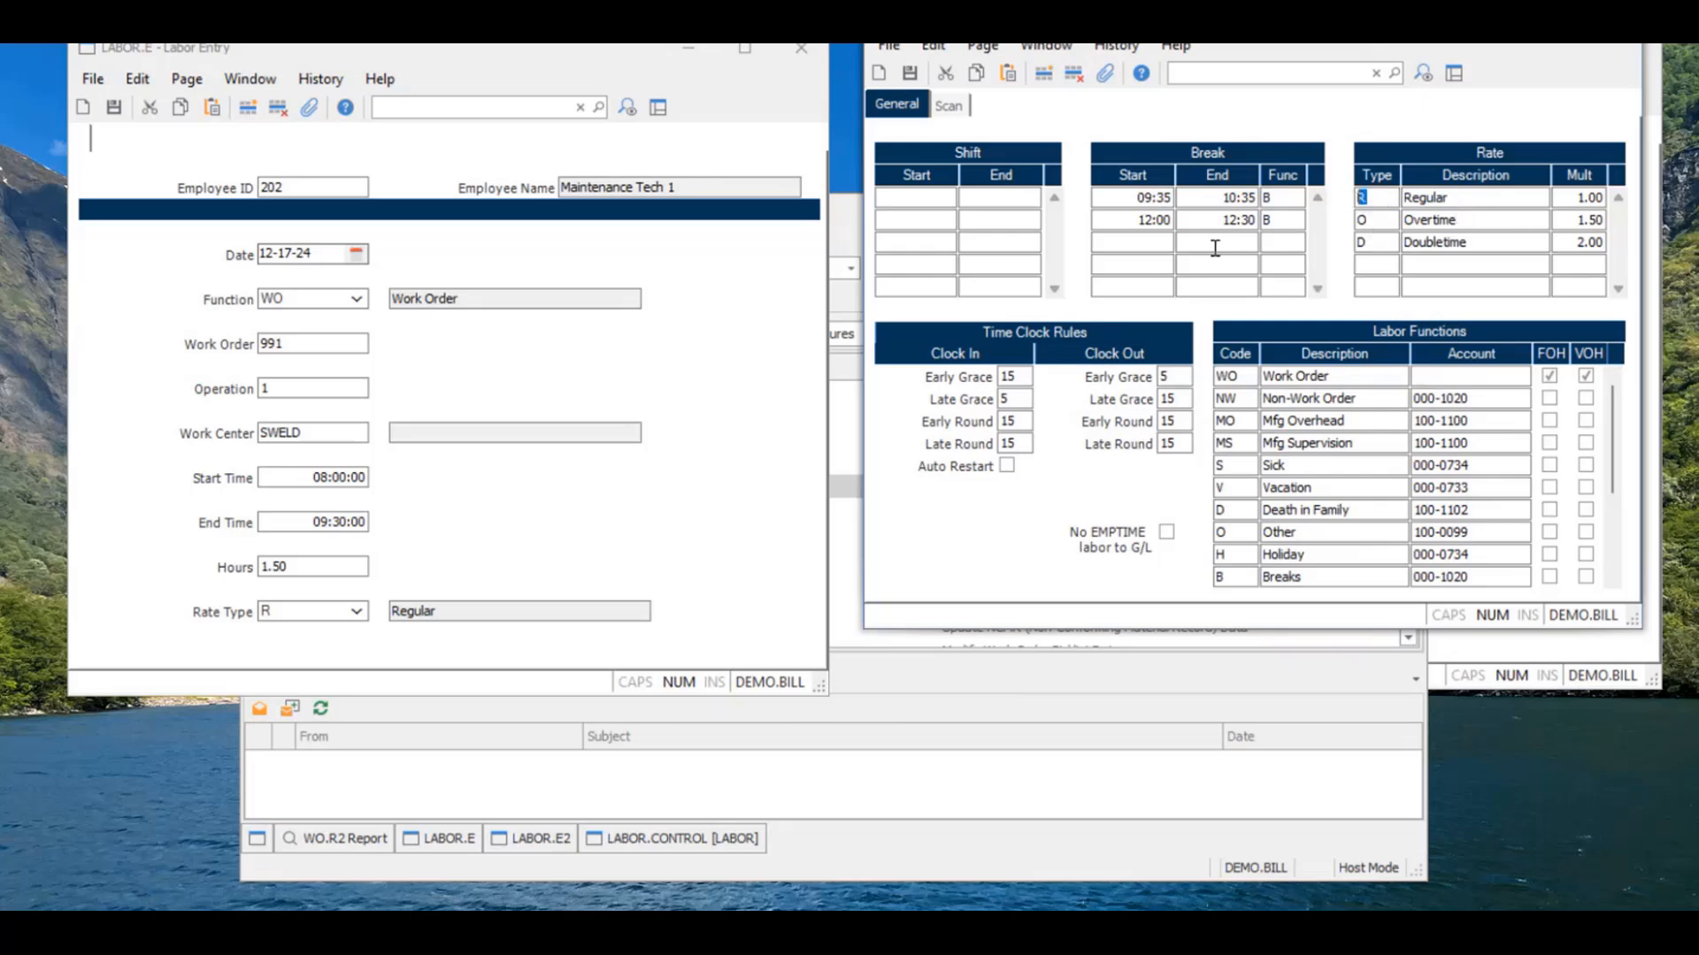
click(355, 612)
click(1195, 74)
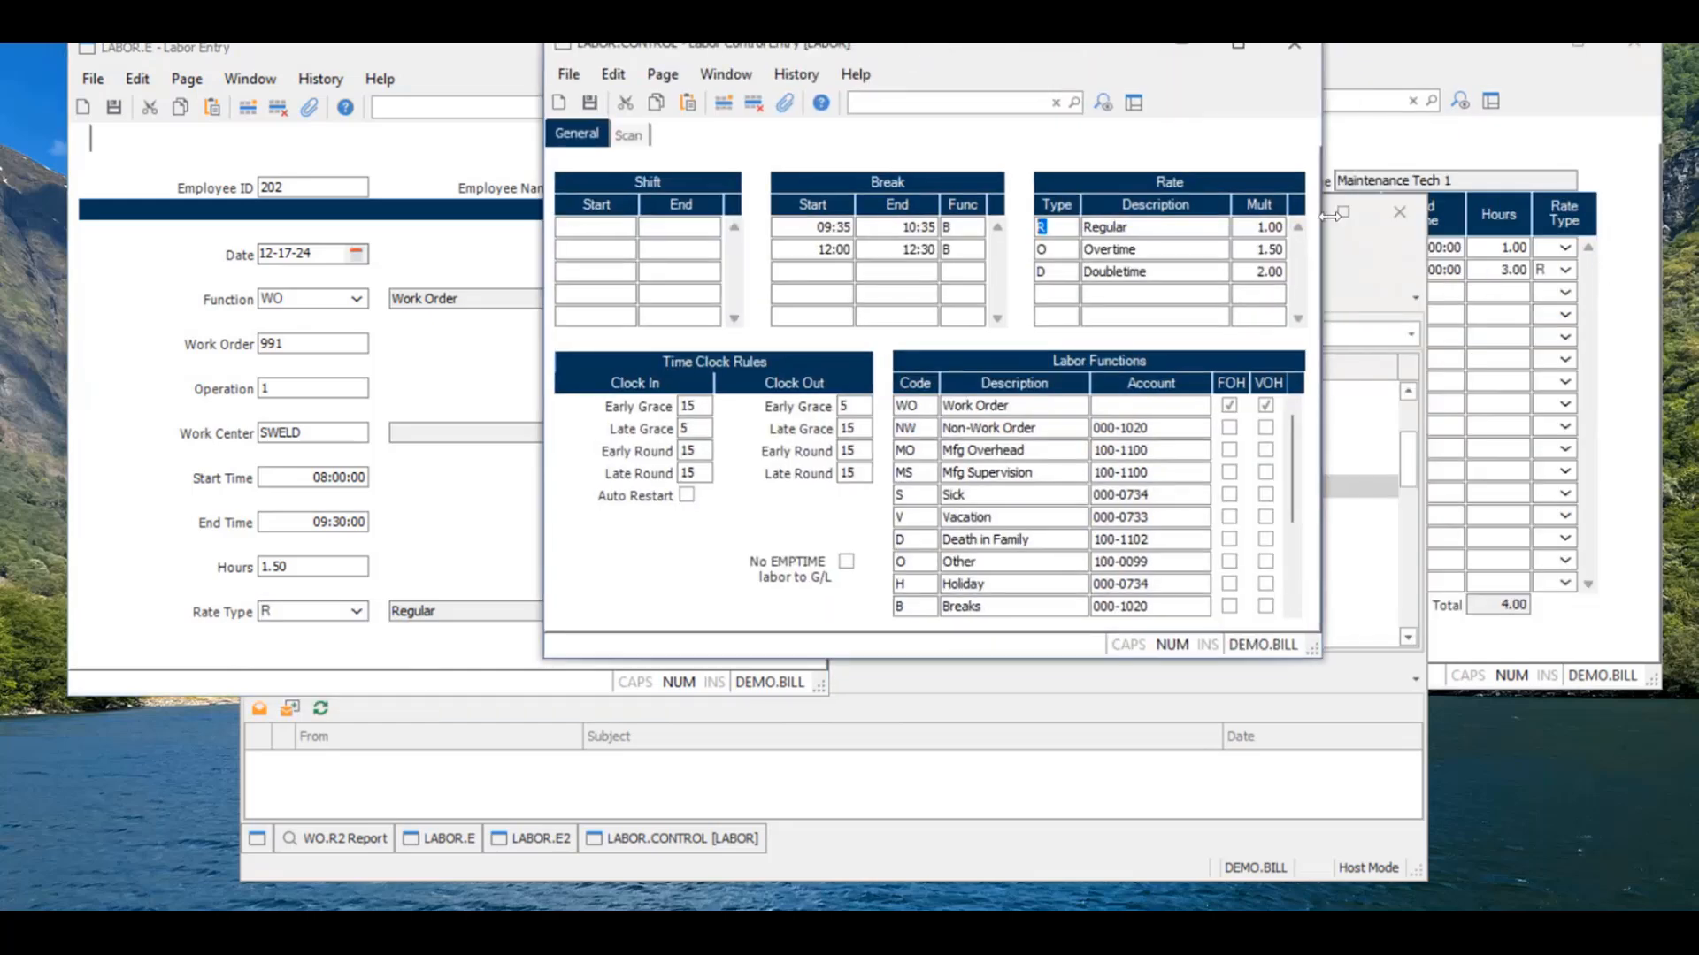
drag(1050, 53, 1340, 48)
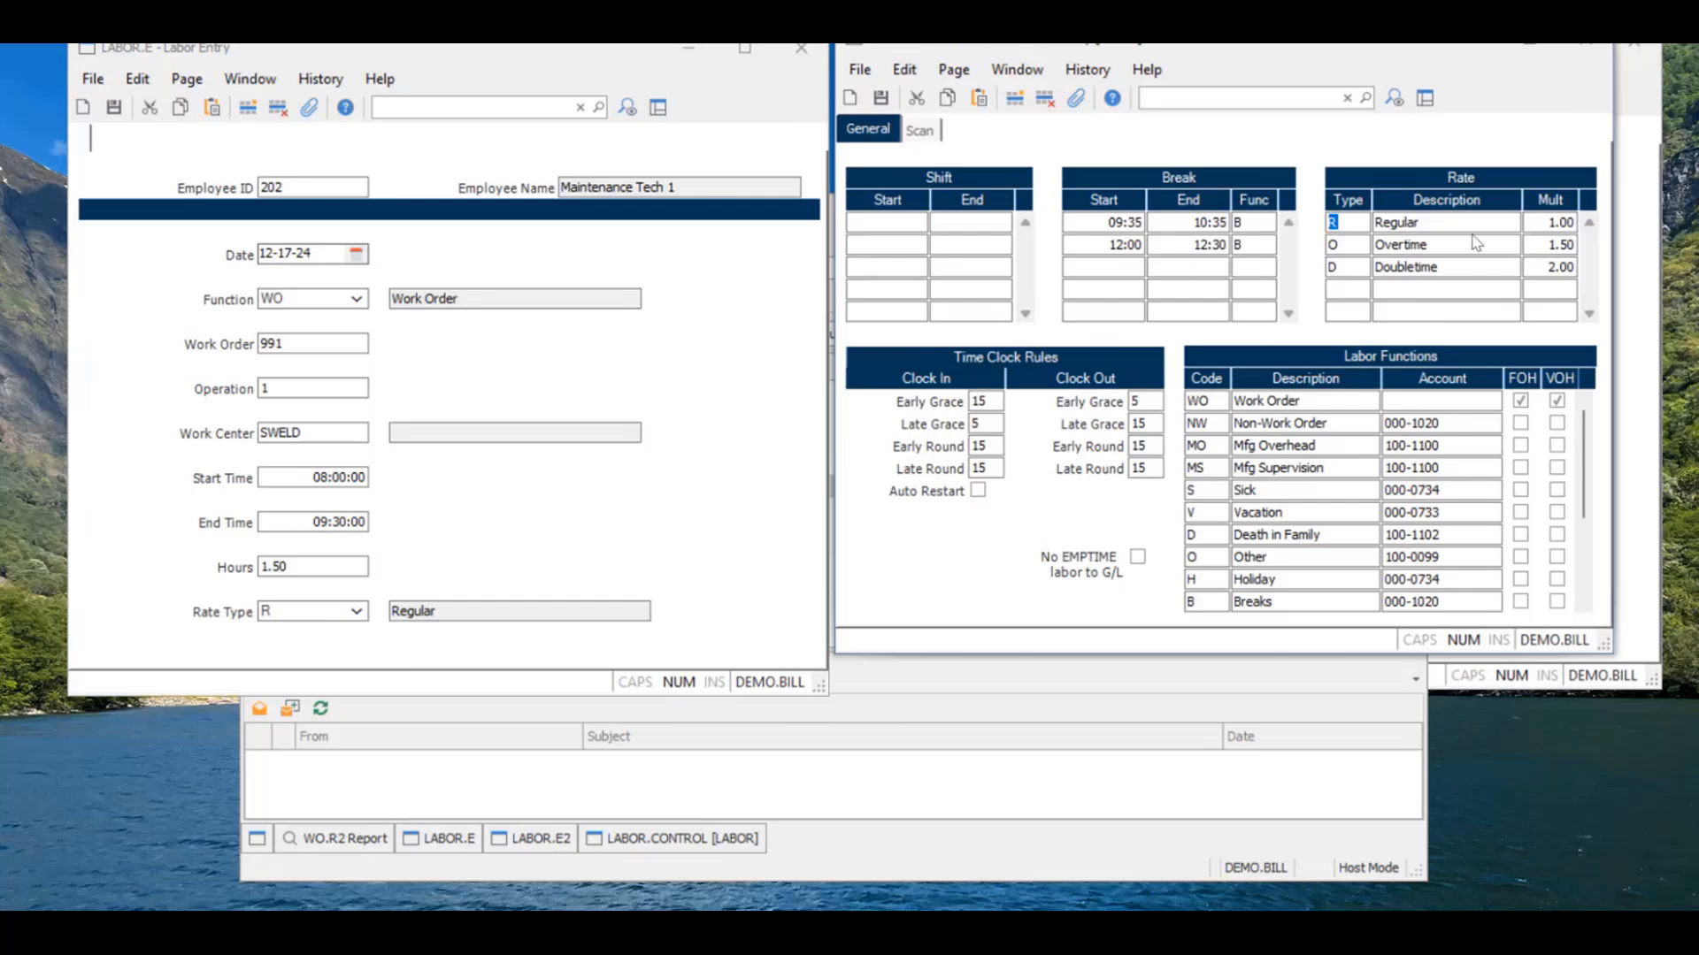
click(1544, 245)
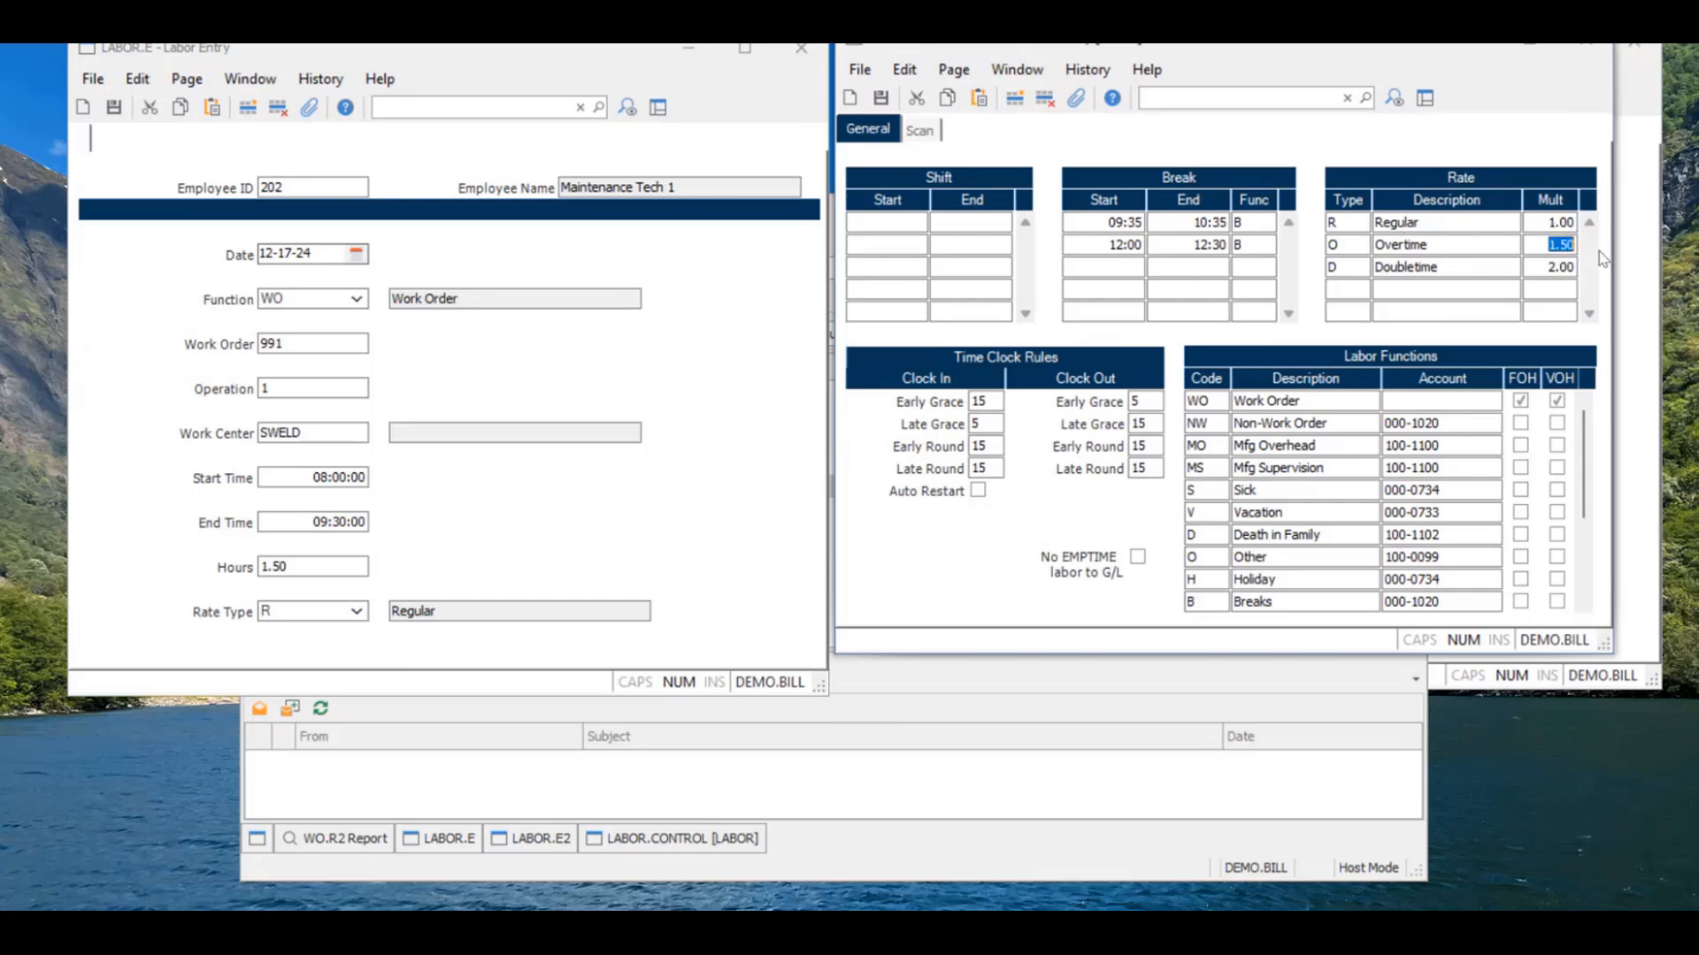
click(1543, 266)
click(361, 613)
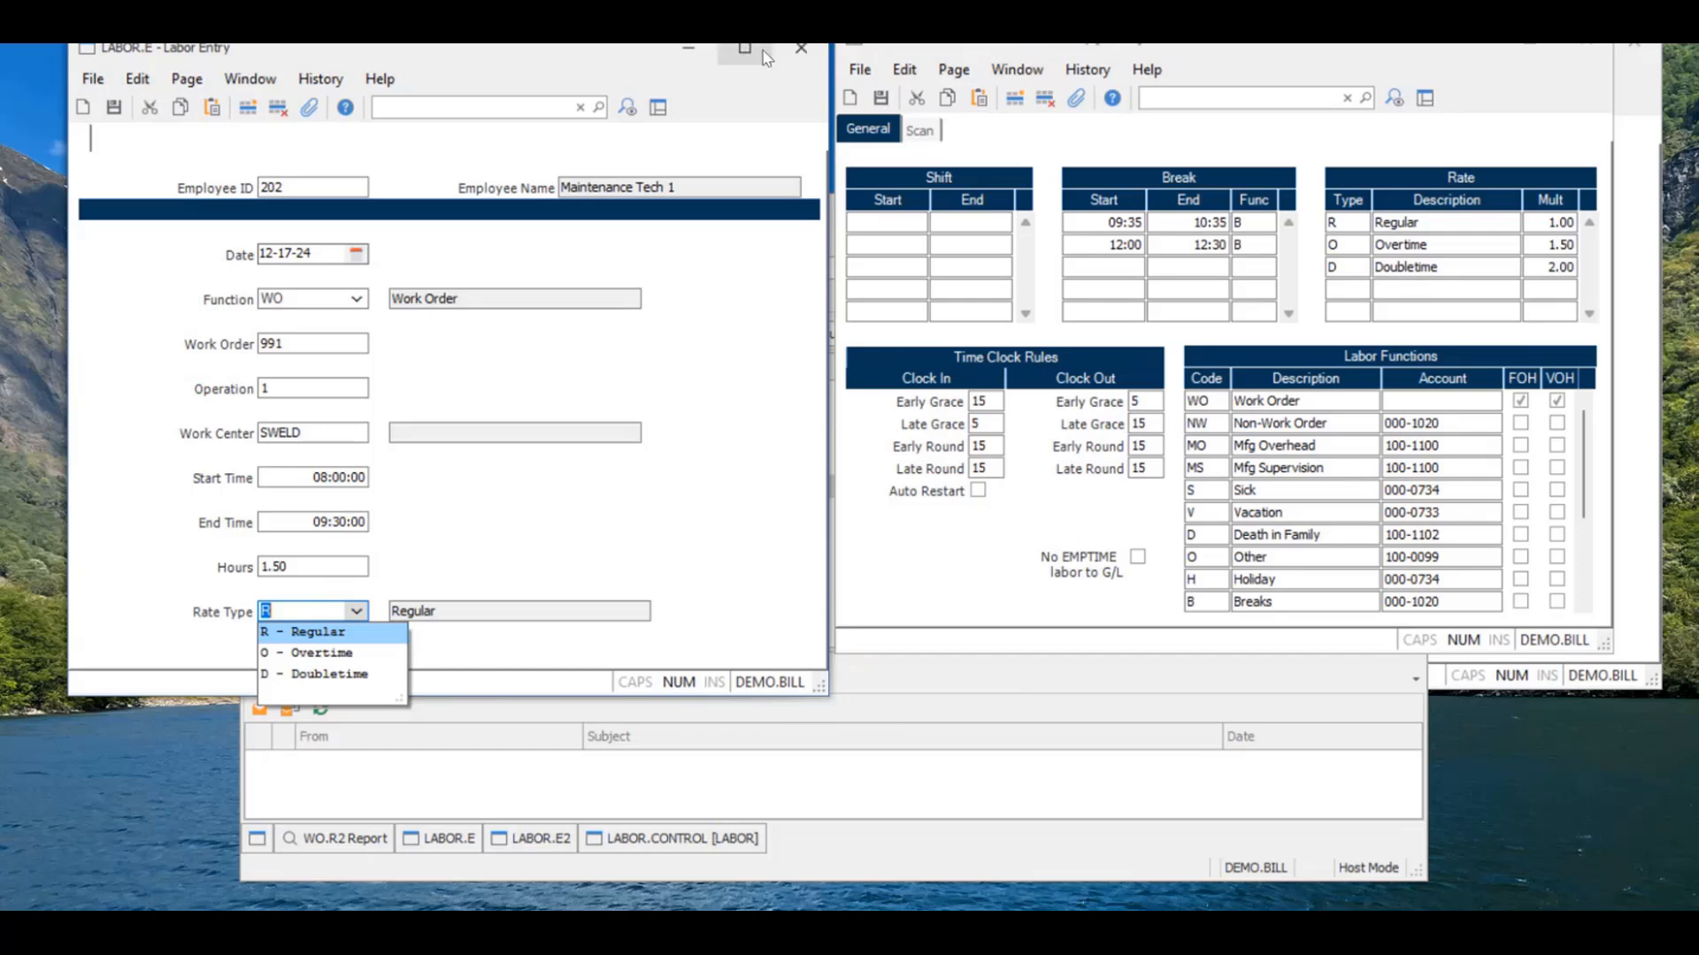
Close the individual and group labor entries without saving, and return to the list of Production data entry procedures.
click(799, 49)
drag(1203, 59, 883, 414)
click(1081, 51)
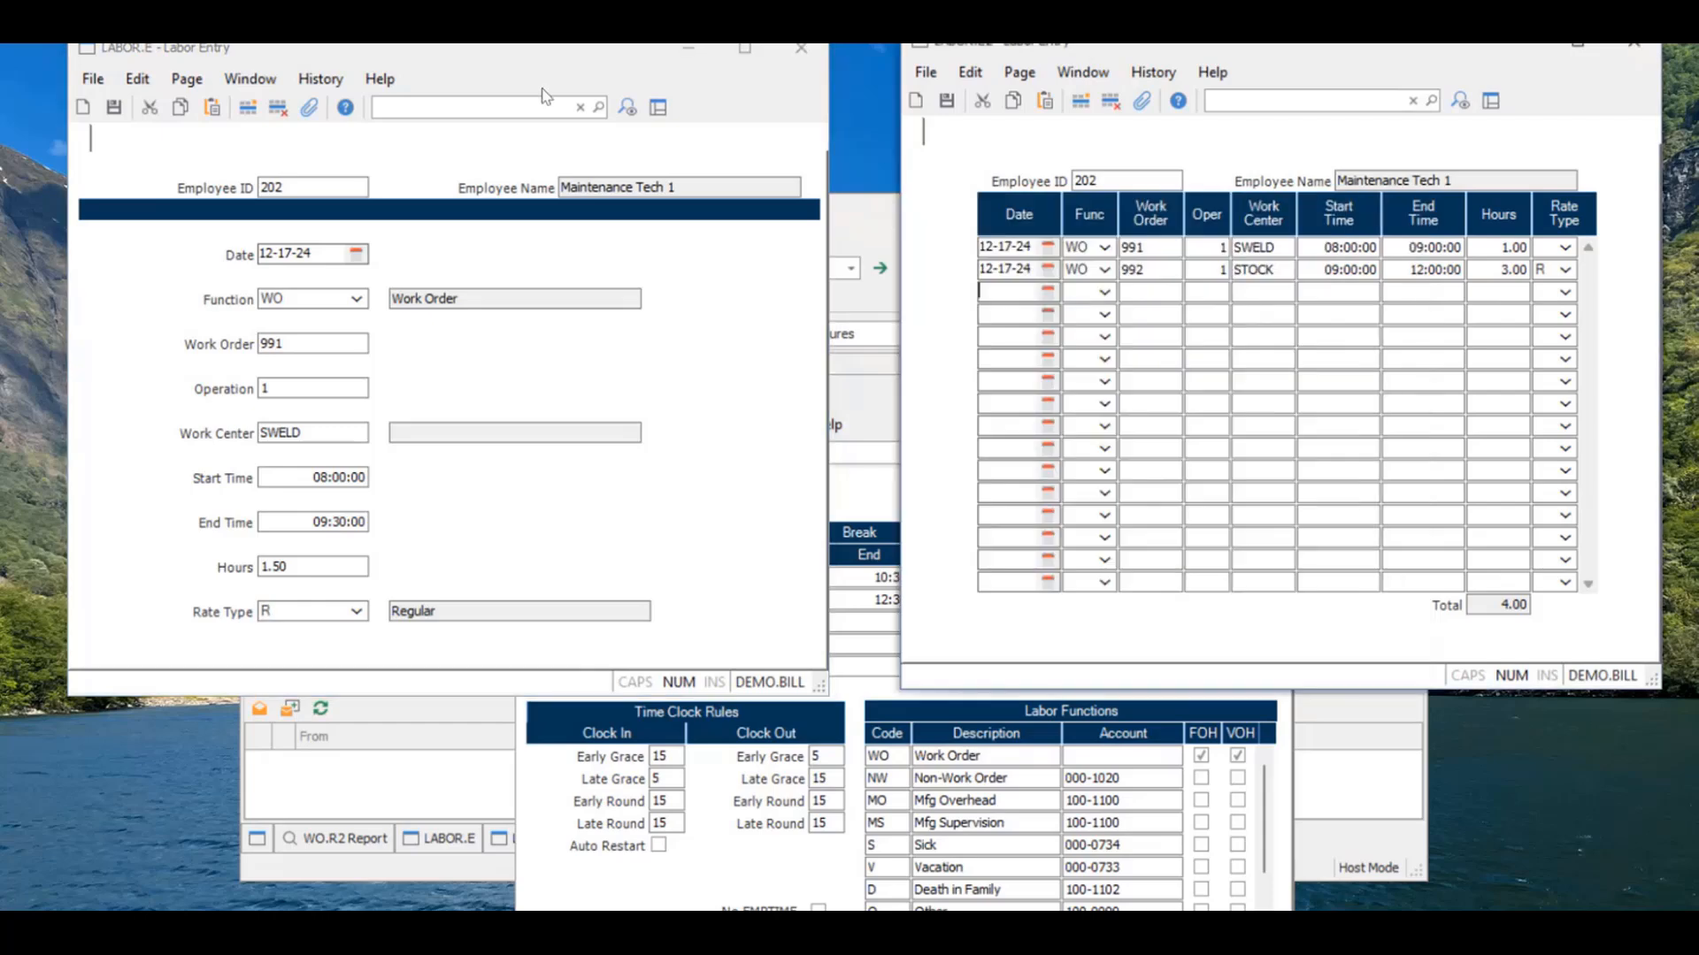
drag(522, 67, 524, 52)
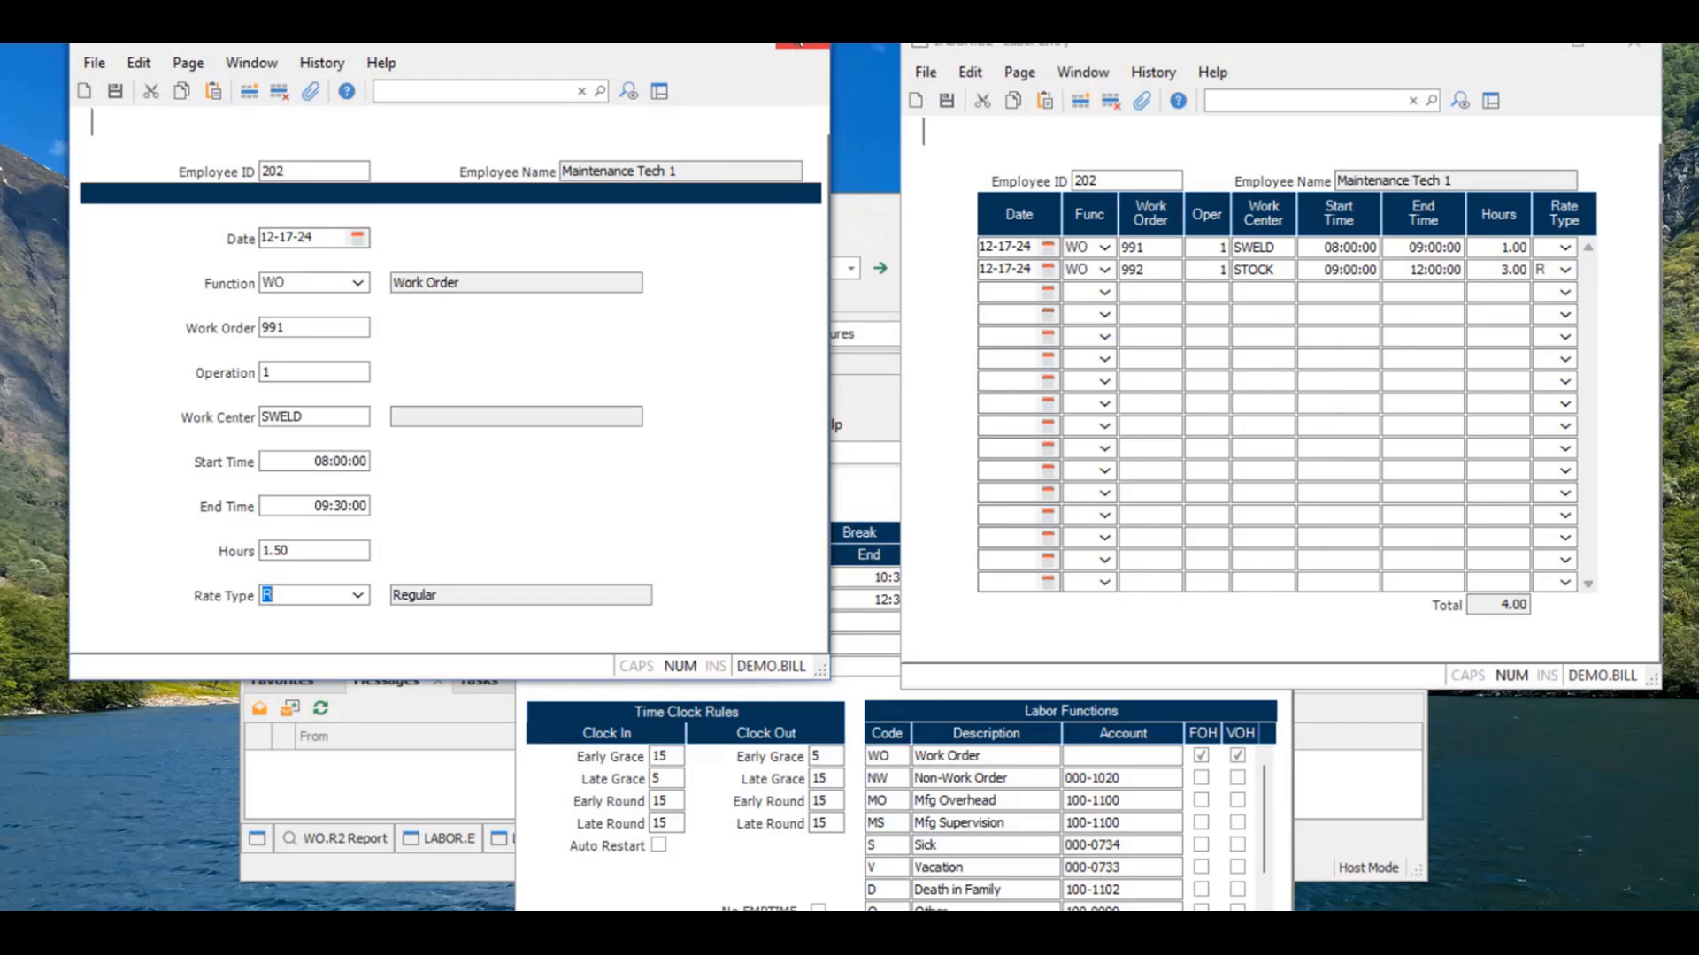
click(803, 45)
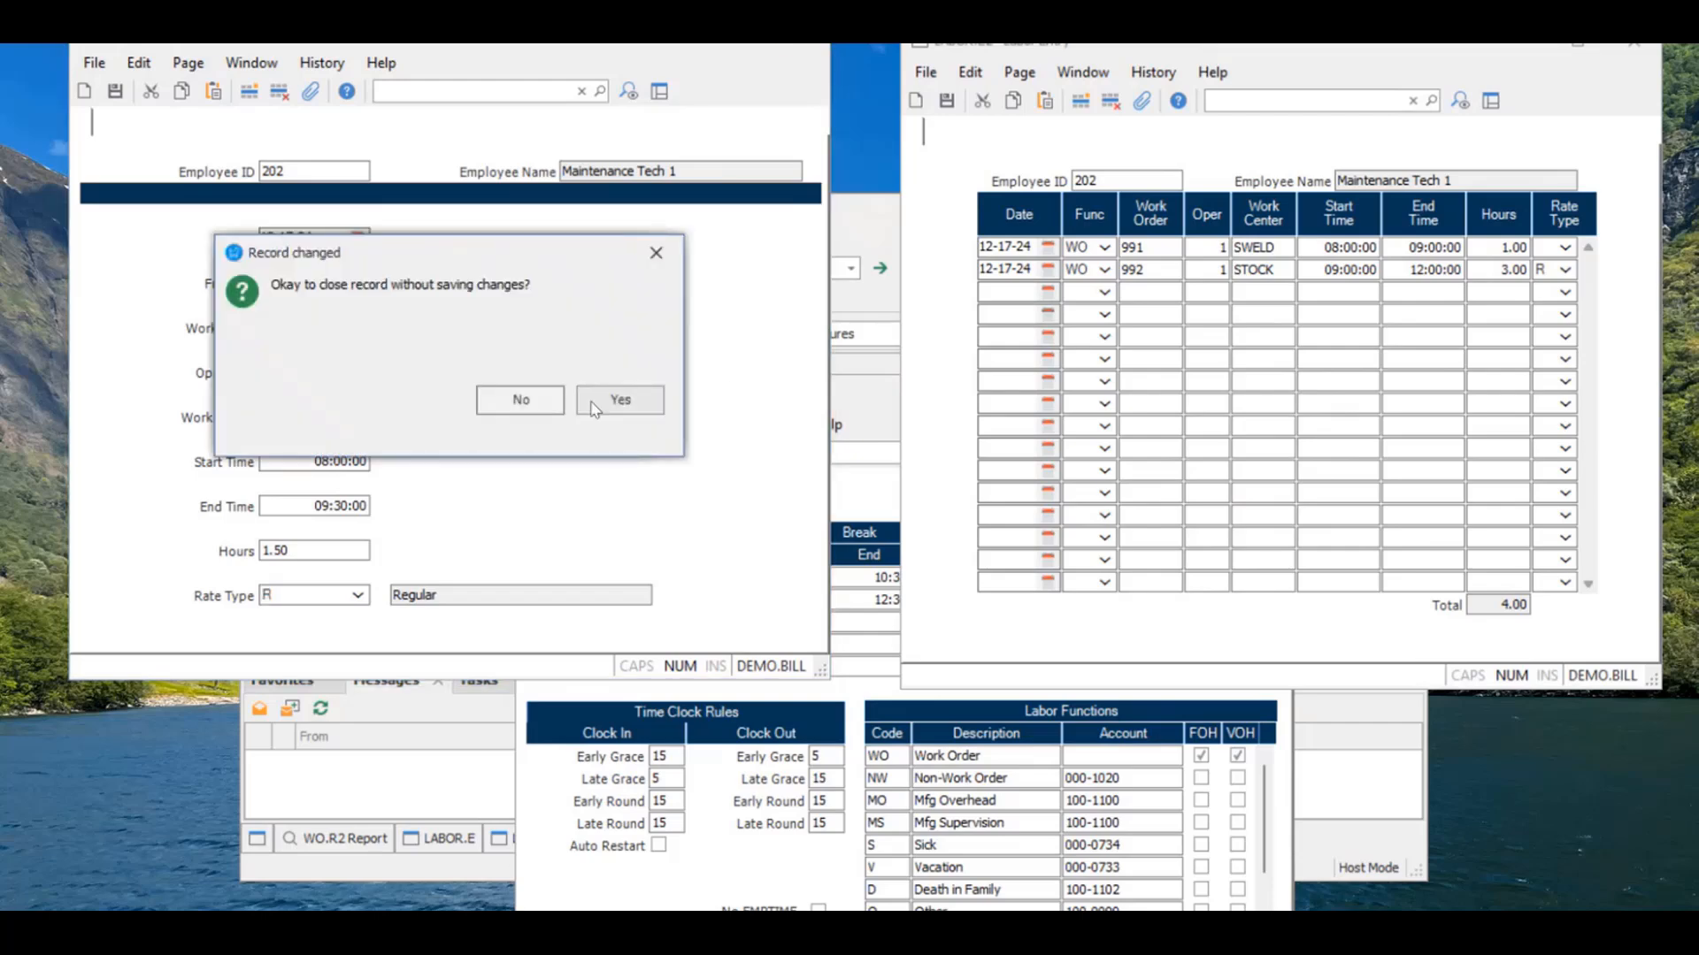
click(592, 409)
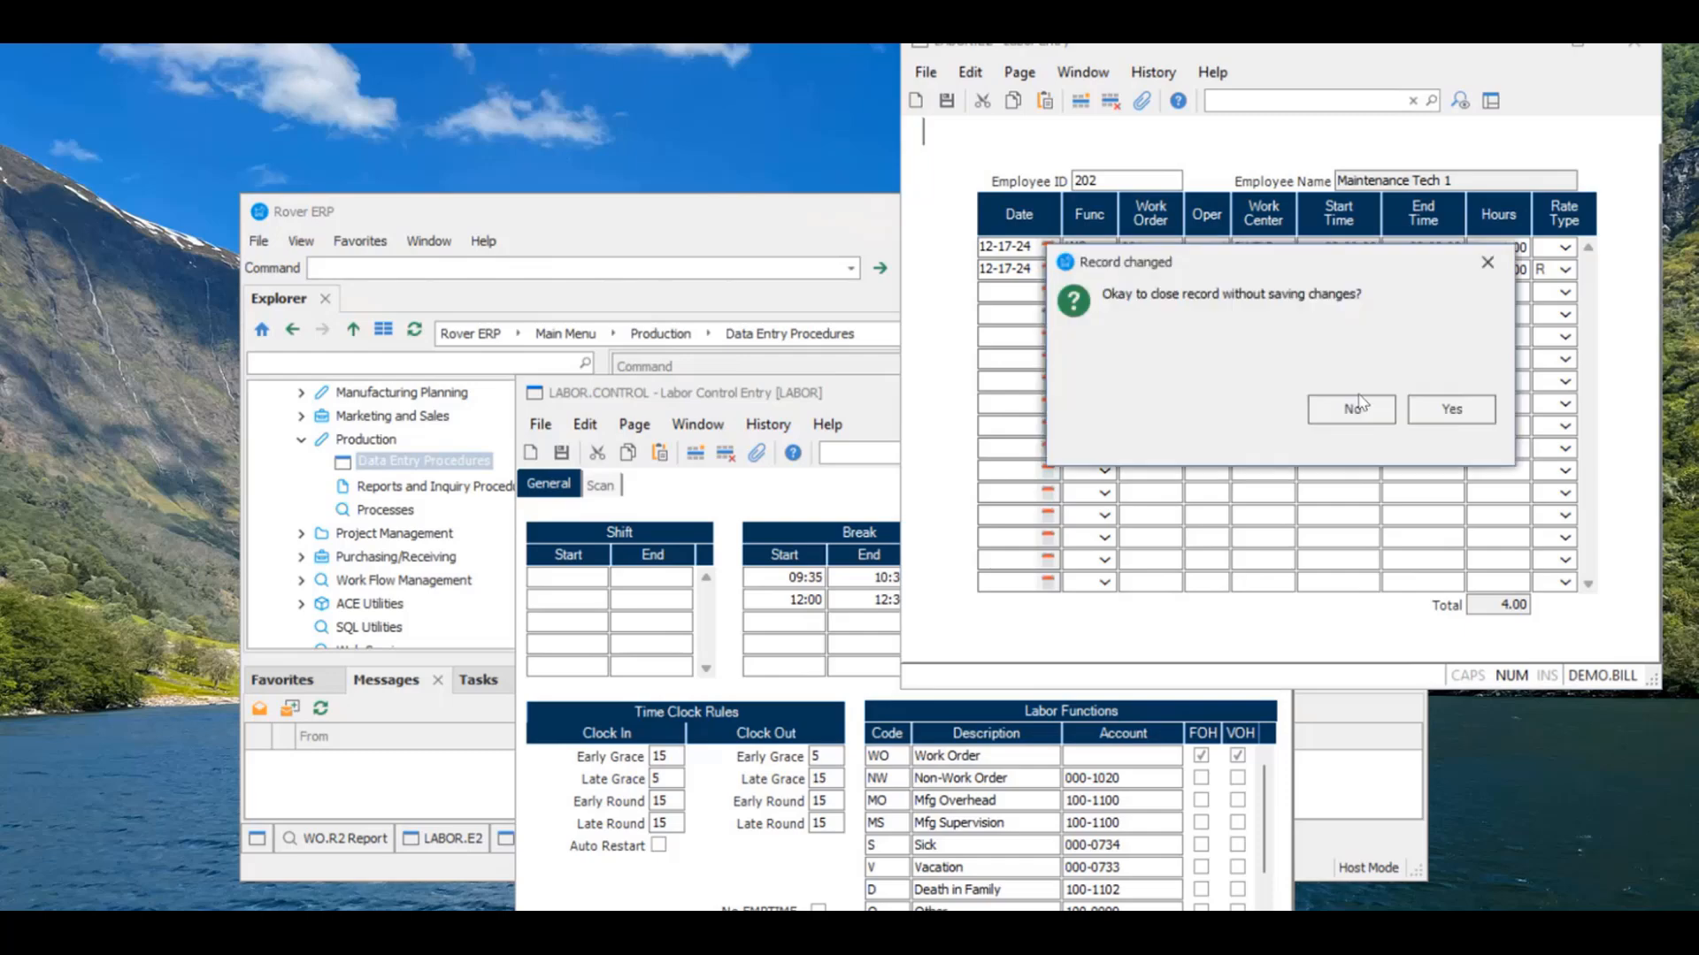
click(1448, 409)
drag(870, 392, 1157, 315)
drag(627, 213, 627, 199)
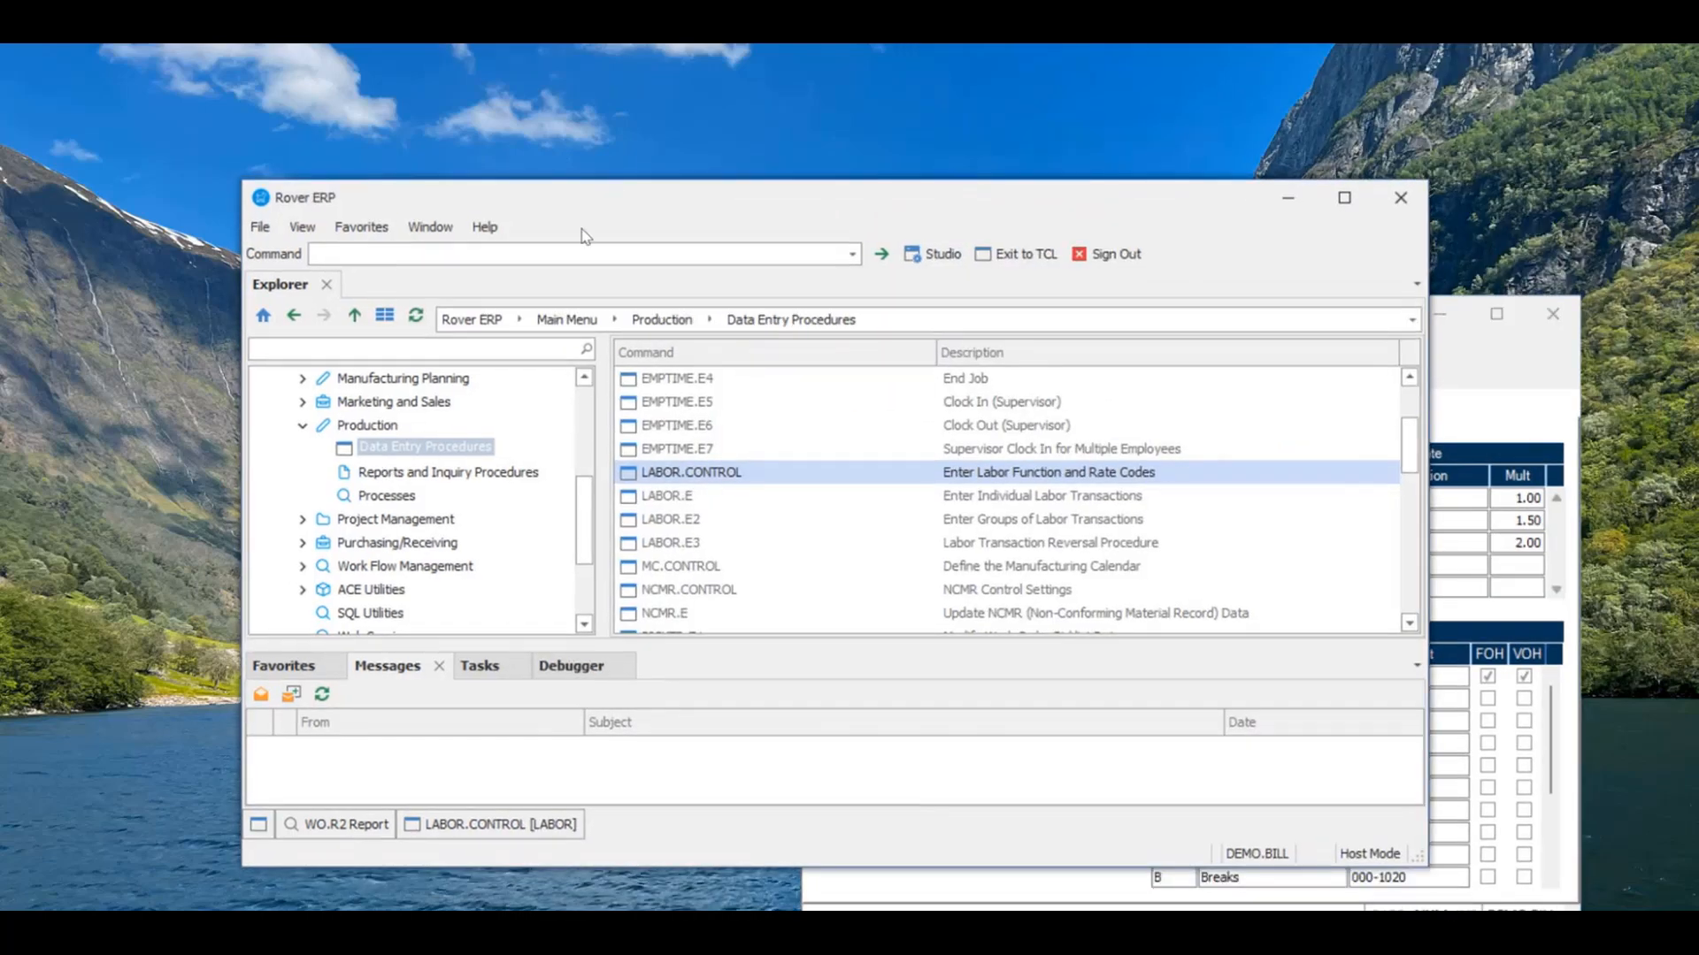
Review the EMPTIME clock-in, clock-out, start job and end job procedures in the Production data entry list.
scroll(736, 416, up, 2)
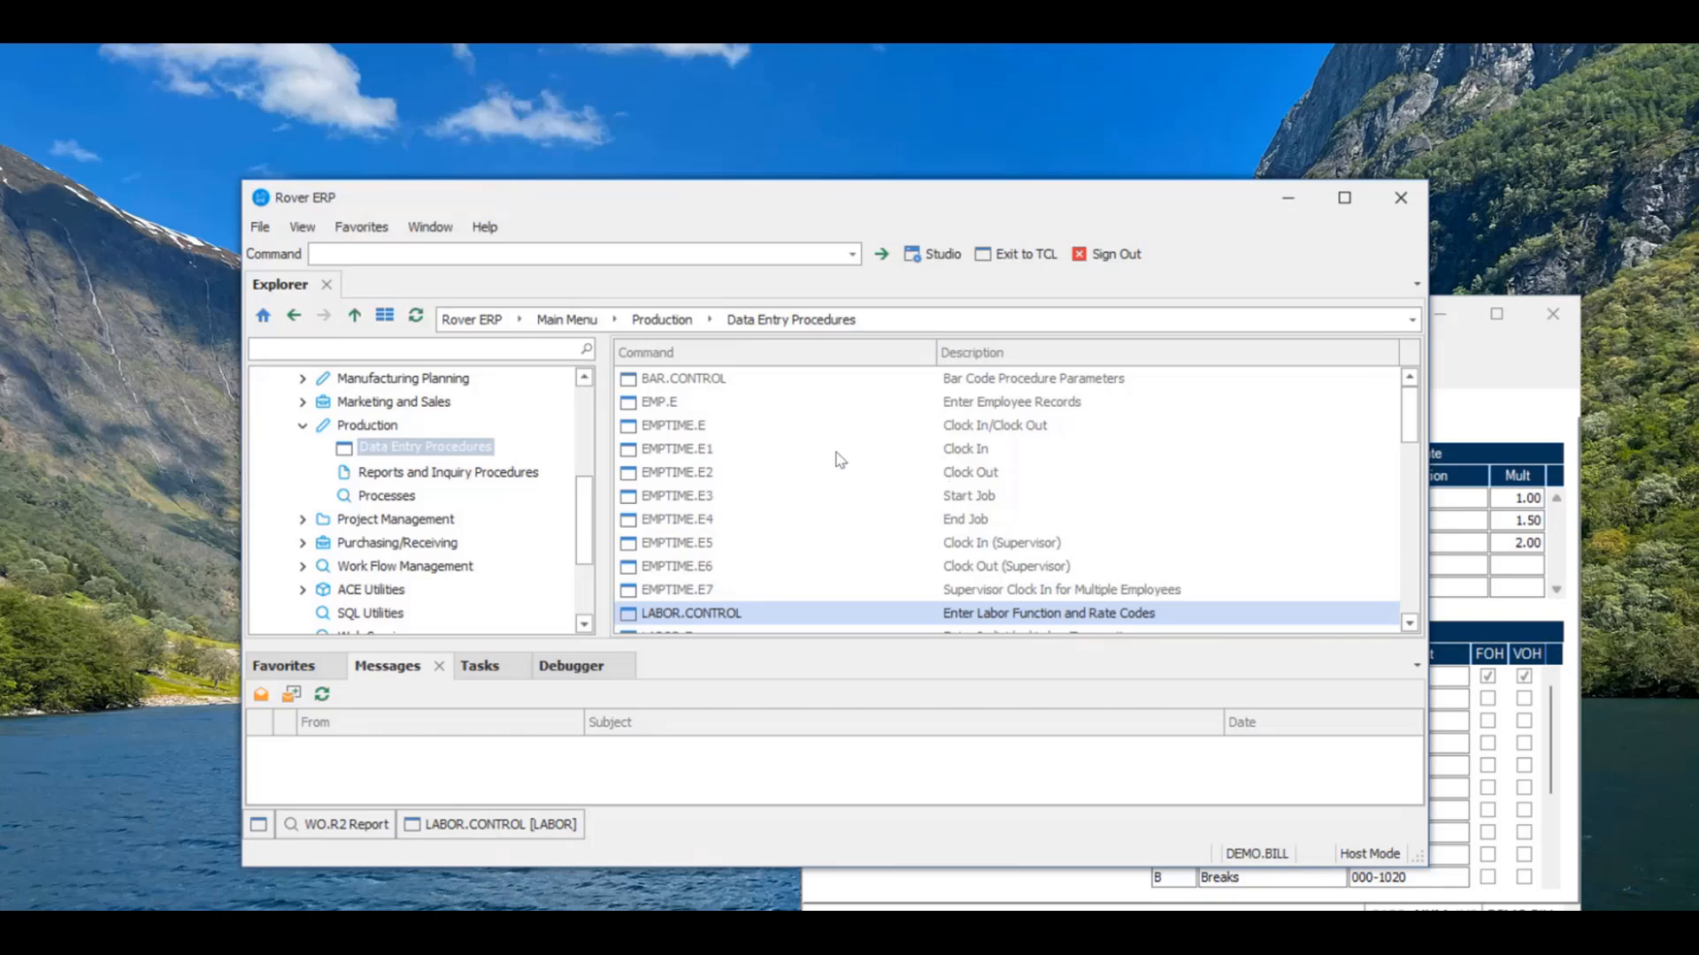
click(660, 428)
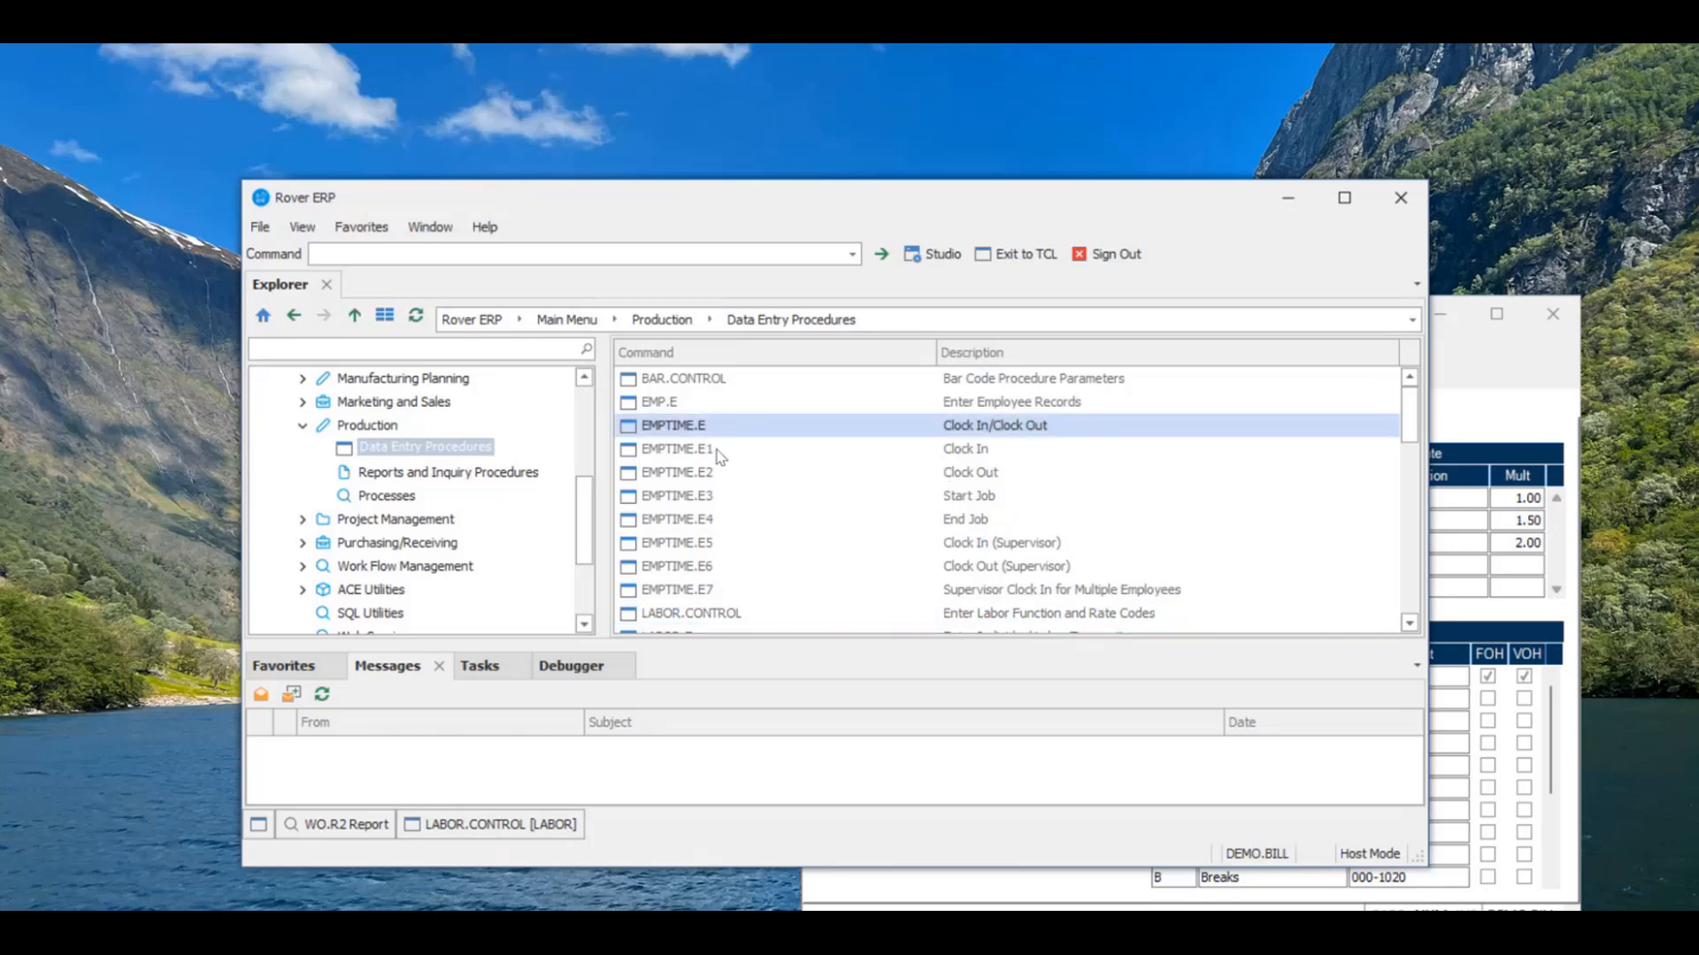
click(707, 454)
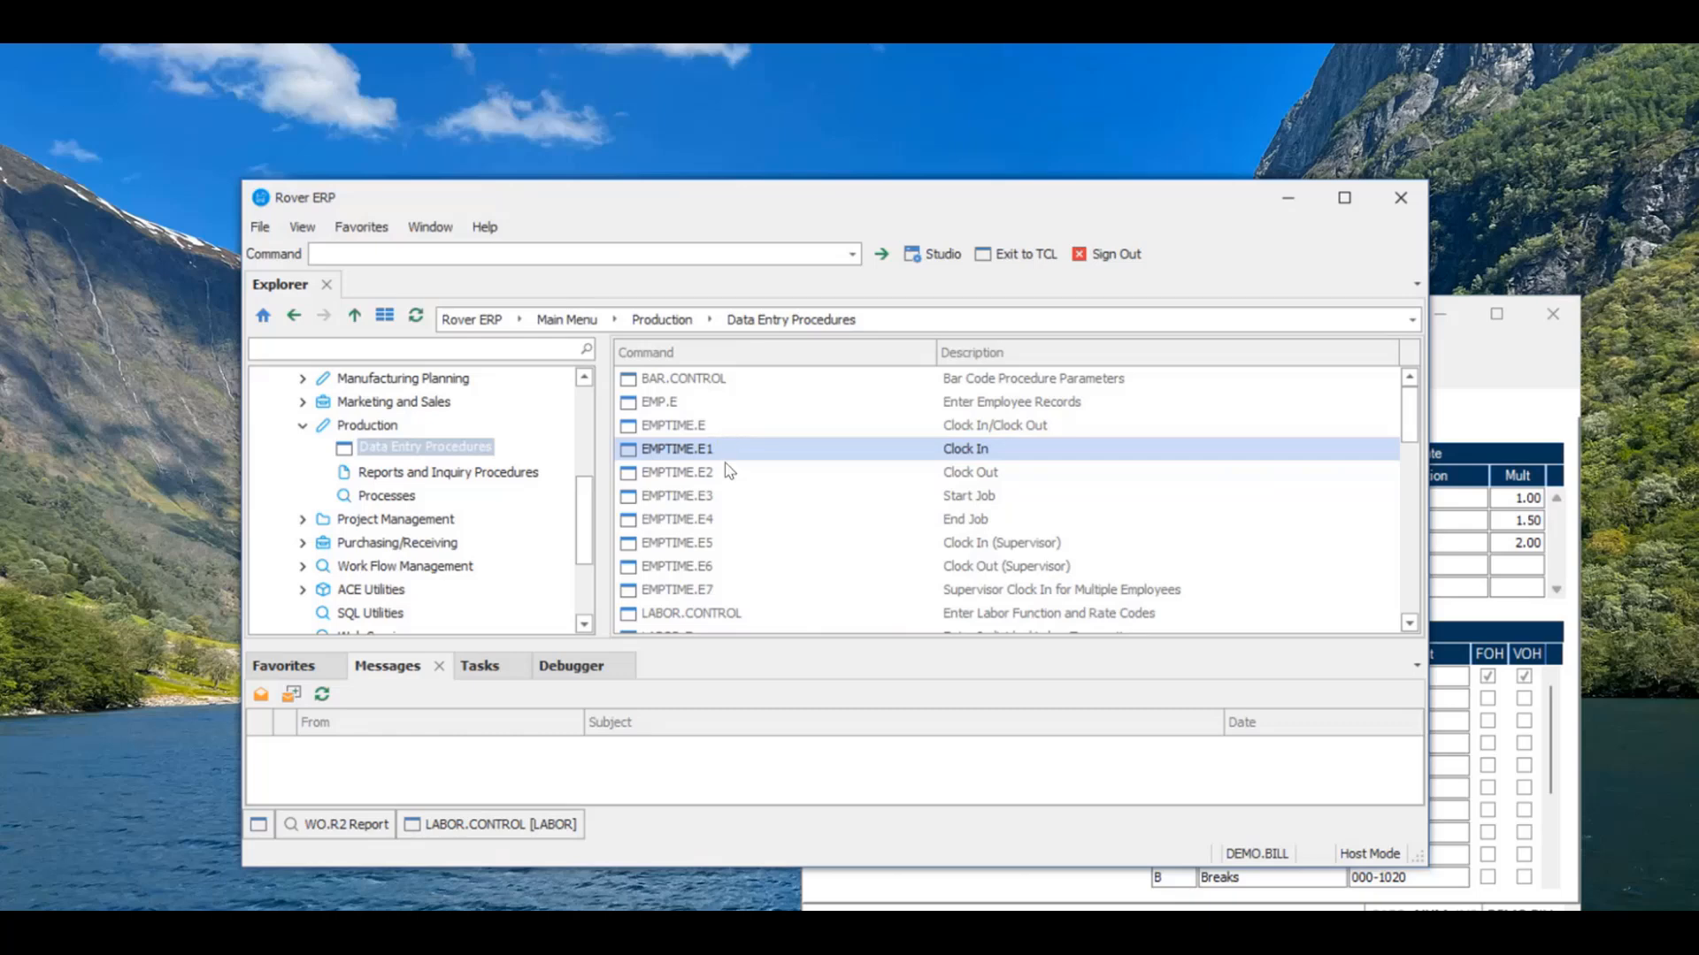
click(708, 500)
click(709, 526)
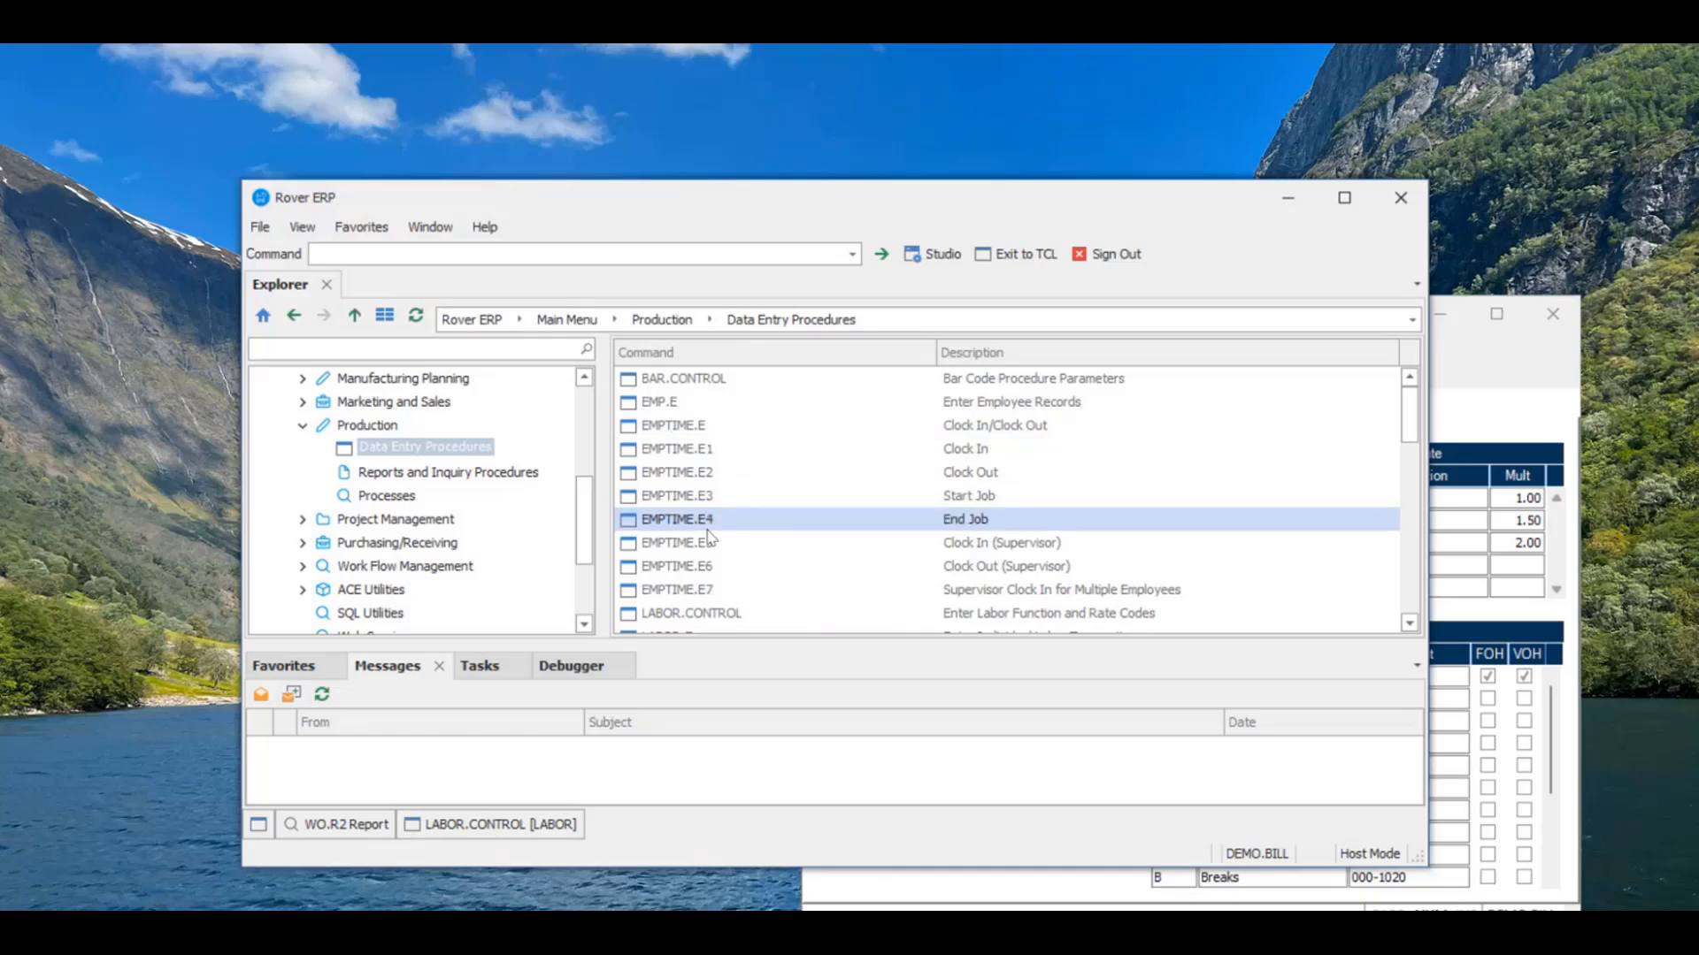
click(710, 495)
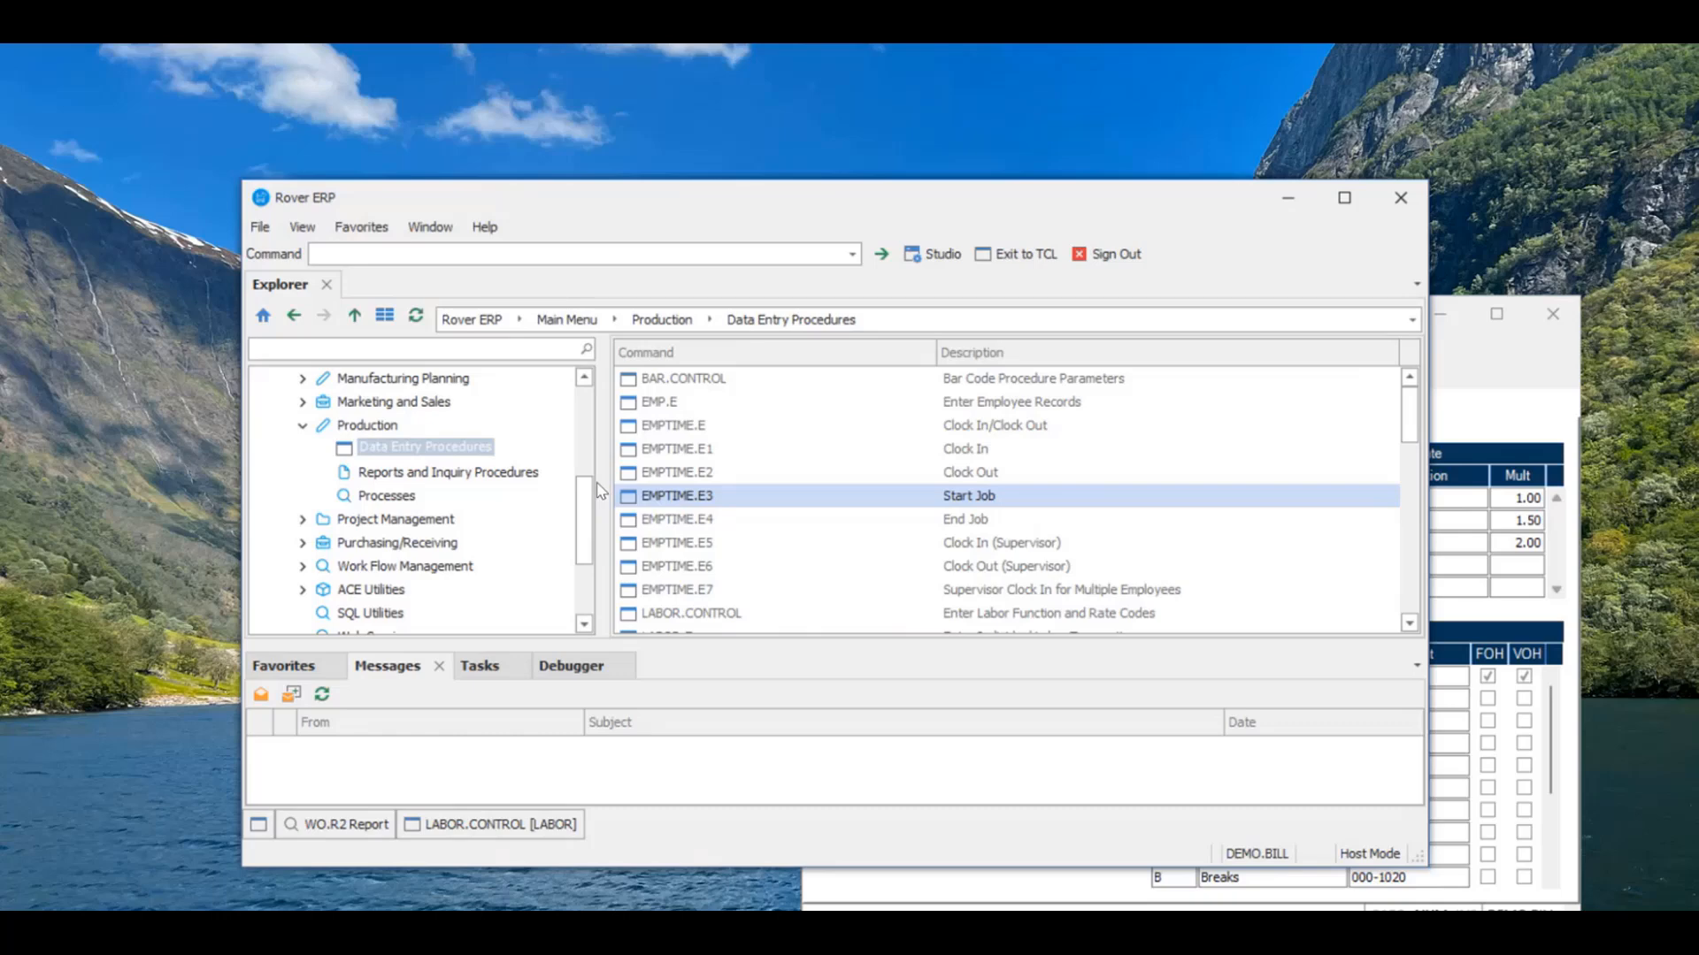
Open Clock In/Clock Out (EMPTIME.E), enter the employee ID of Maintenance Tech 1 and save the record.
double_click(663, 432)
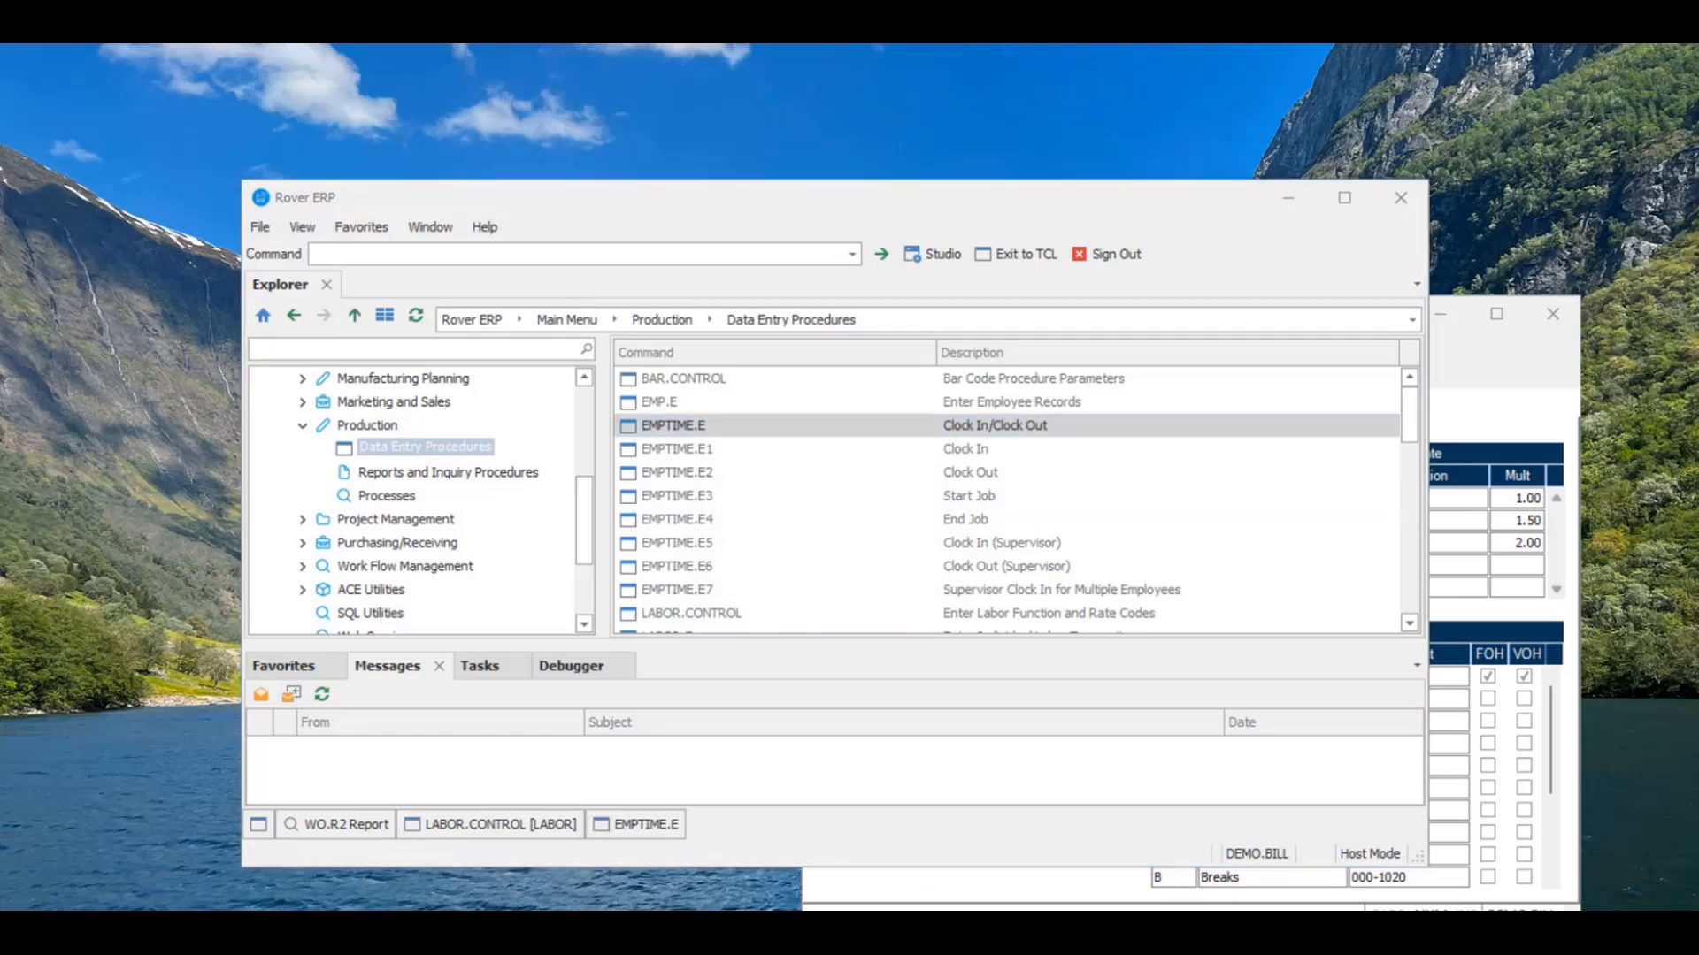
text(202)
key(Return)
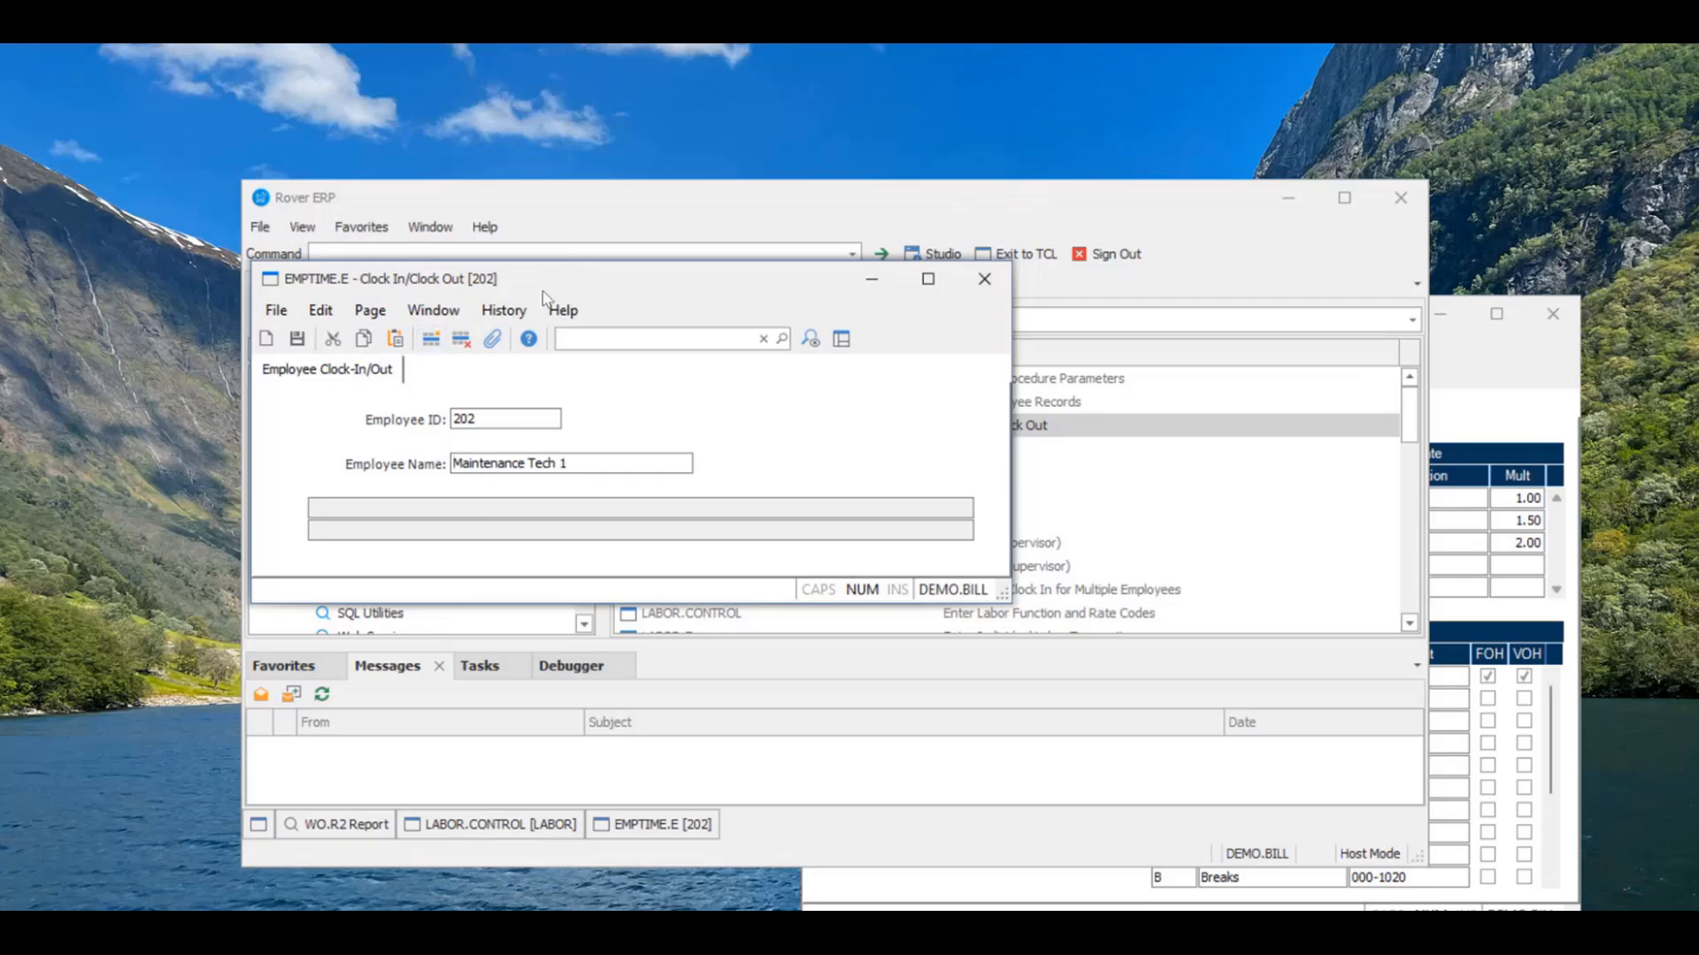
drag(542, 297, 417, 169)
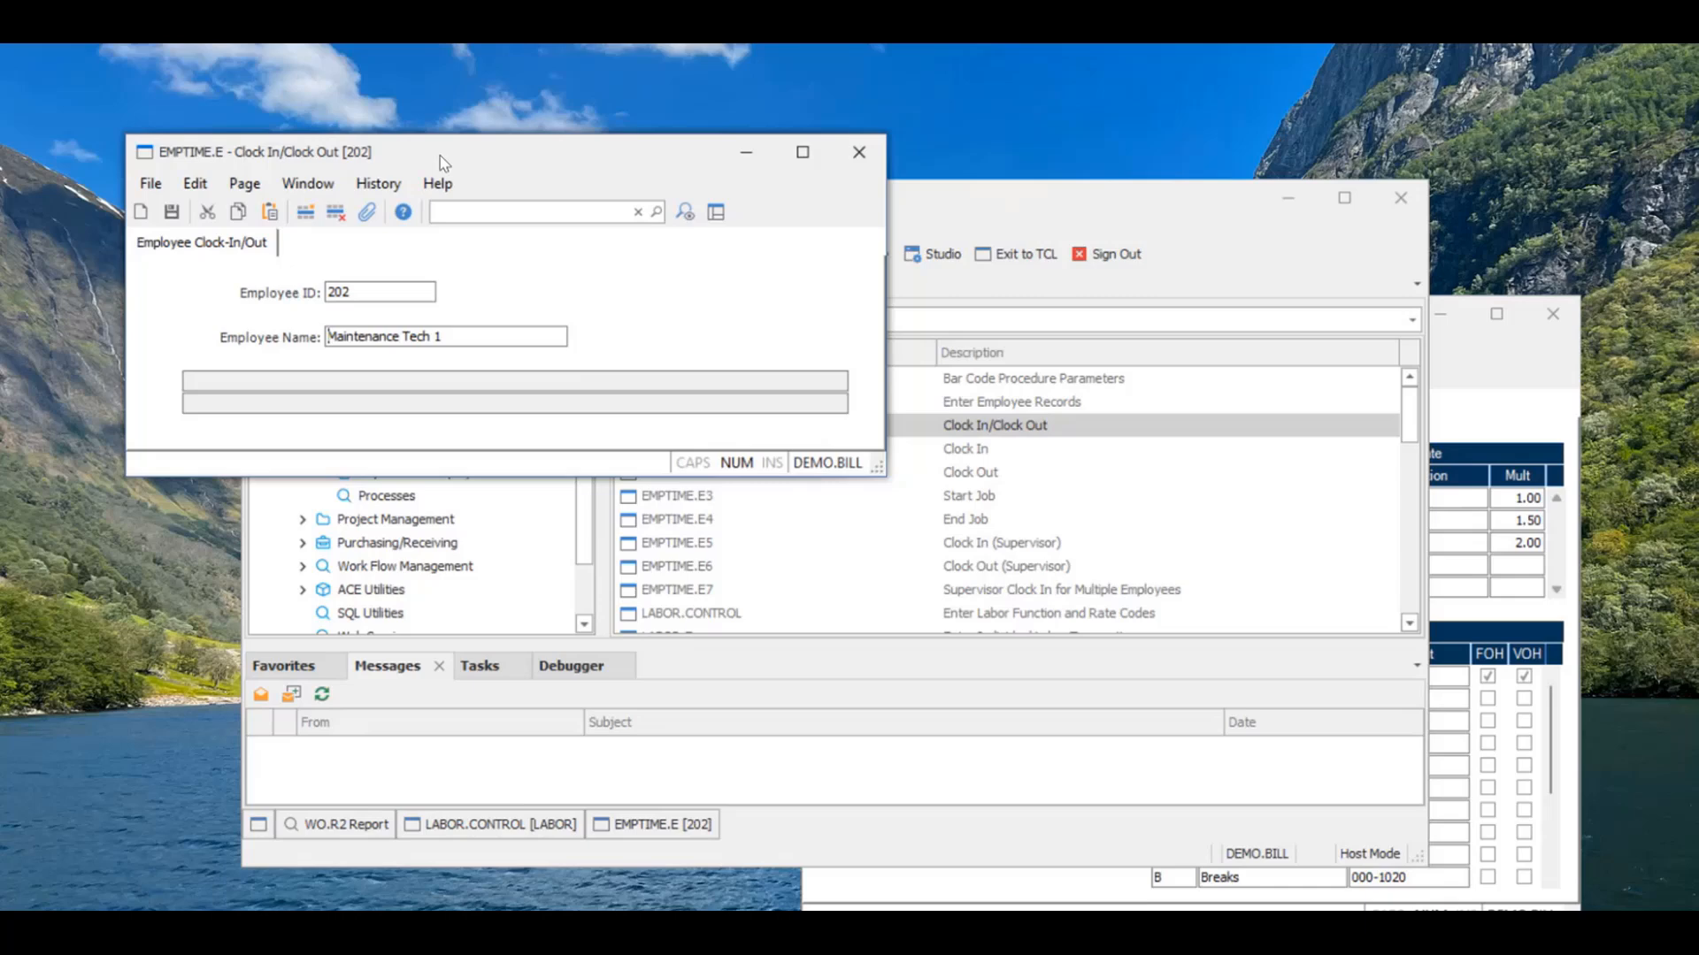
click(173, 212)
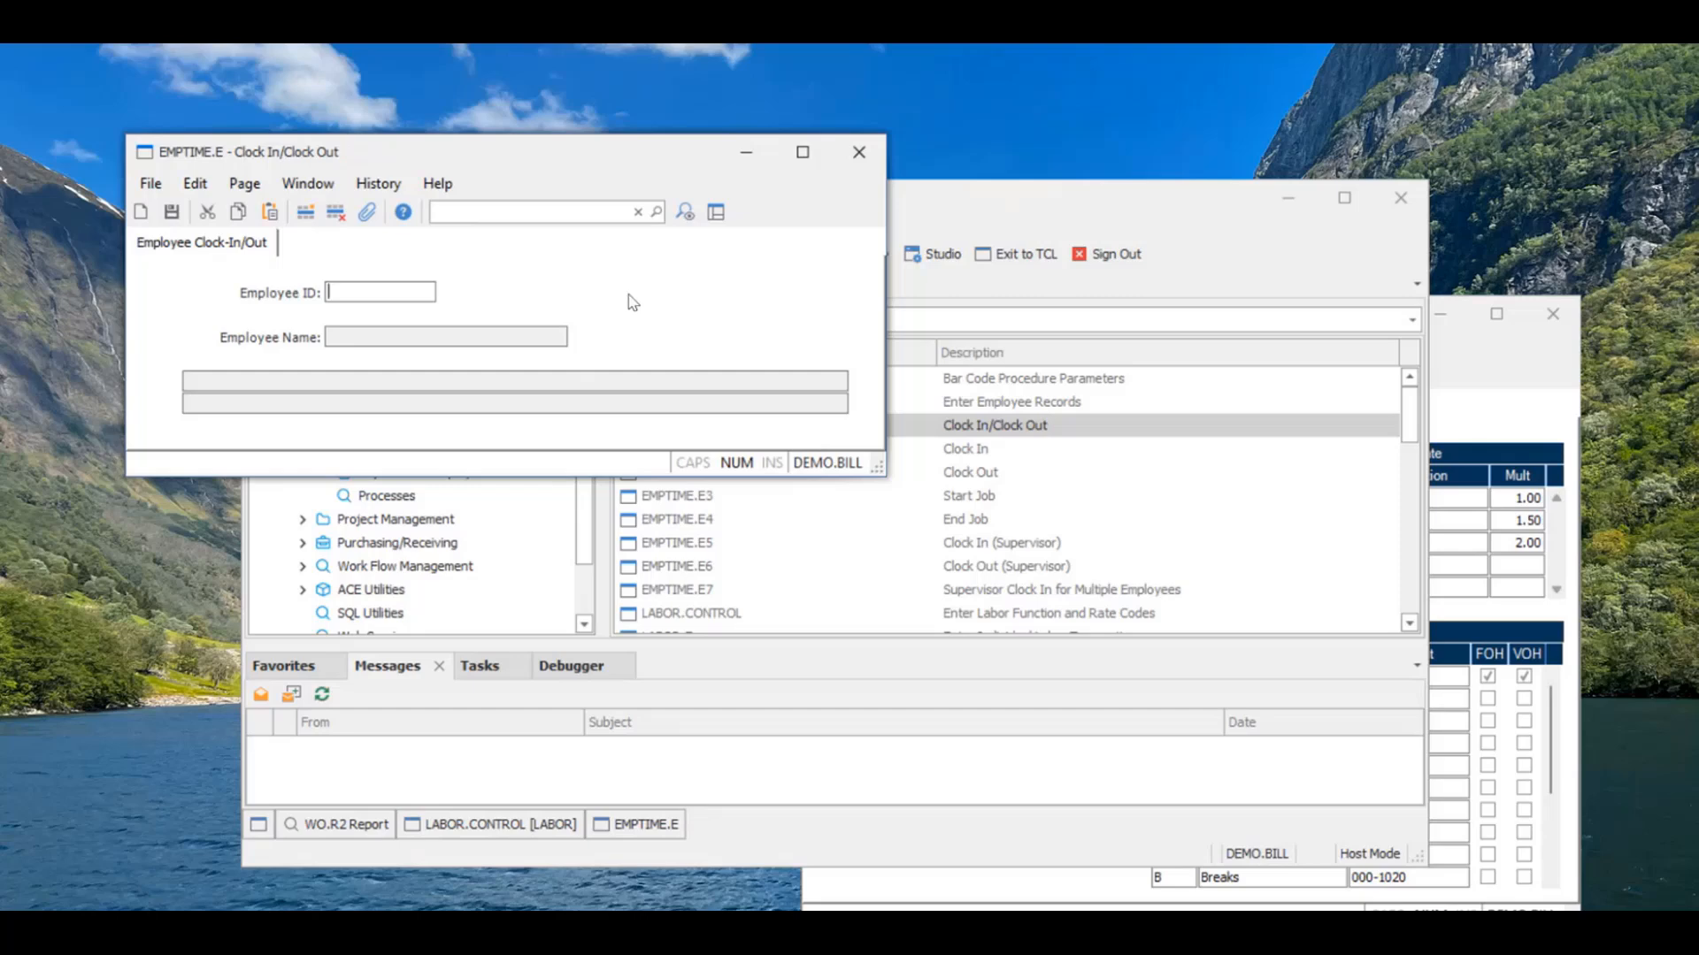
Load Maintenance Tech 1 by employee ID in Clock In/Clock Out, check the recorded clock-in date and time, and close the record.
text(202)
key(Tab)
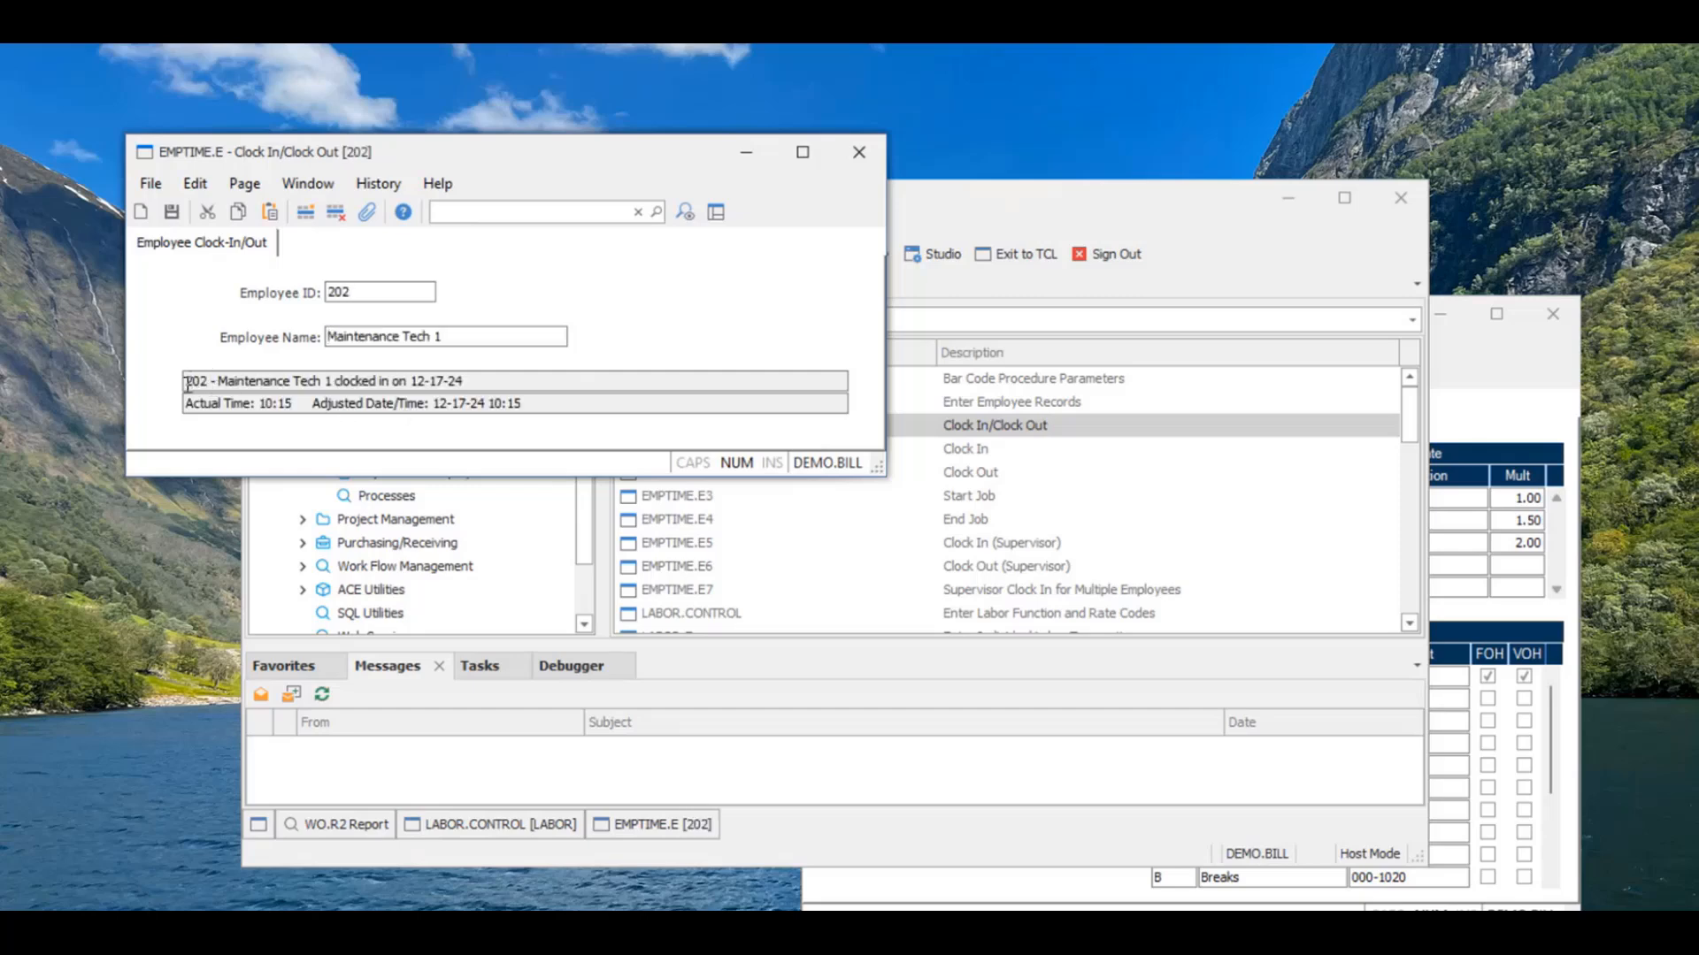
drag(187, 383, 218, 386)
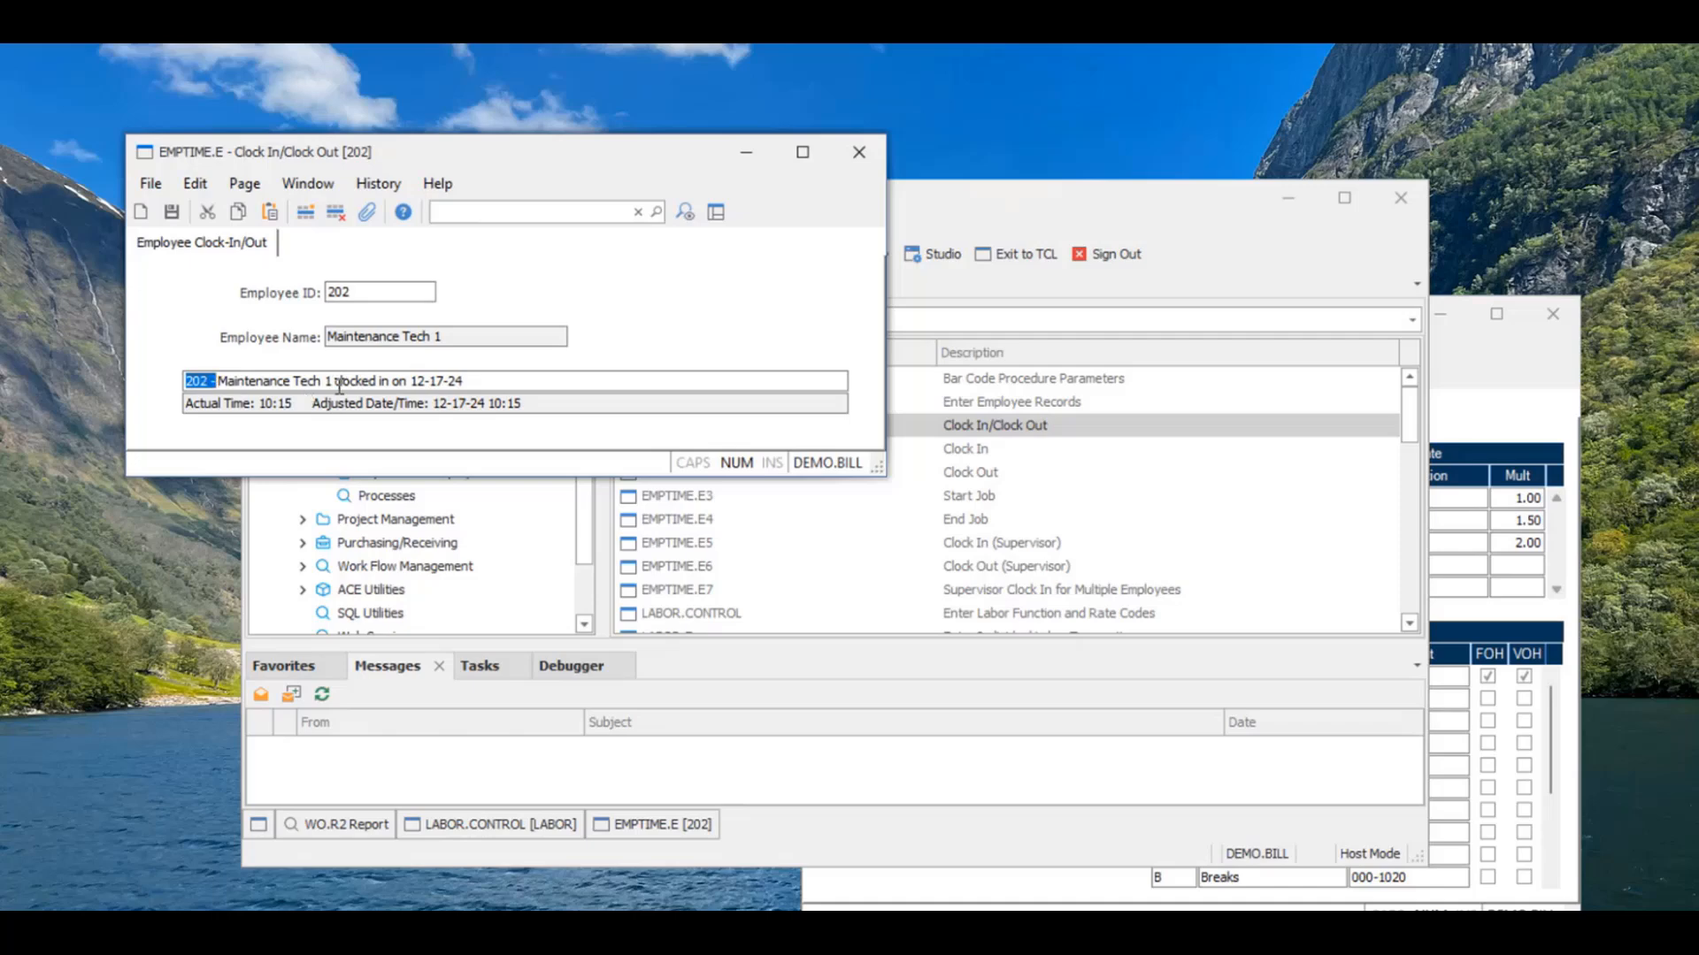
drag(464, 382, 409, 382)
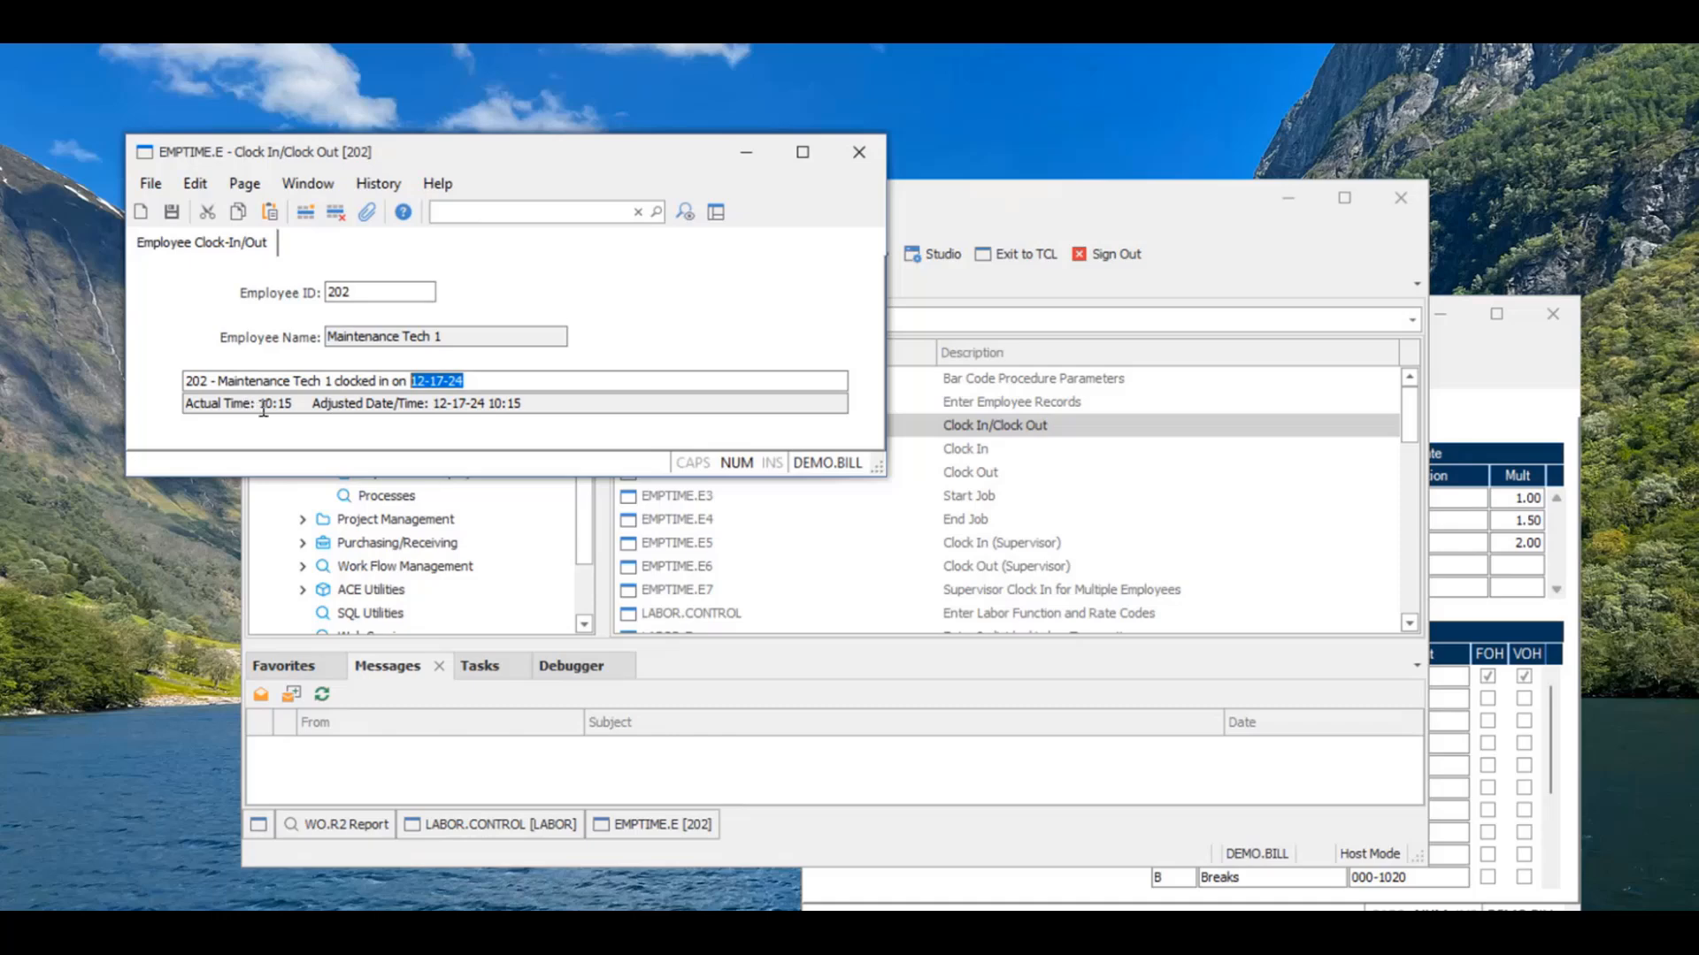
drag(263, 406, 285, 404)
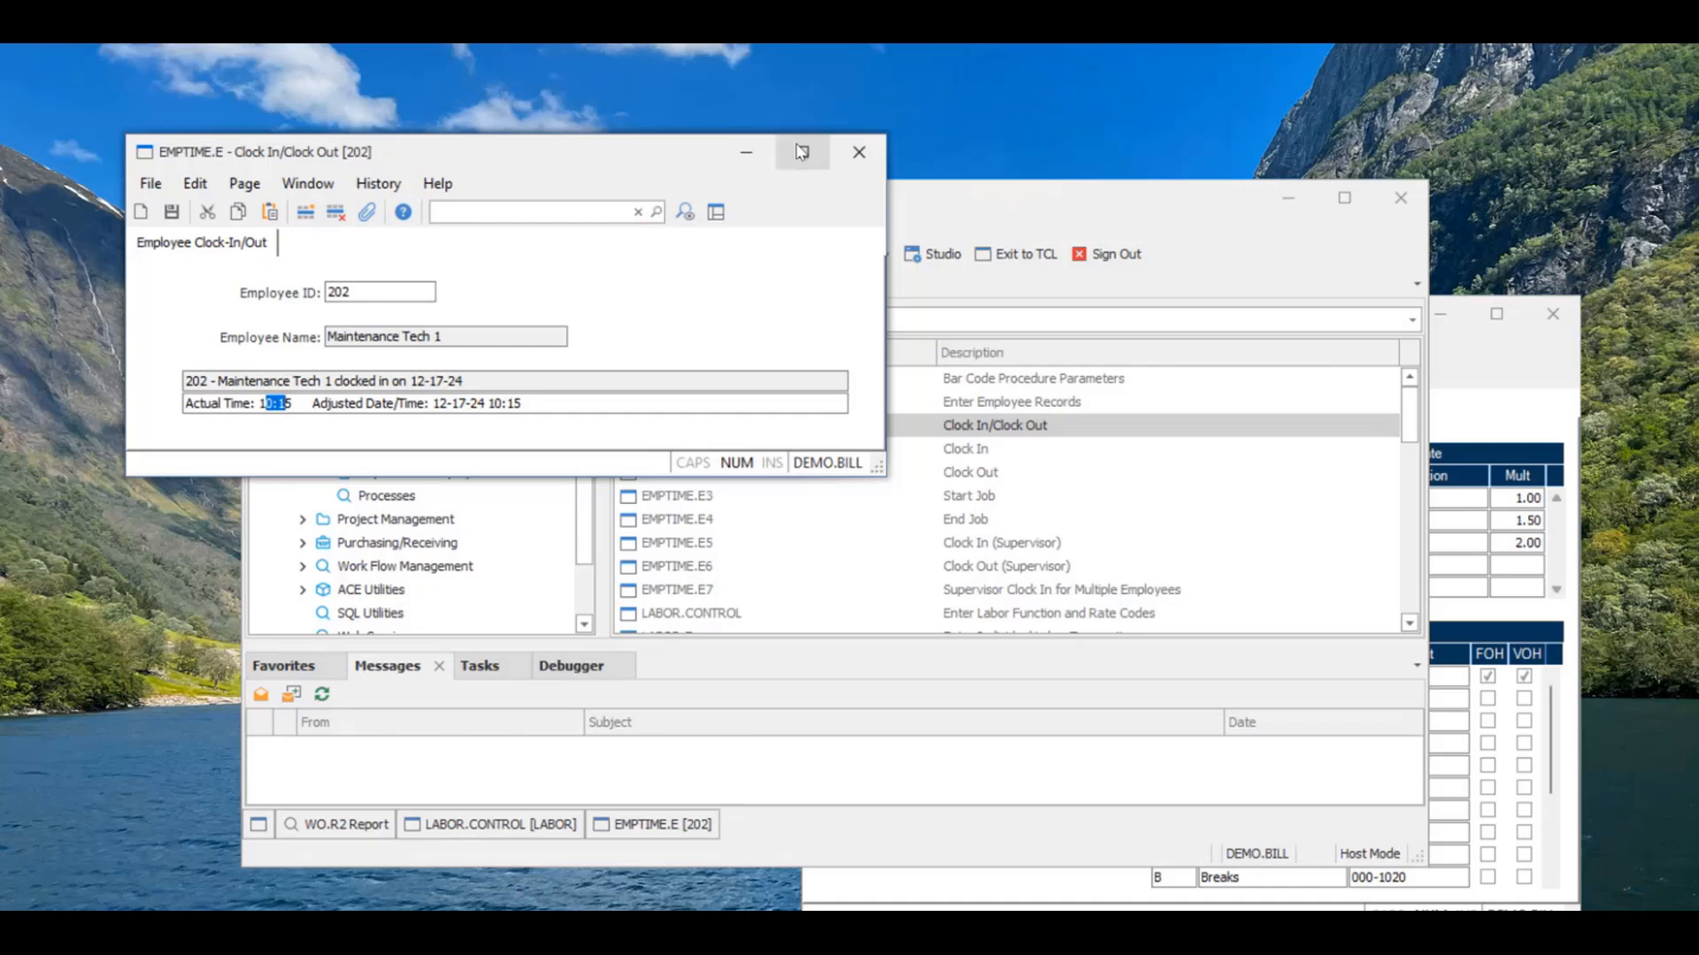
click(845, 151)
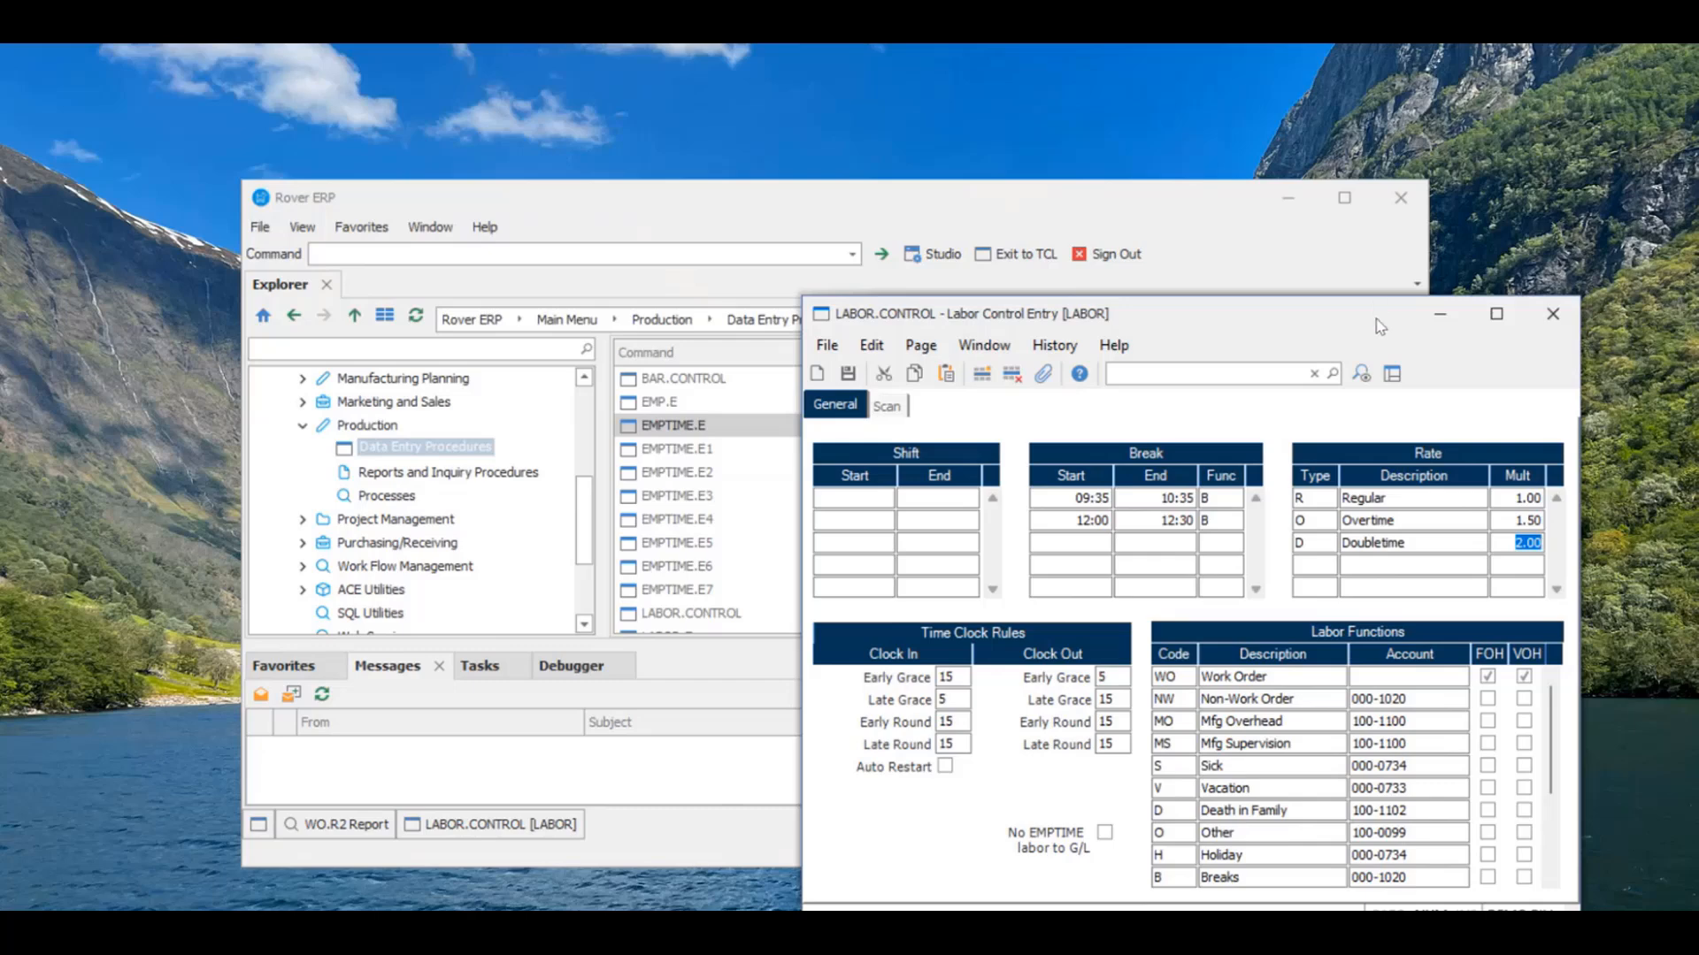
Open the separate Clock In (EMPTIME.E1) and Clock Out (EMPTIME.E2) procedures from the Production data entry list.
drag(1376, 320, 1494, 330)
click(787, 221)
double_click(676, 448)
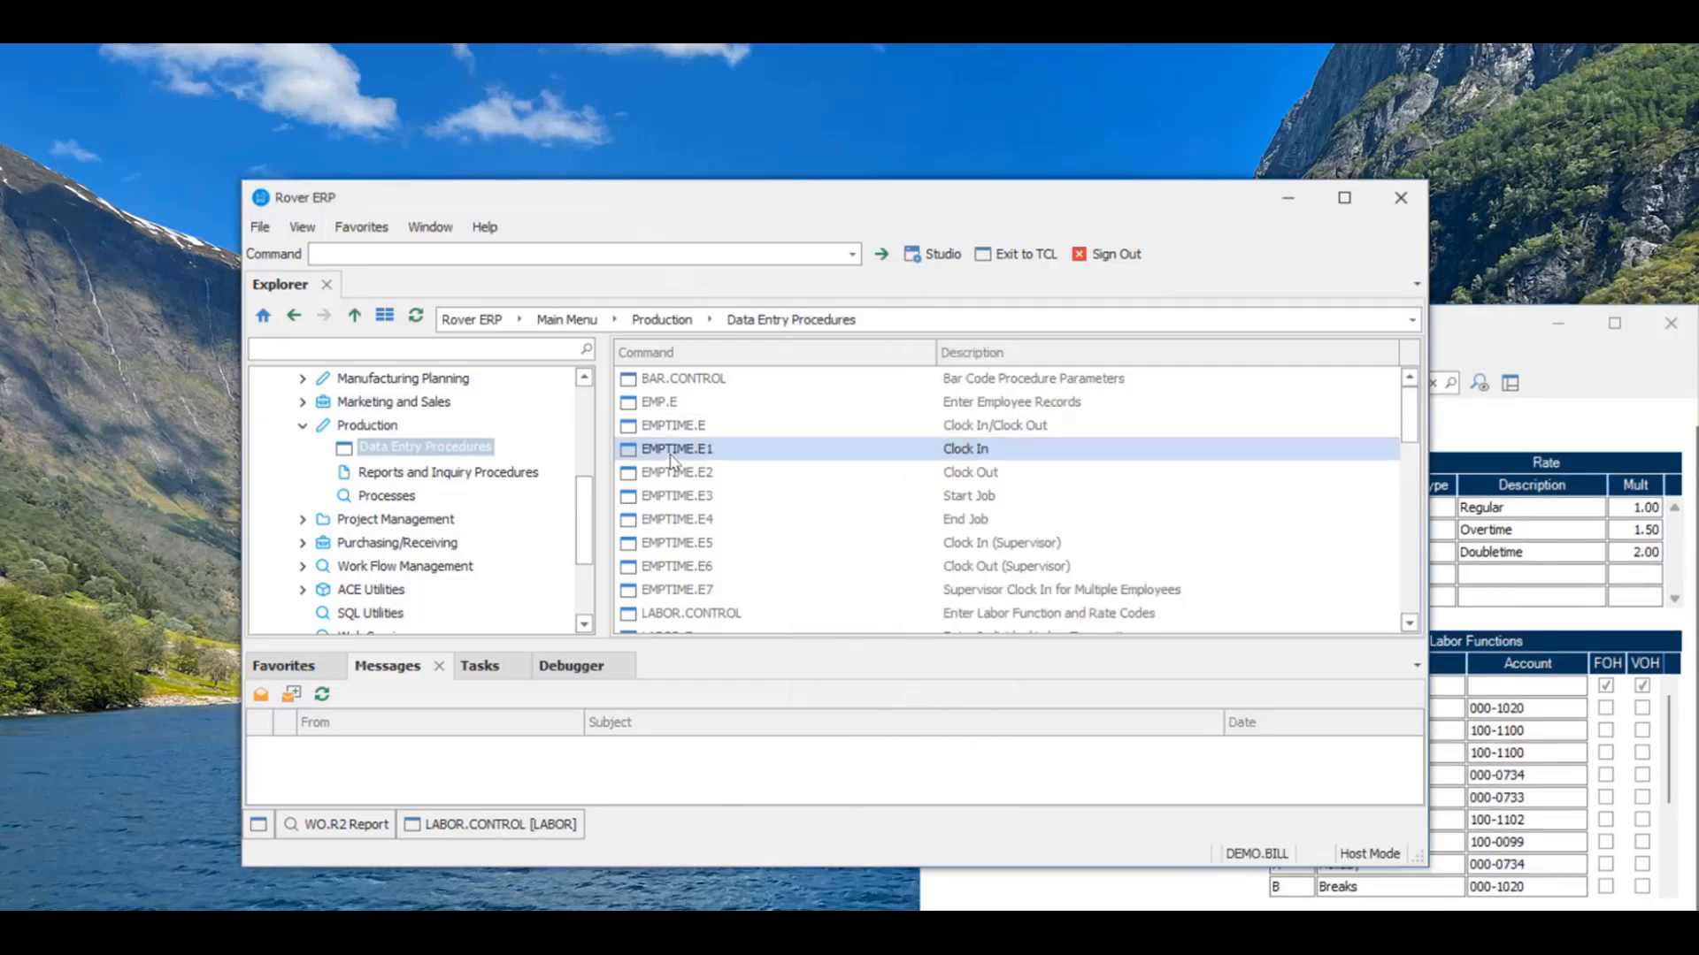
double_click(674, 474)
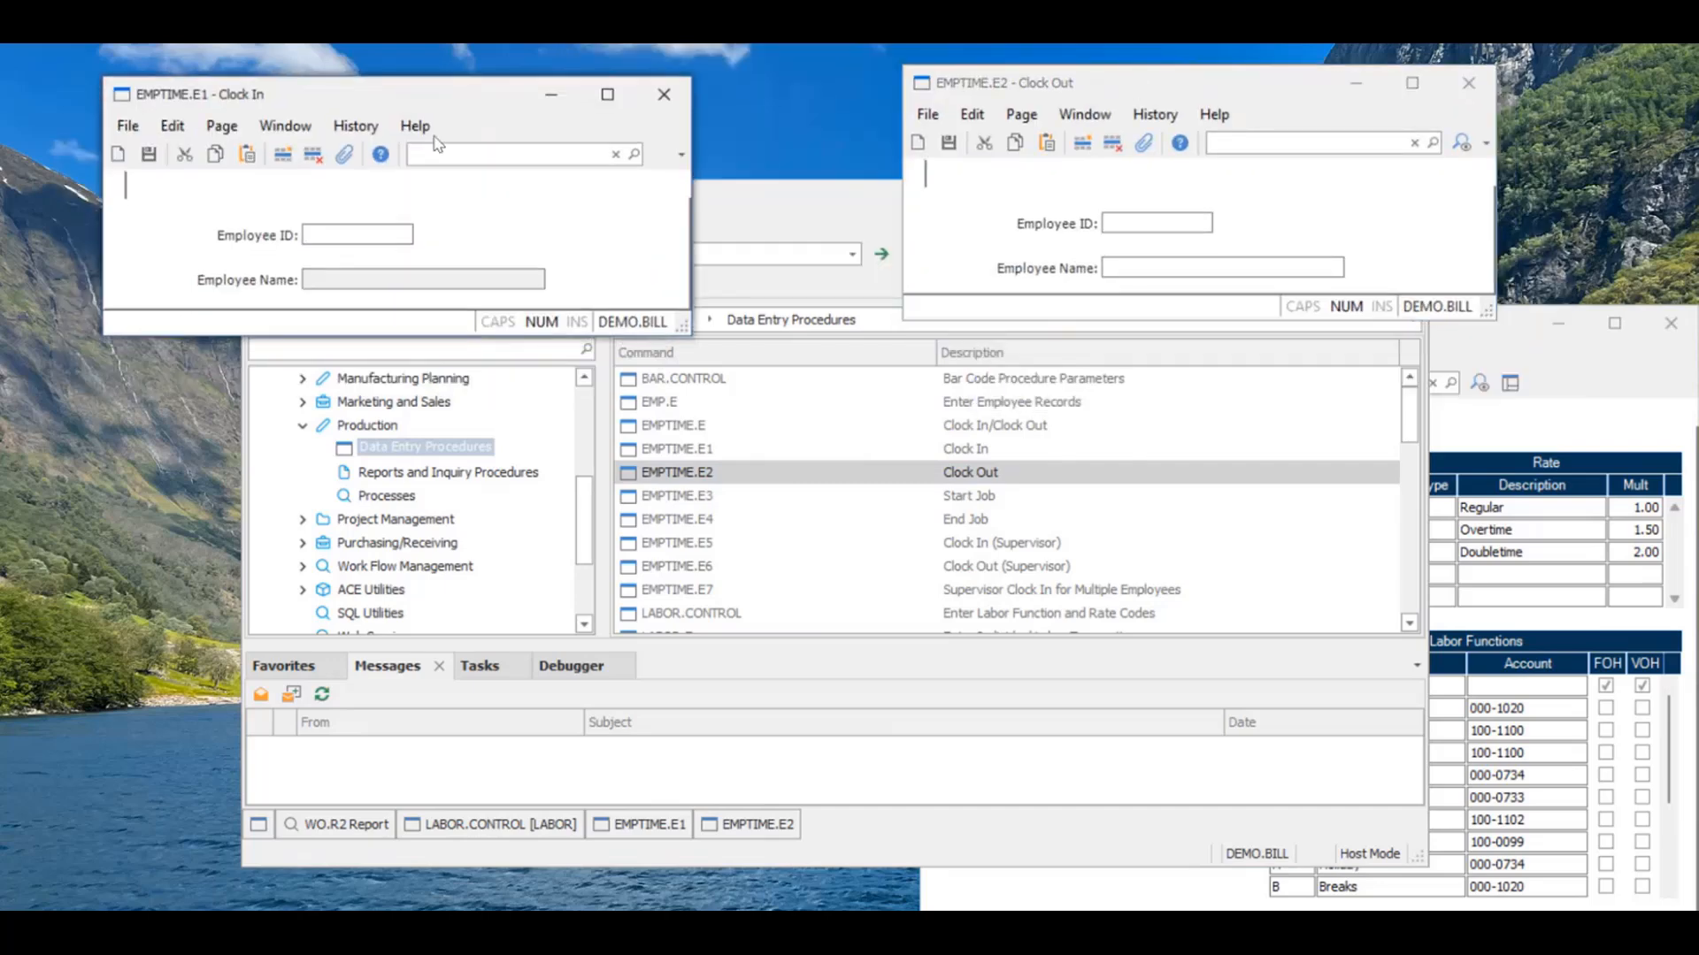
Try to clock in Maintenance Tech 1 again by entering the employee ID in the Clock In procedure.
click(410, 232)
text(202)
key(Return)
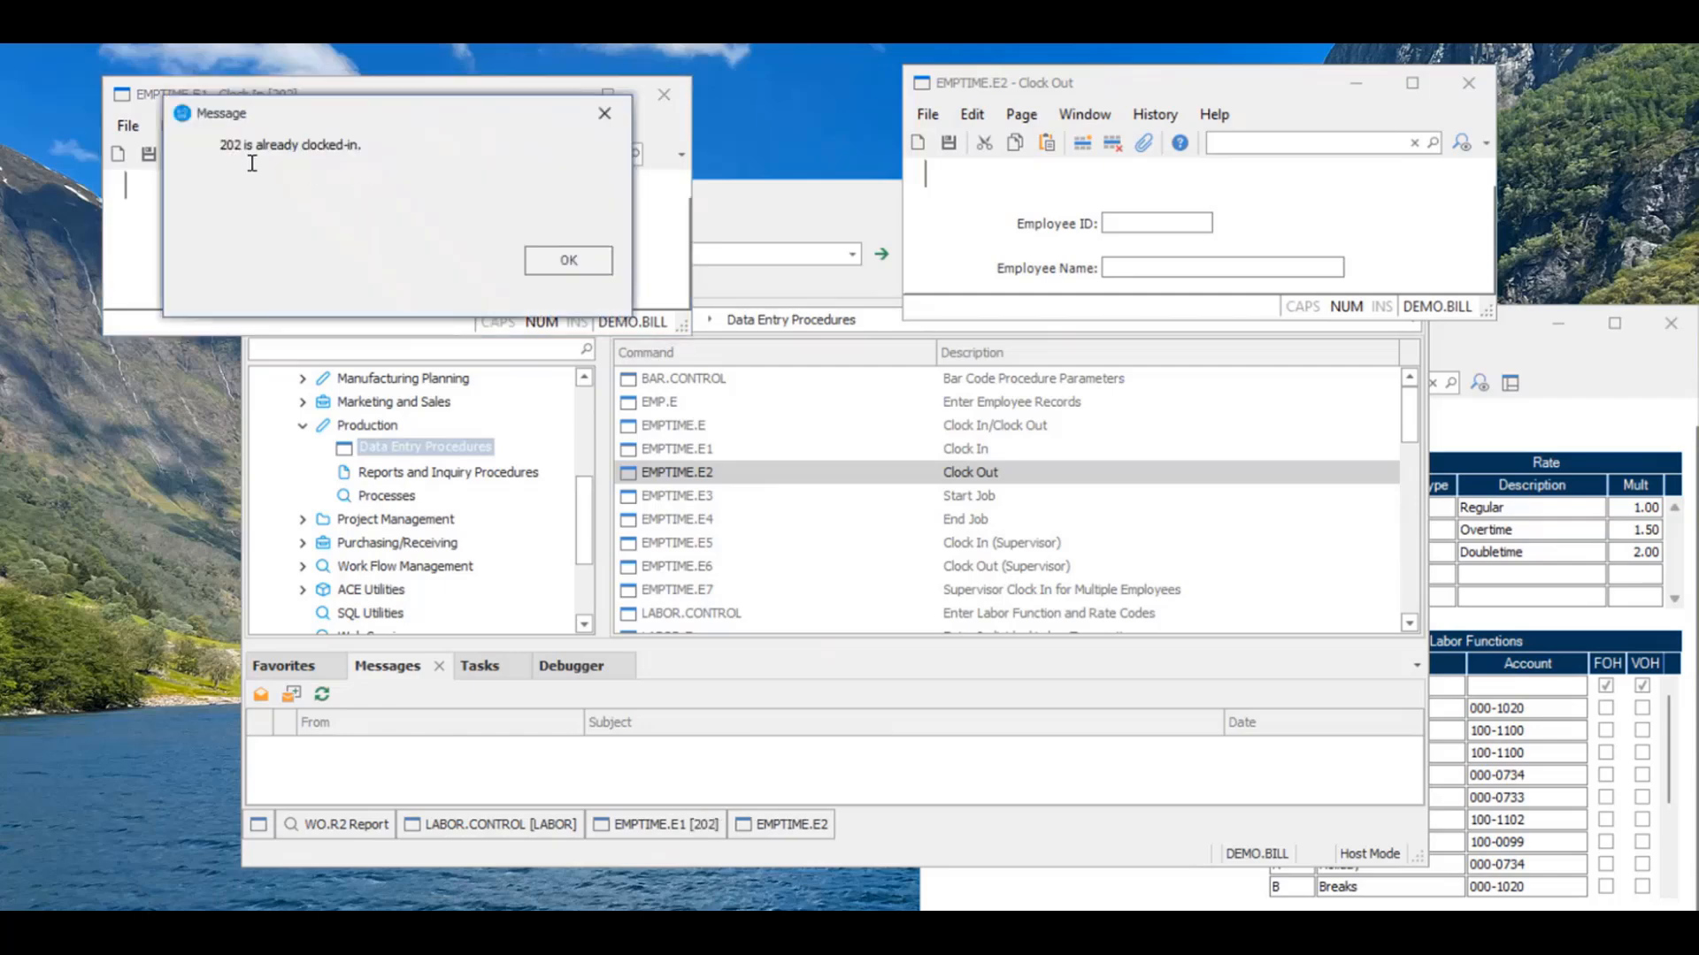
drag(220, 144, 371, 148)
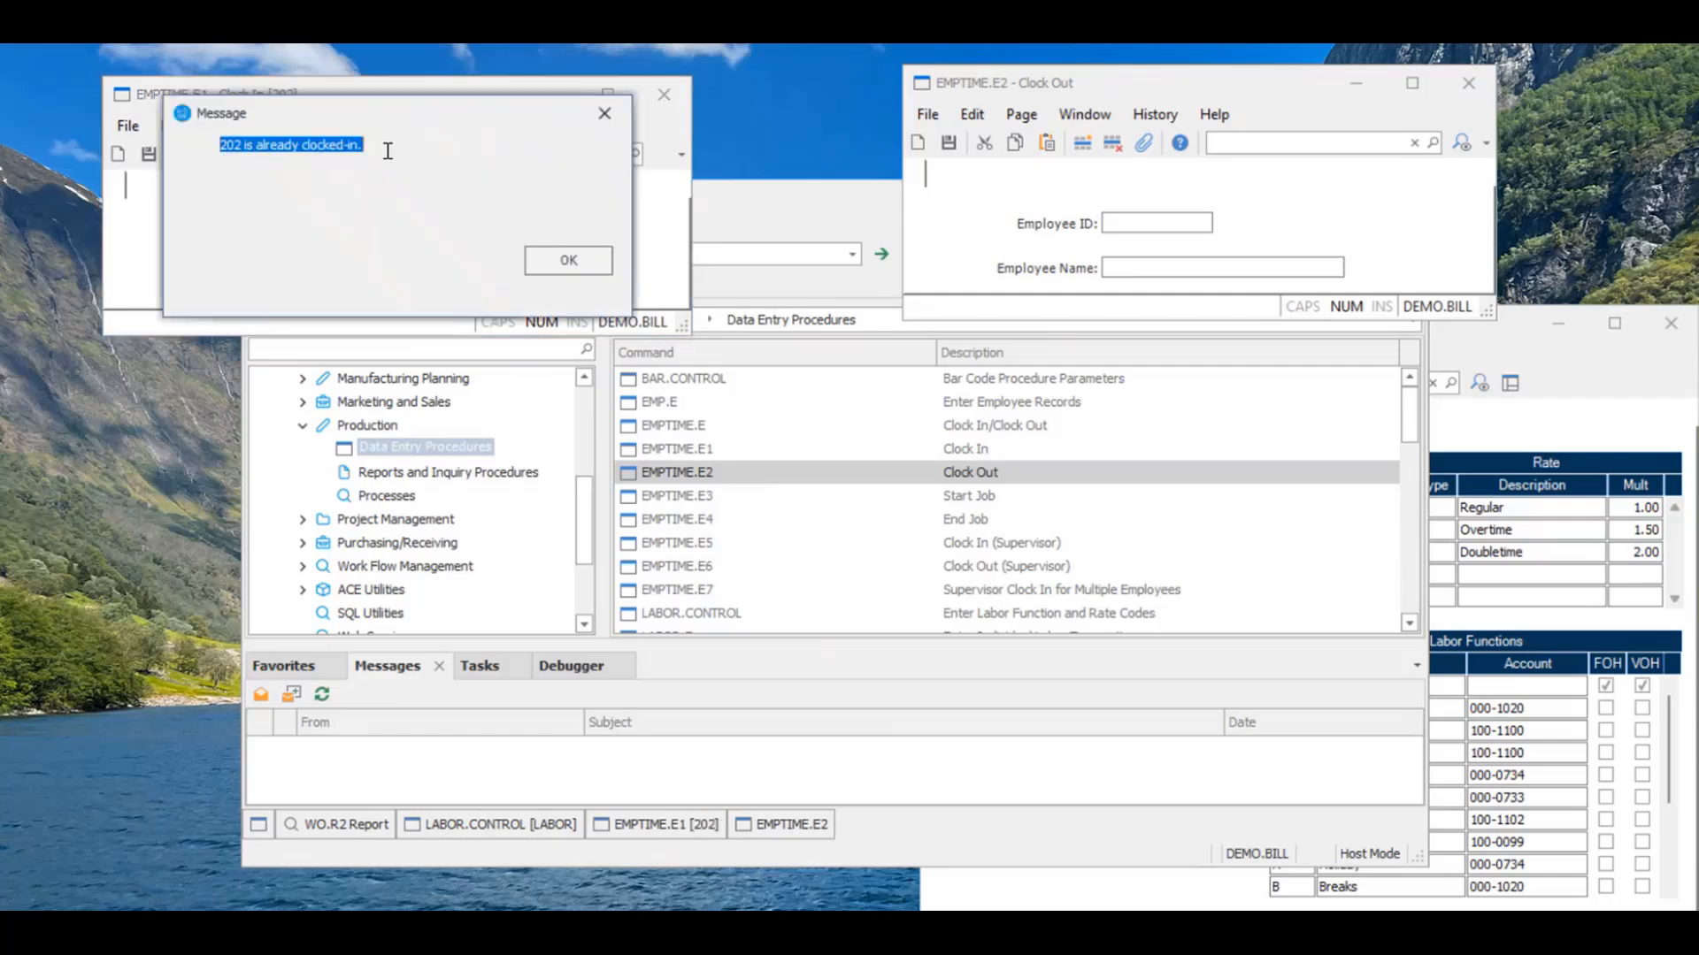
click(582, 267)
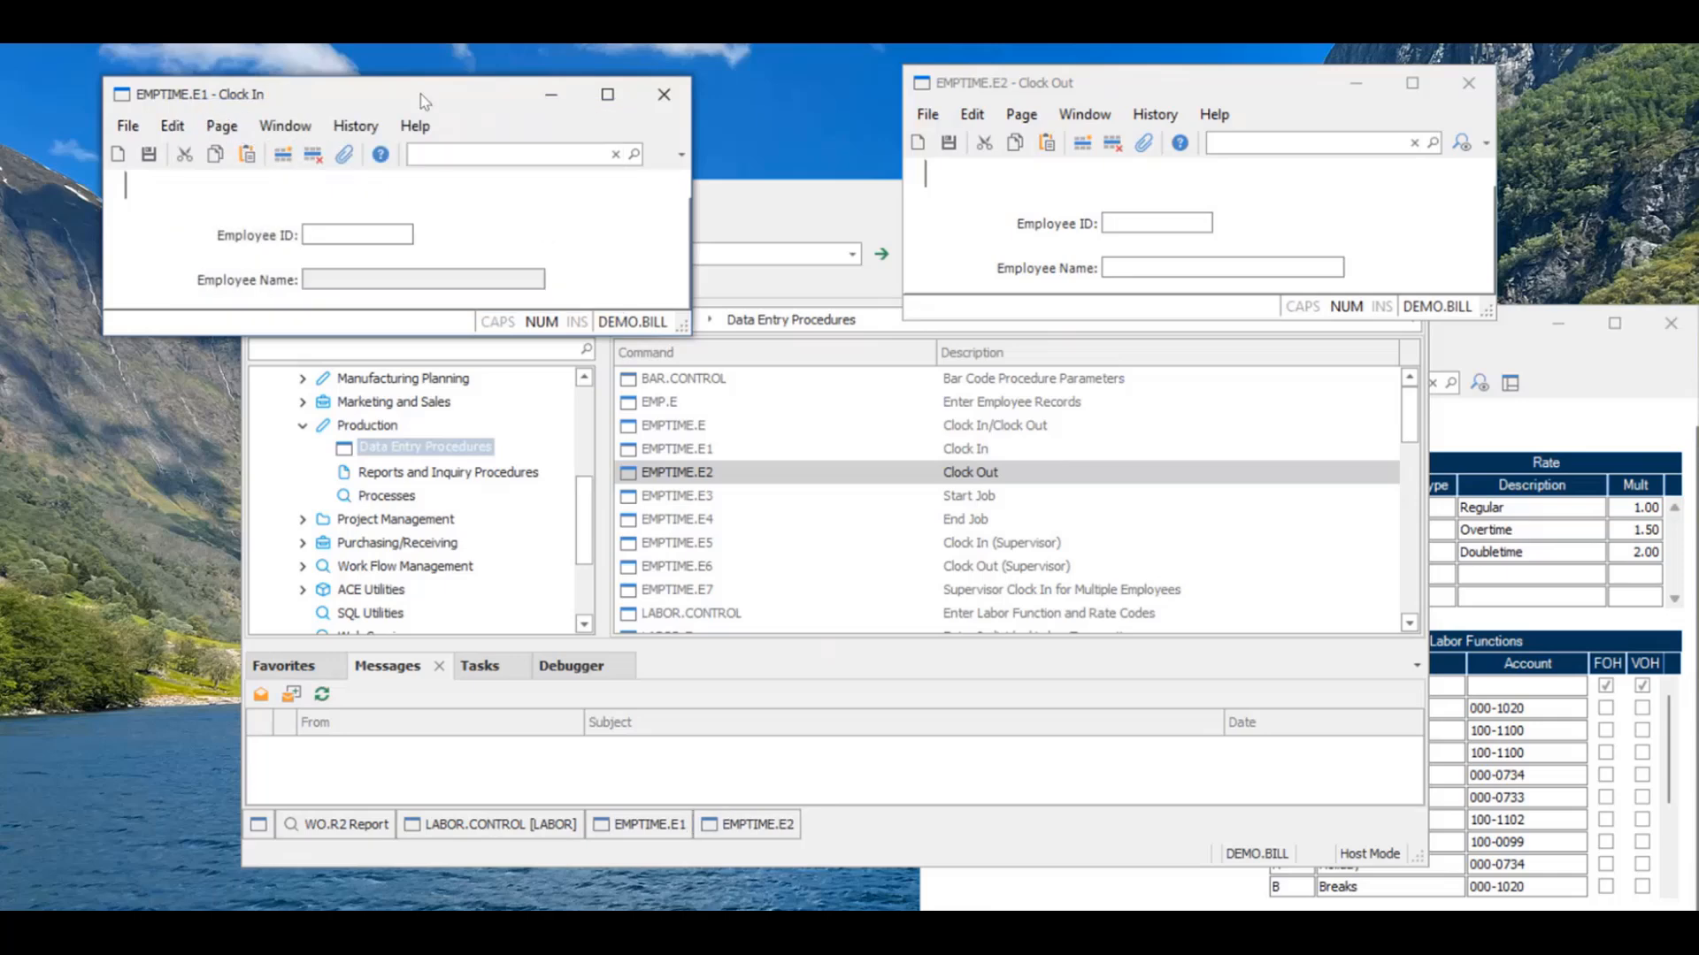
Close the Clock In procedure and clock out Maintenance Tech 1 by entering the employee ID in Clock Out.
click(682, 90)
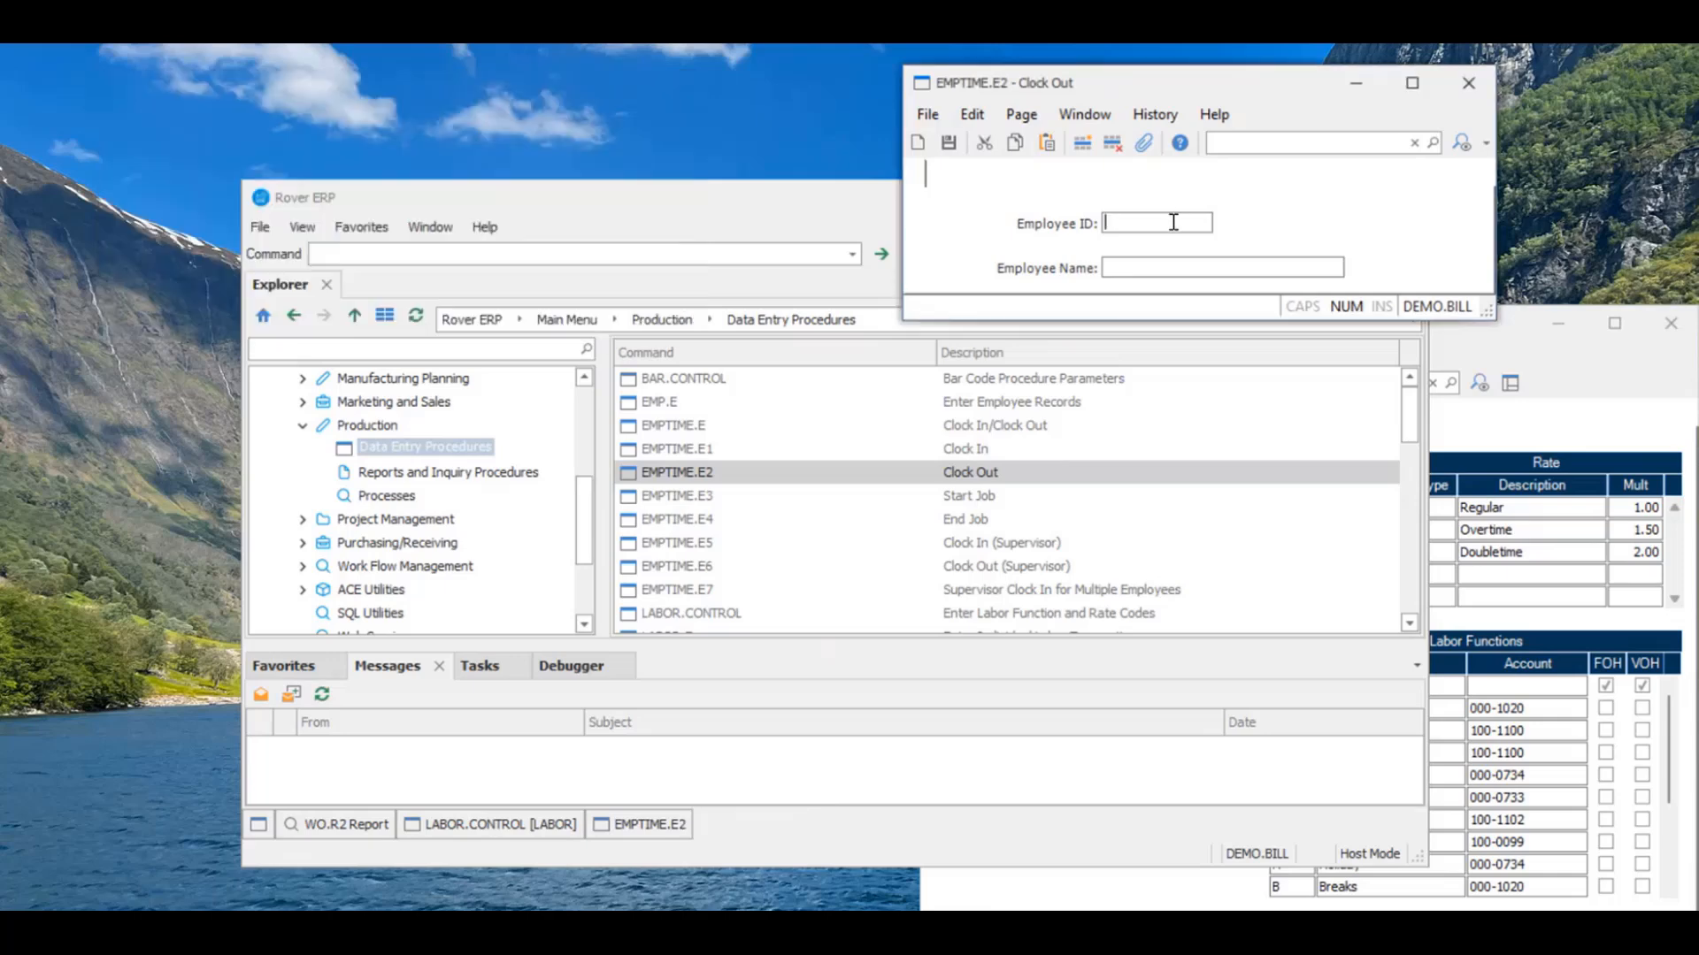
text(202)
key(Return)
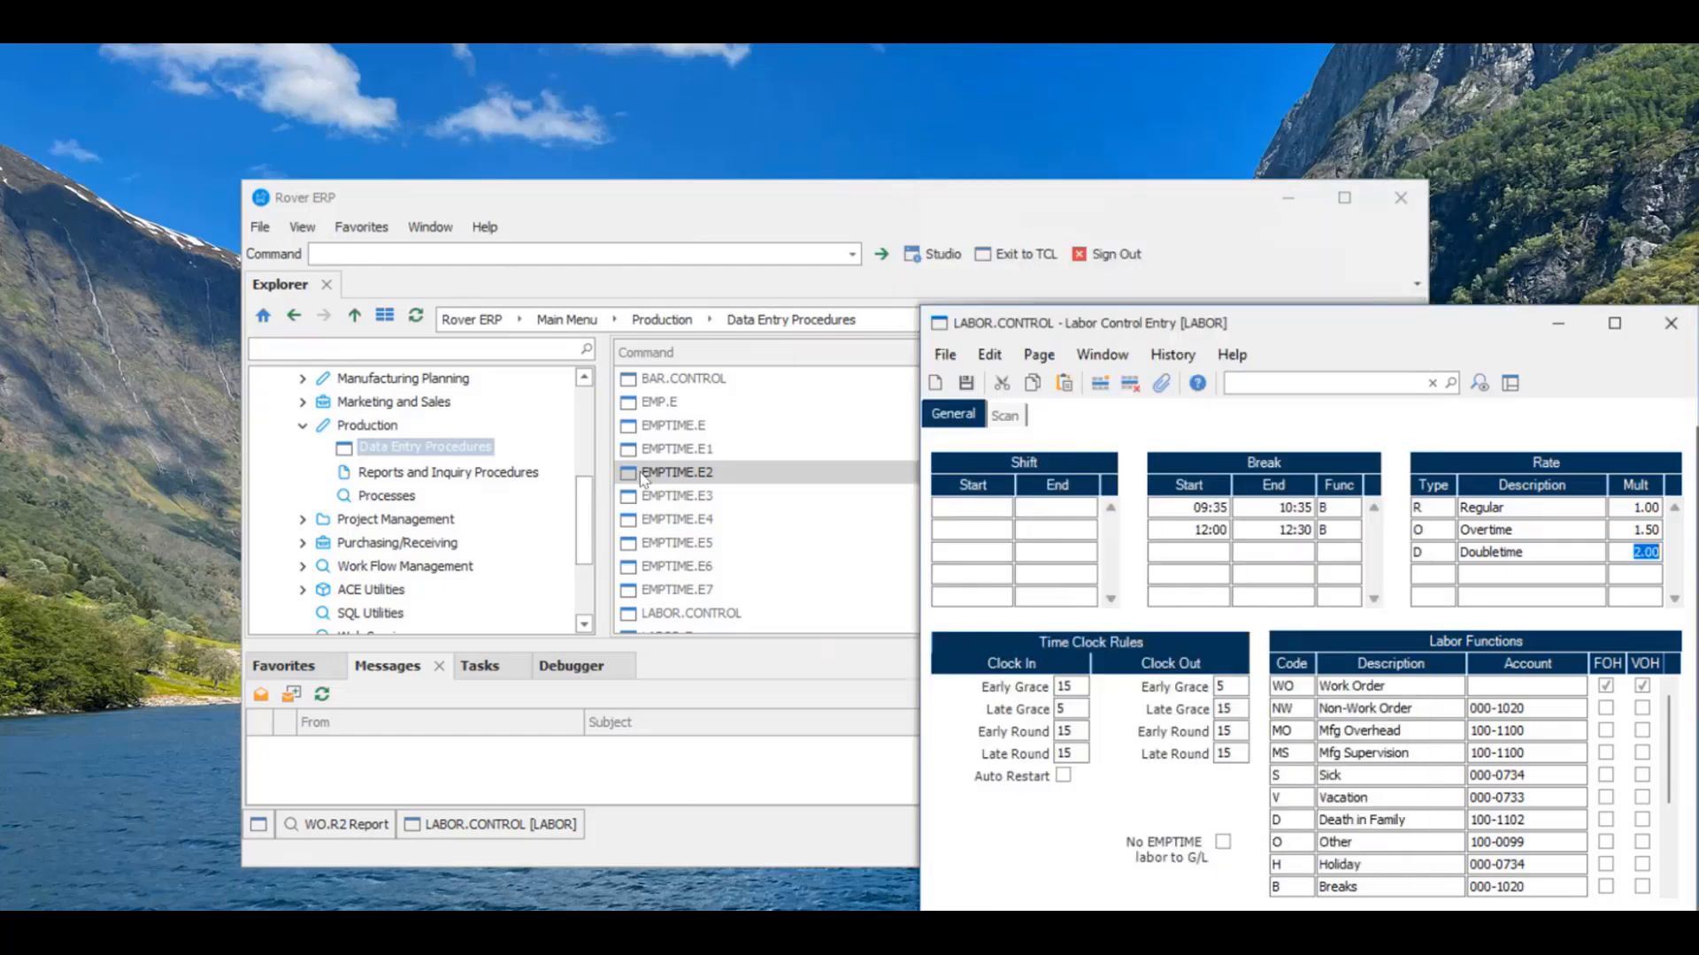
Try to clock Maintenance Tech 1 back in through Clock In/Clock Out (EMPTIME.E), reviewing the time clock rules in the labor control record.
double_click(681, 426)
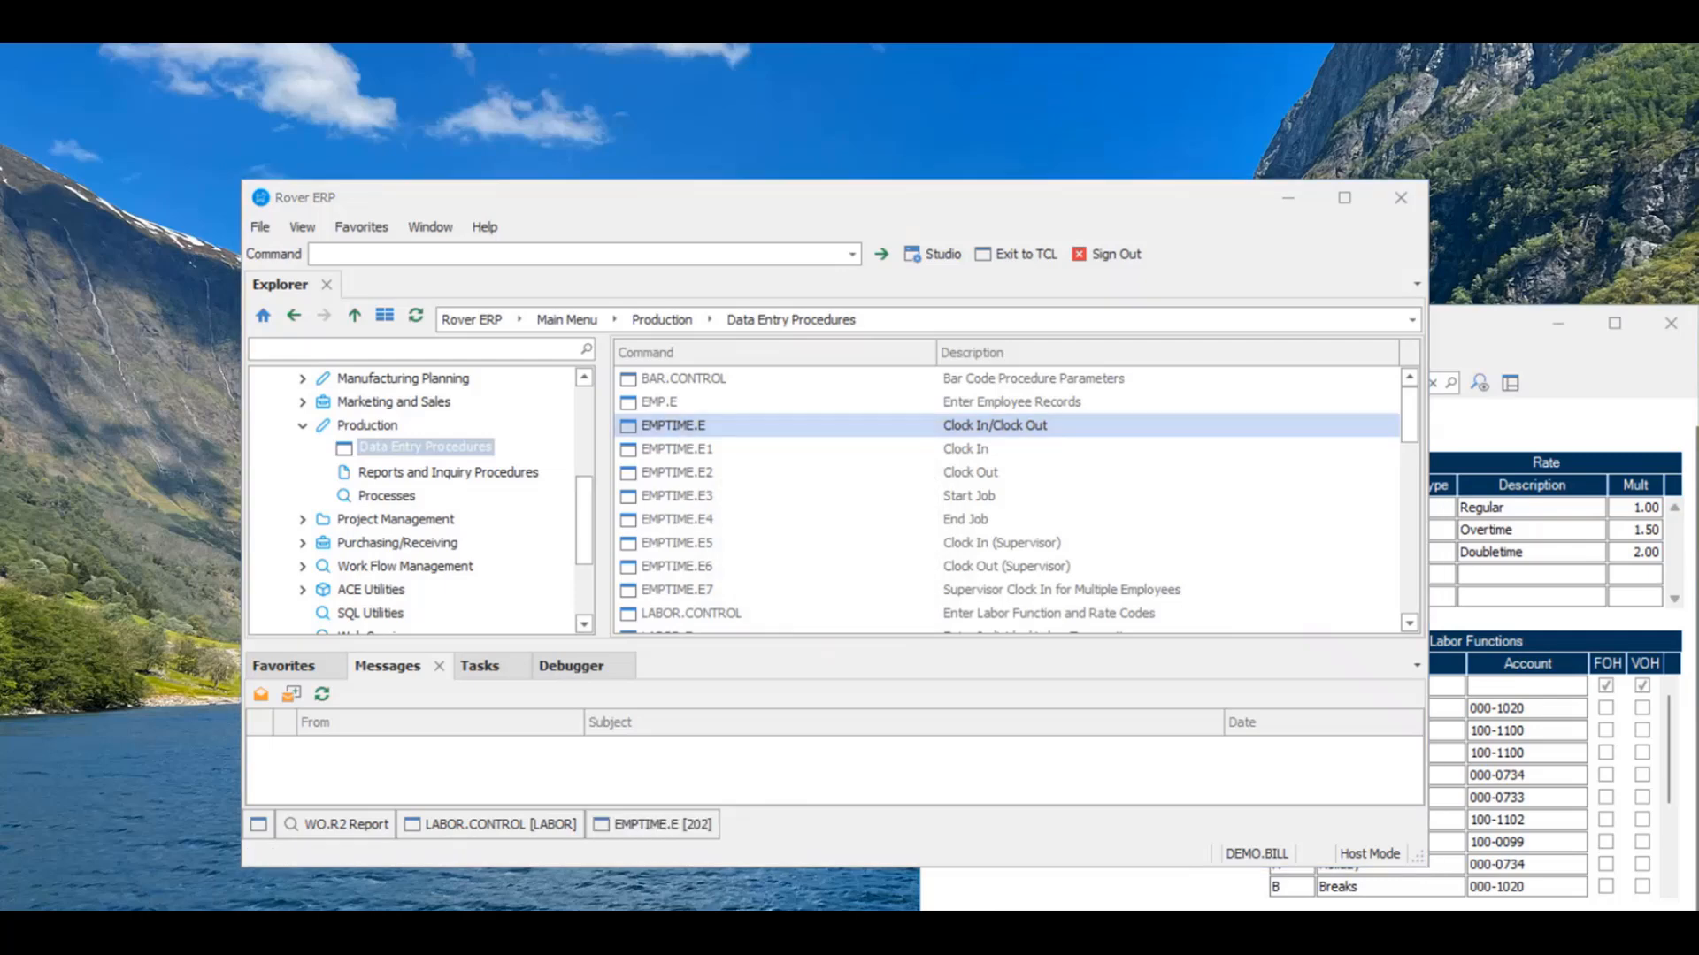
click(1479, 331)
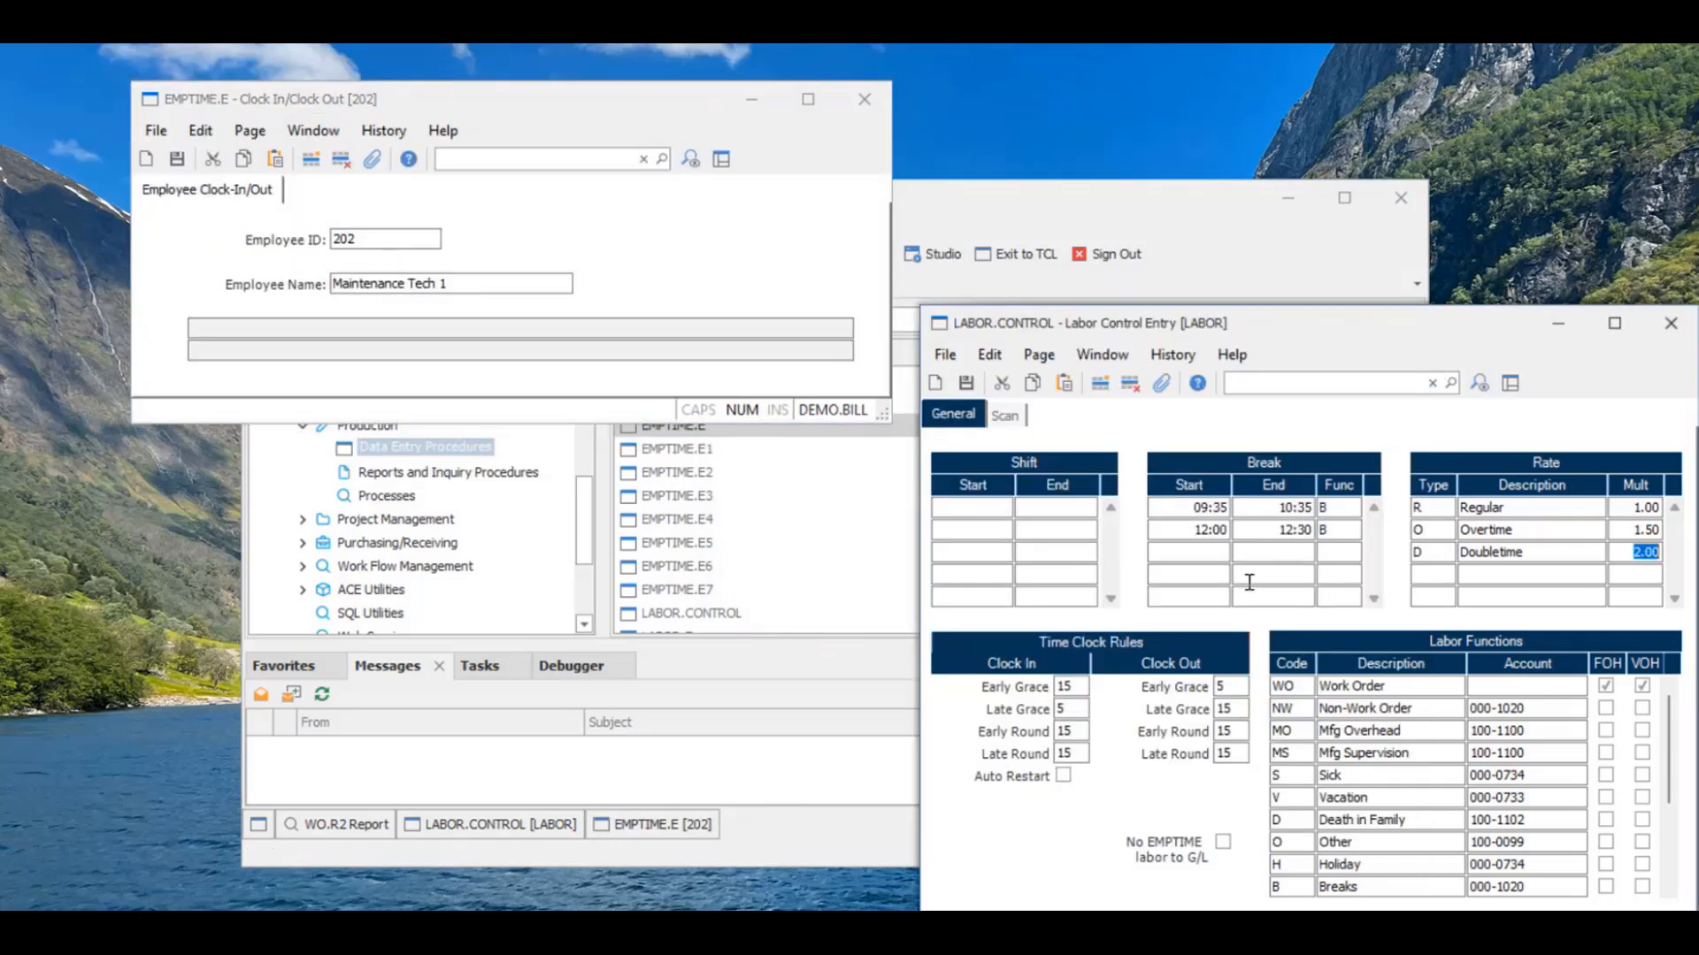
drag(1228, 322, 1215, 271)
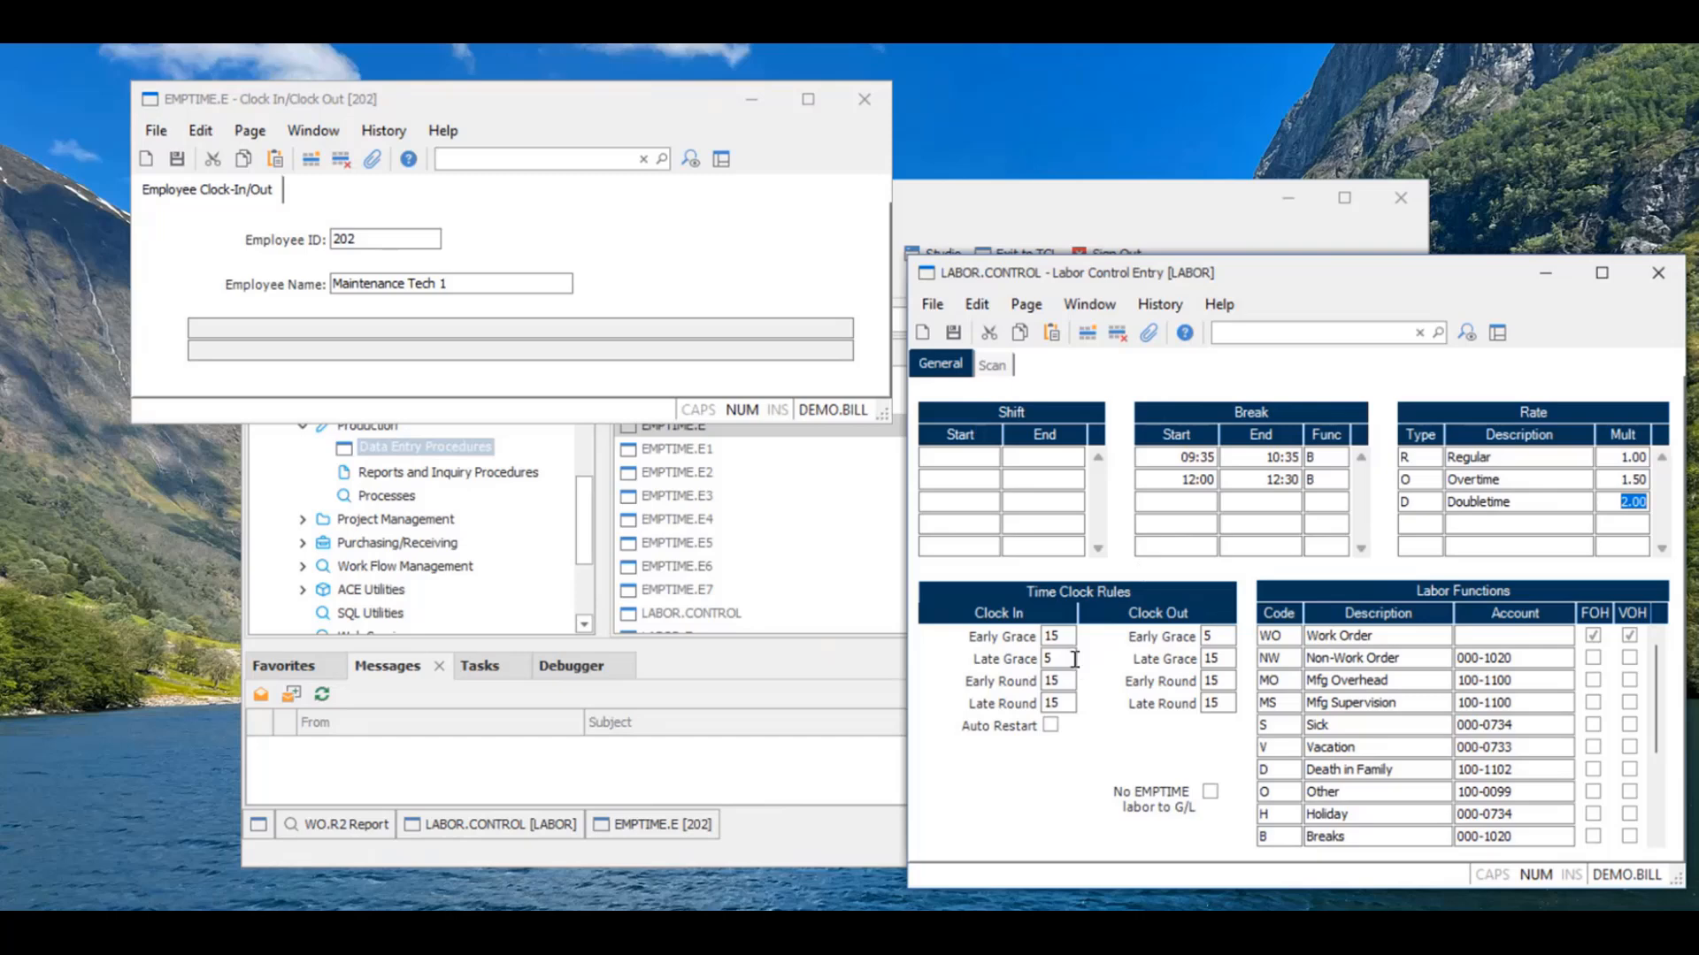
click(179, 161)
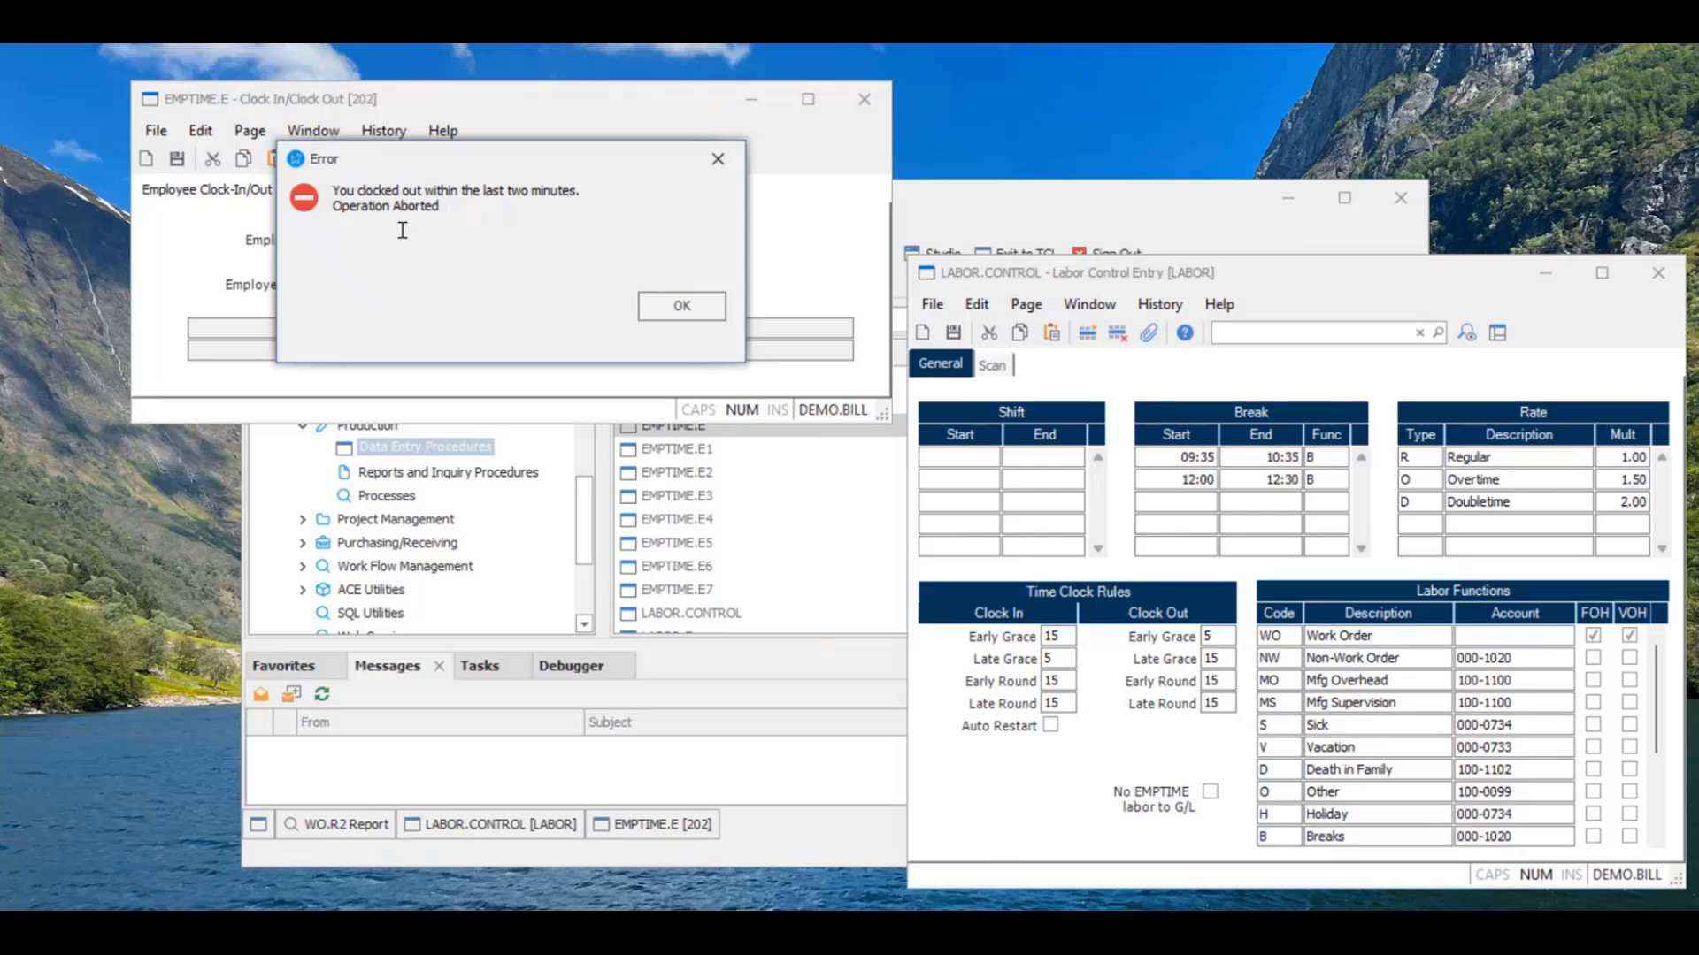
click(659, 306)
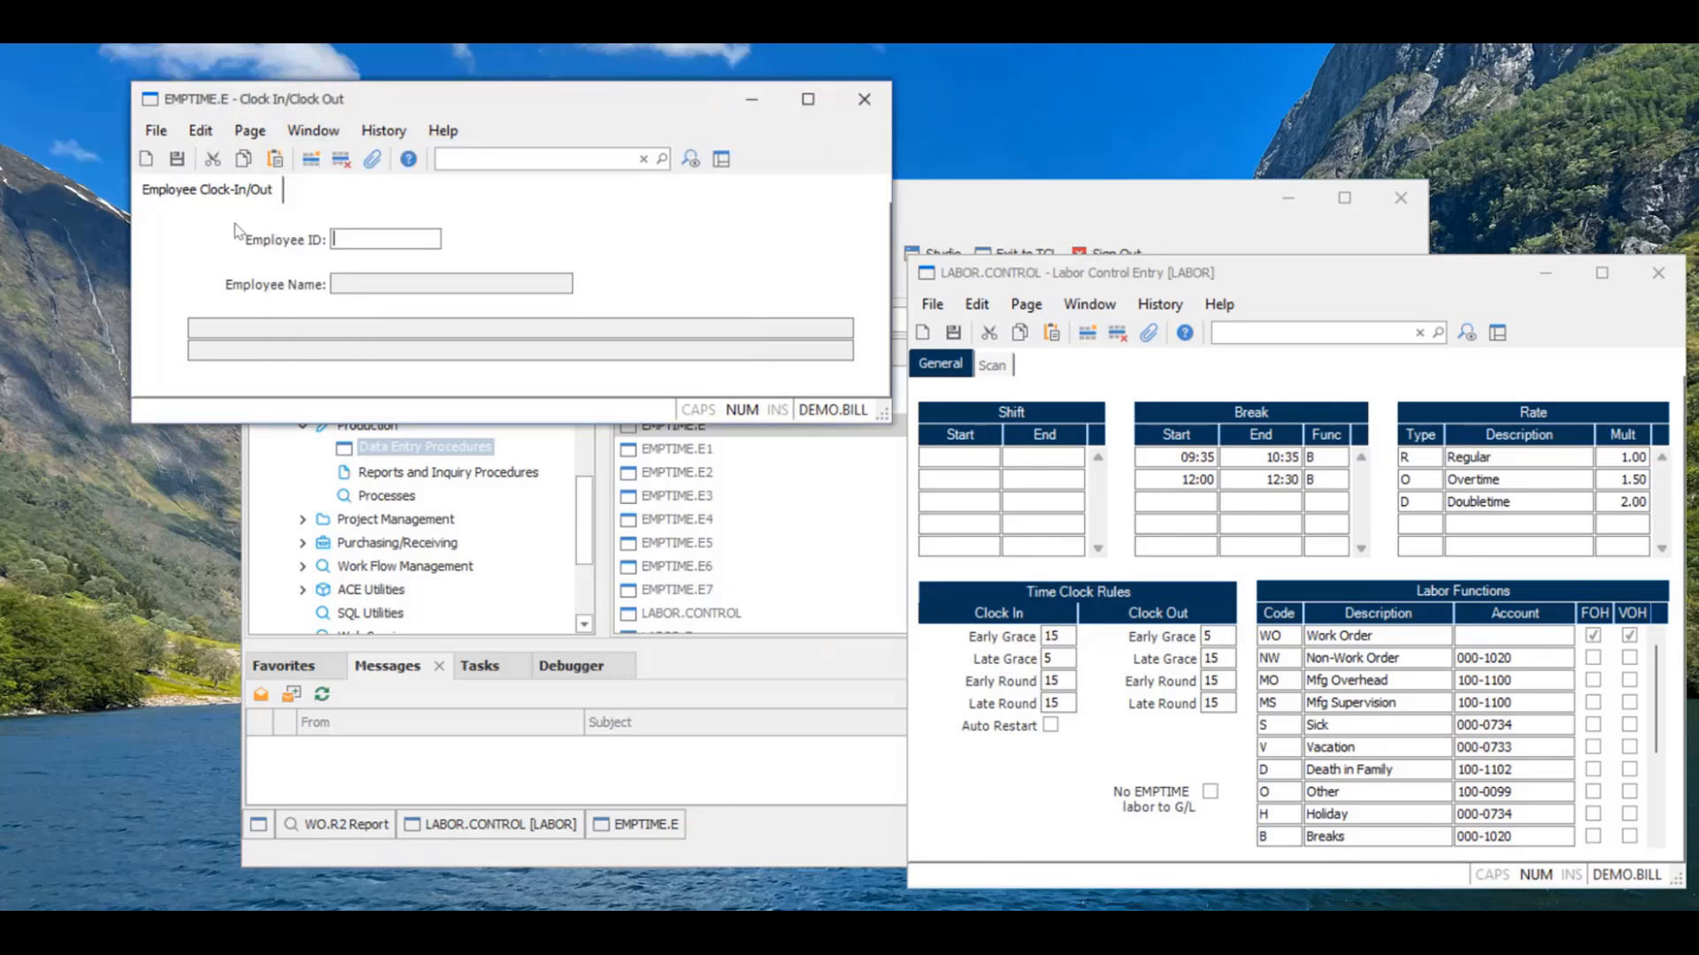
Clock in Maintenance Tech 2 by entering the employee ID in Clock In/Clock Out and saving the record.
text(203)
key(Return)
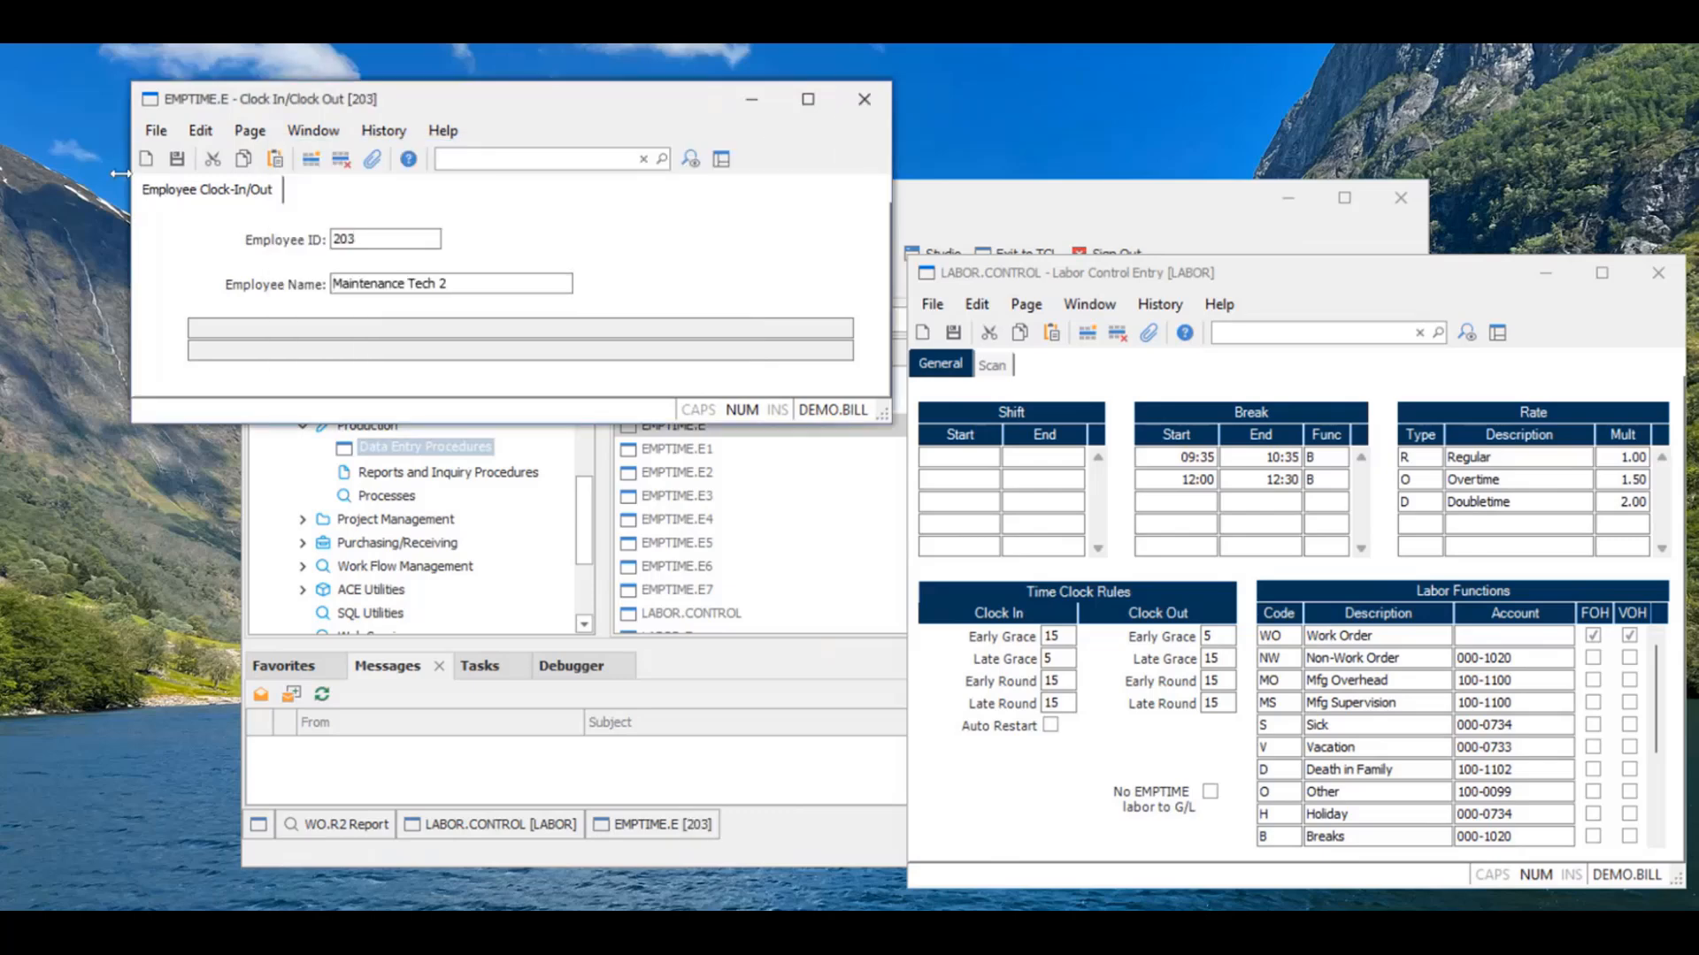
click(176, 160)
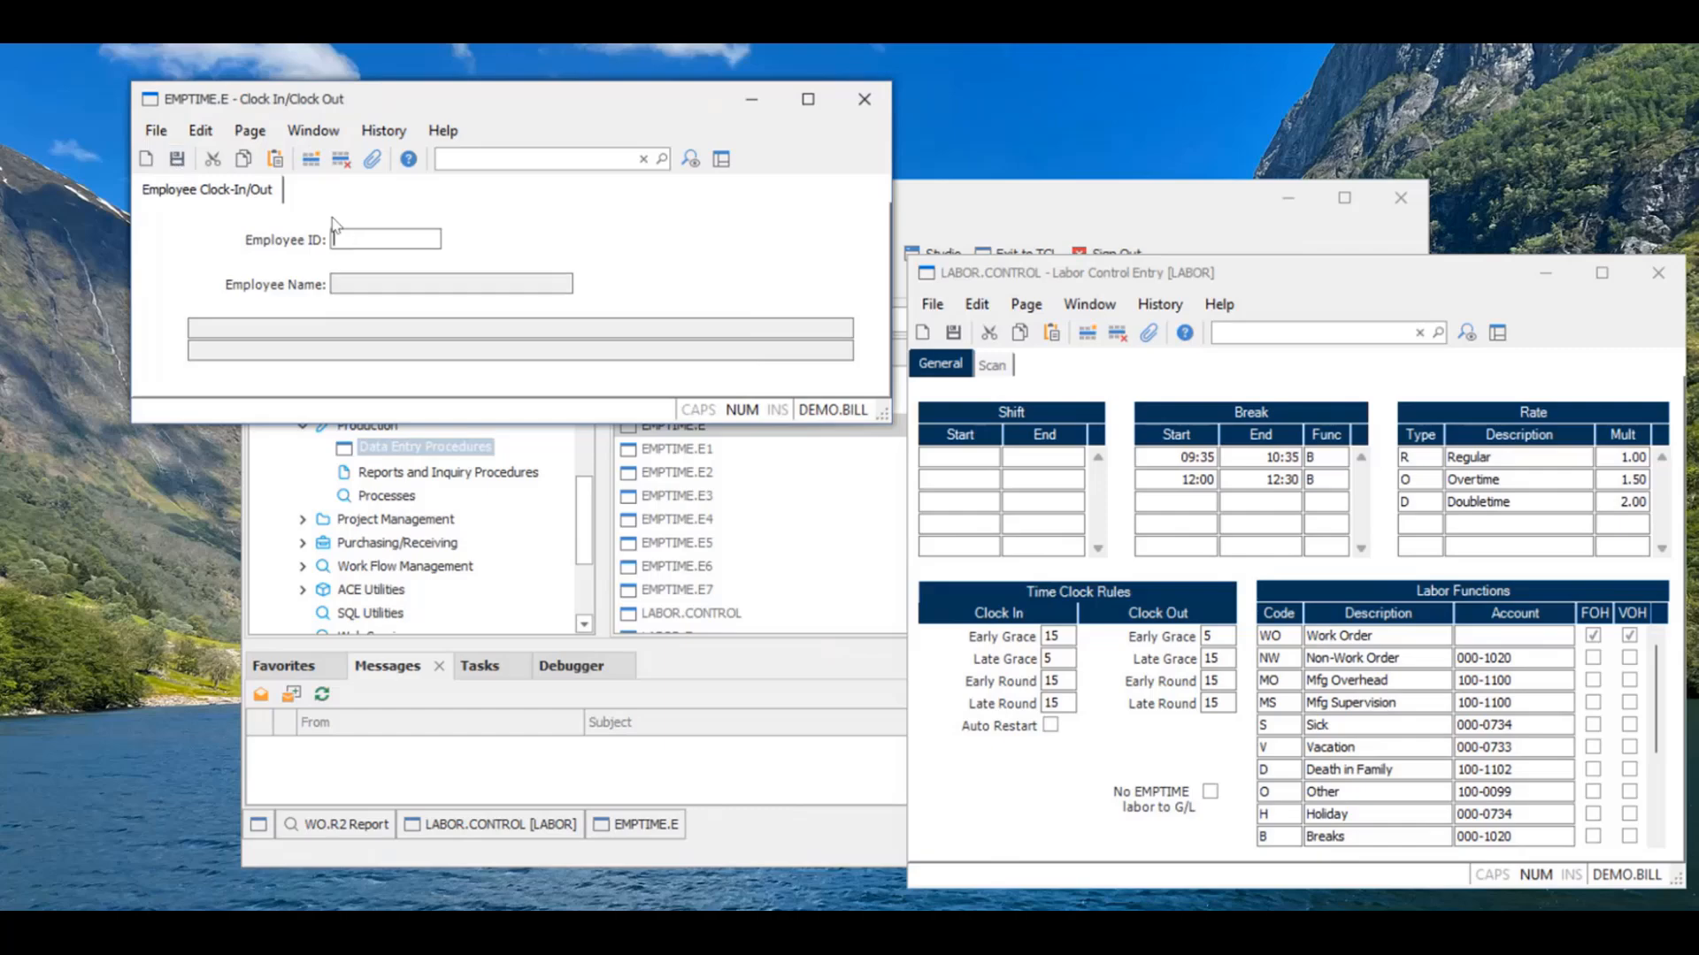
Close Clock In/Clock Out and the LABOR.CONTROL record without saving its changes.
click(865, 98)
click(1638, 269)
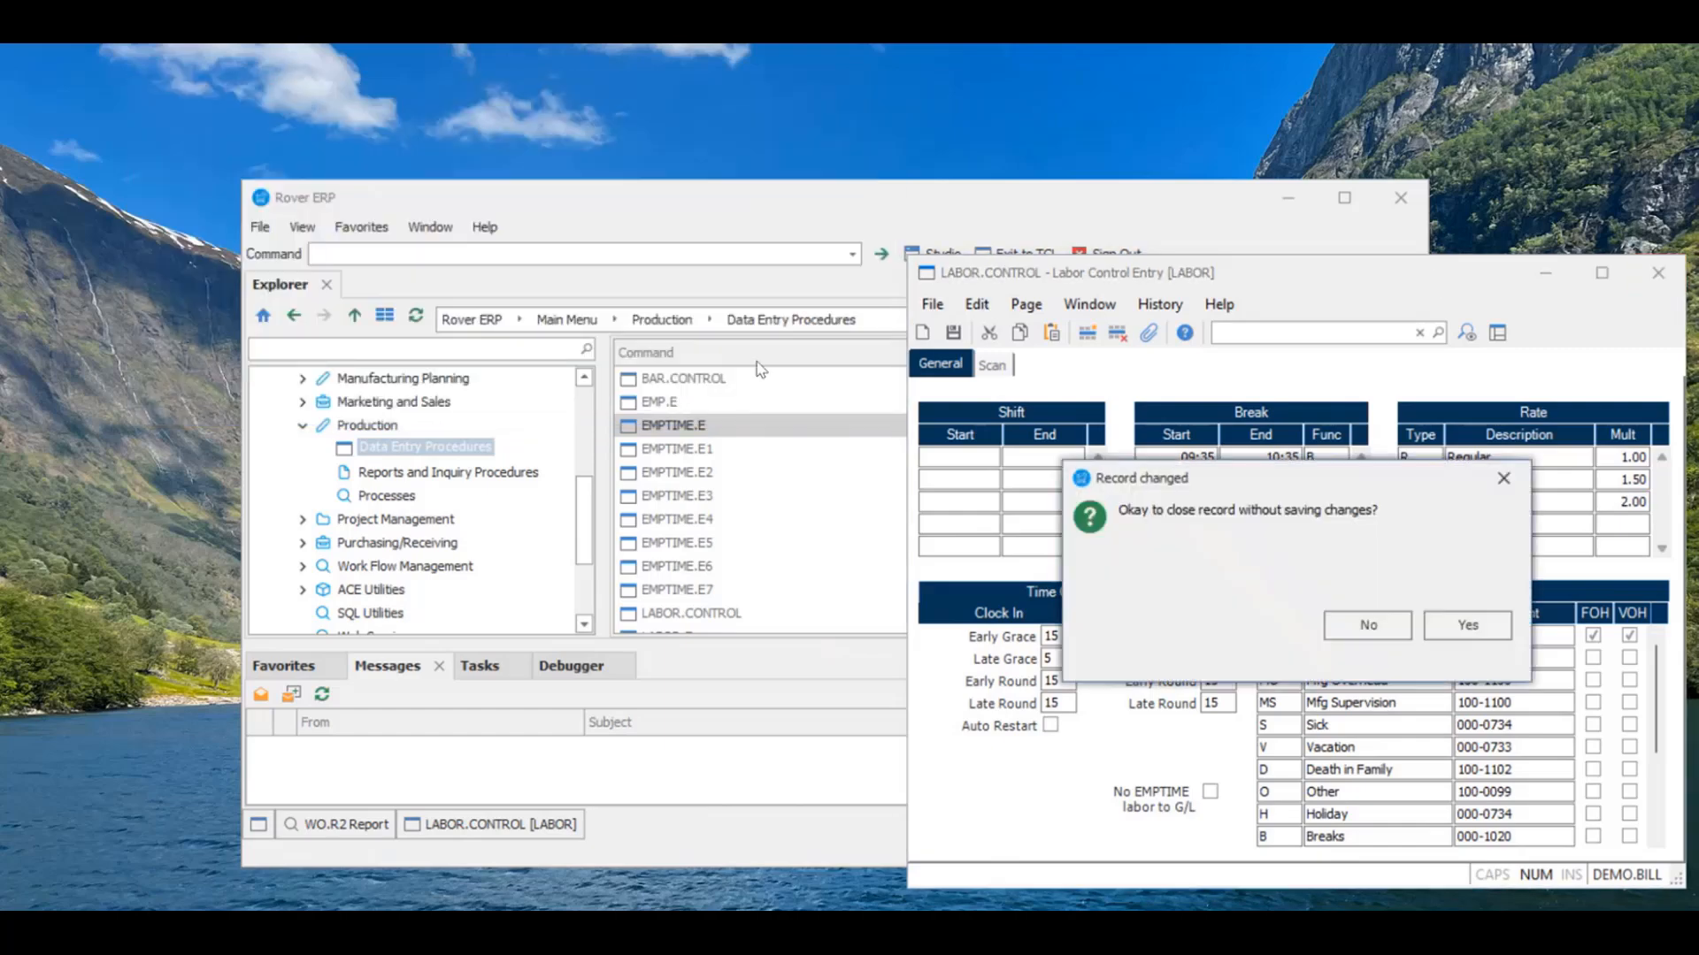
click(1468, 624)
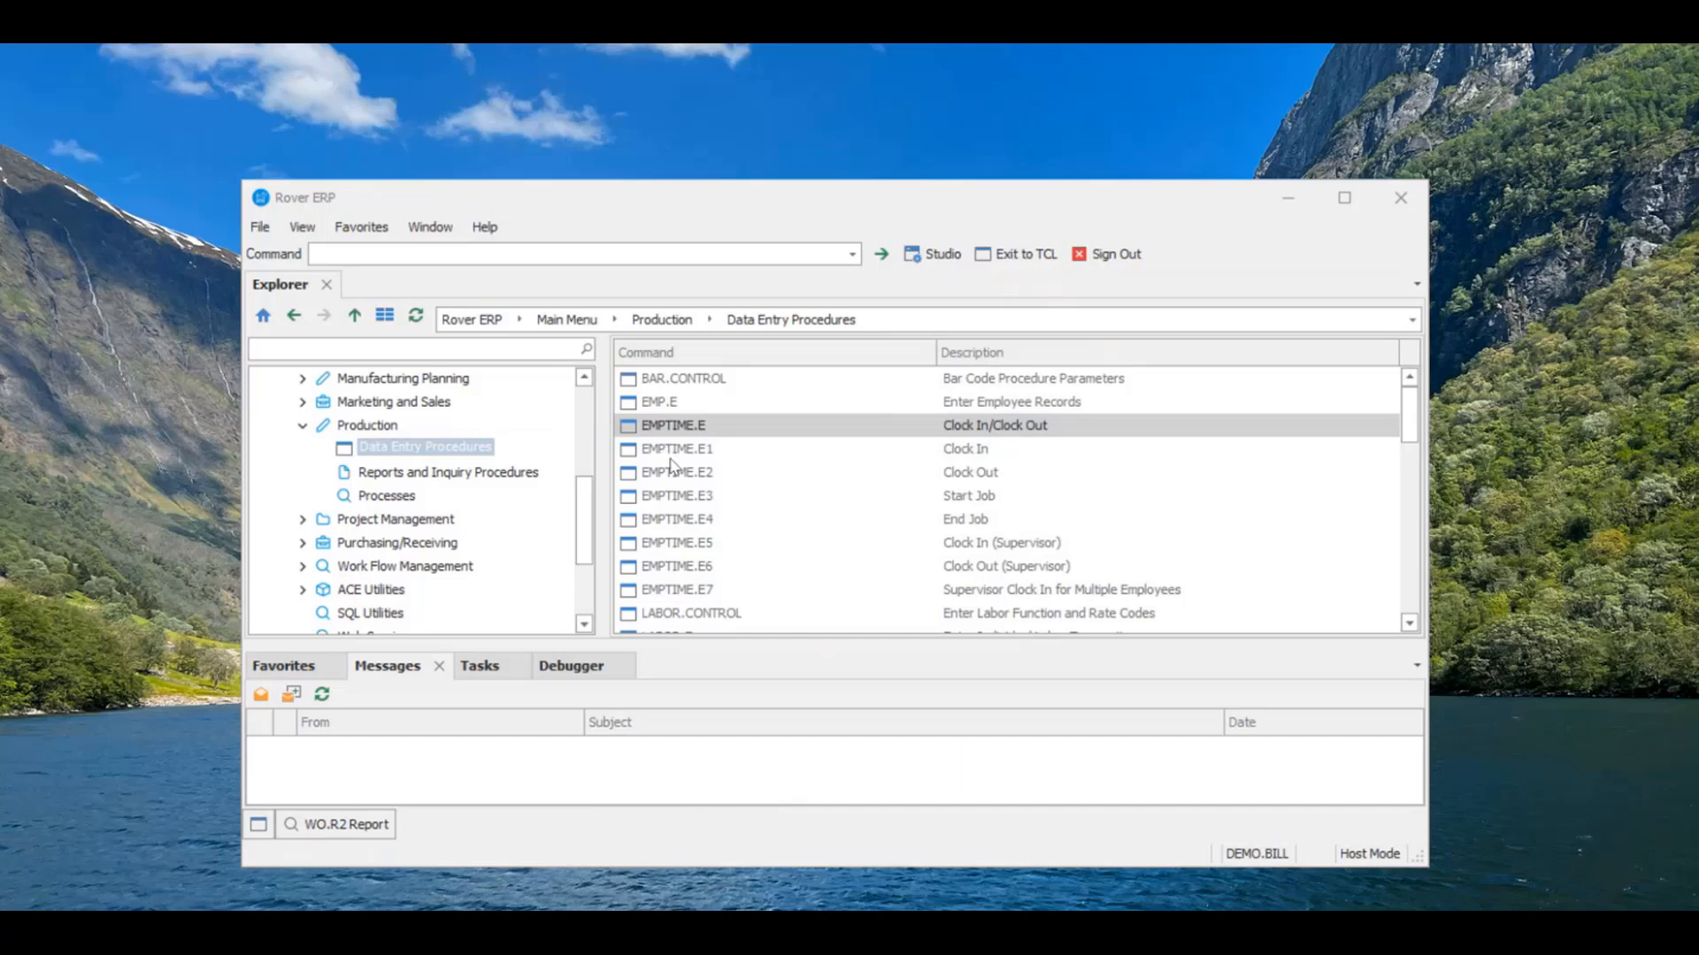
Open Start Job (EMPTIME.E3) and try to start a job for Maintenance Tech 2 by entering the employee ID.
click(674, 494)
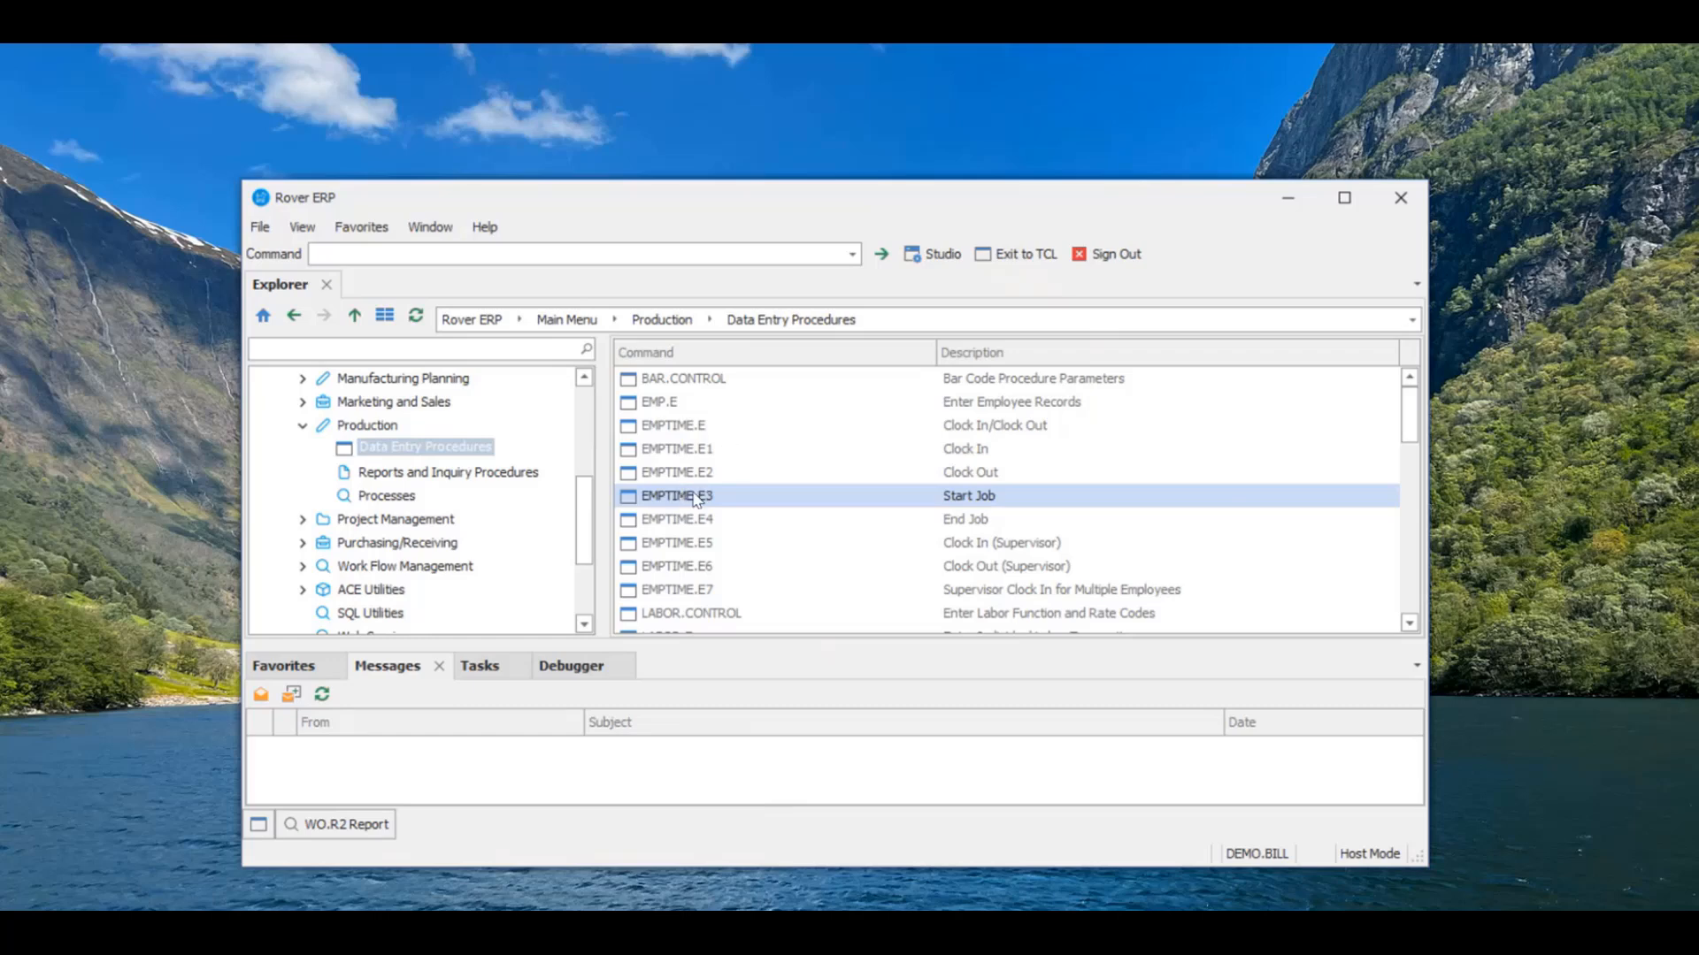
double_click(695, 500)
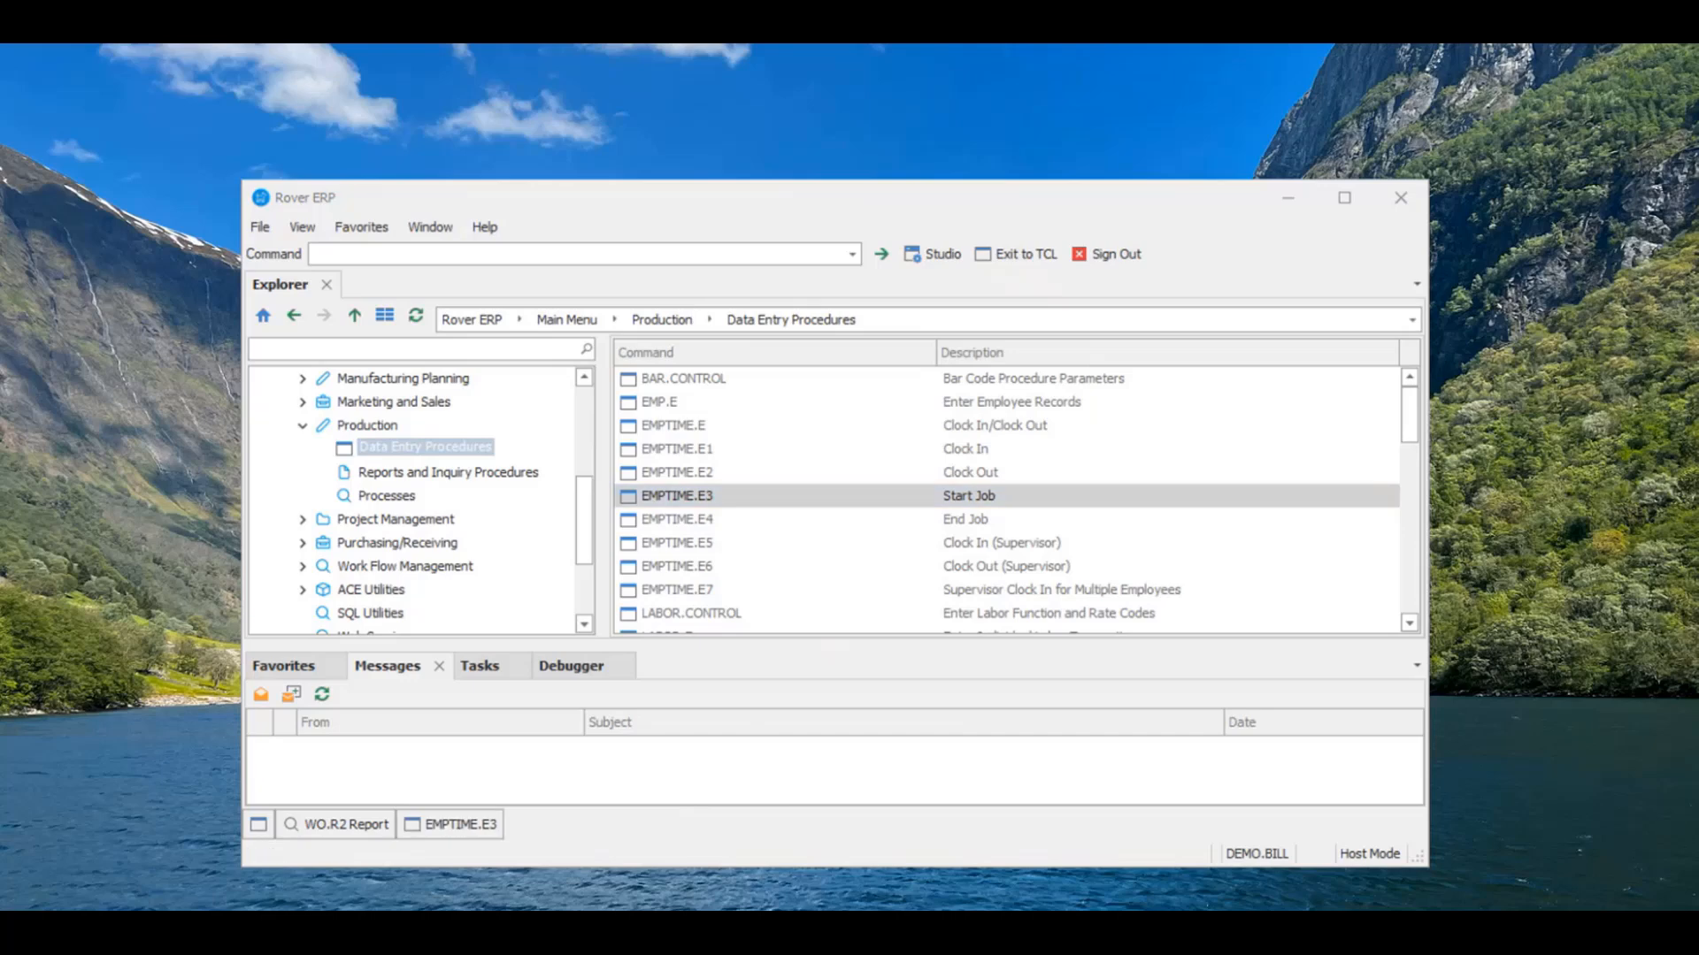
drag(633, 130, 408, 104)
text(203)
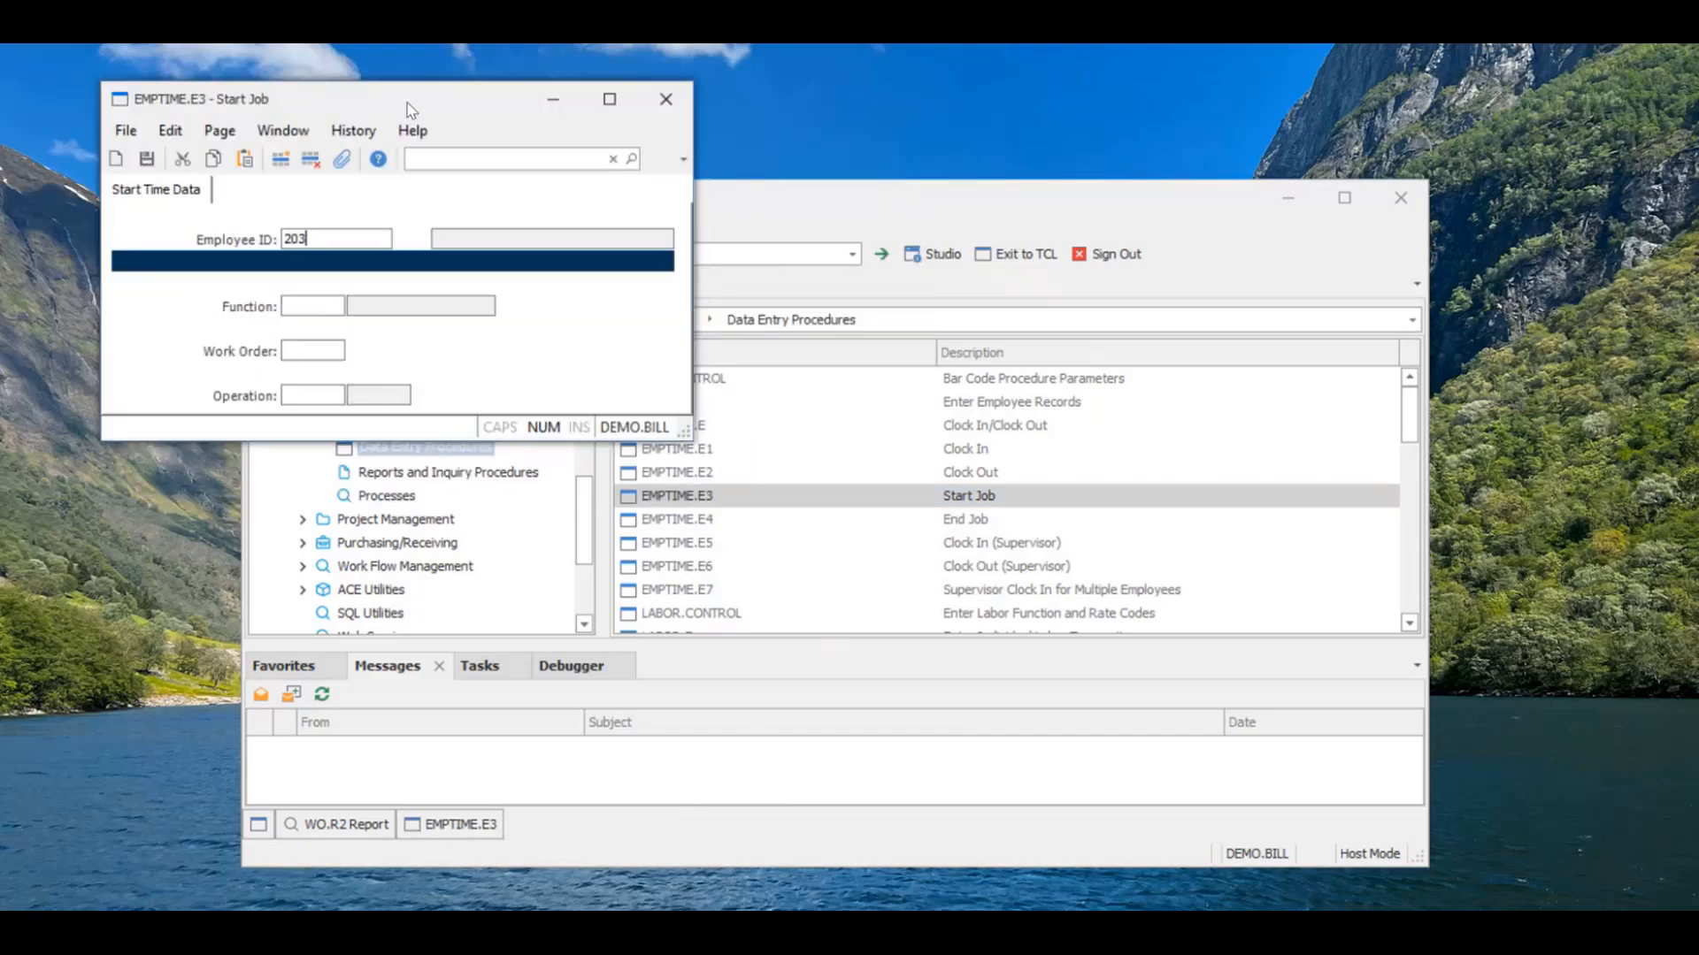
key(Return)
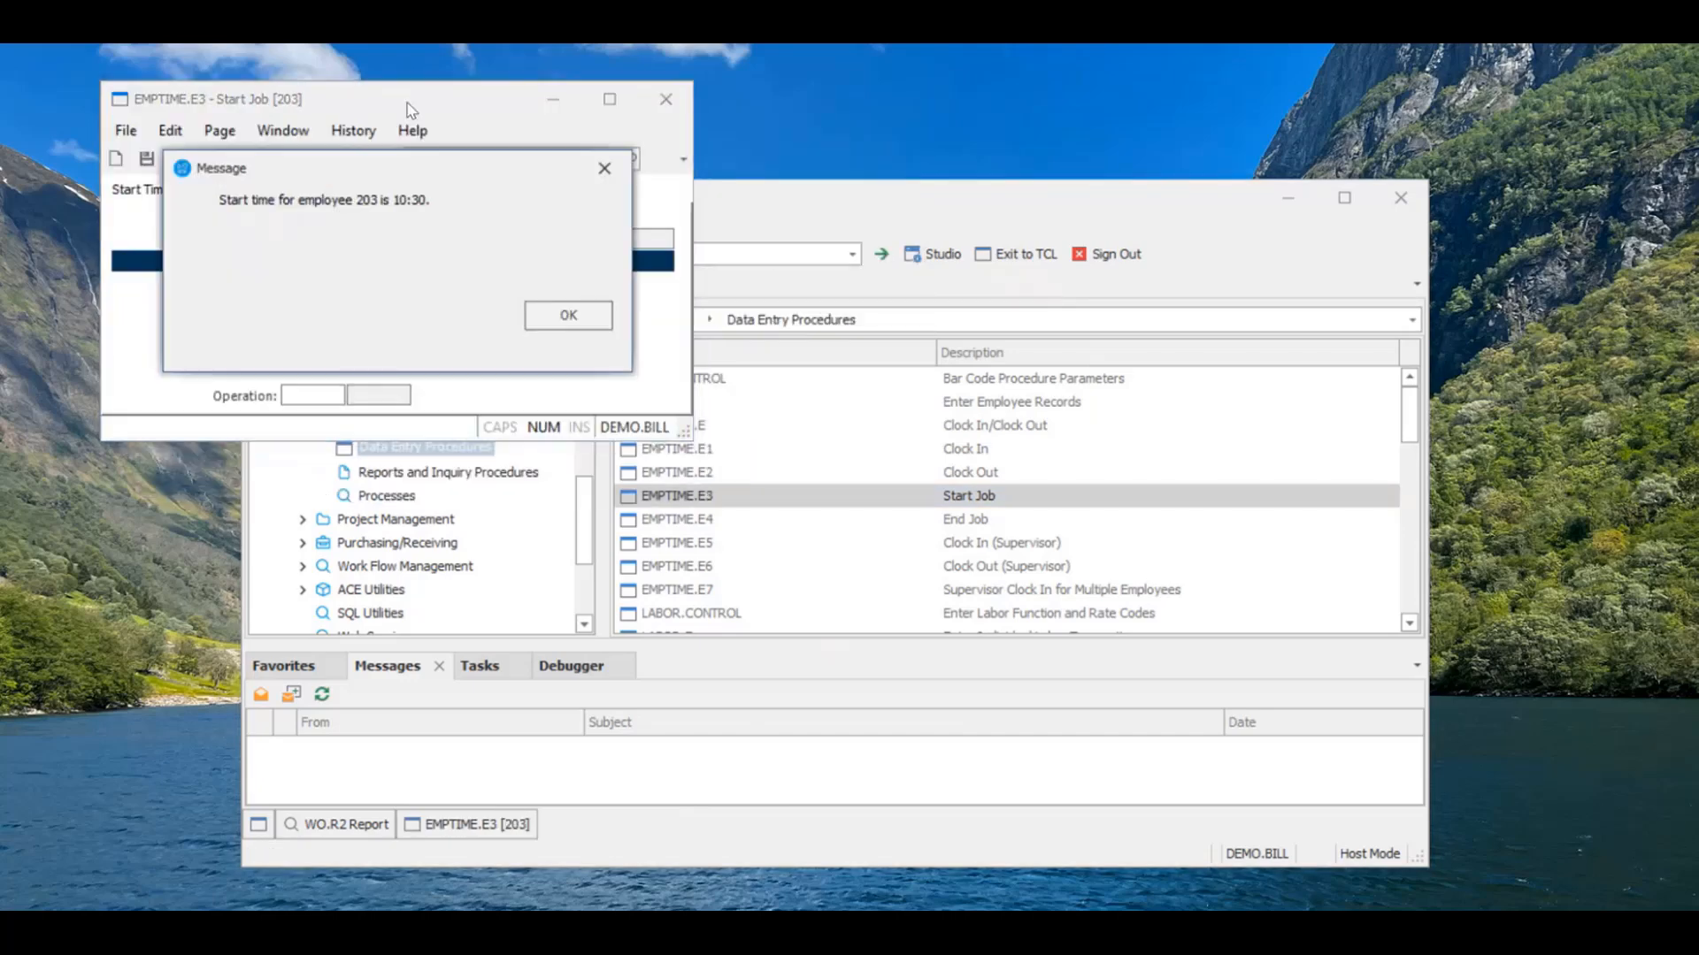
key(Return)
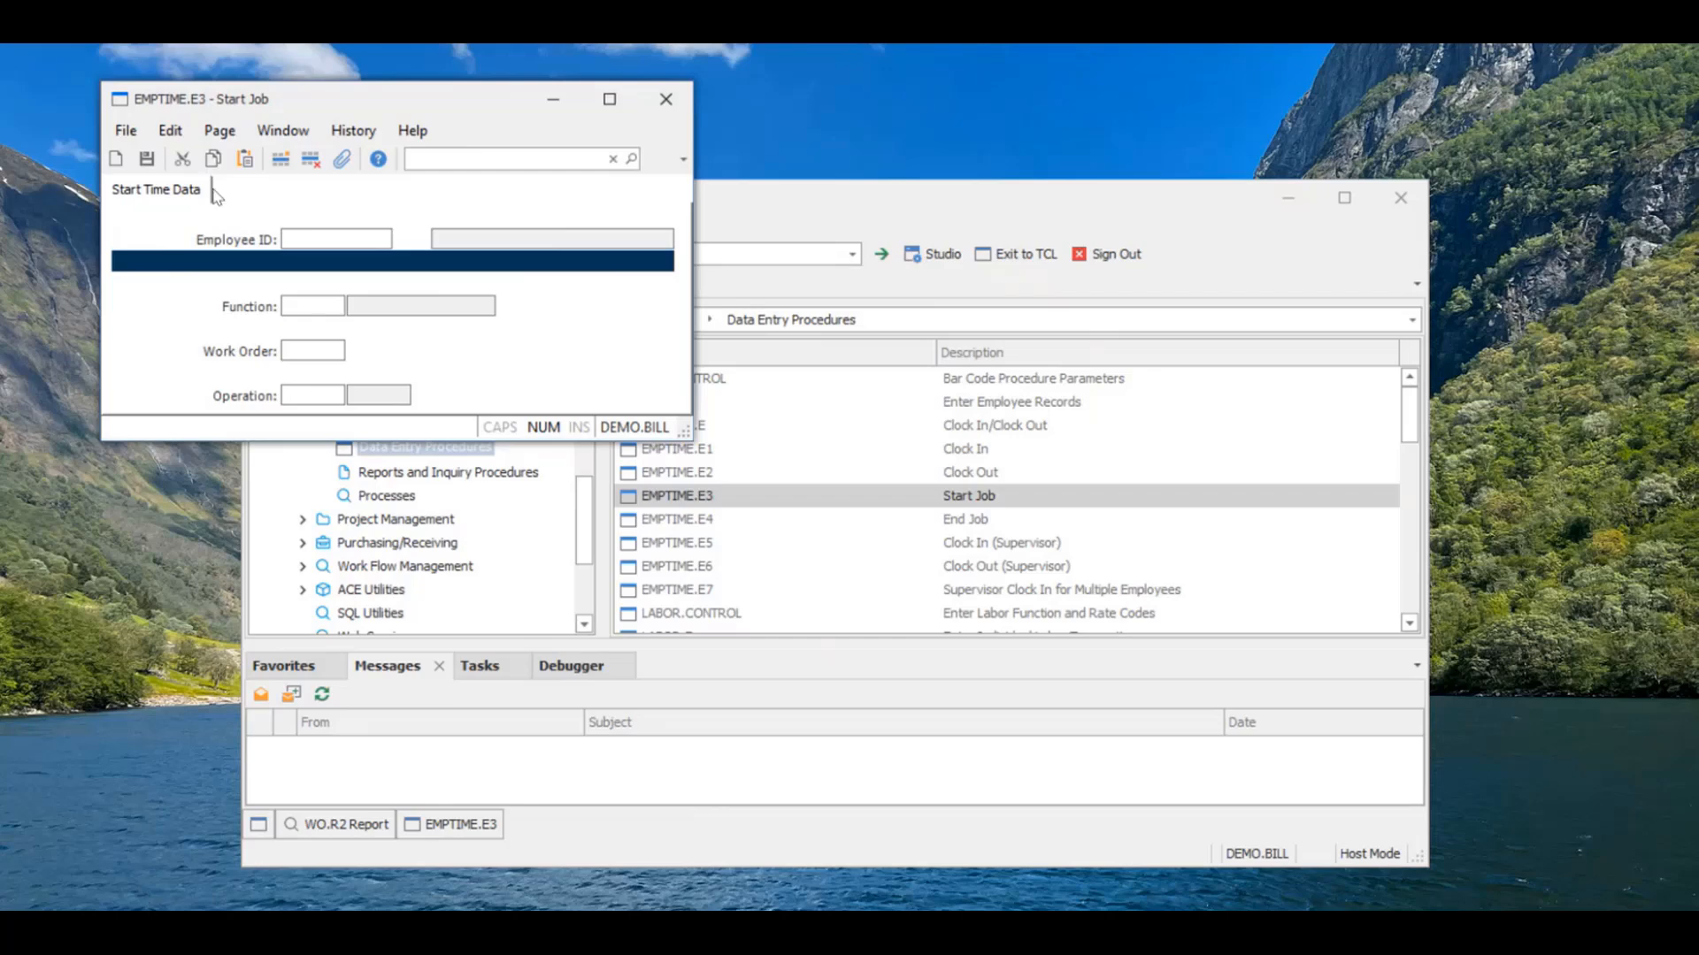
Open Enter Employee Records (EMP.E) and Clock In/Clock Out (EMPTIME.E) from the Production data entry procedures.
click(847, 198)
drag(847, 198, 1013, 258)
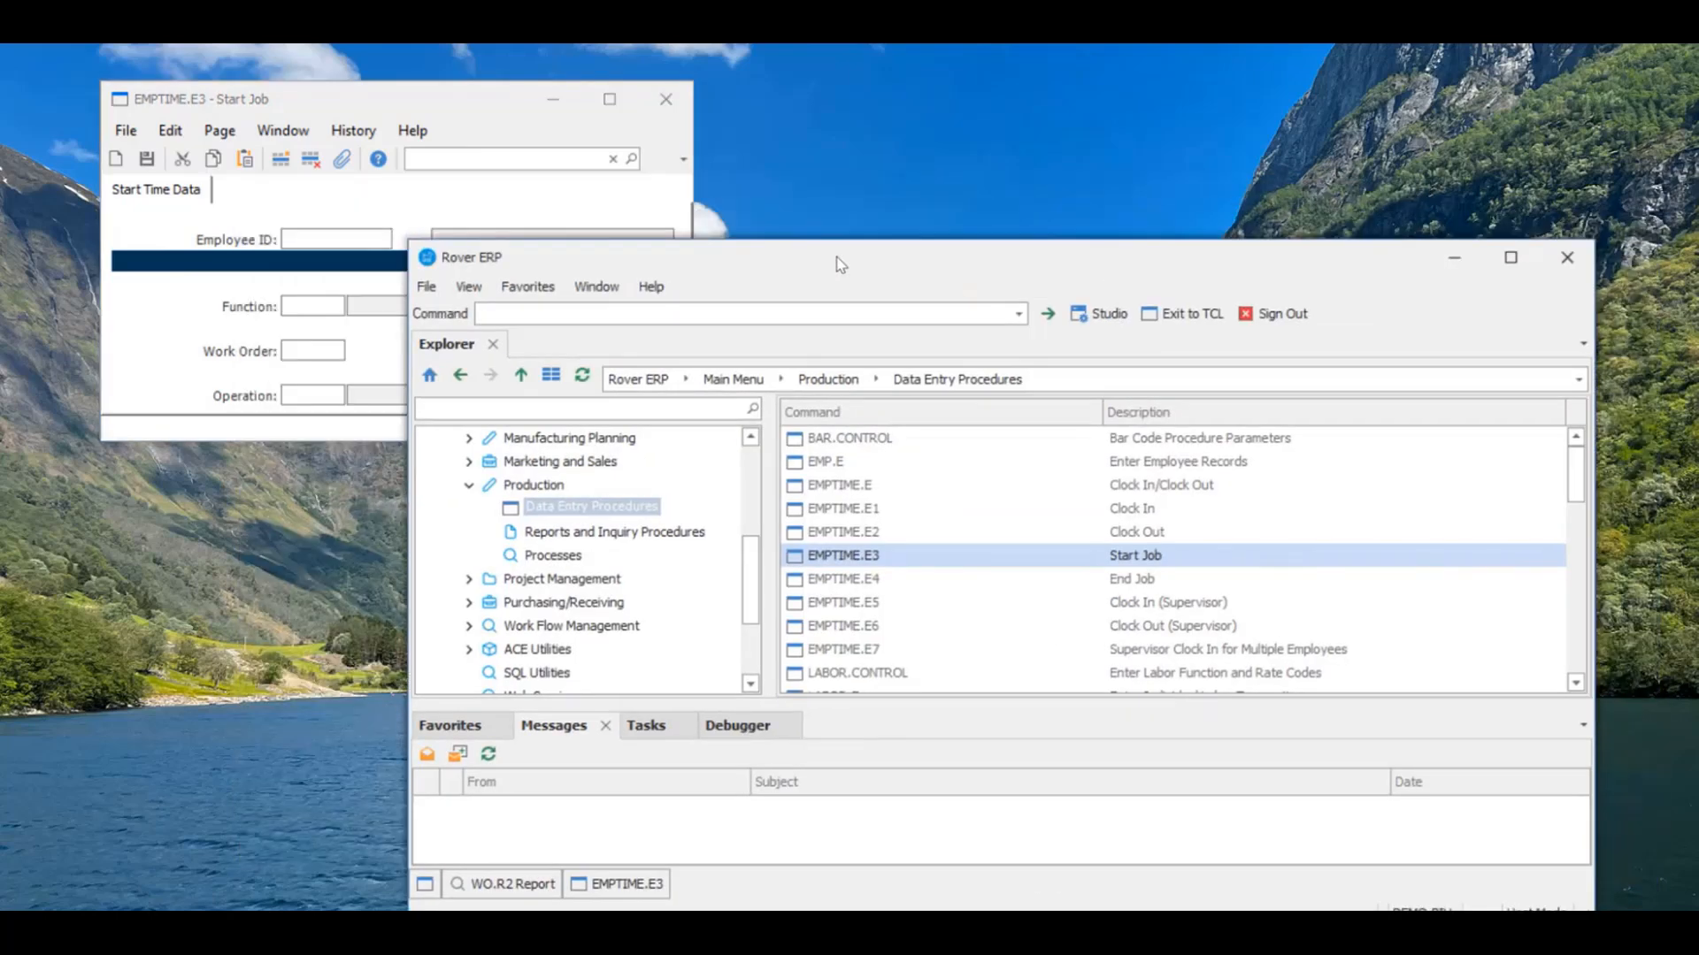
click(832, 464)
double_click(832, 465)
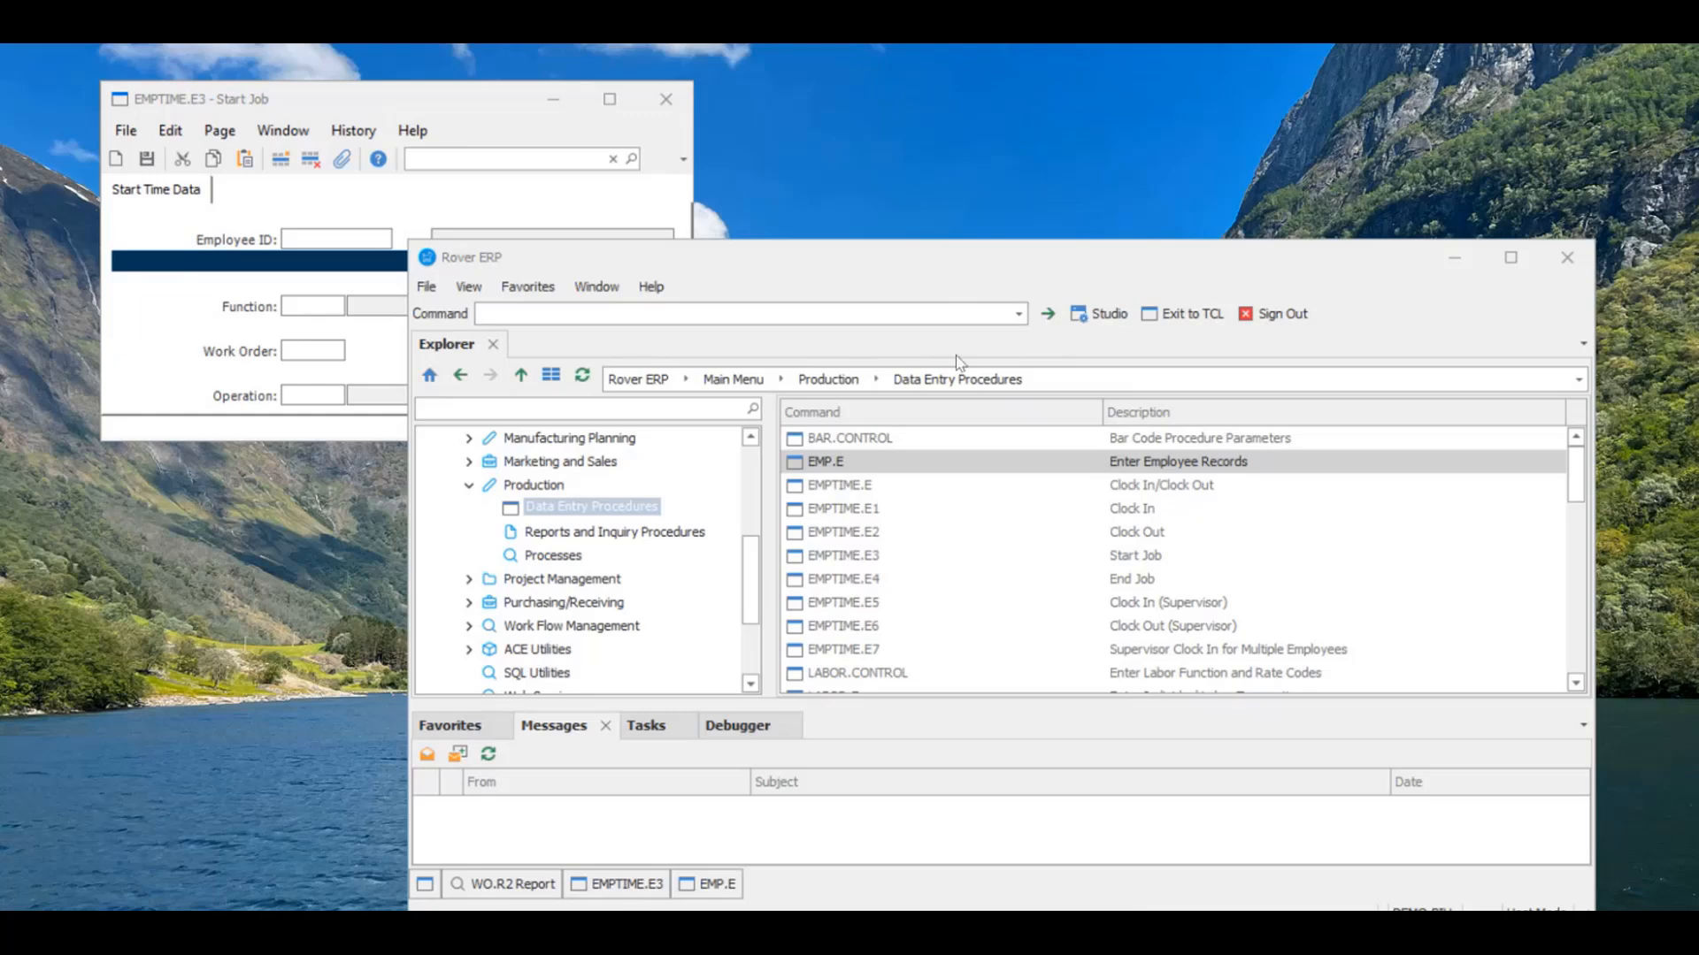
double_click(870, 488)
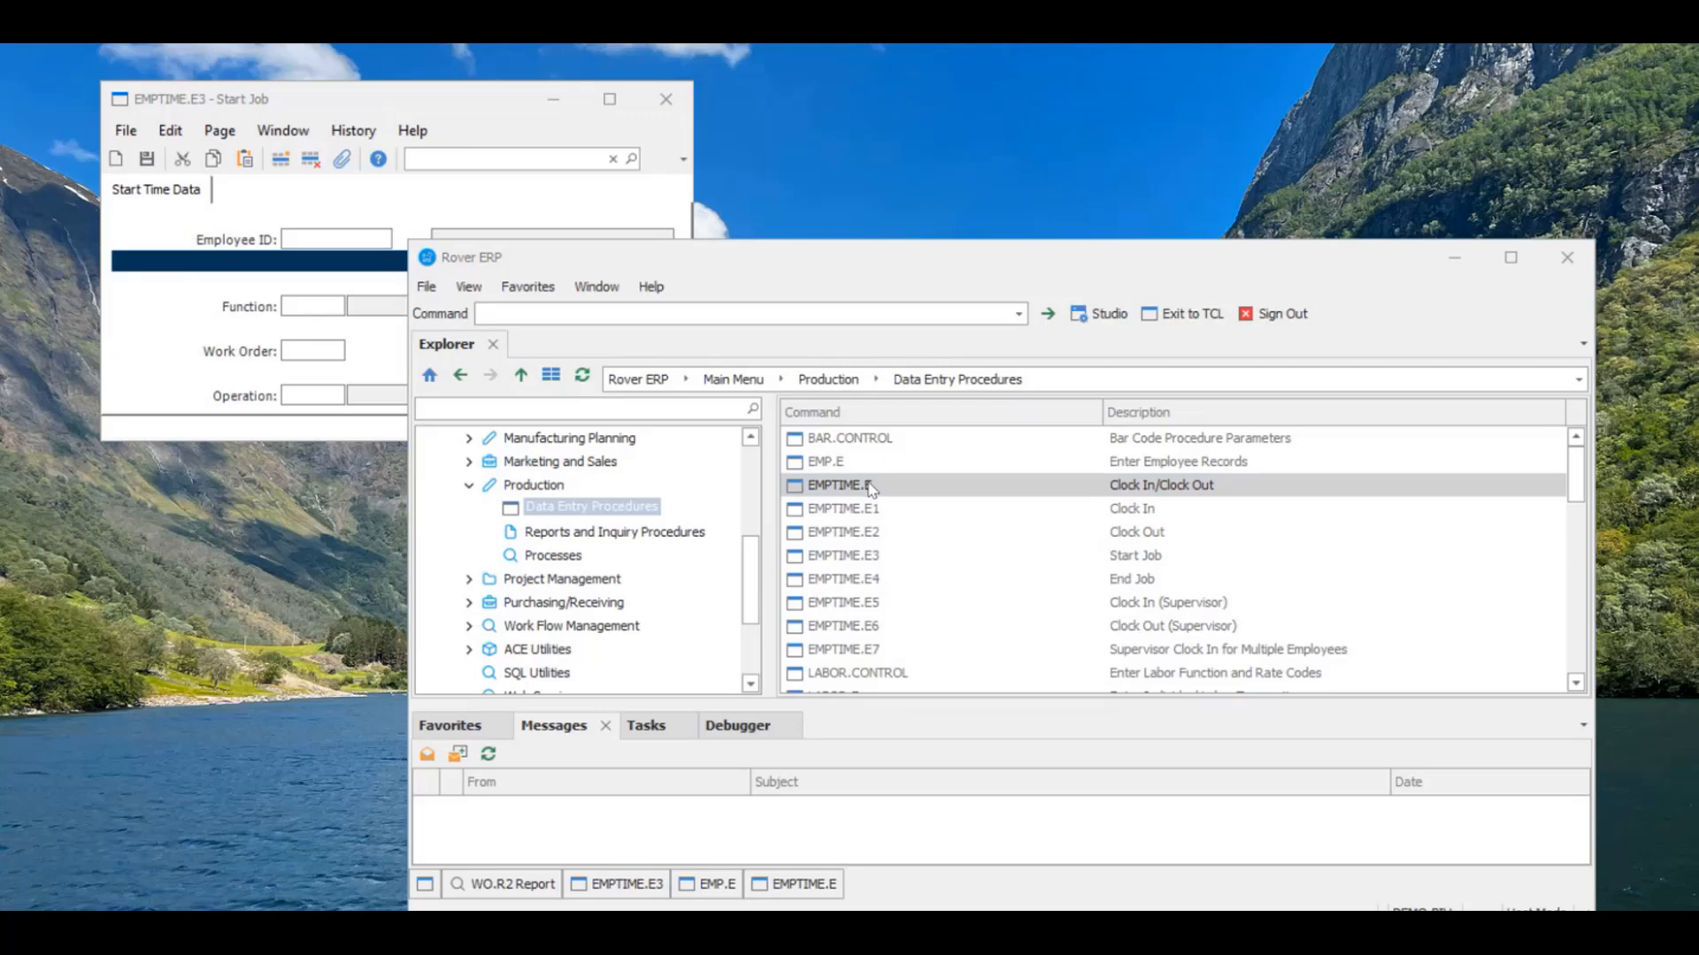
Load the test employee in the Start Job procedure by entering the employee ID.
click(296, 240)
text(205)
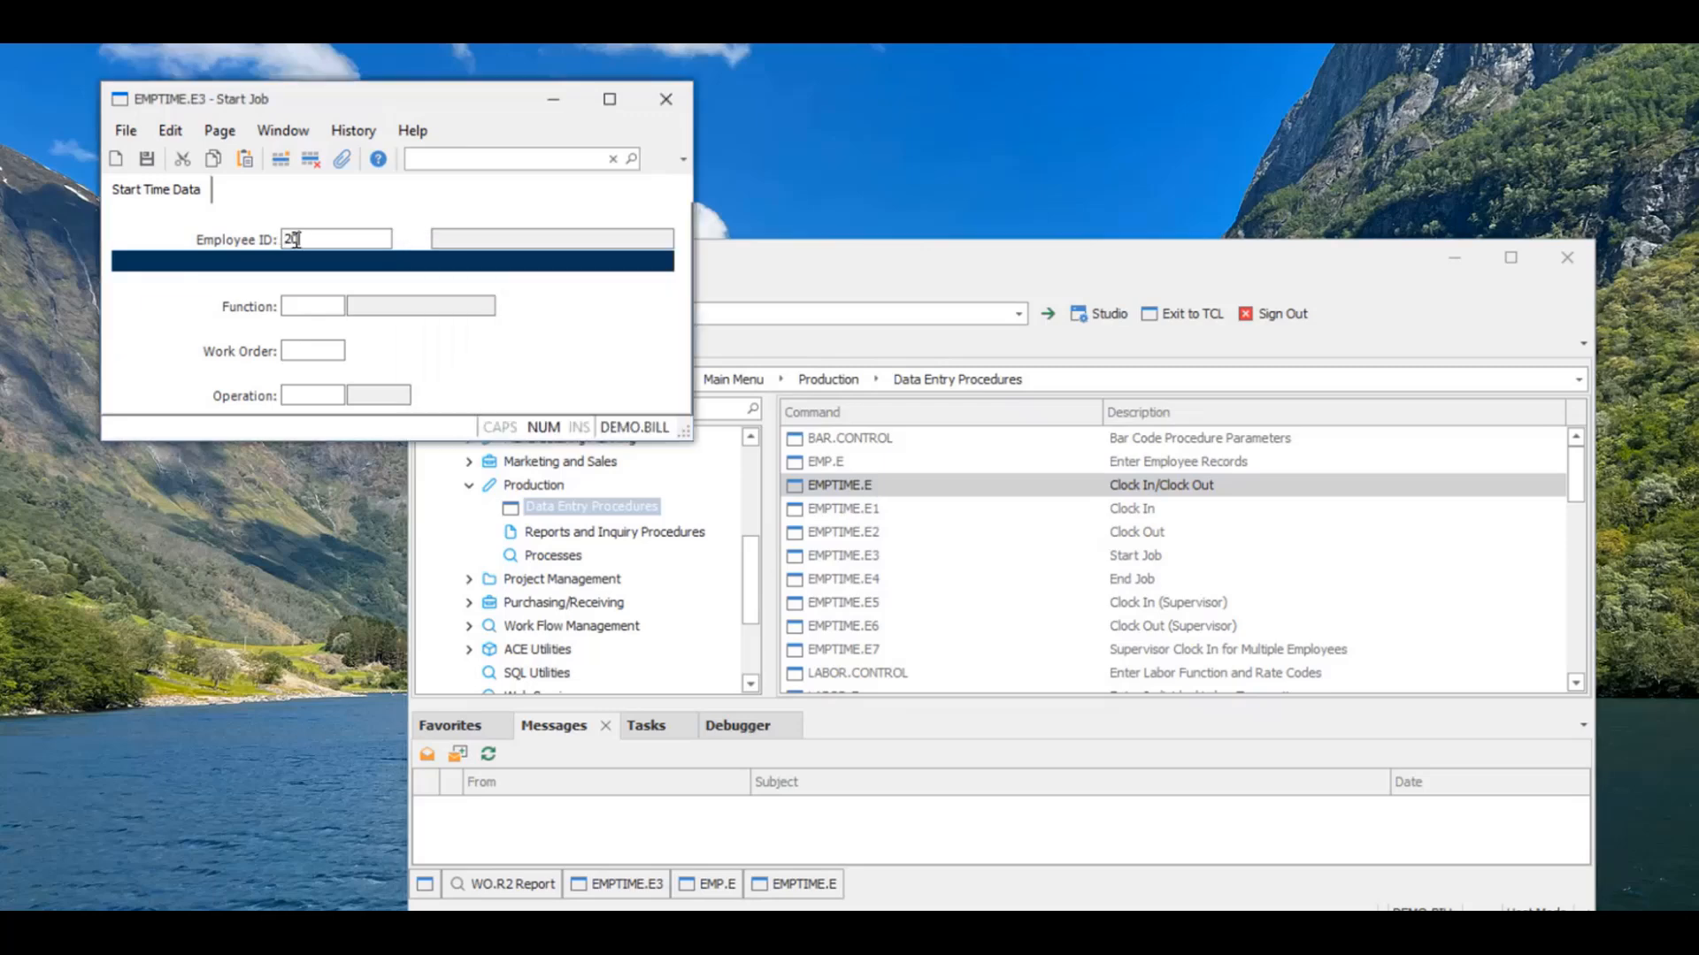
key(Return)
click(502, 238)
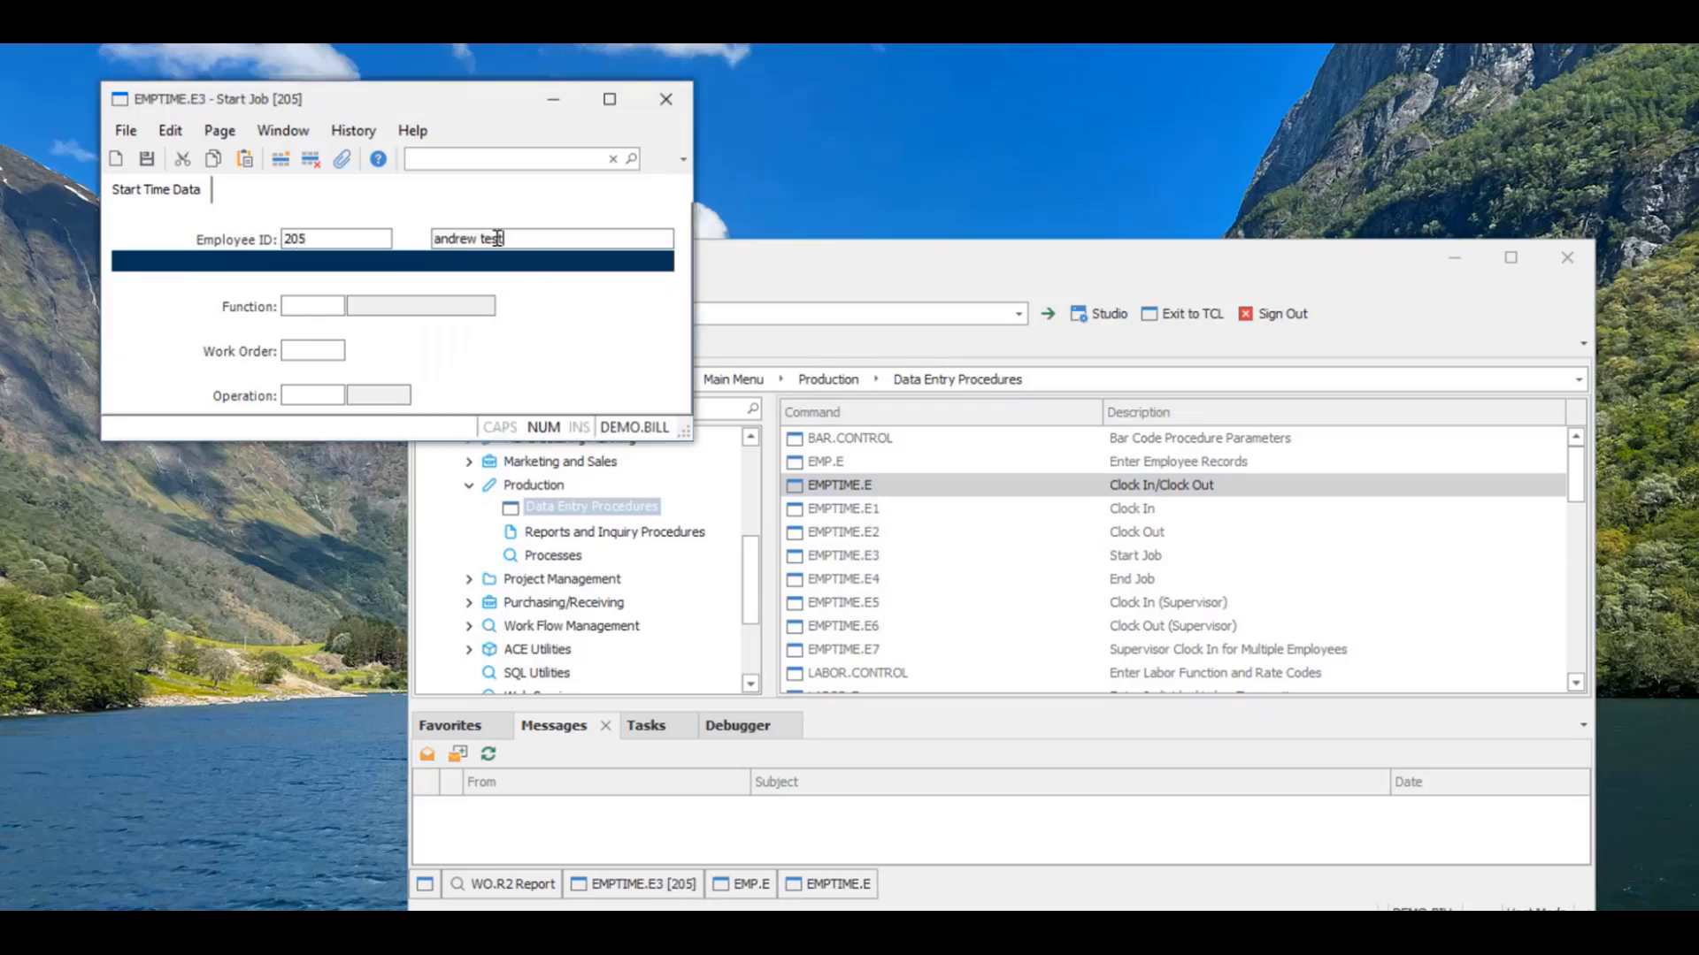
click(416, 138)
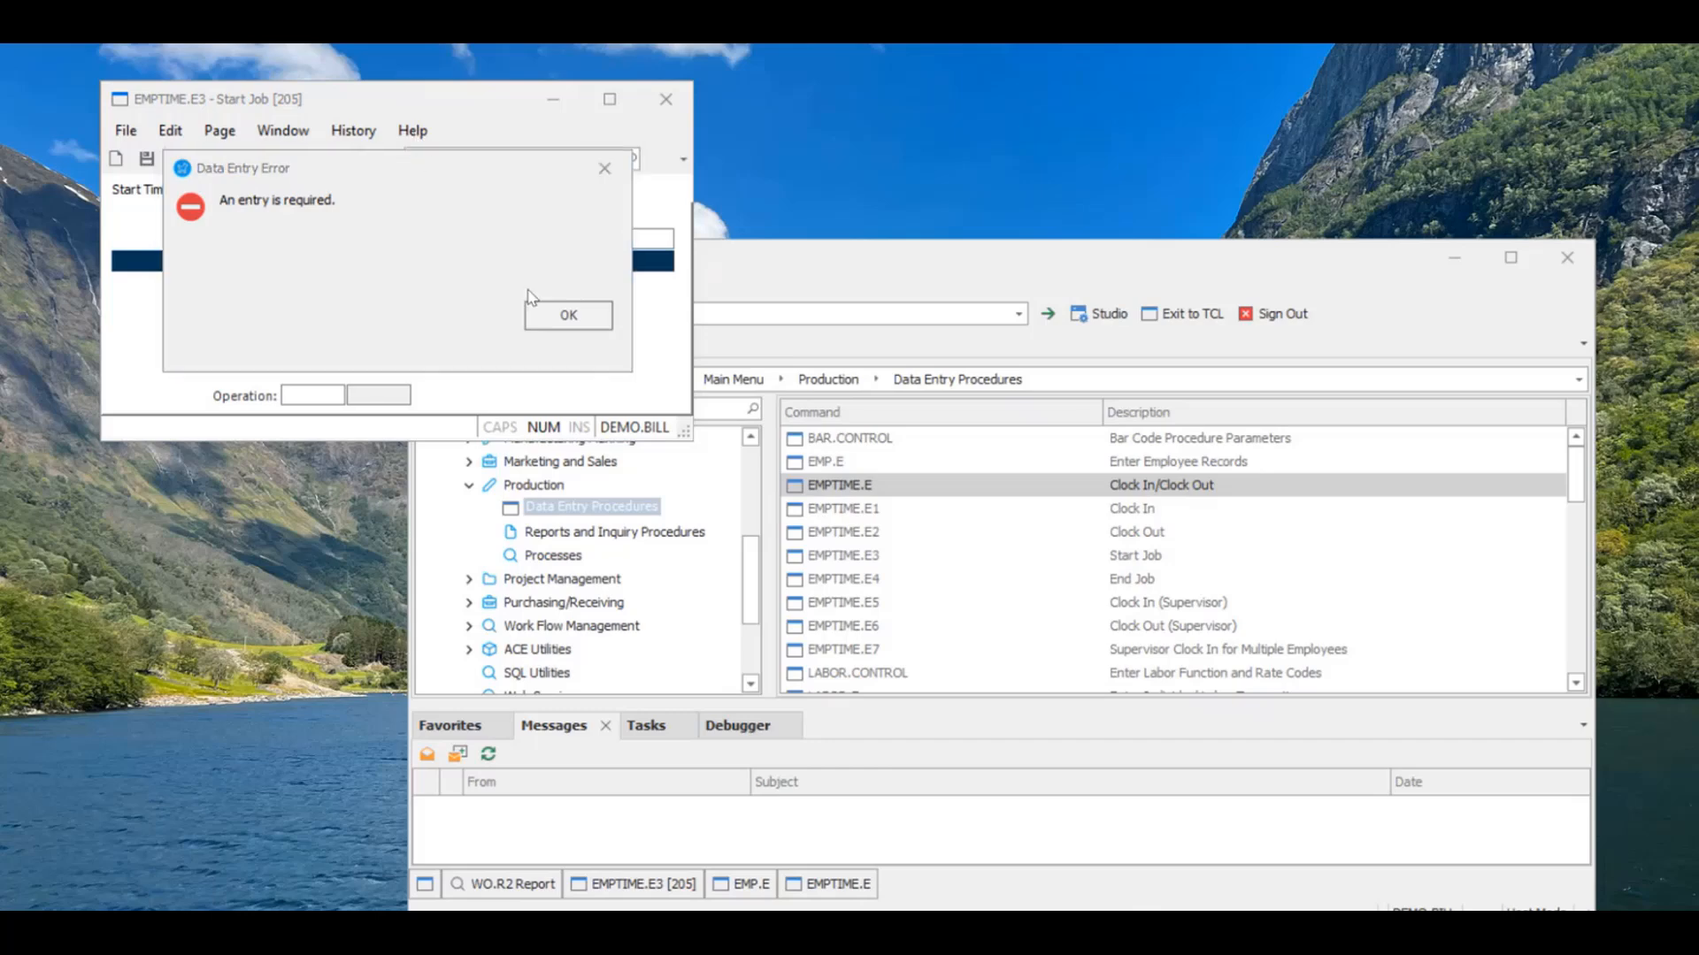
click(545, 322)
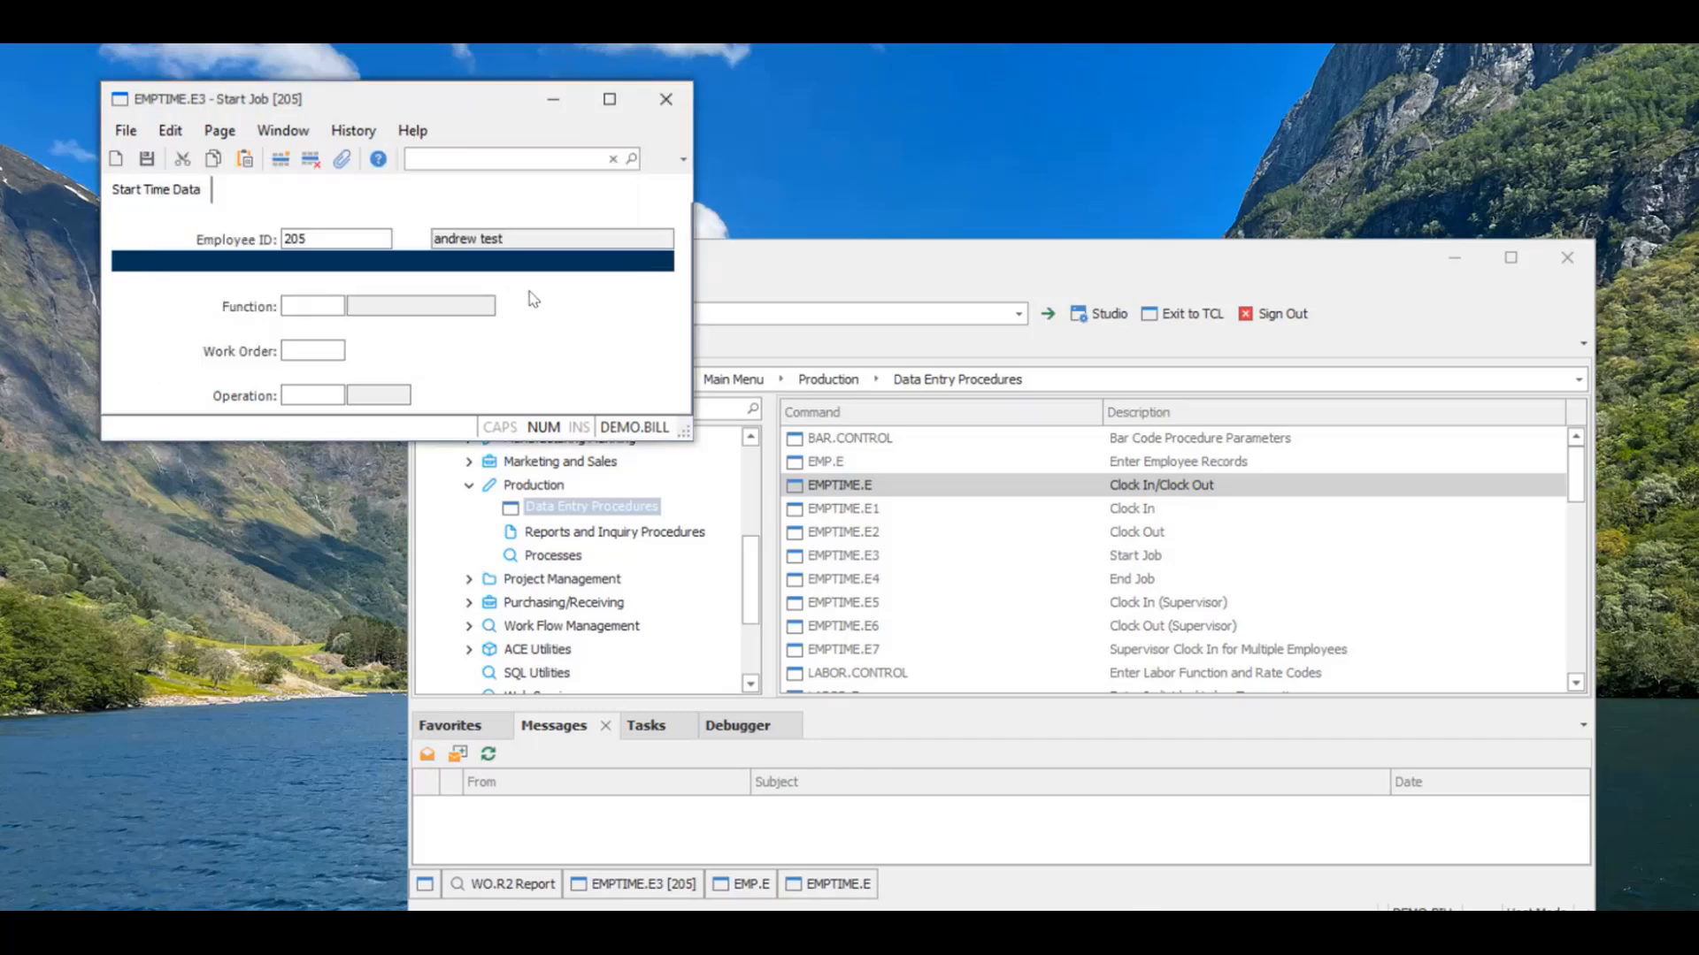
Try to set the job's function to 1 in the Start Job record.
click(296, 352)
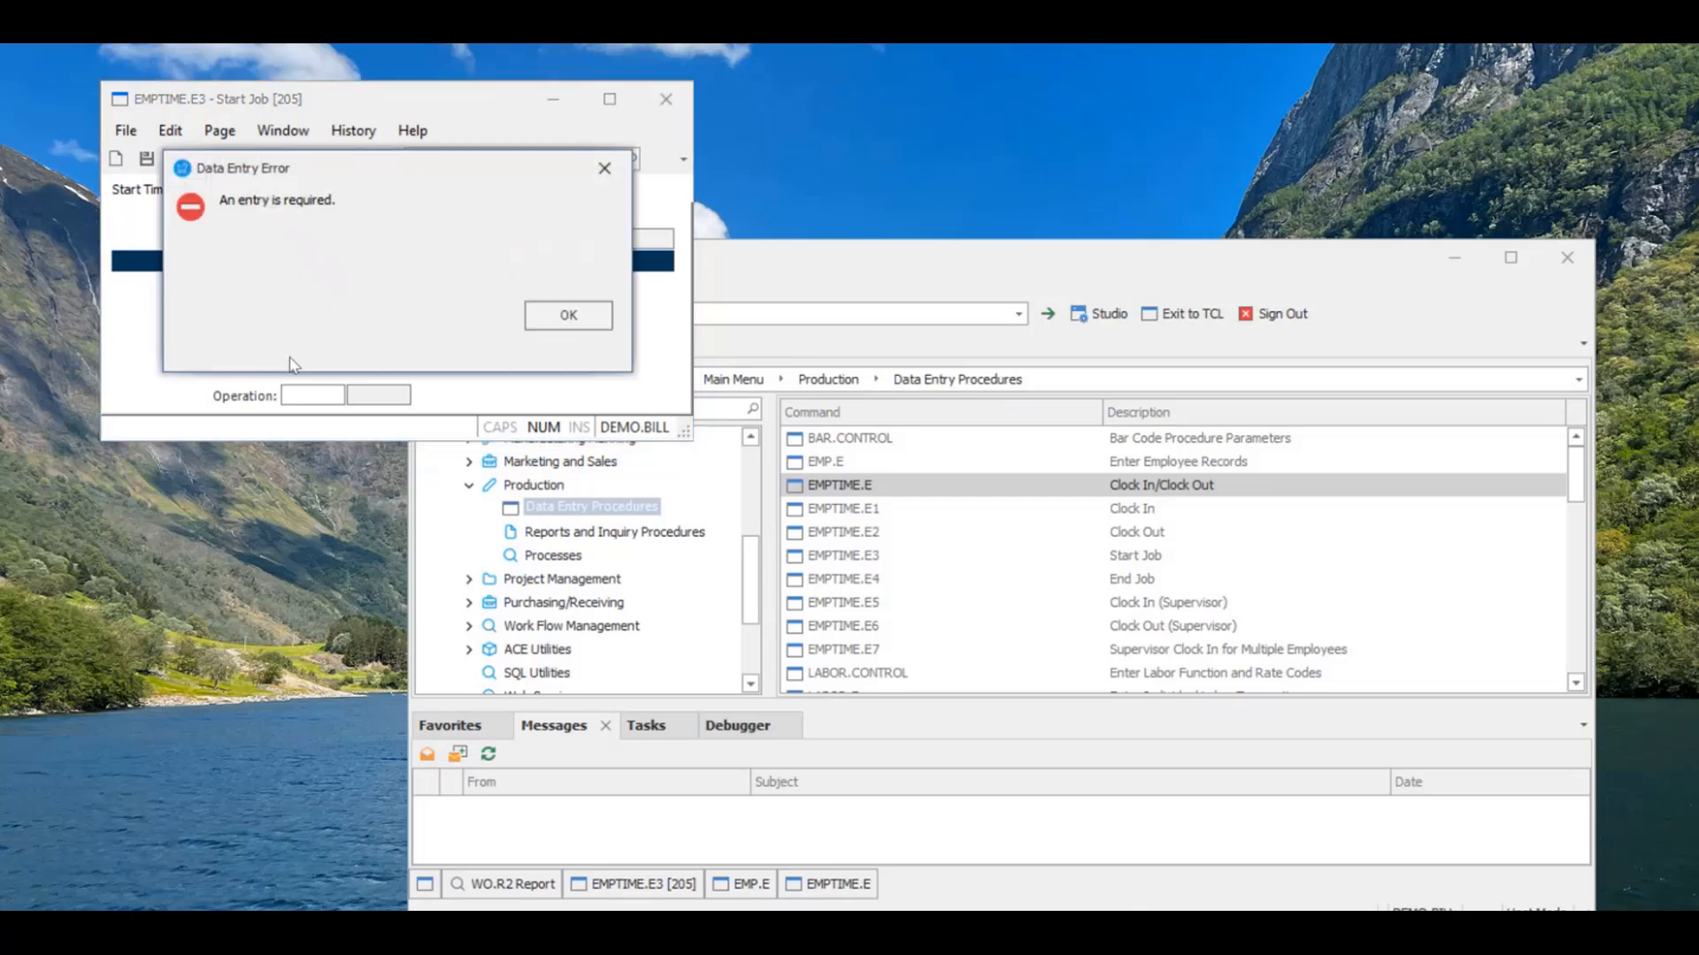
key(Return)
text(1)
key(Return)
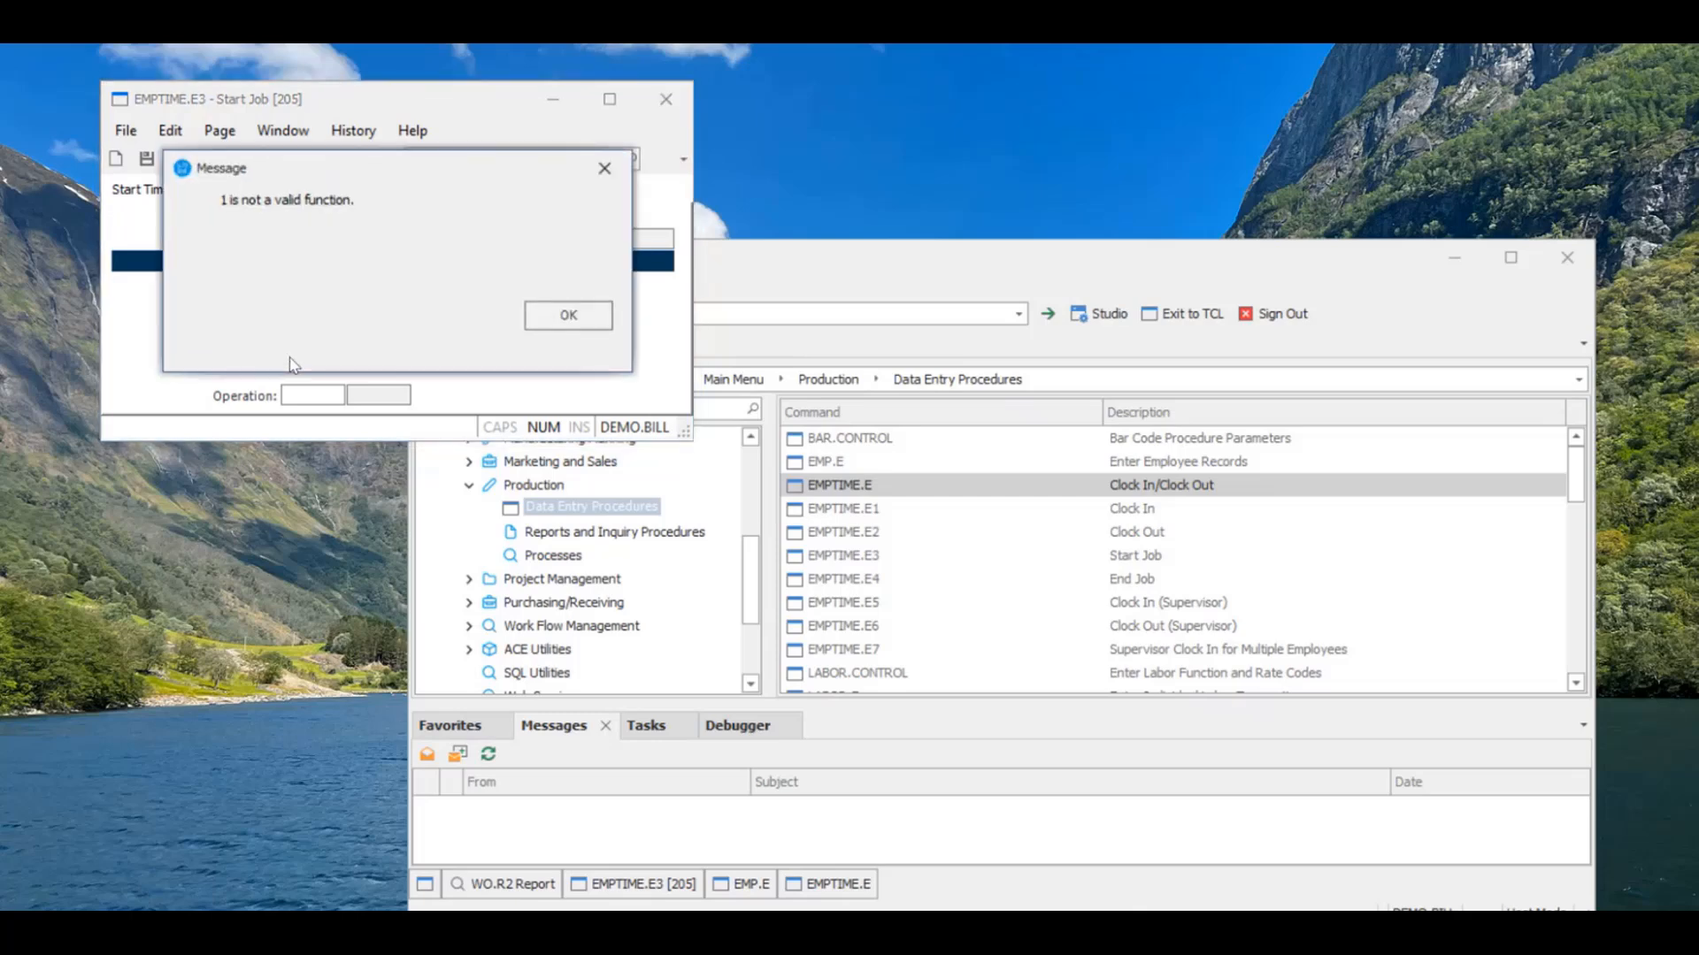
key(Return)
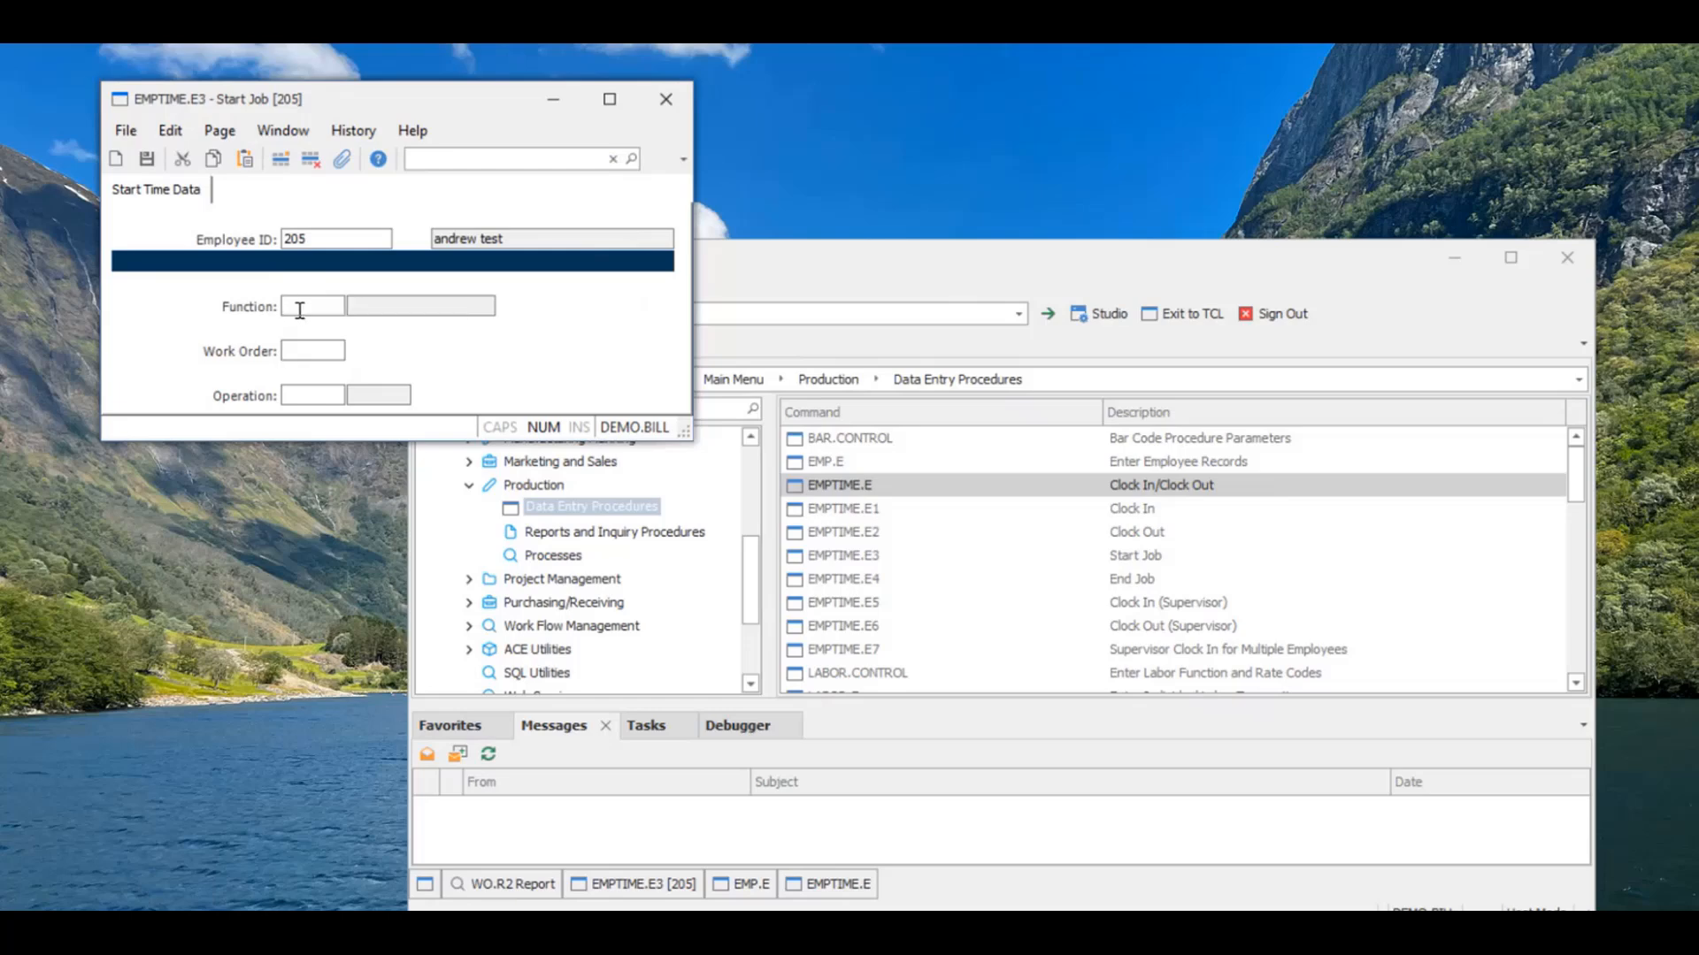
Set the job's function to wo, enter the work order number, set the operation to 1, and save the job start.
text(wo)
key(Return)
text(991)
key(Return)
text(1)
key(Return)
key(Return)
drag(305, 401, 257, 396)
click(146, 161)
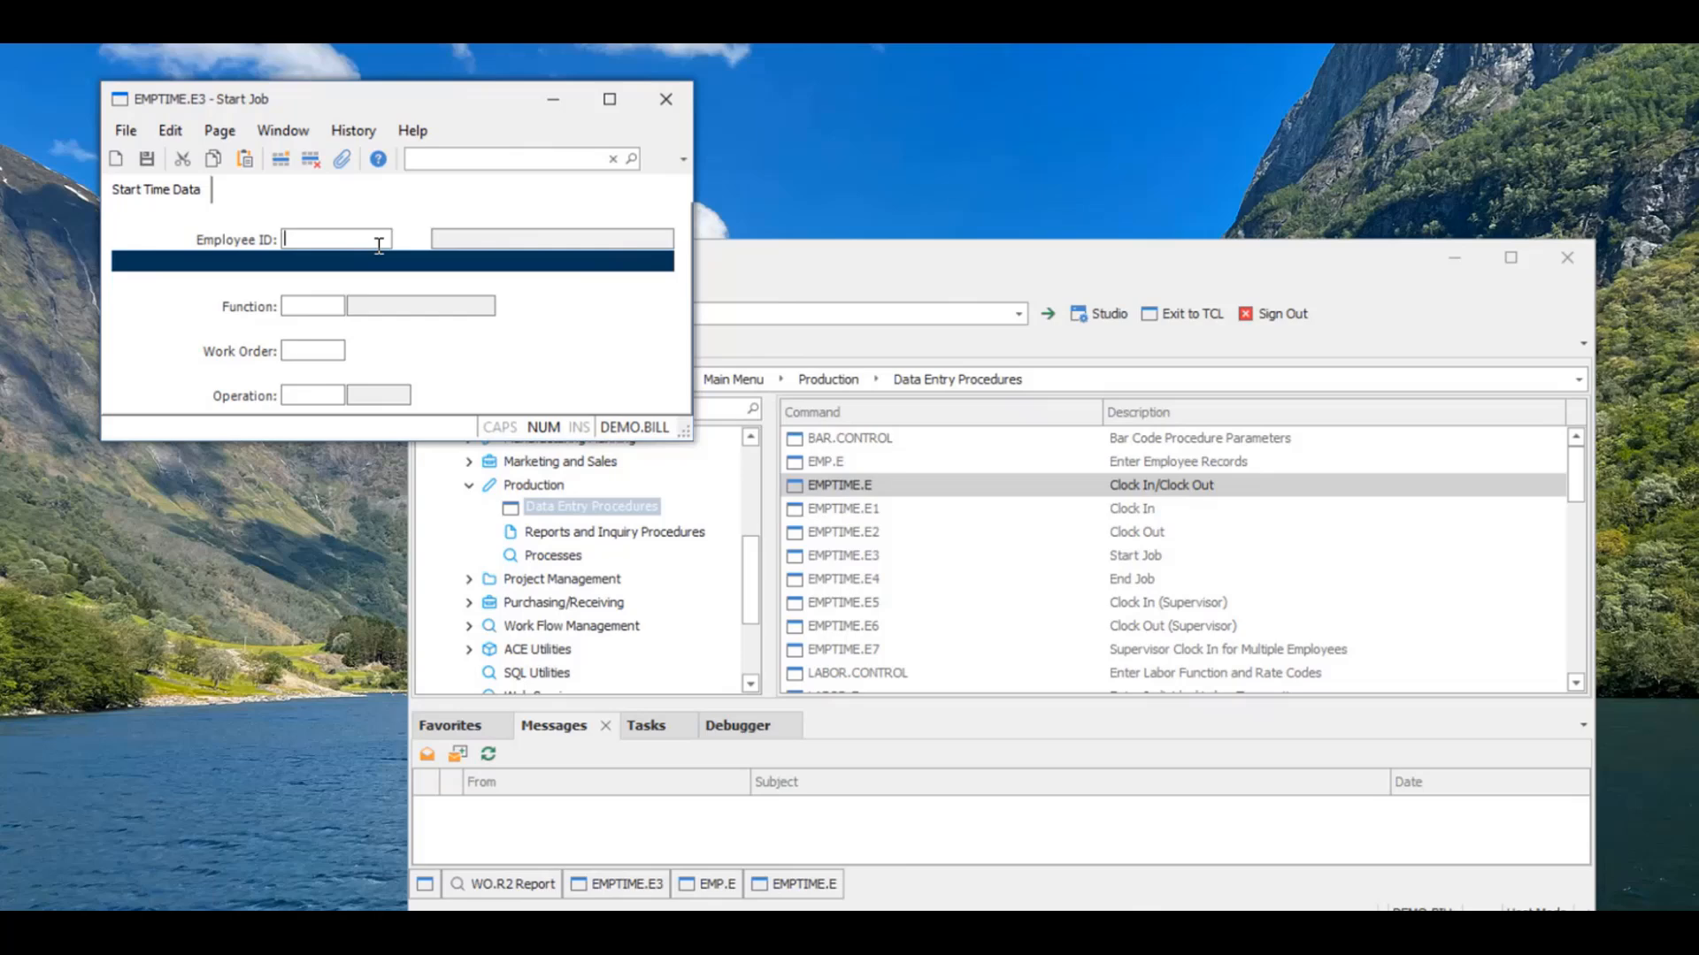
Open End Job (EMPTIME.E4), load the test employee by entering the employee ID, and save to end the job.
click(854, 582)
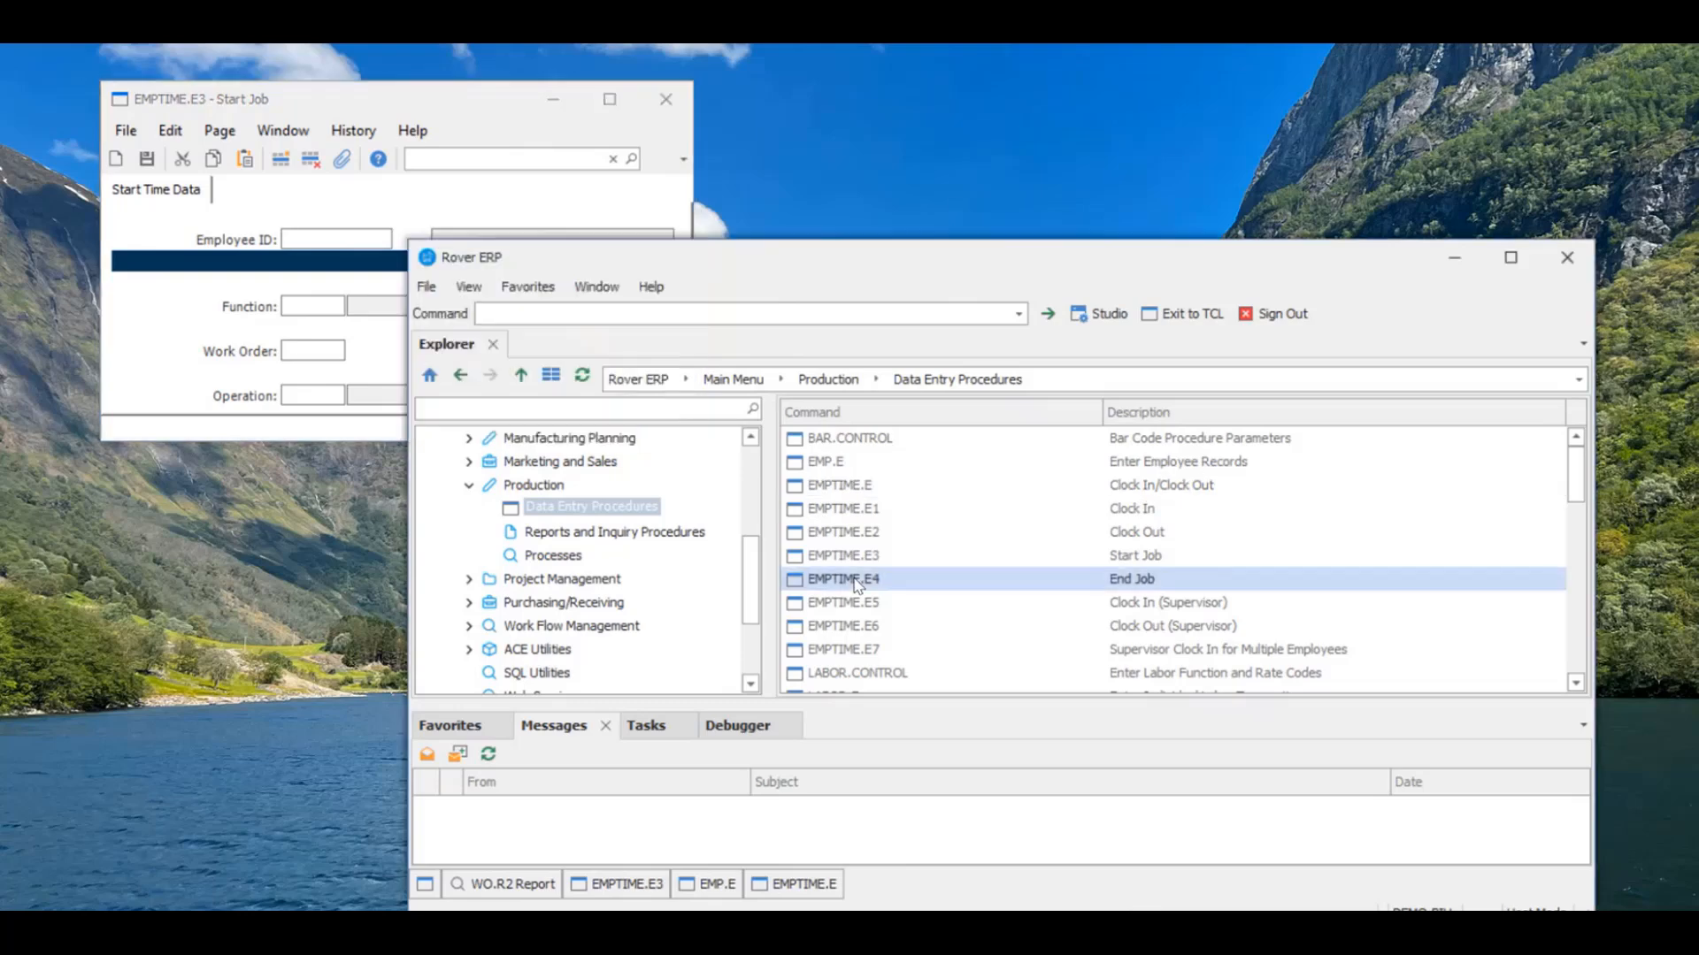
double_click(854, 582)
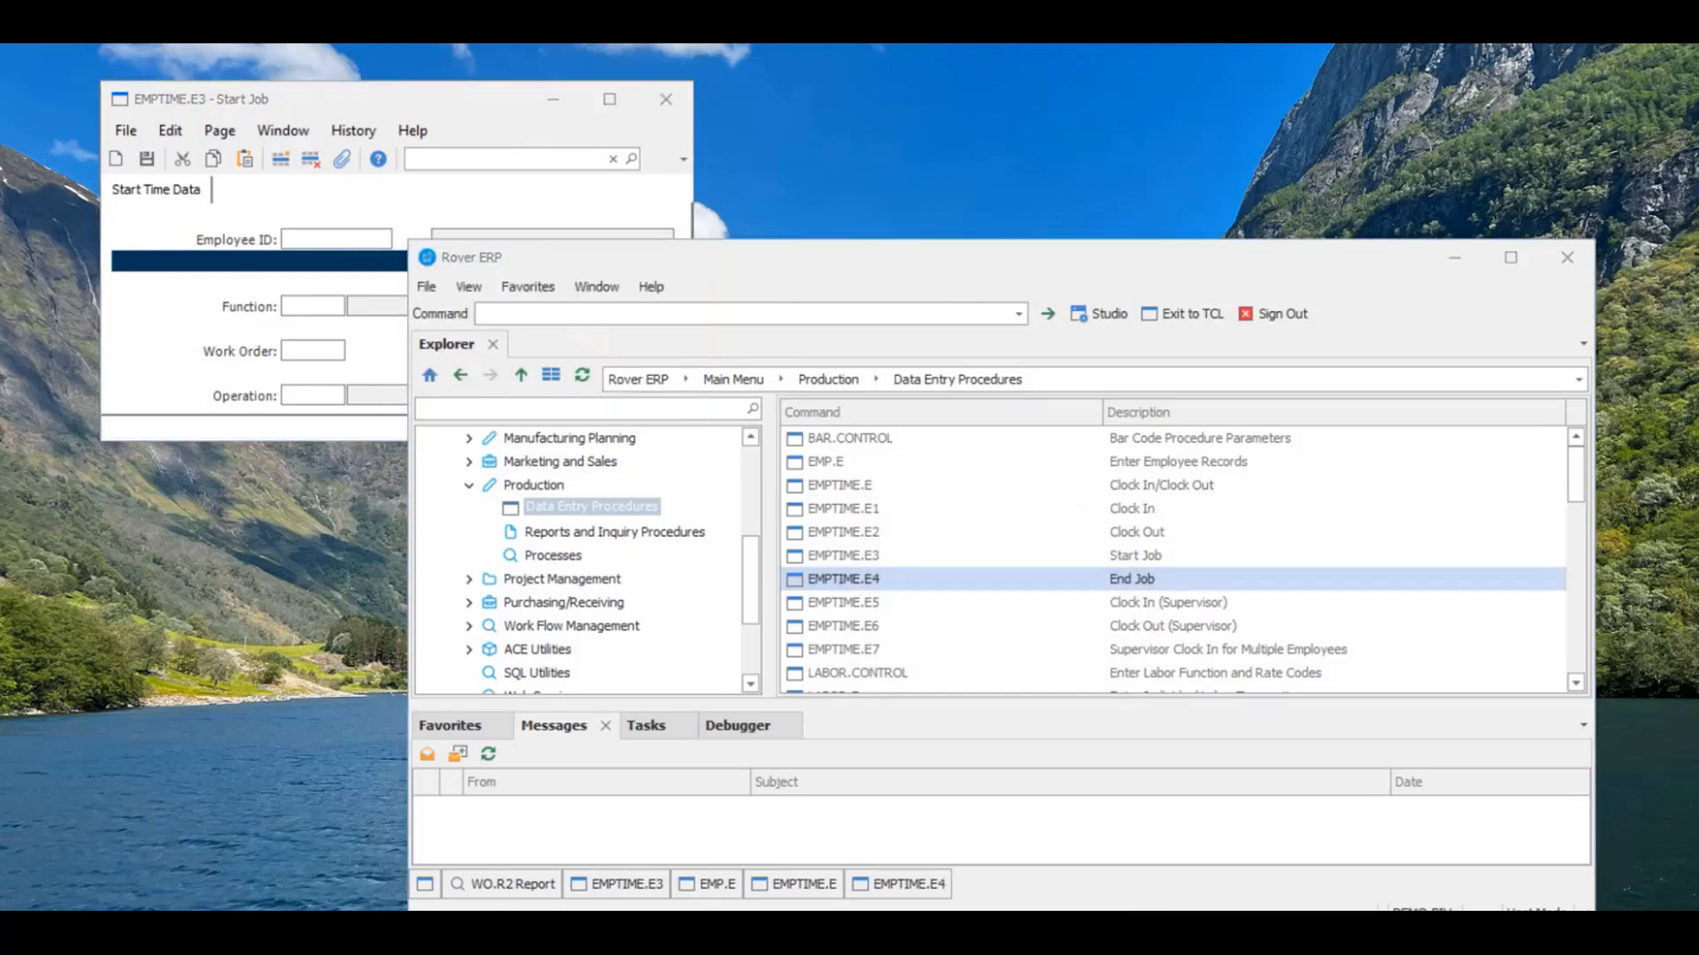
drag(860, 44, 1039, 60)
text(205)
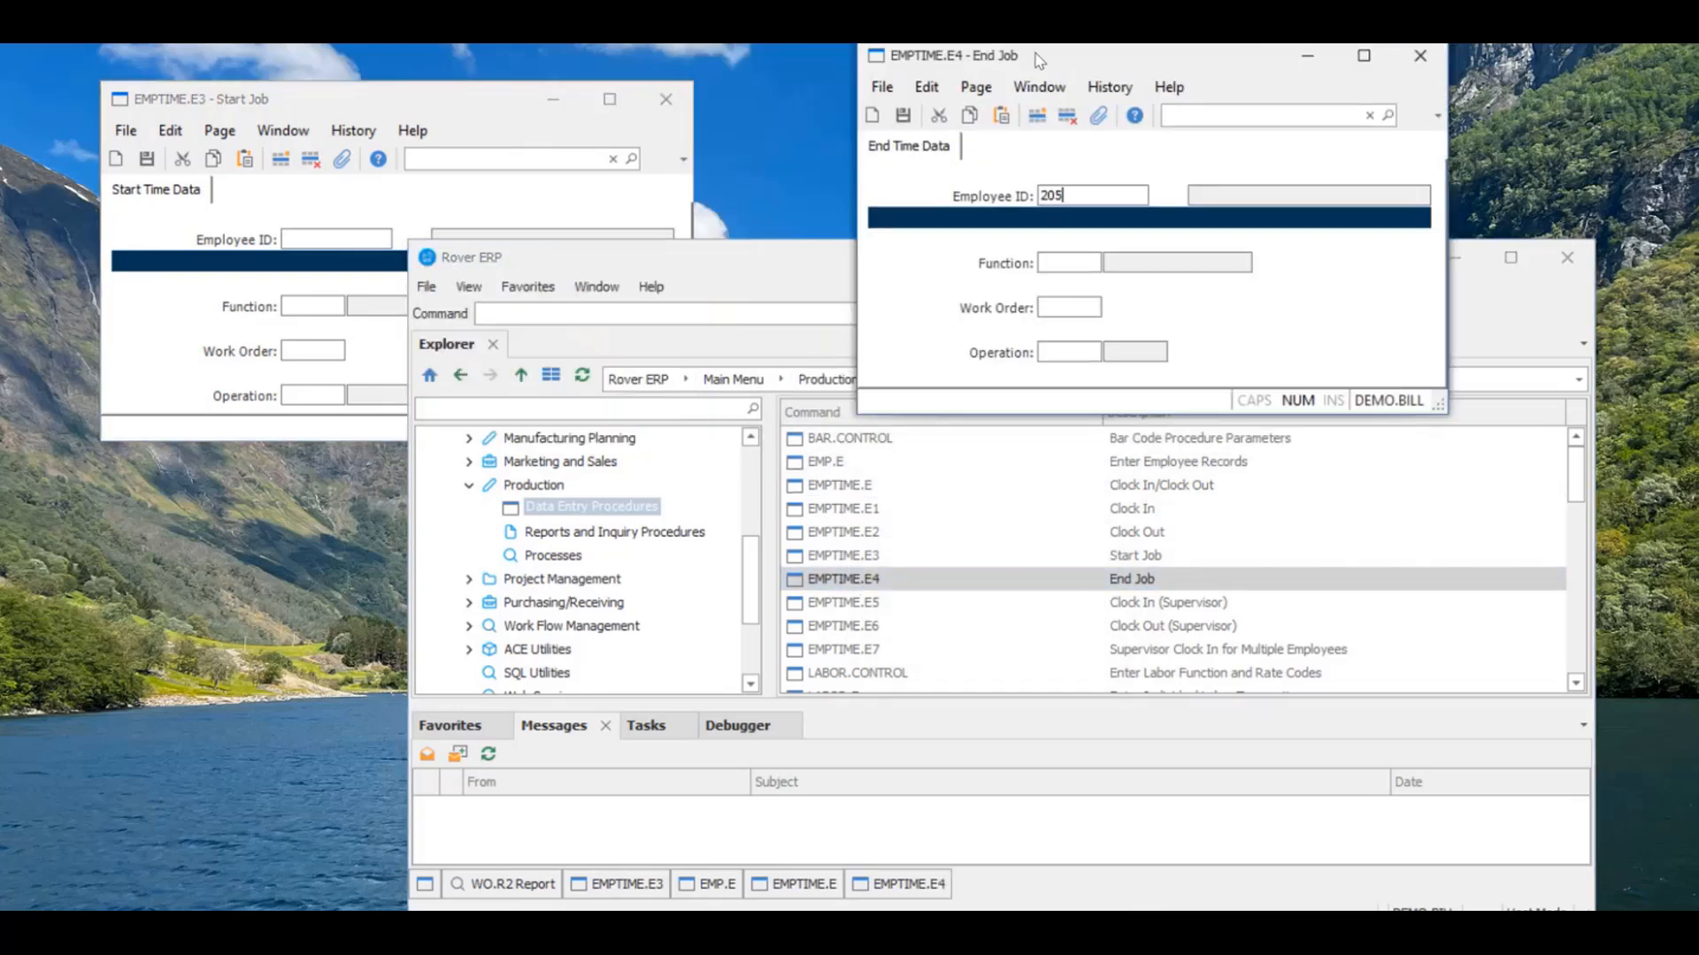
key(Return)
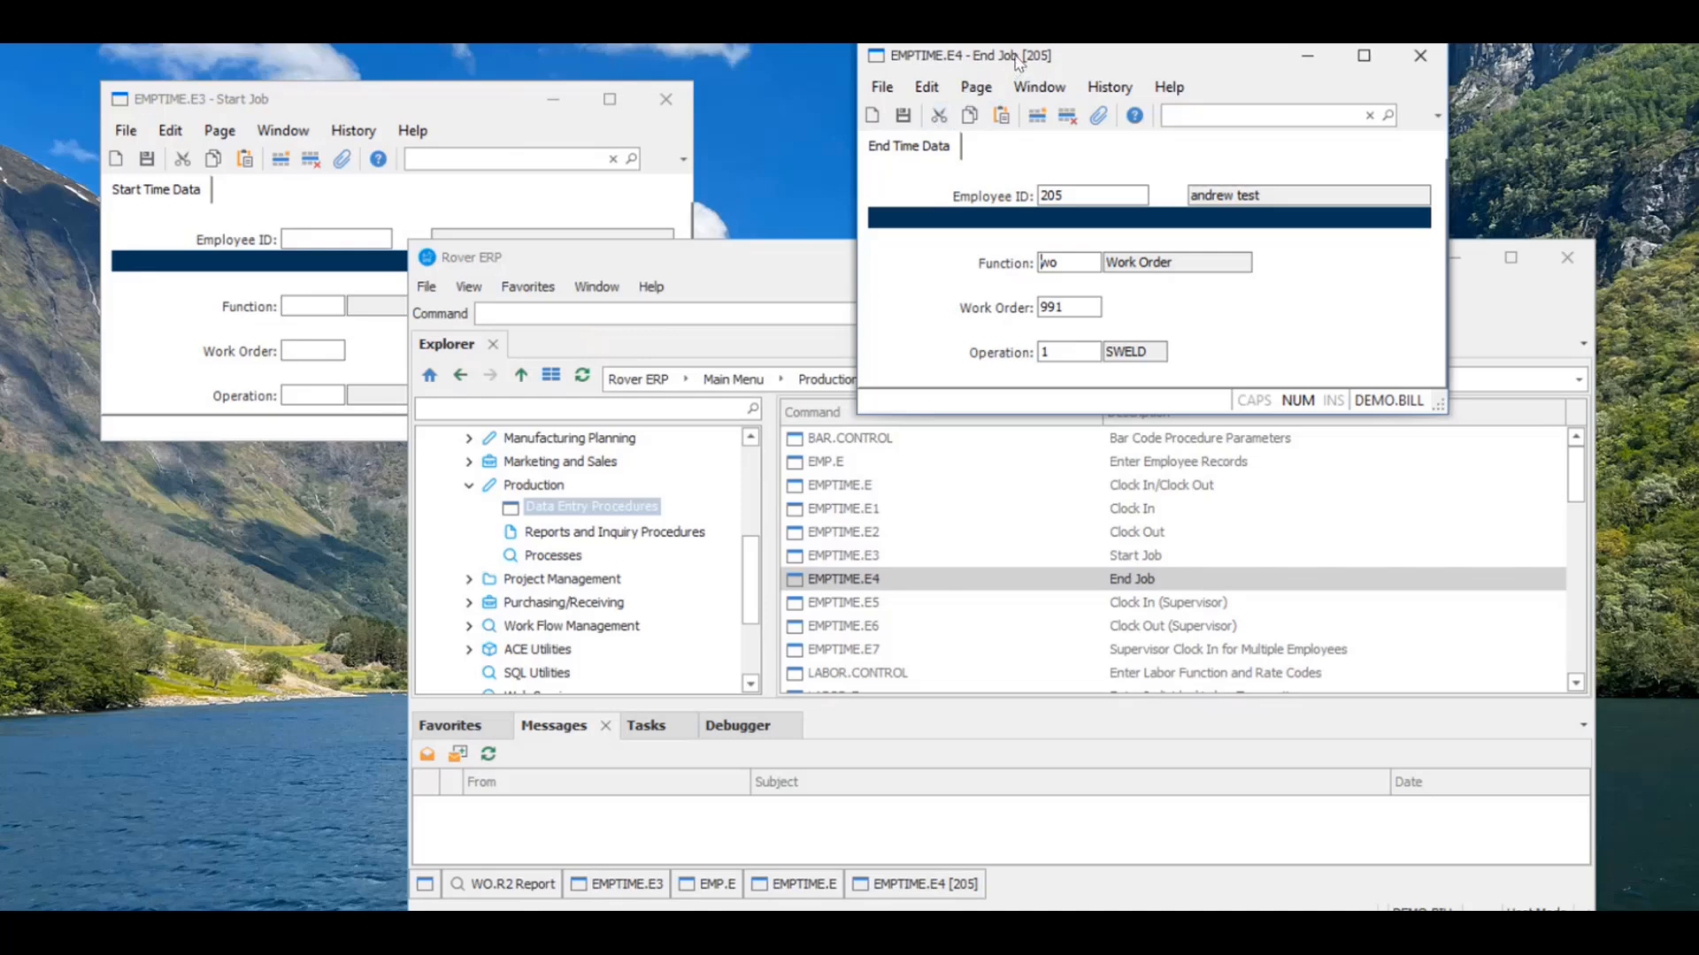
drag(1017, 60, 1035, 46)
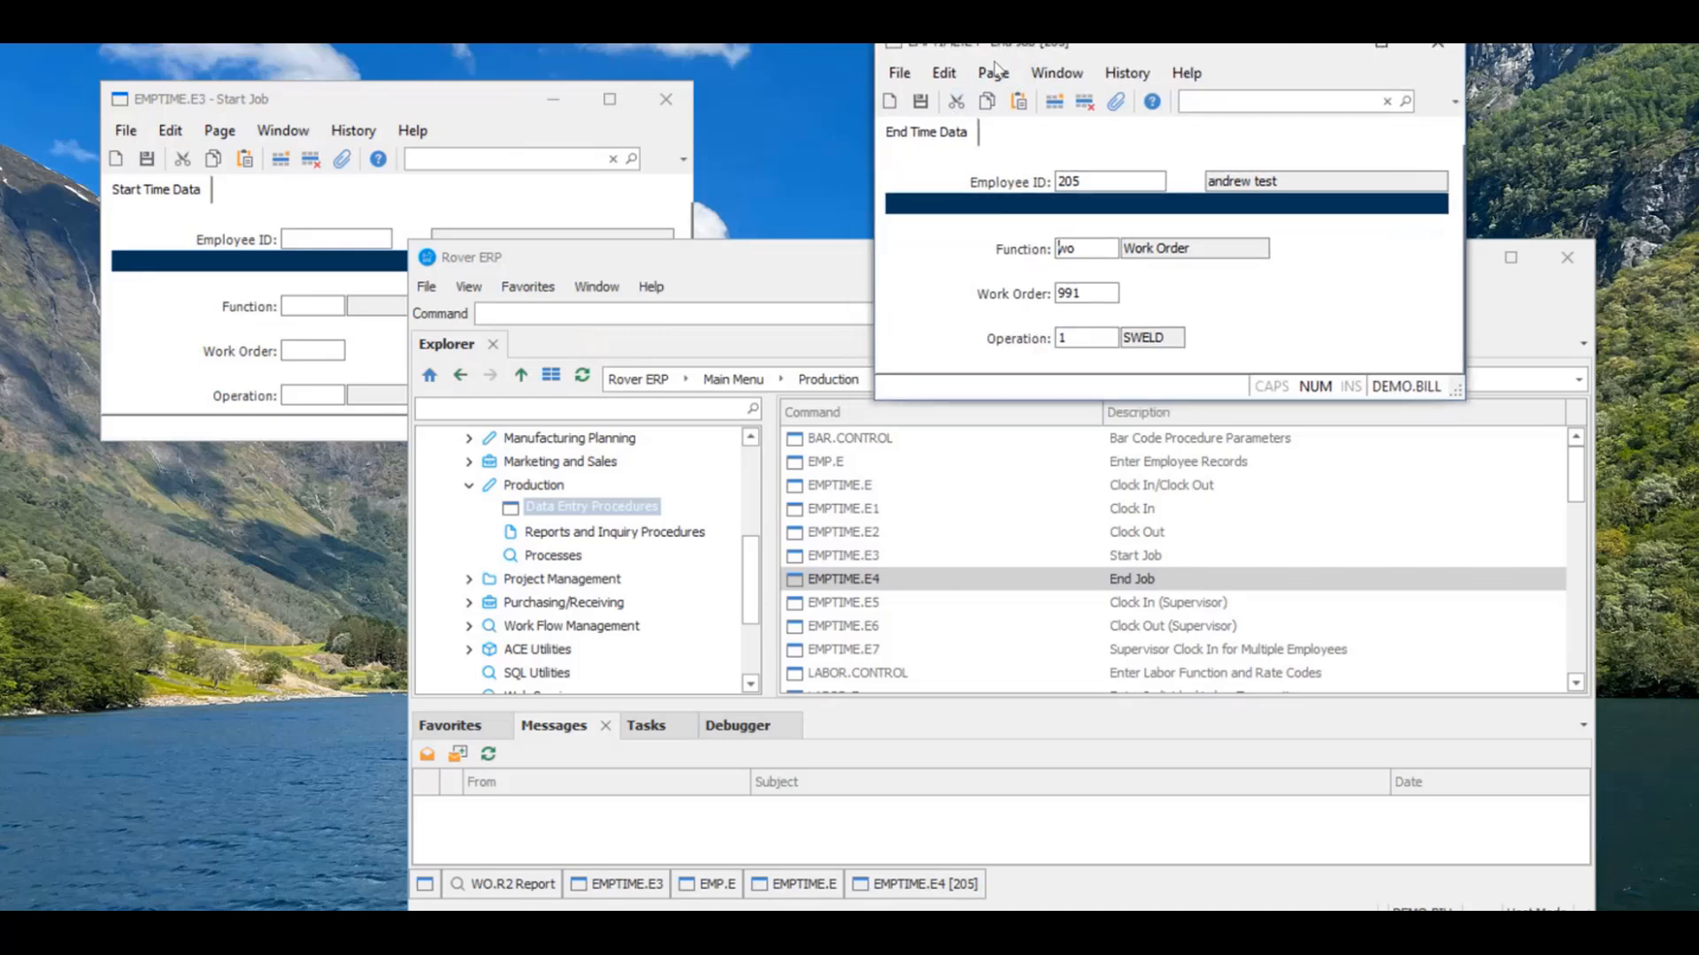
click(930, 104)
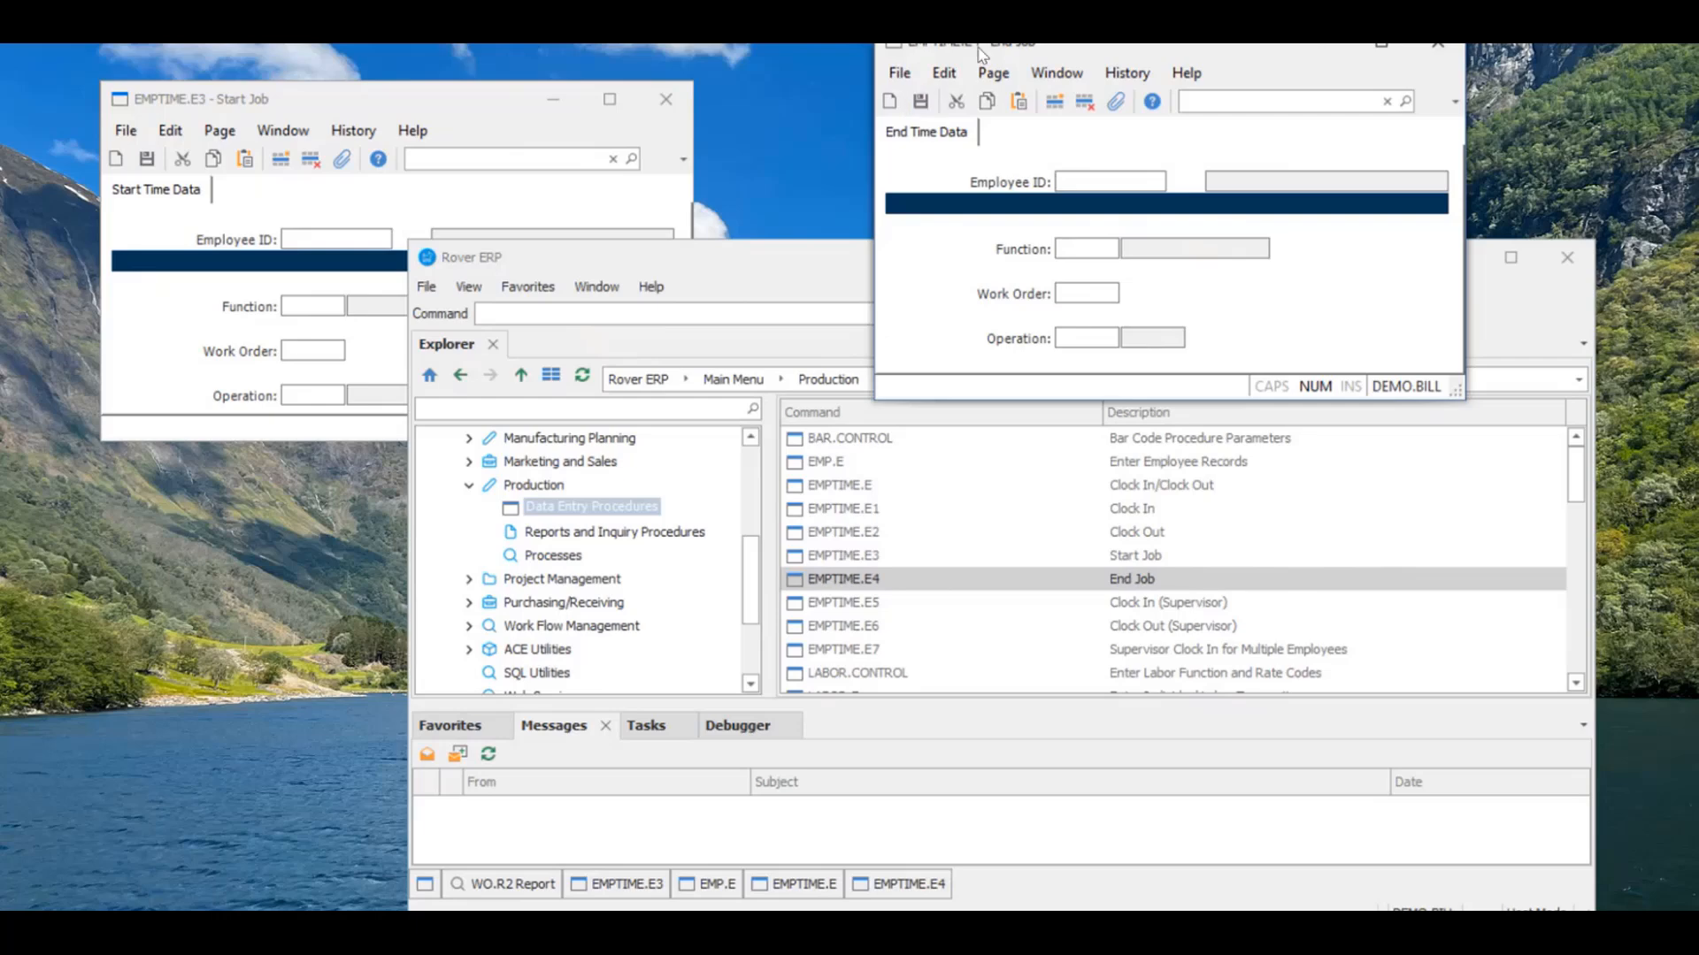
Arrange the Start Job and End Job windows side by side and close both.
drag(979, 51, 983, 5)
drag(478, 100, 478, 25)
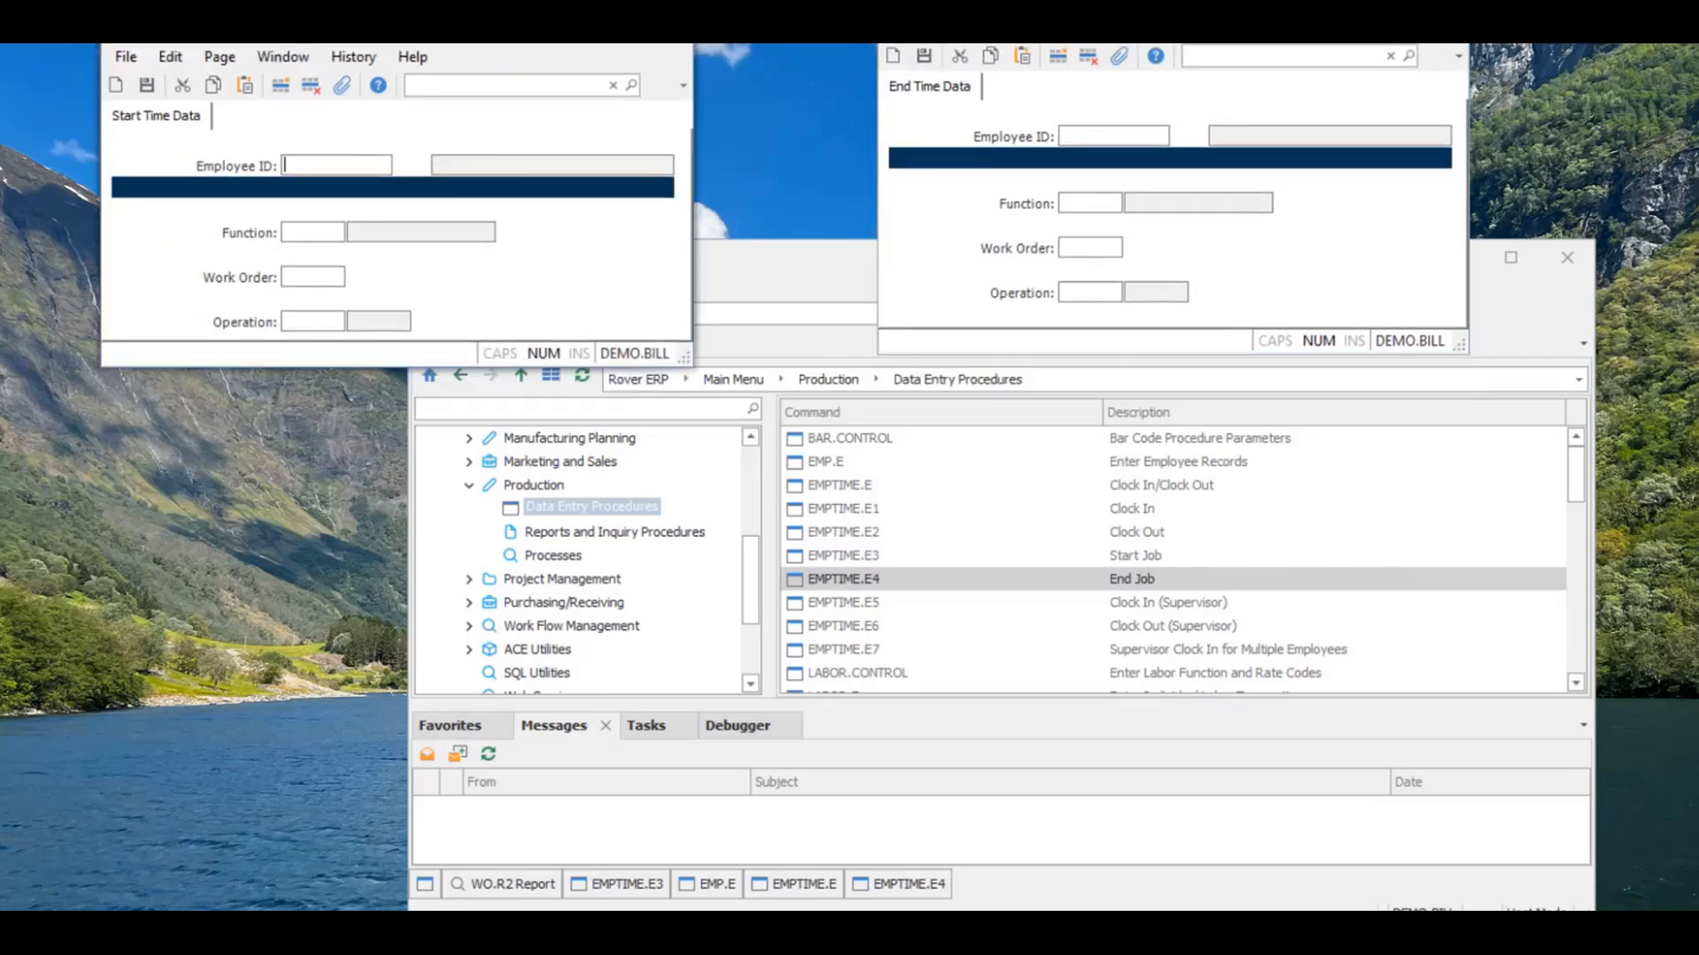
drag(983, 5, 966, 31)
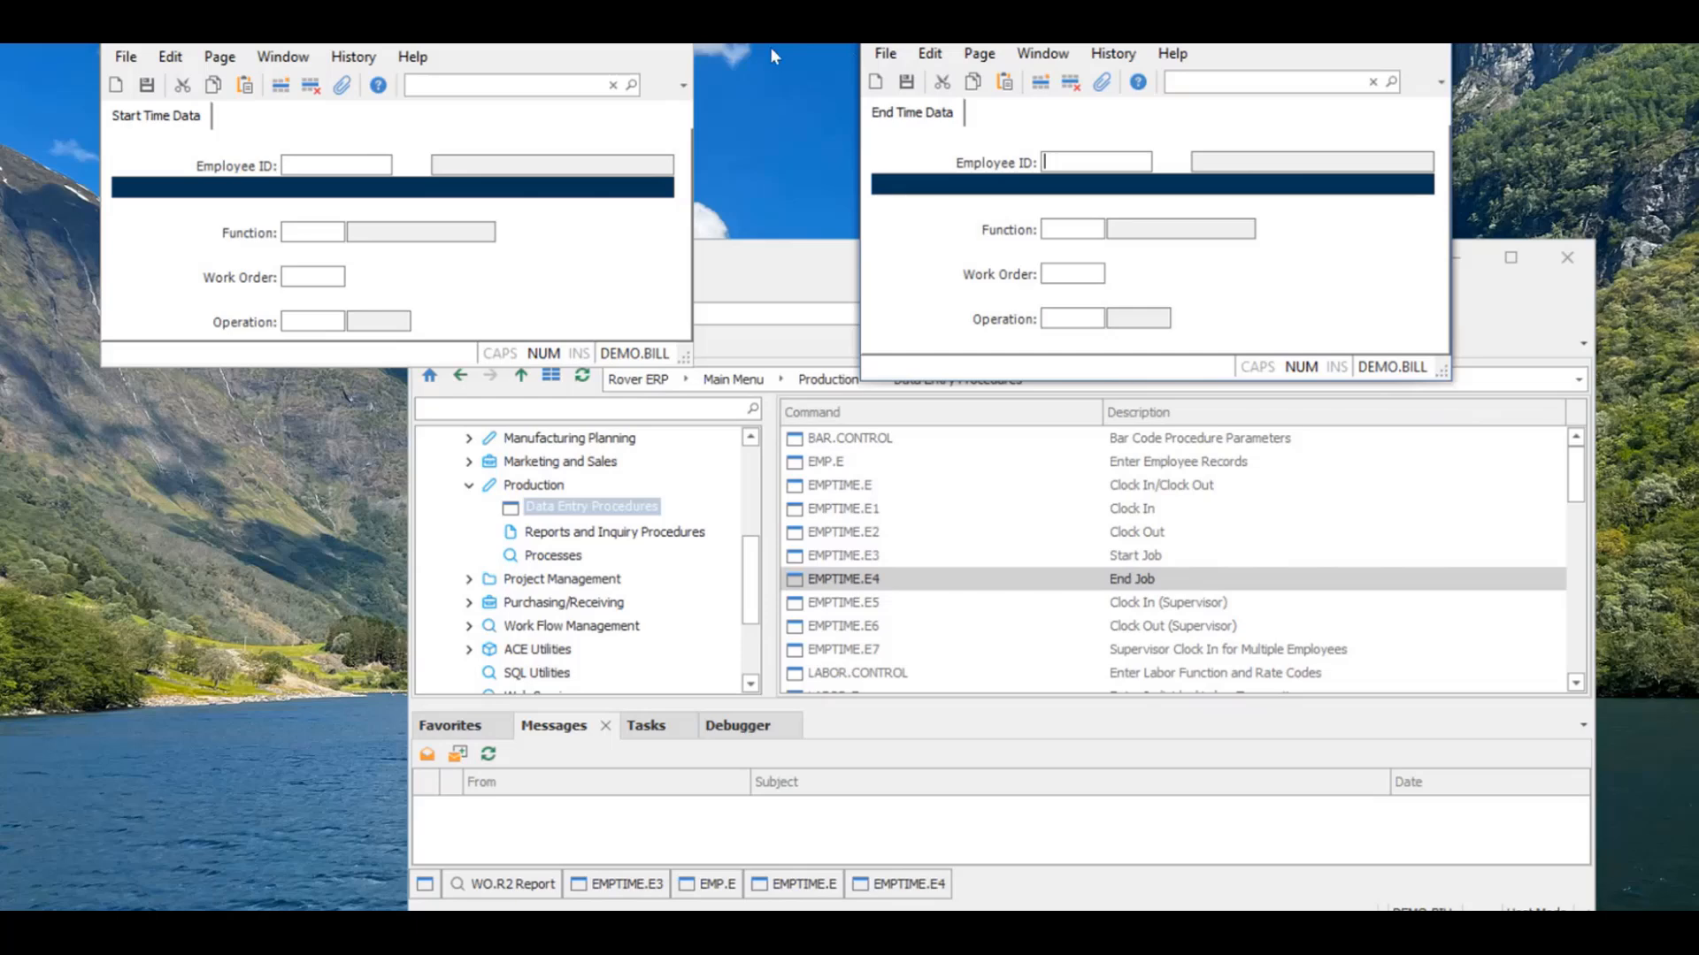
click(285, 165)
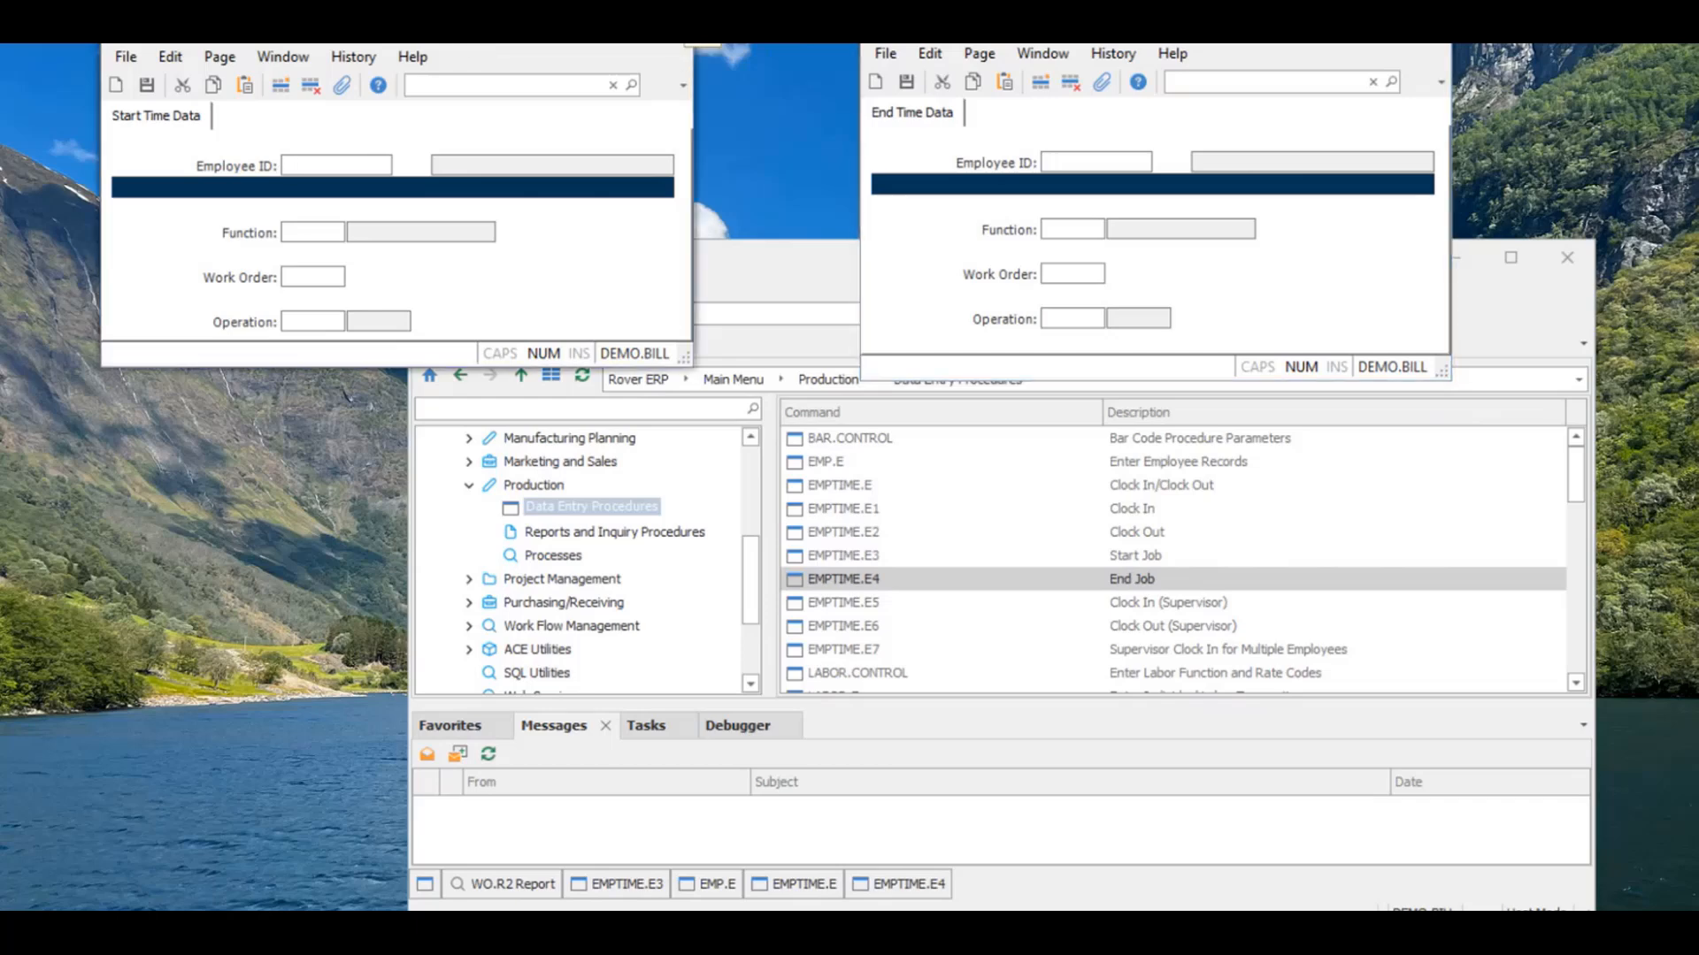
click(675, 28)
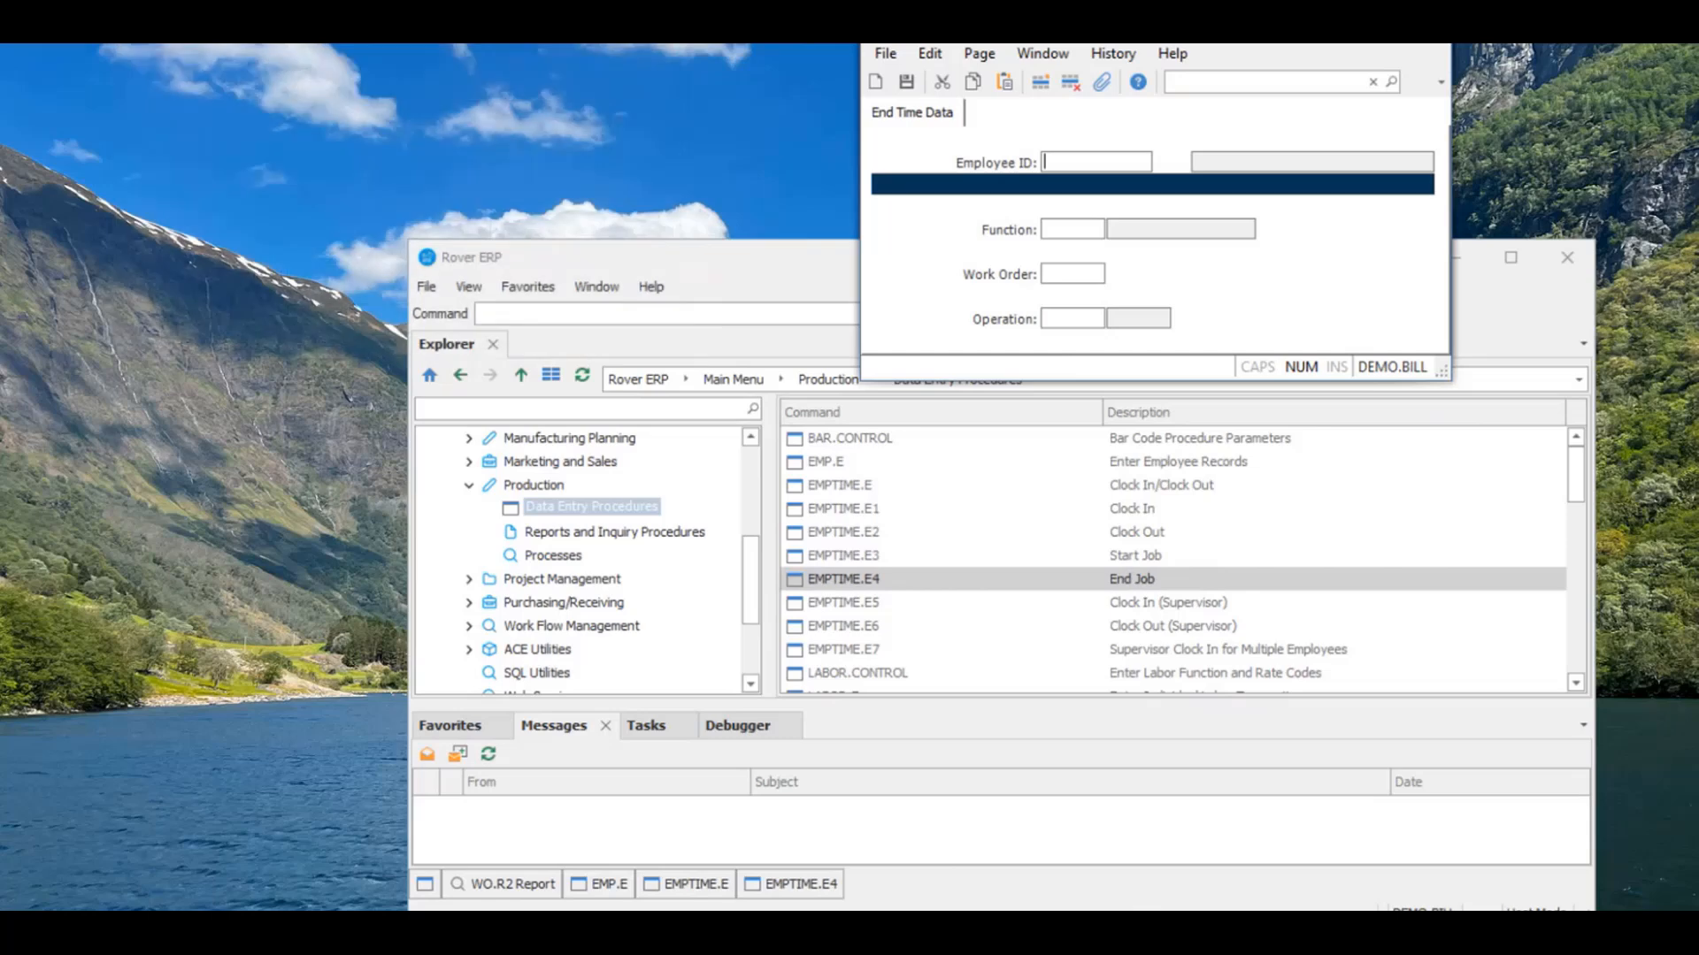
click(1423, 26)
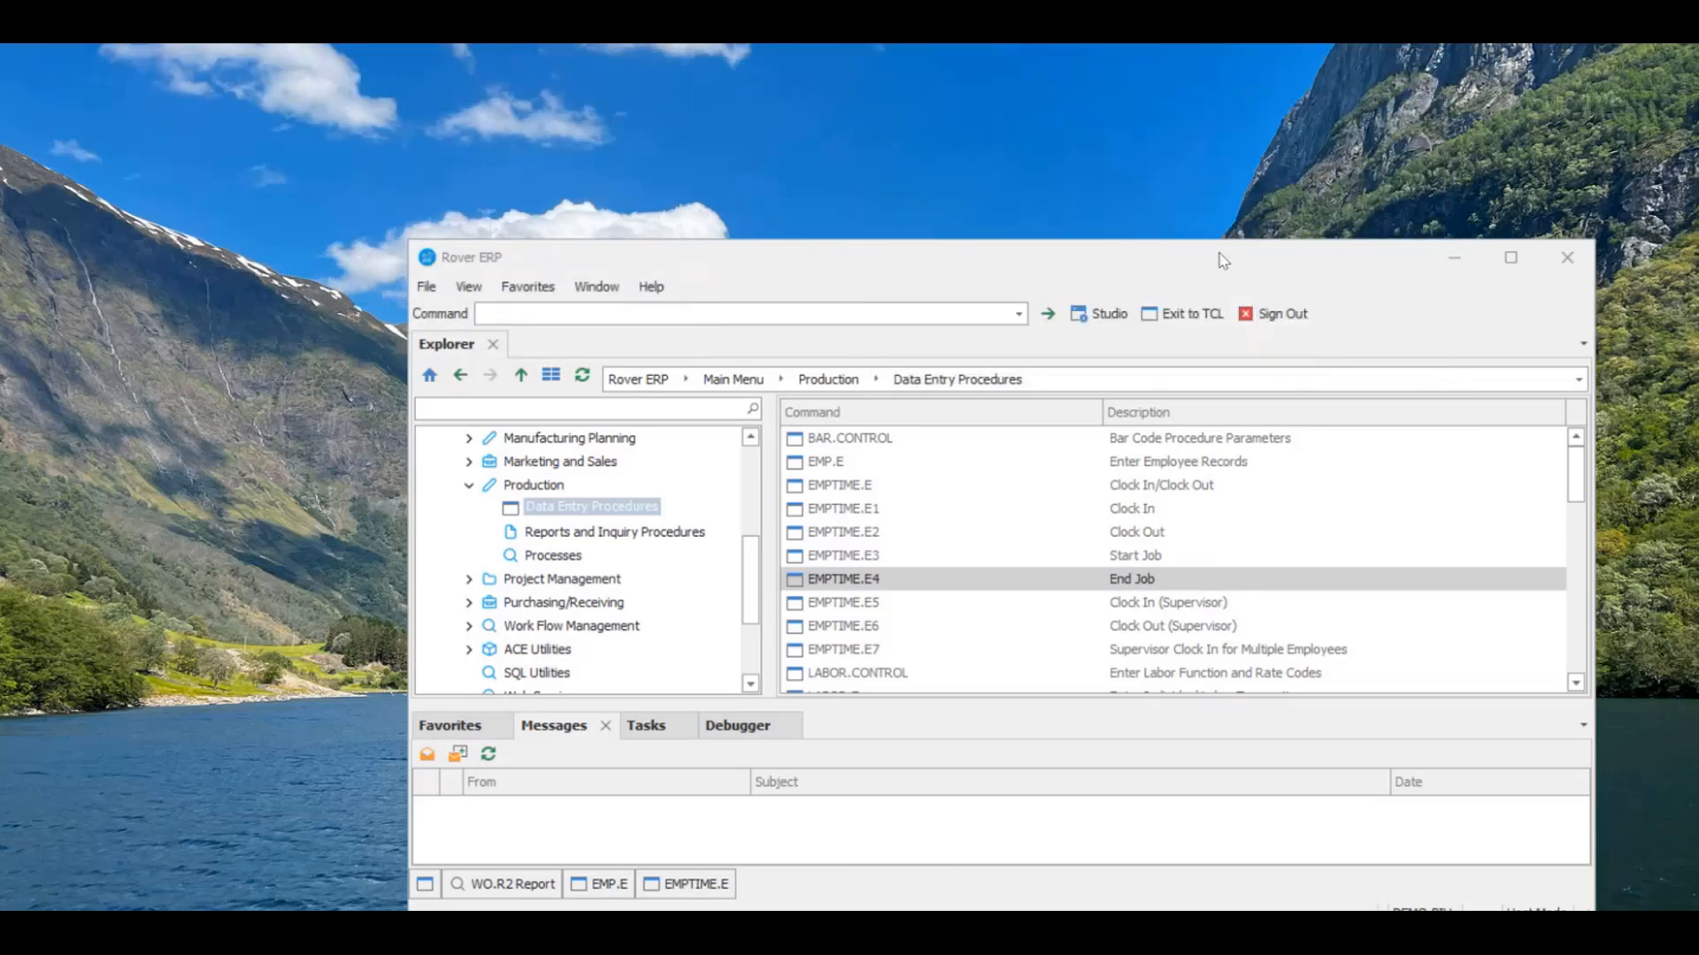
Examine the labor-related commands in the Production data entry procedures and enlarge the list area.
drag(1220, 256, 1159, 161)
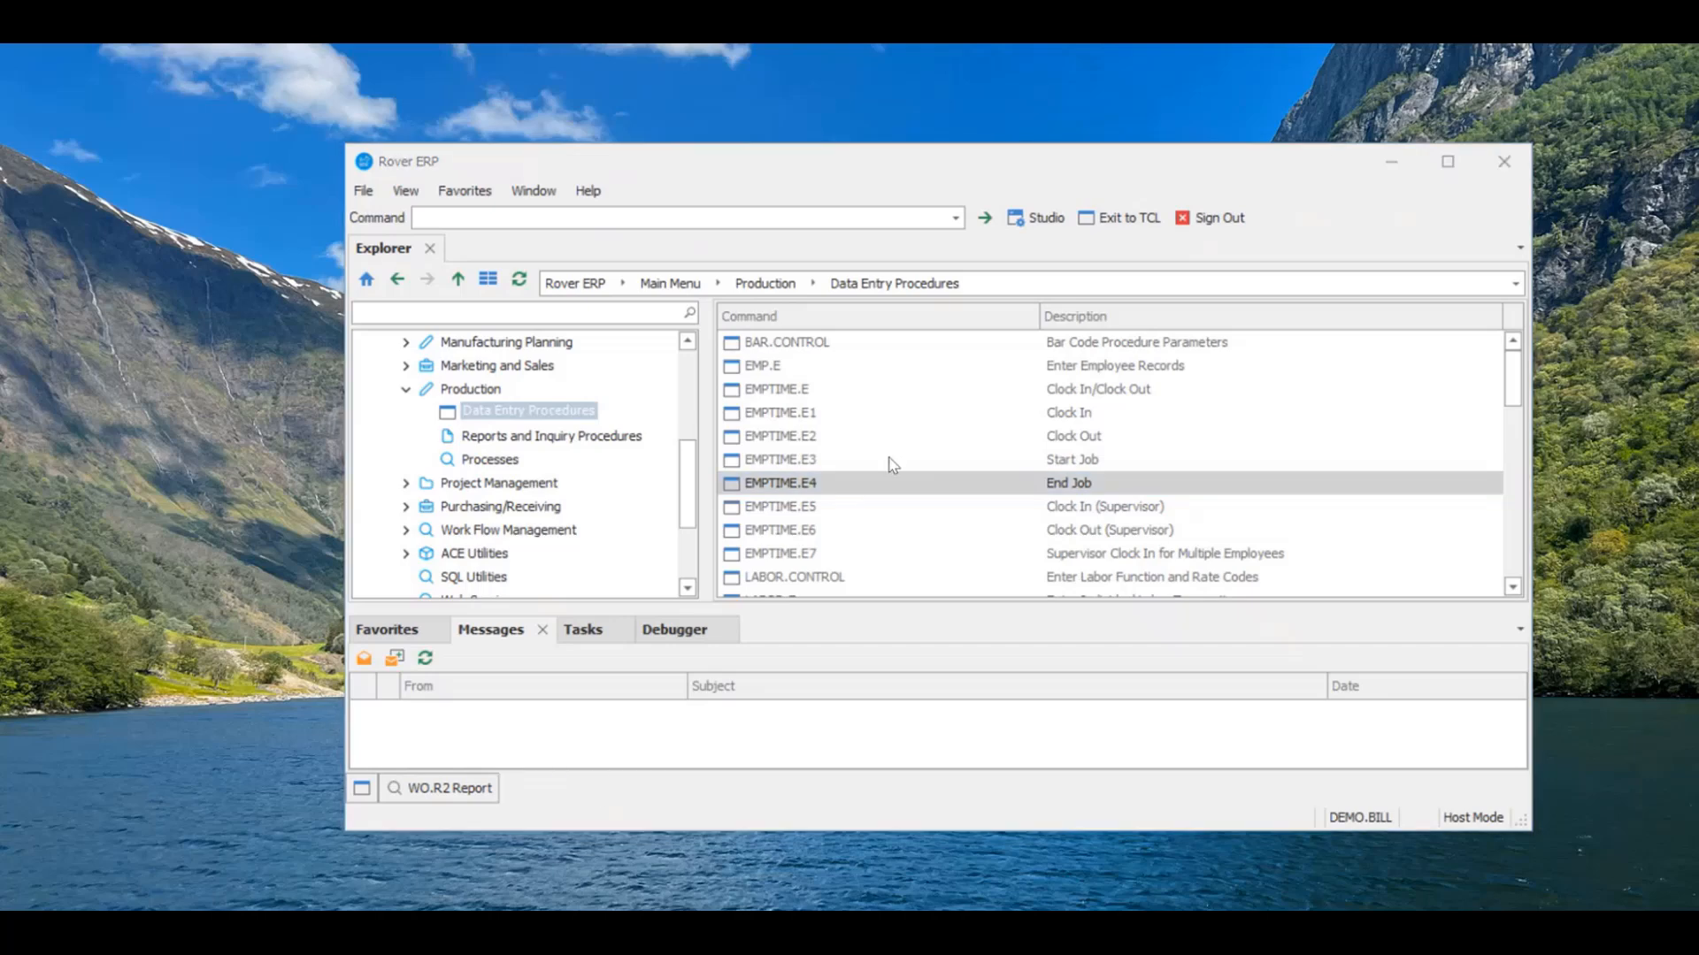
click(1511, 375)
drag(1512, 376, 1512, 386)
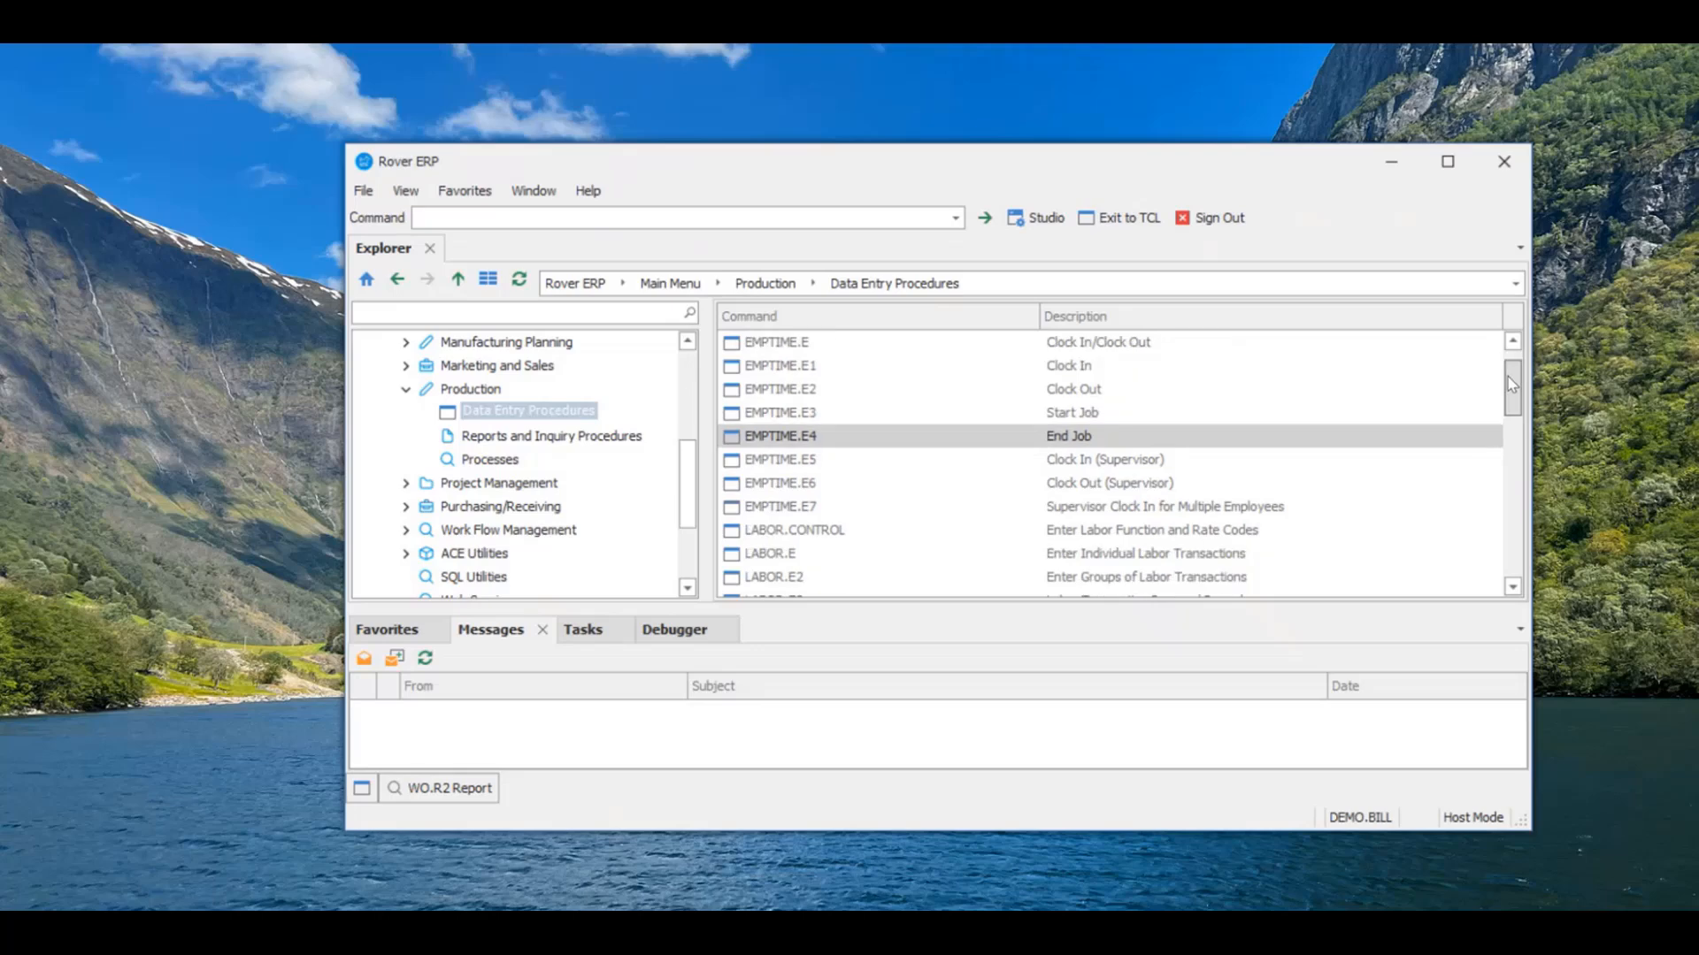
drag(1008, 605, 1014, 671)
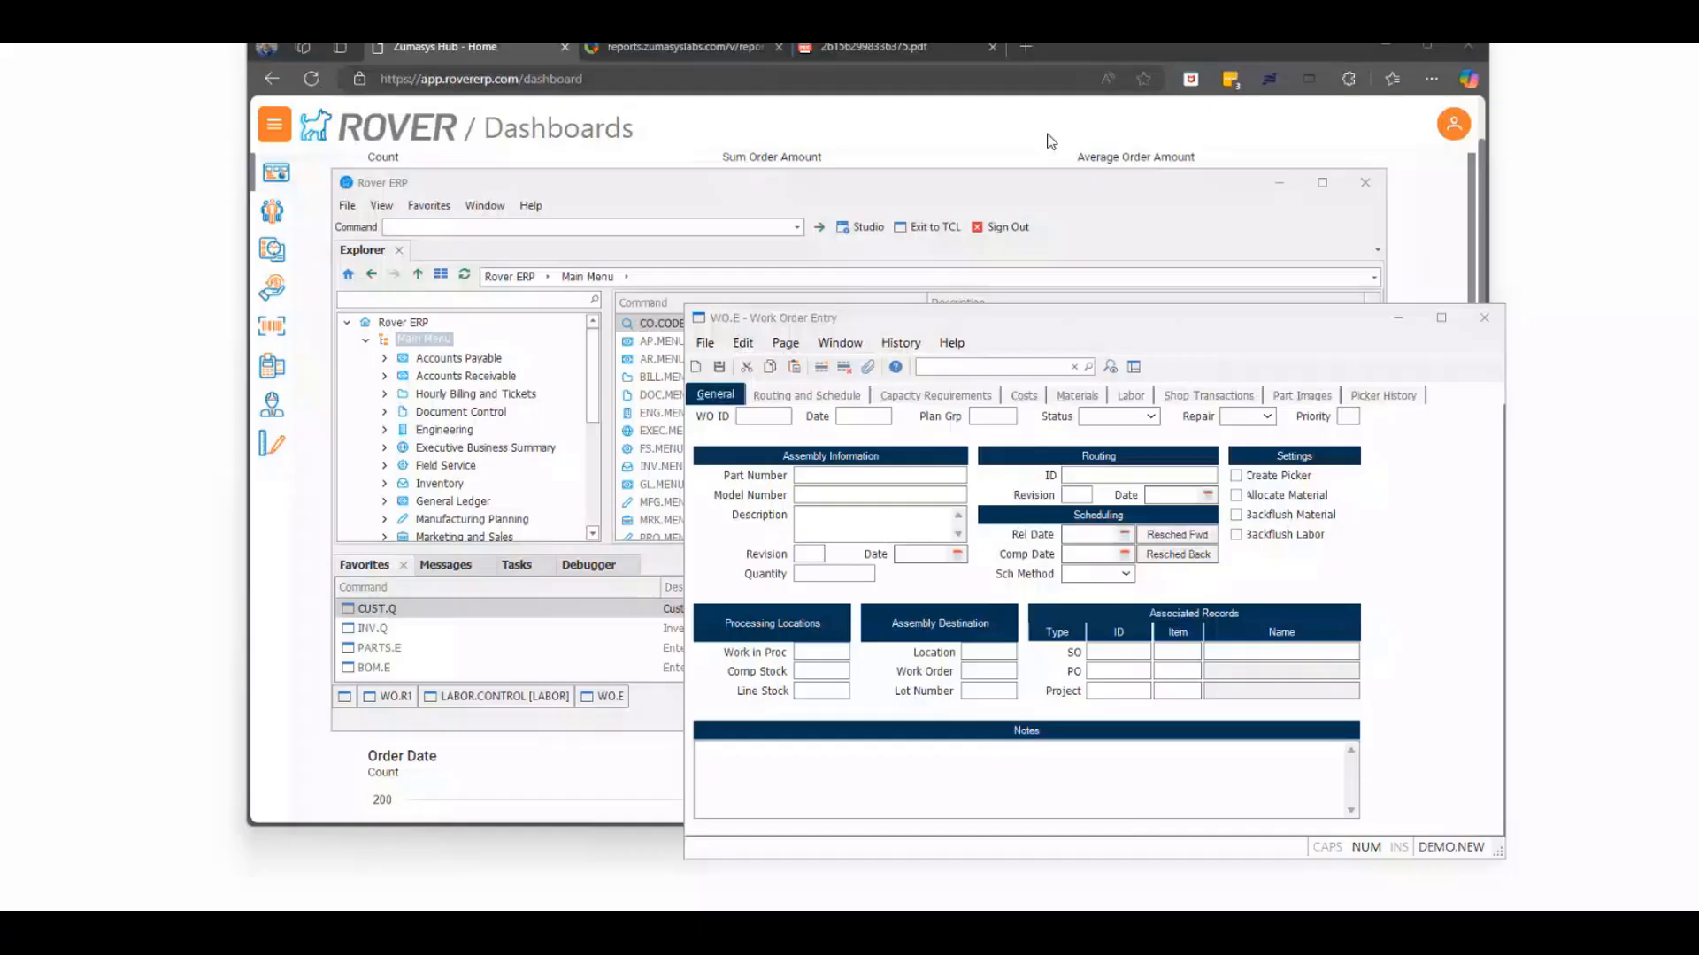
Open Work Order Entry Defaults with the wo.control command, review the backflush labor settings, and close it.
click(544, 229)
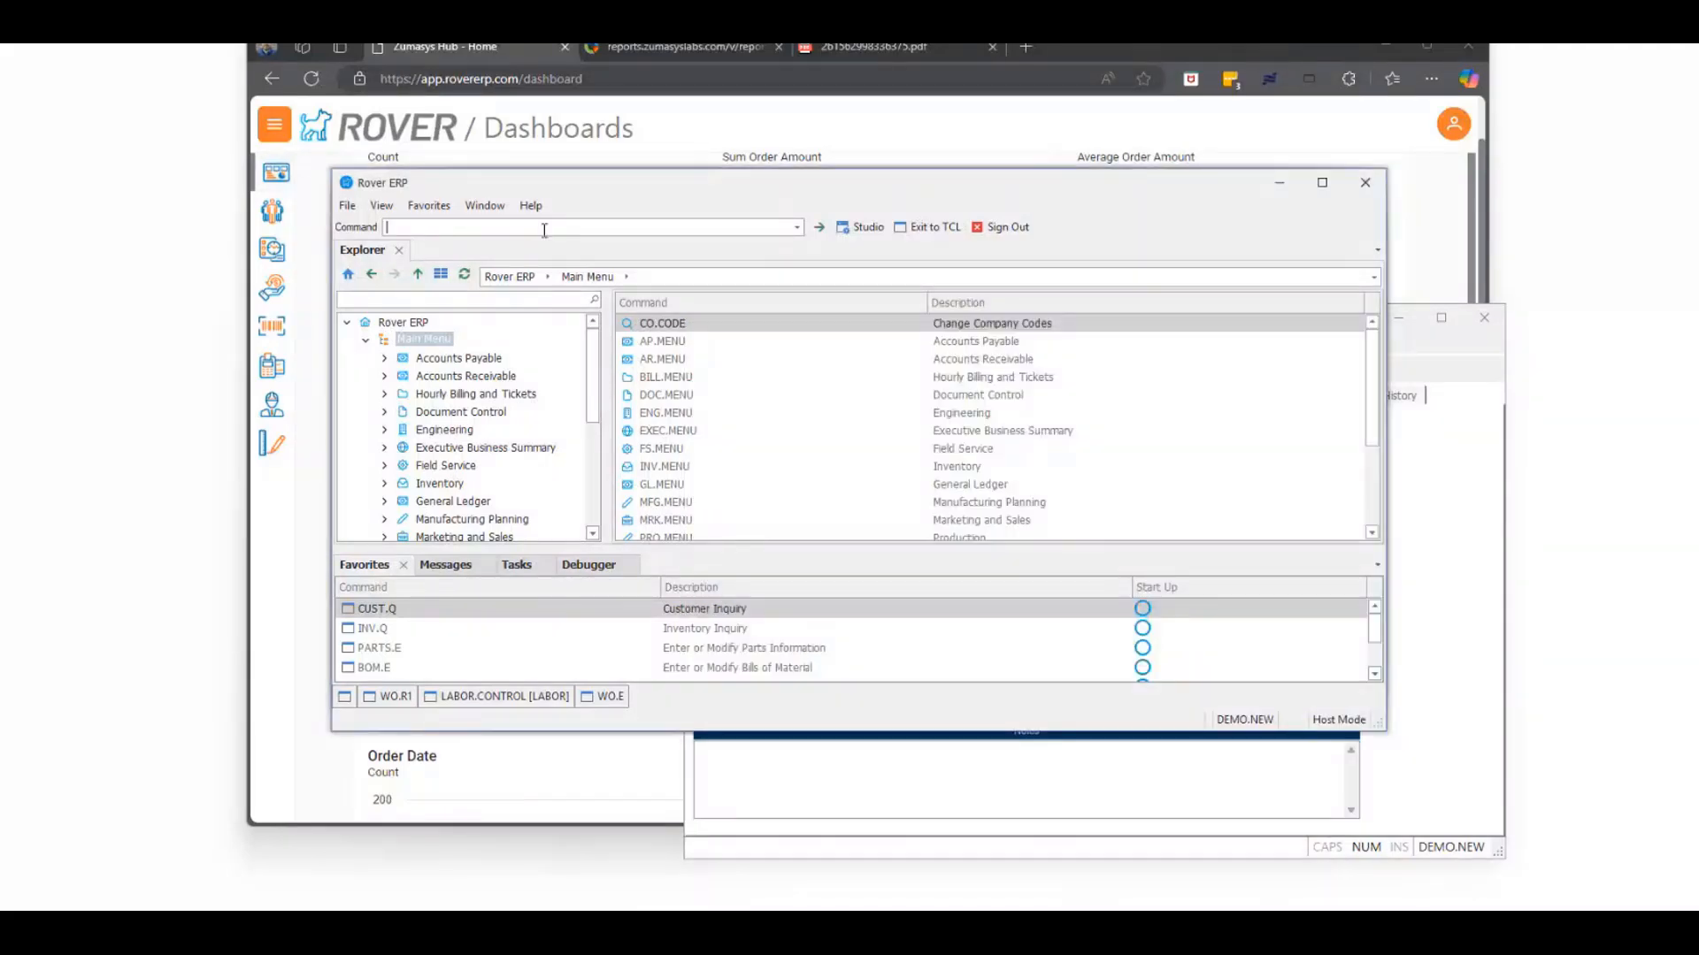
text(wo.contro)
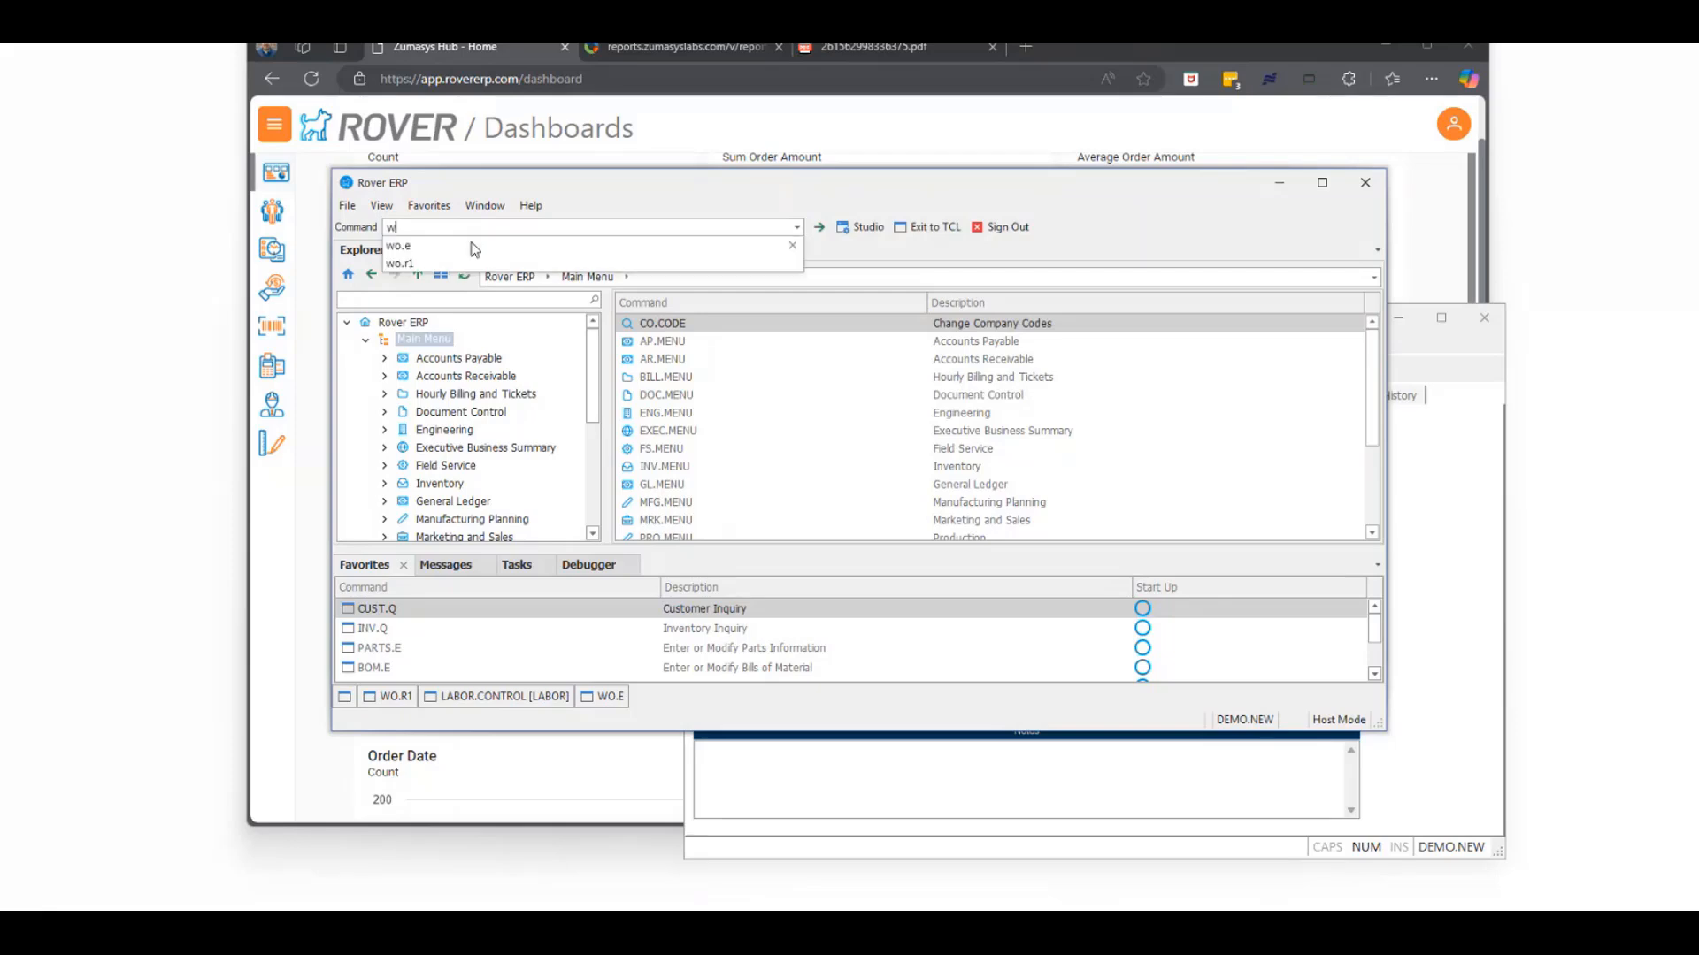
text(l)
key(Return)
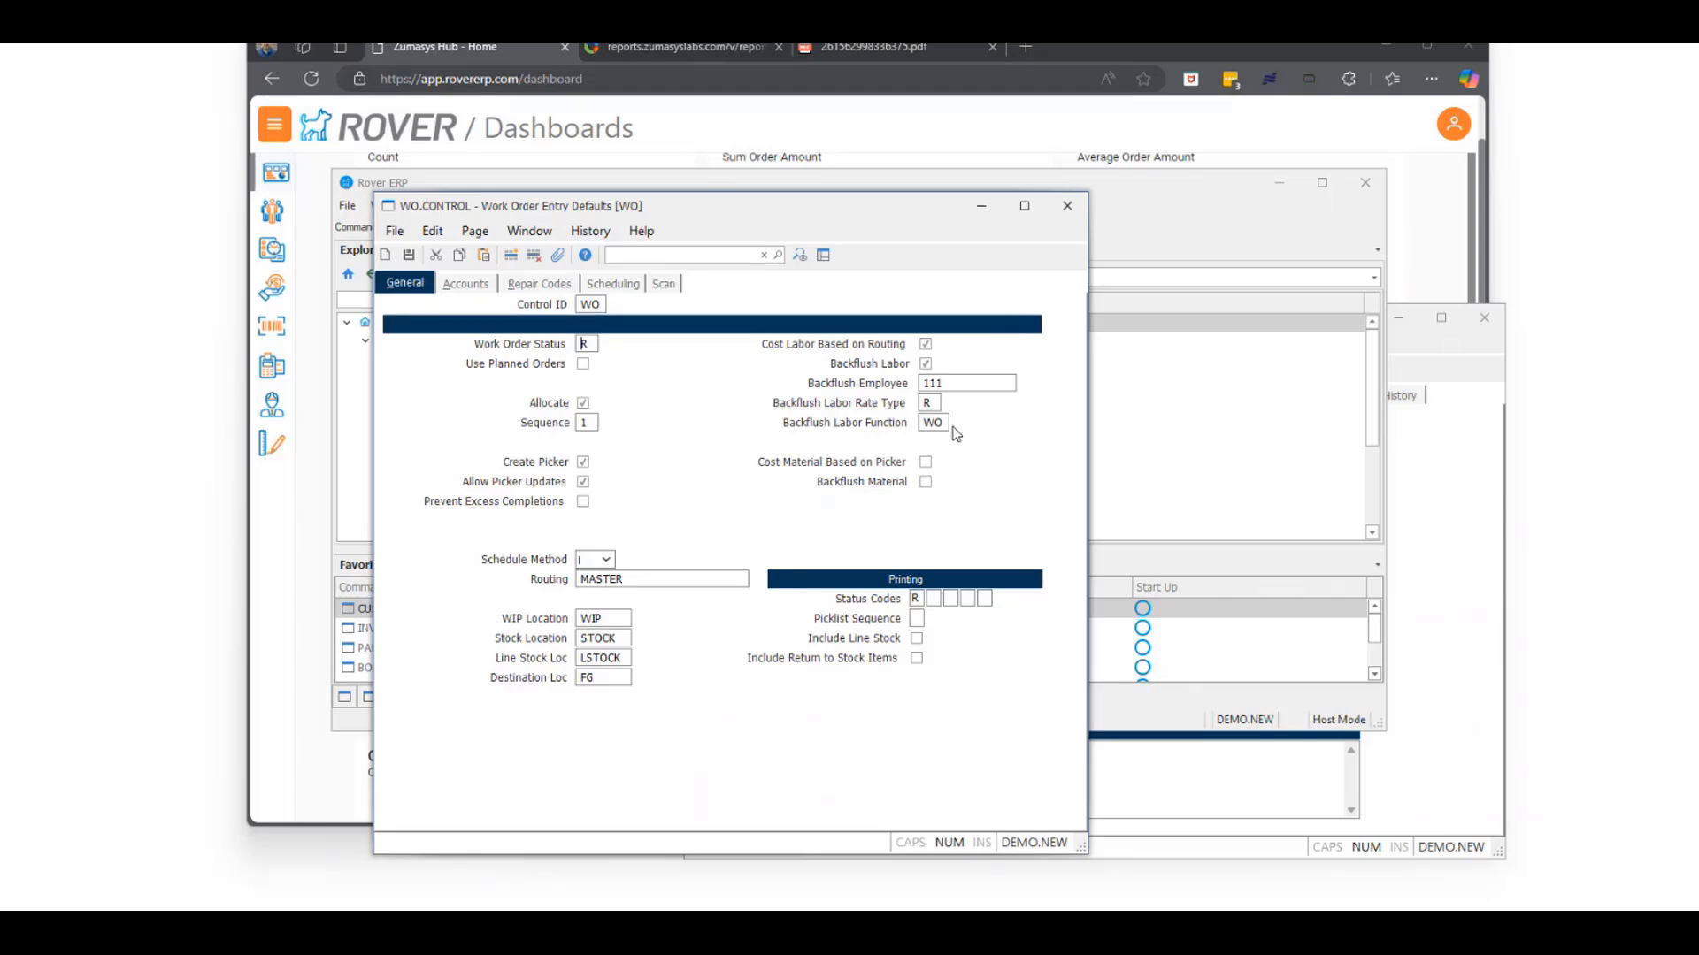
click(1062, 214)
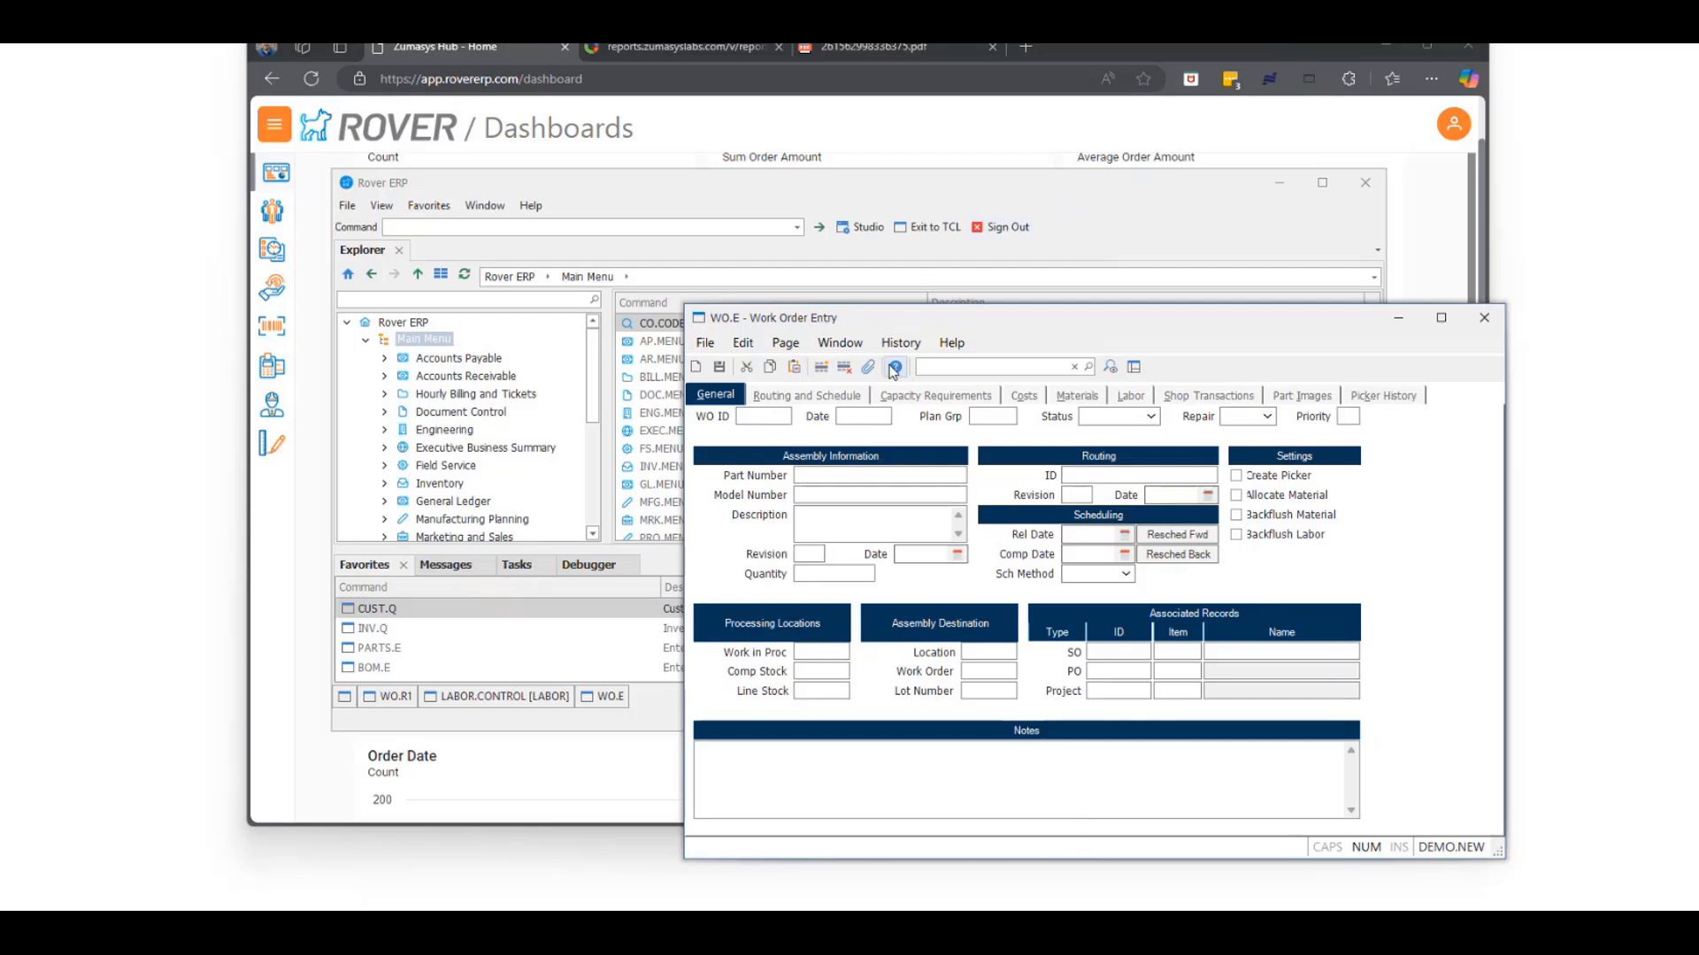
Load the Wall Sconce Assembly work order in Work Order Entry and toggle its Backflush Labor setting.
text(1008)
key(Return)
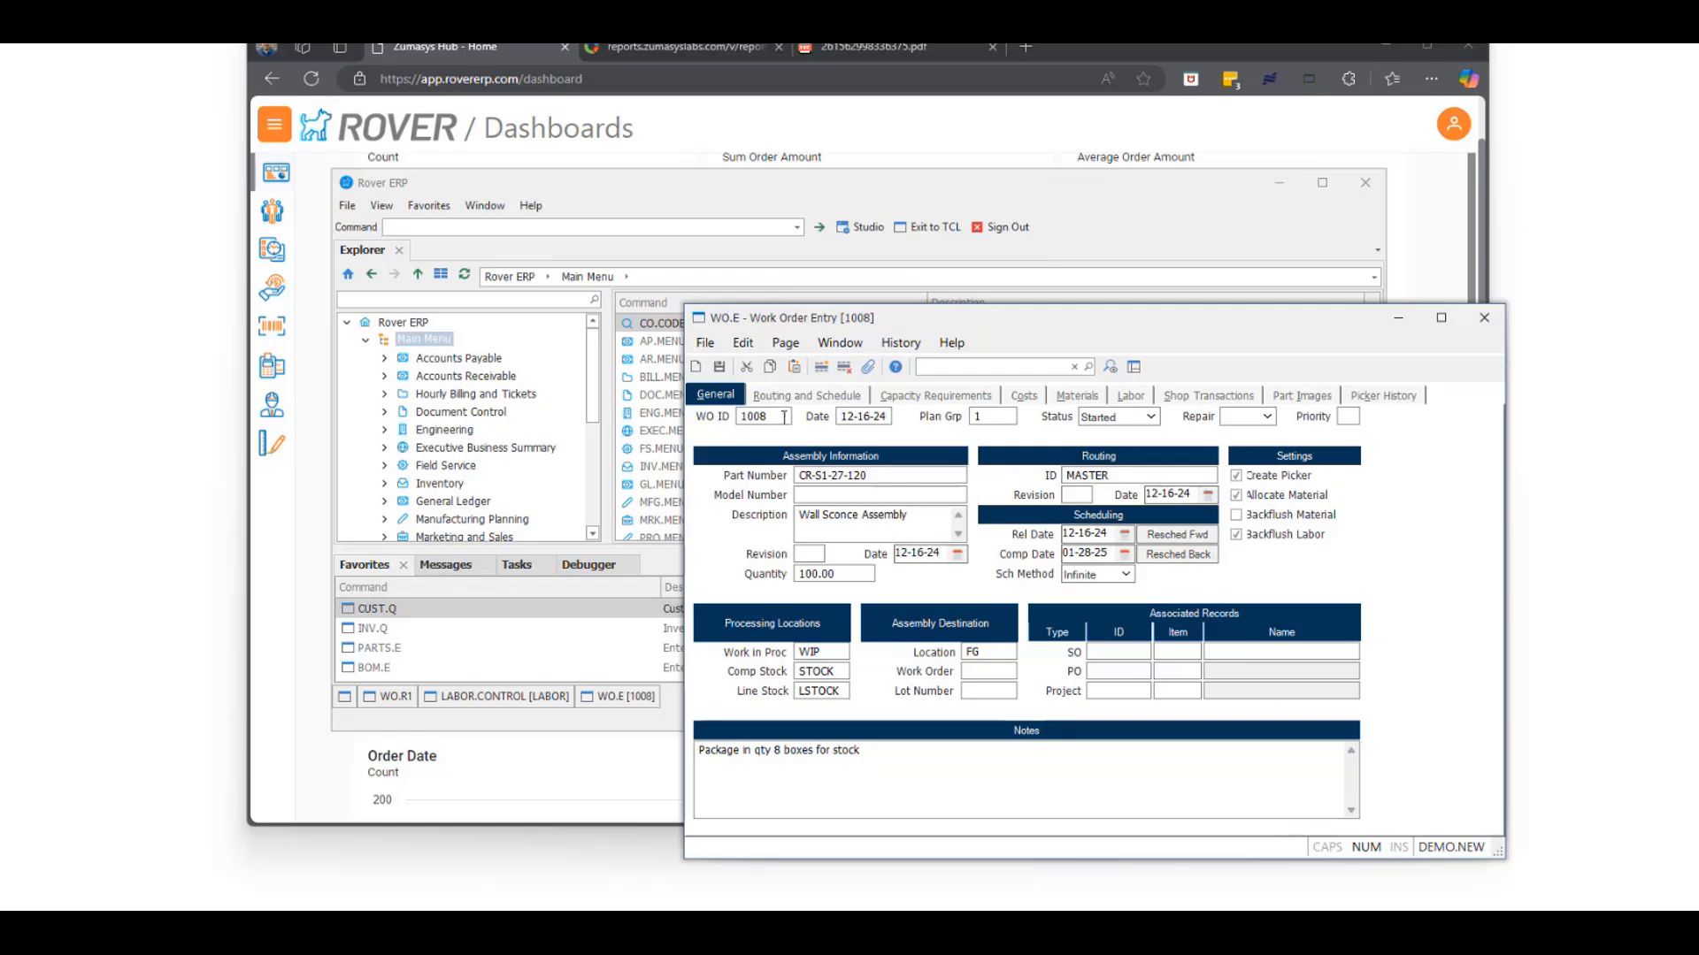
click(1240, 535)
Review the work order's labor transactions and costs, and close the record without saving changes.
click(1130, 396)
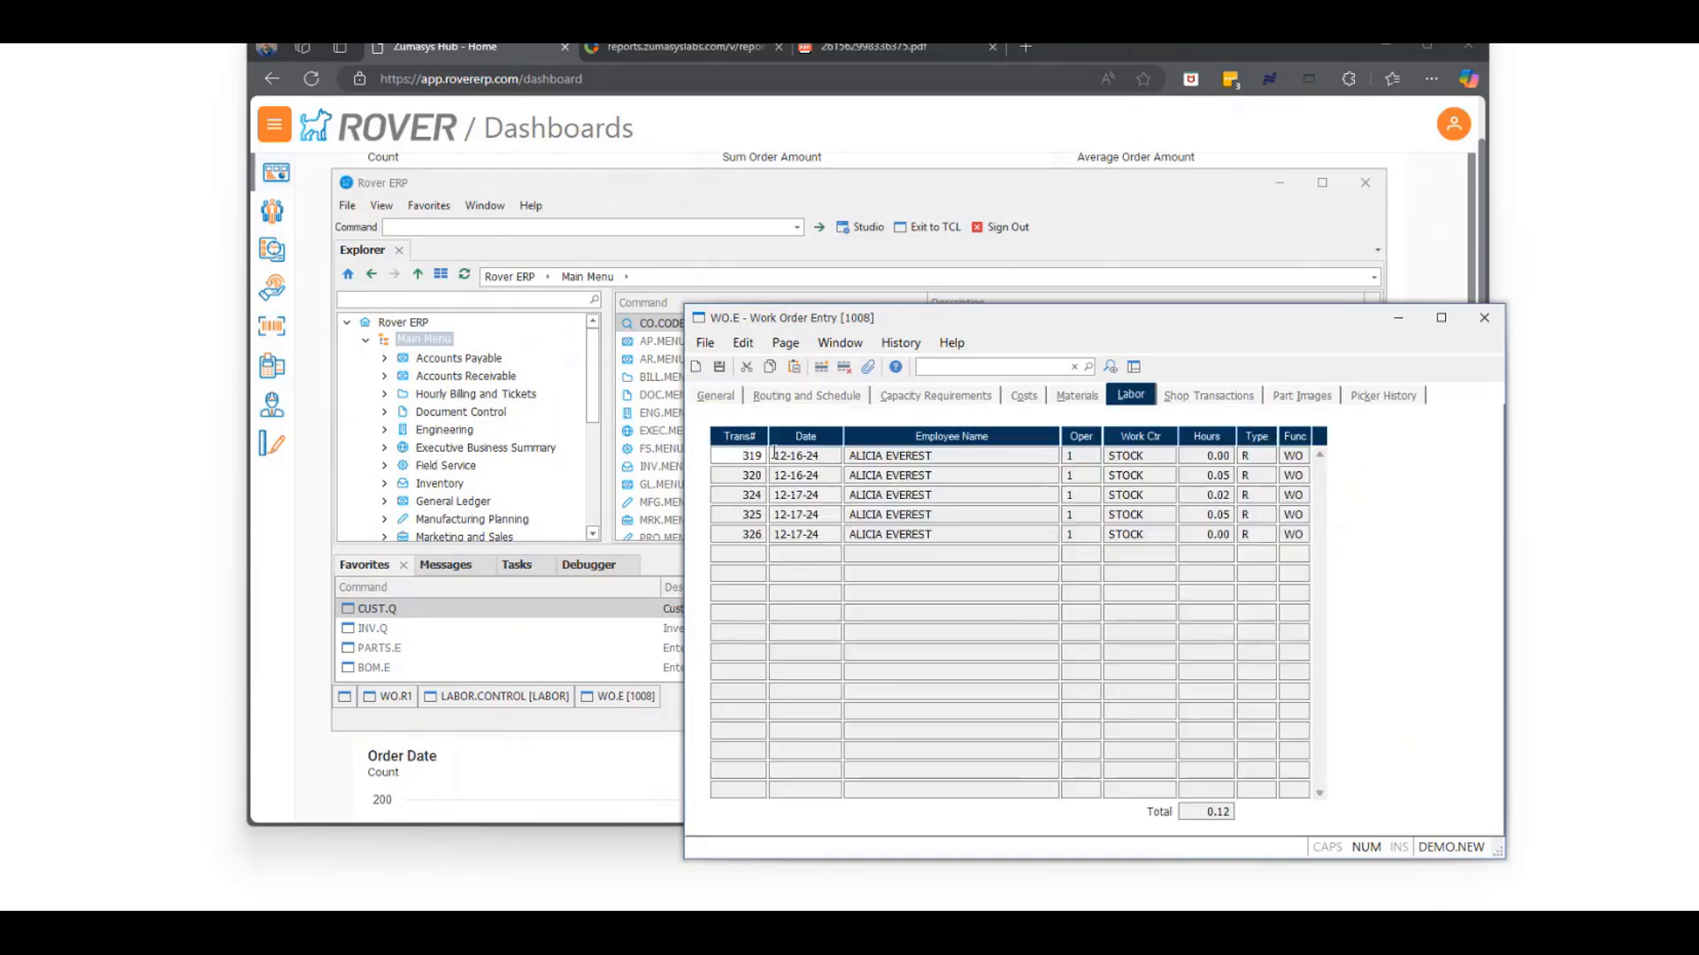
click(1018, 397)
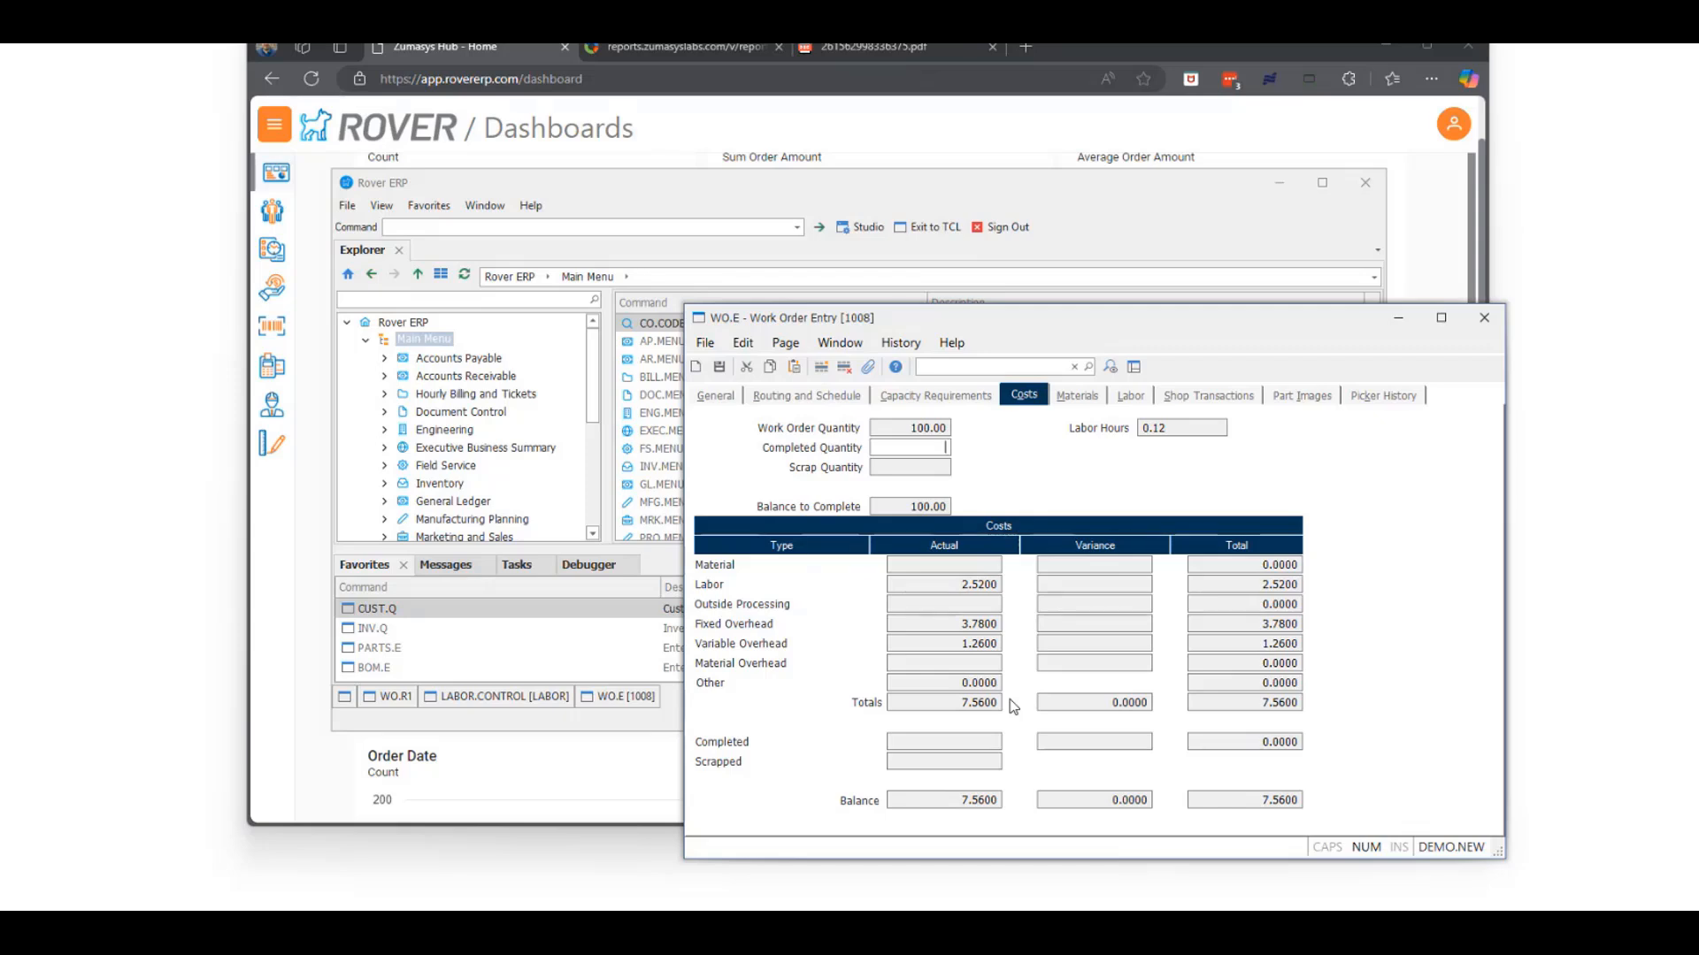
click(1122, 399)
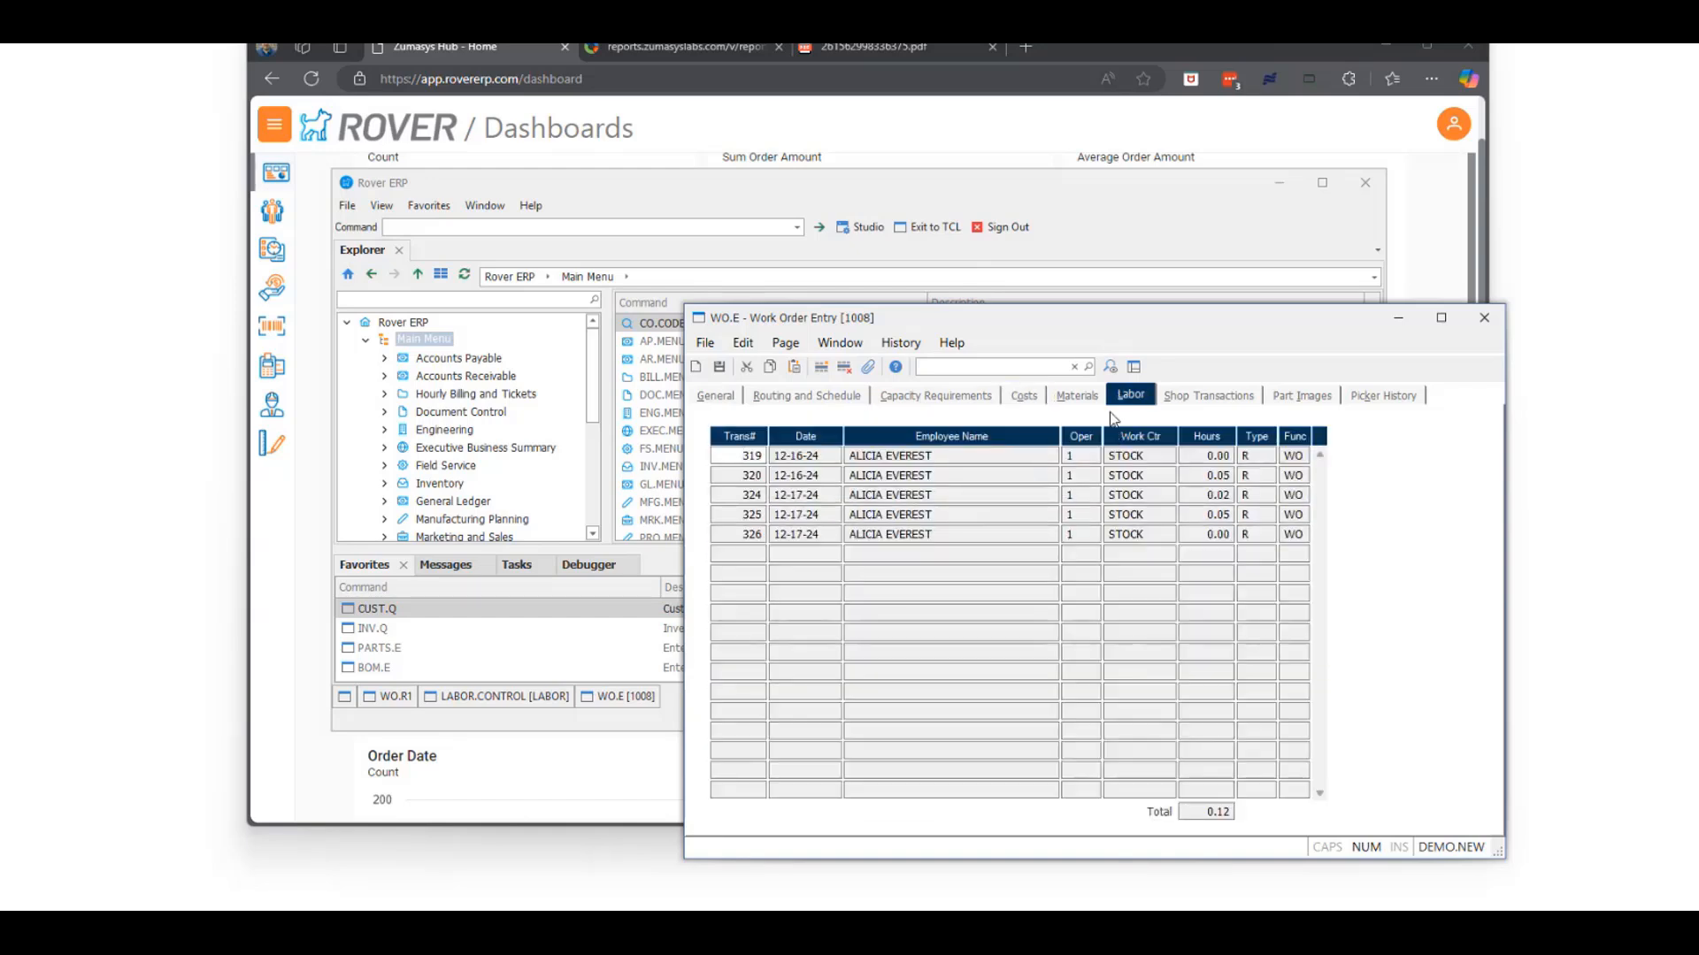
click(1024, 400)
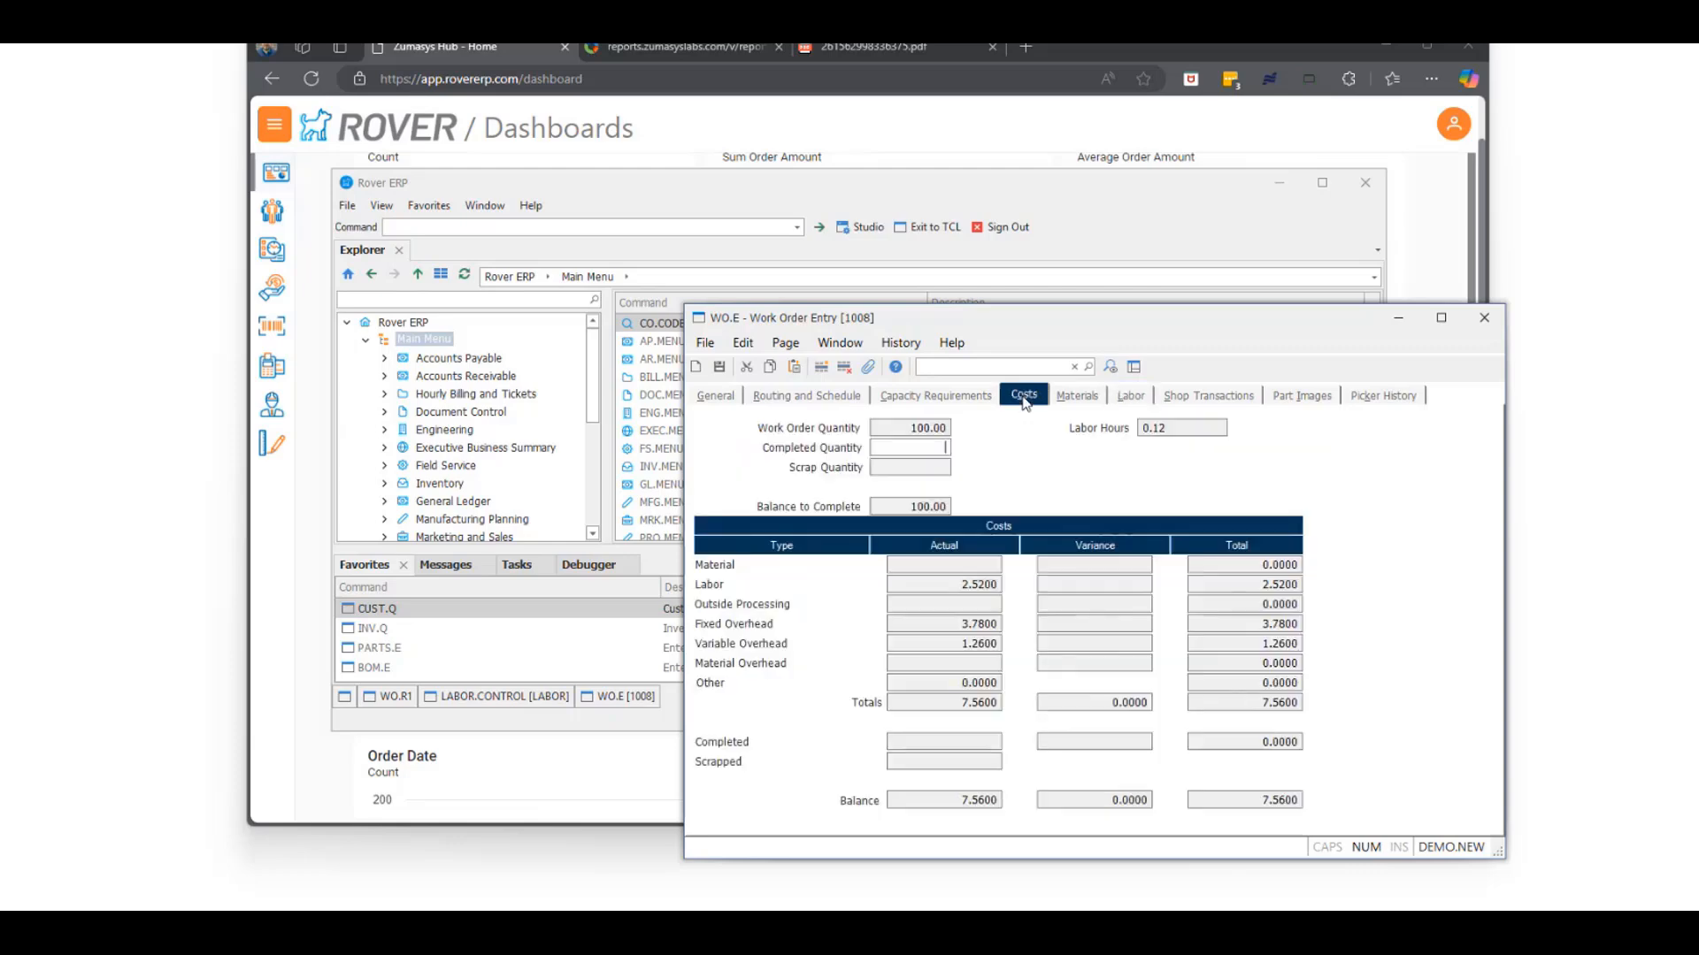
click(1482, 320)
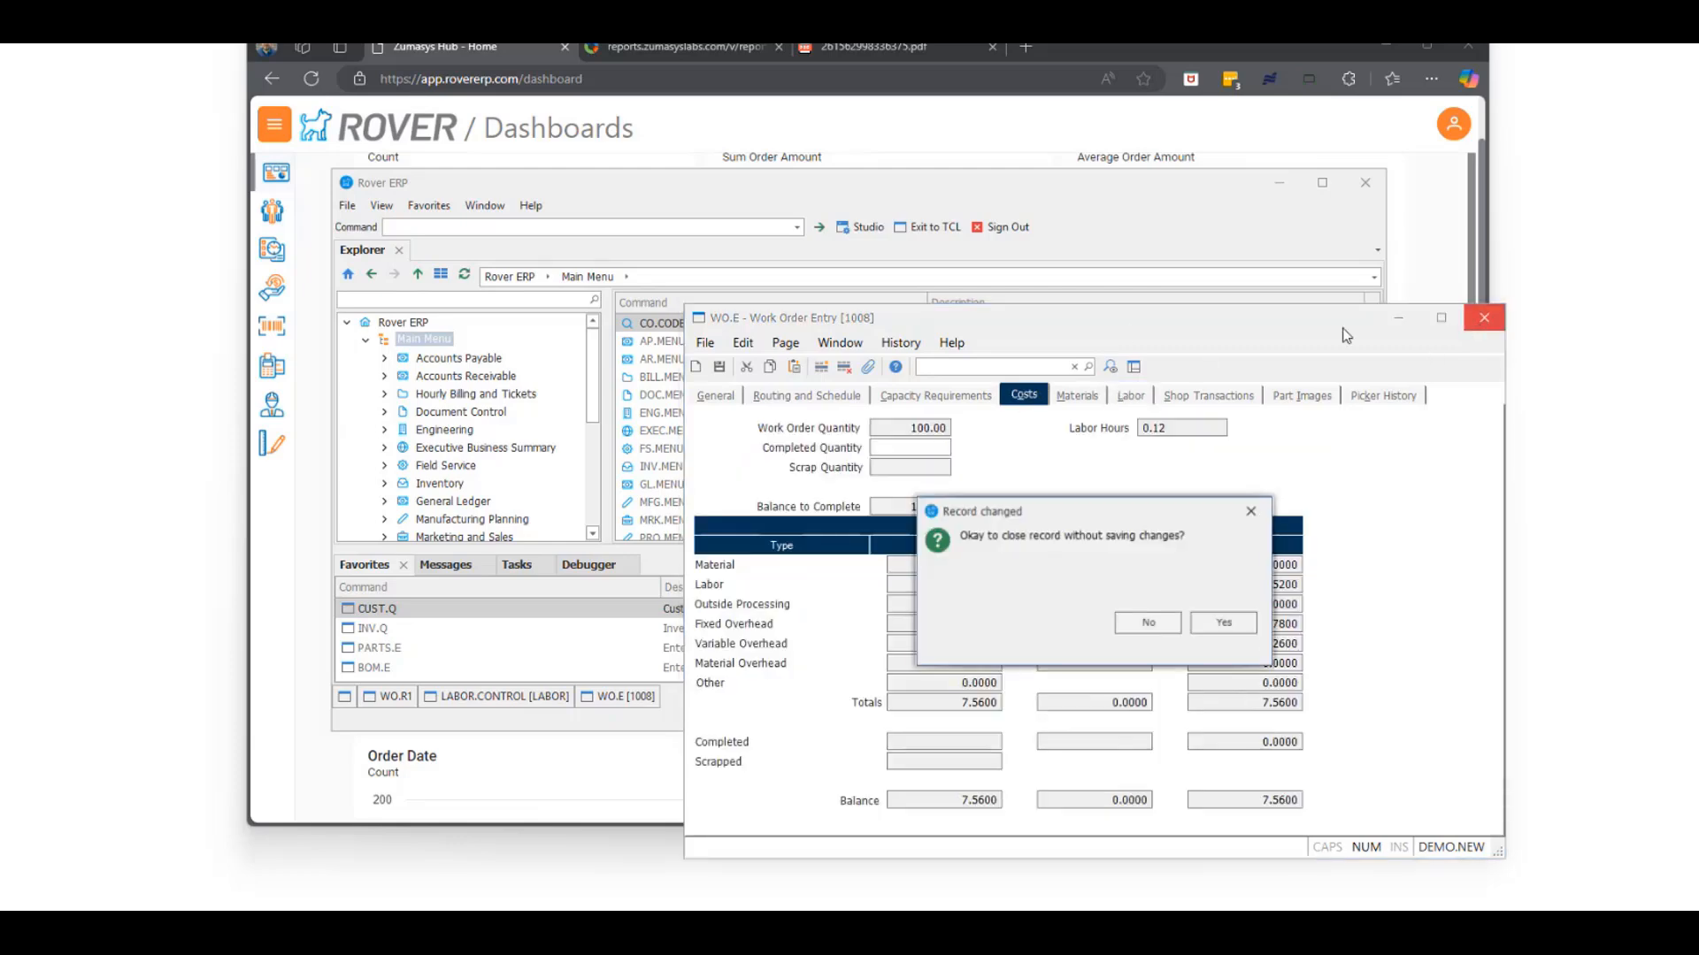
click(1225, 619)
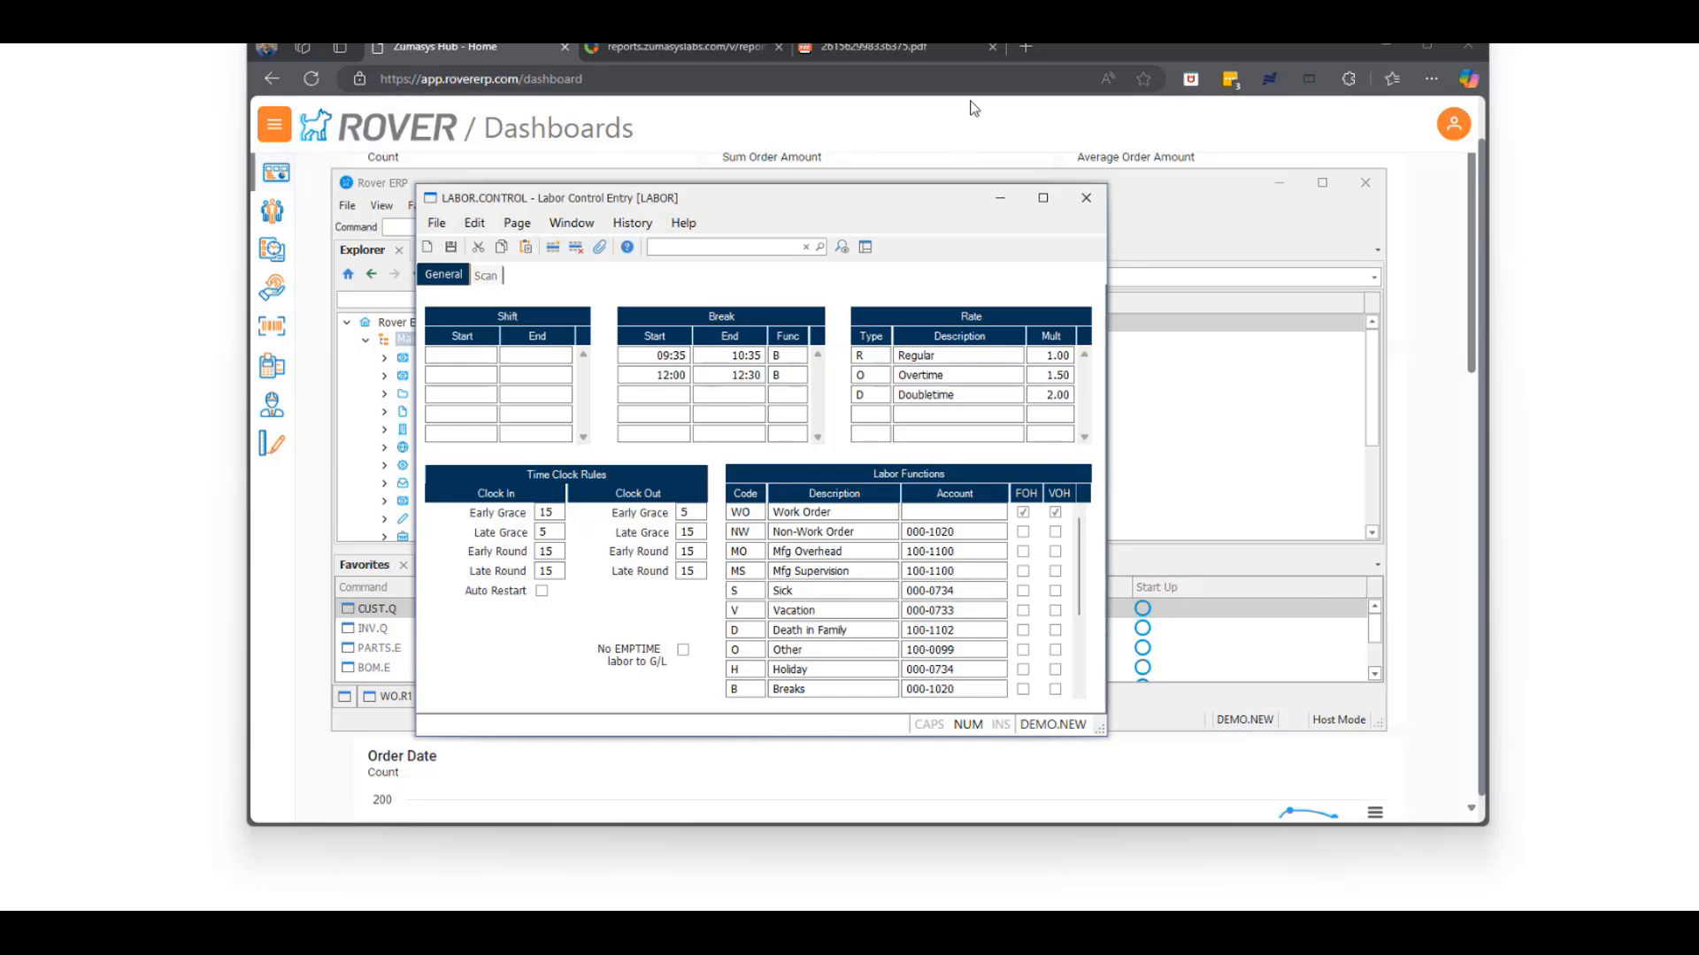
Switch to the Rover web app in the browser, open Start Job from the Scan module, and maximize the window.
click(1058, 52)
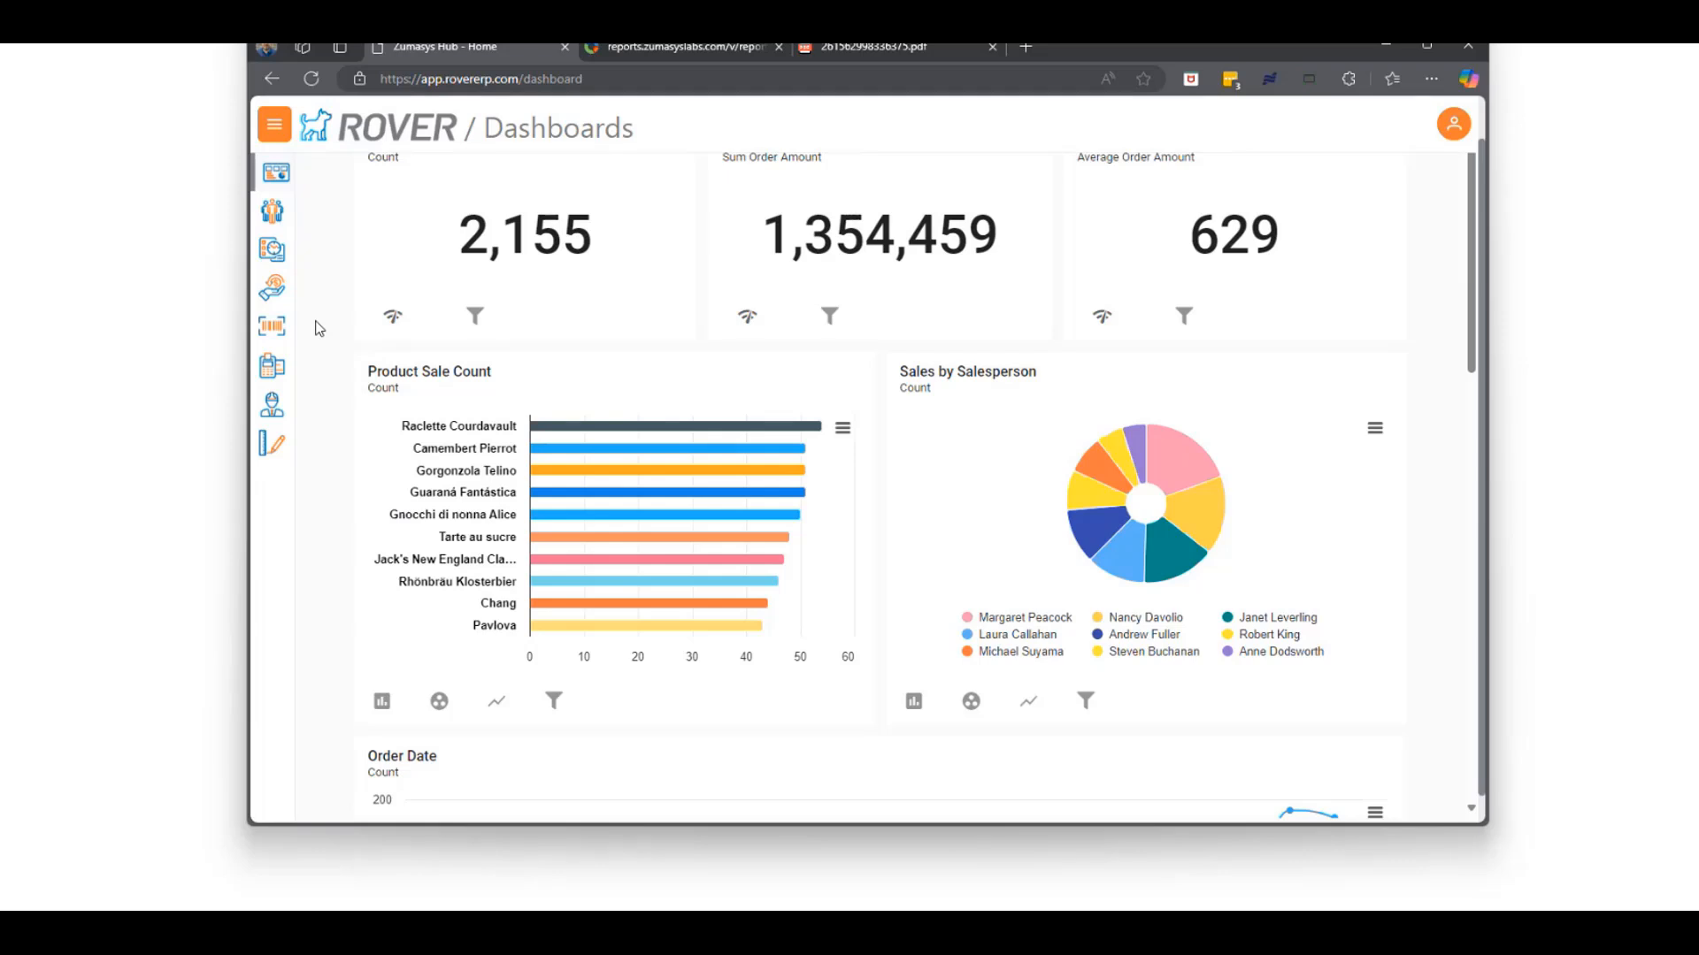
click(271, 330)
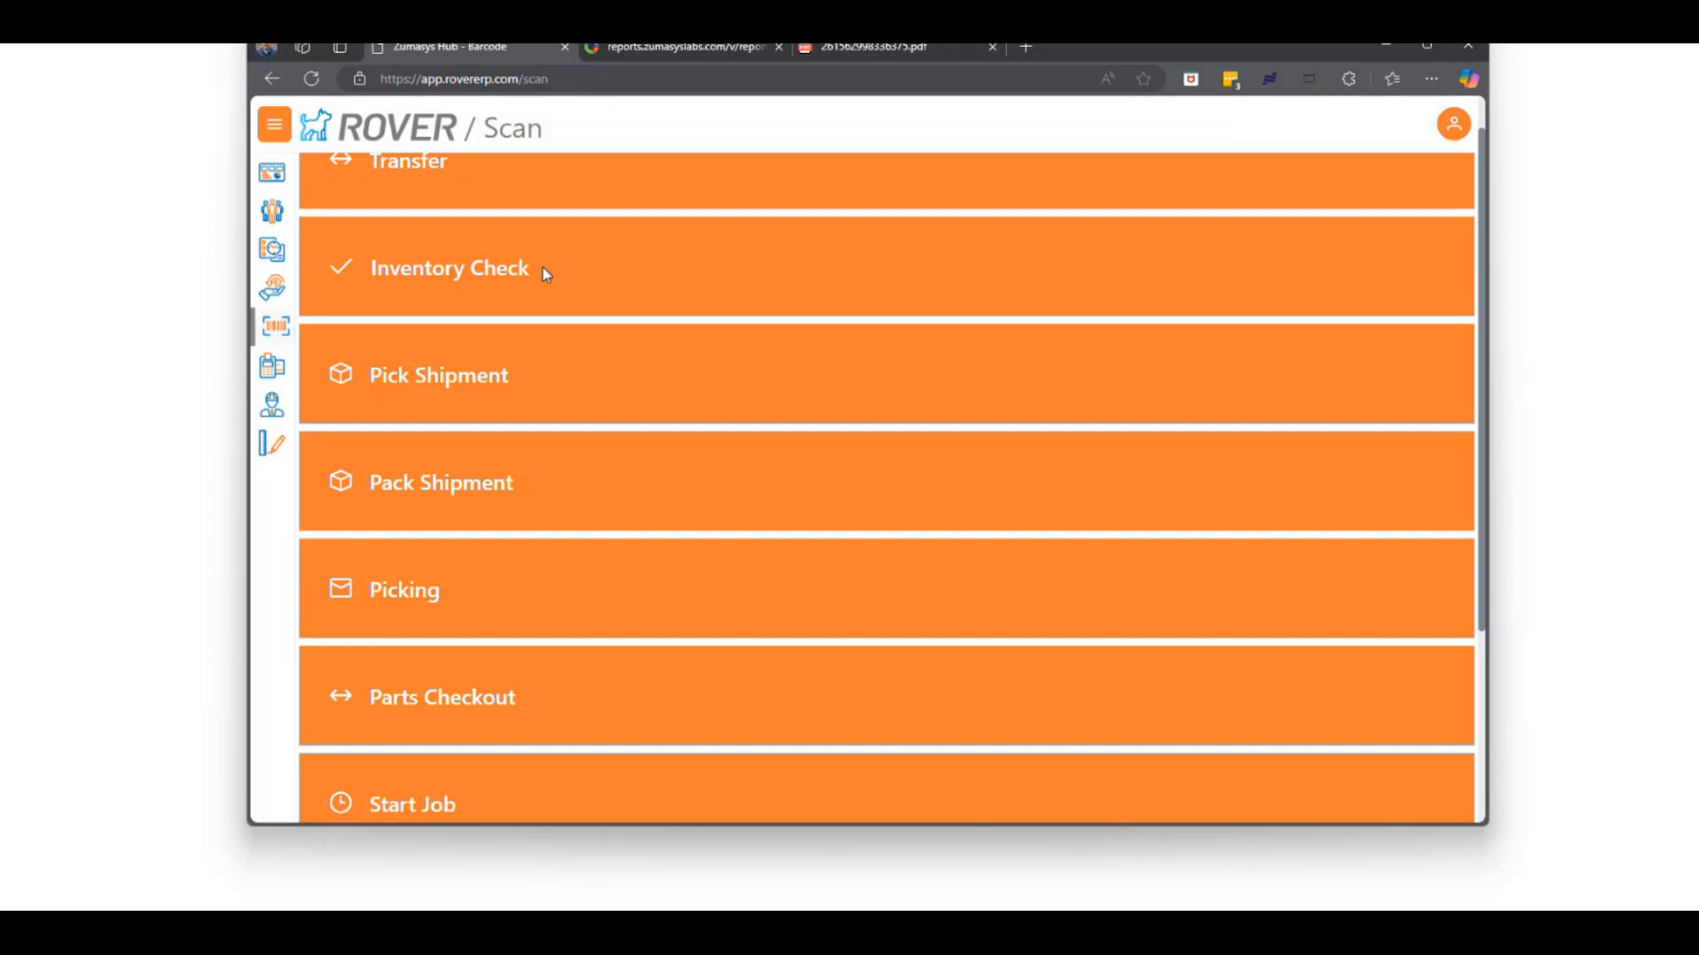
scroll(693, 492, down, 2)
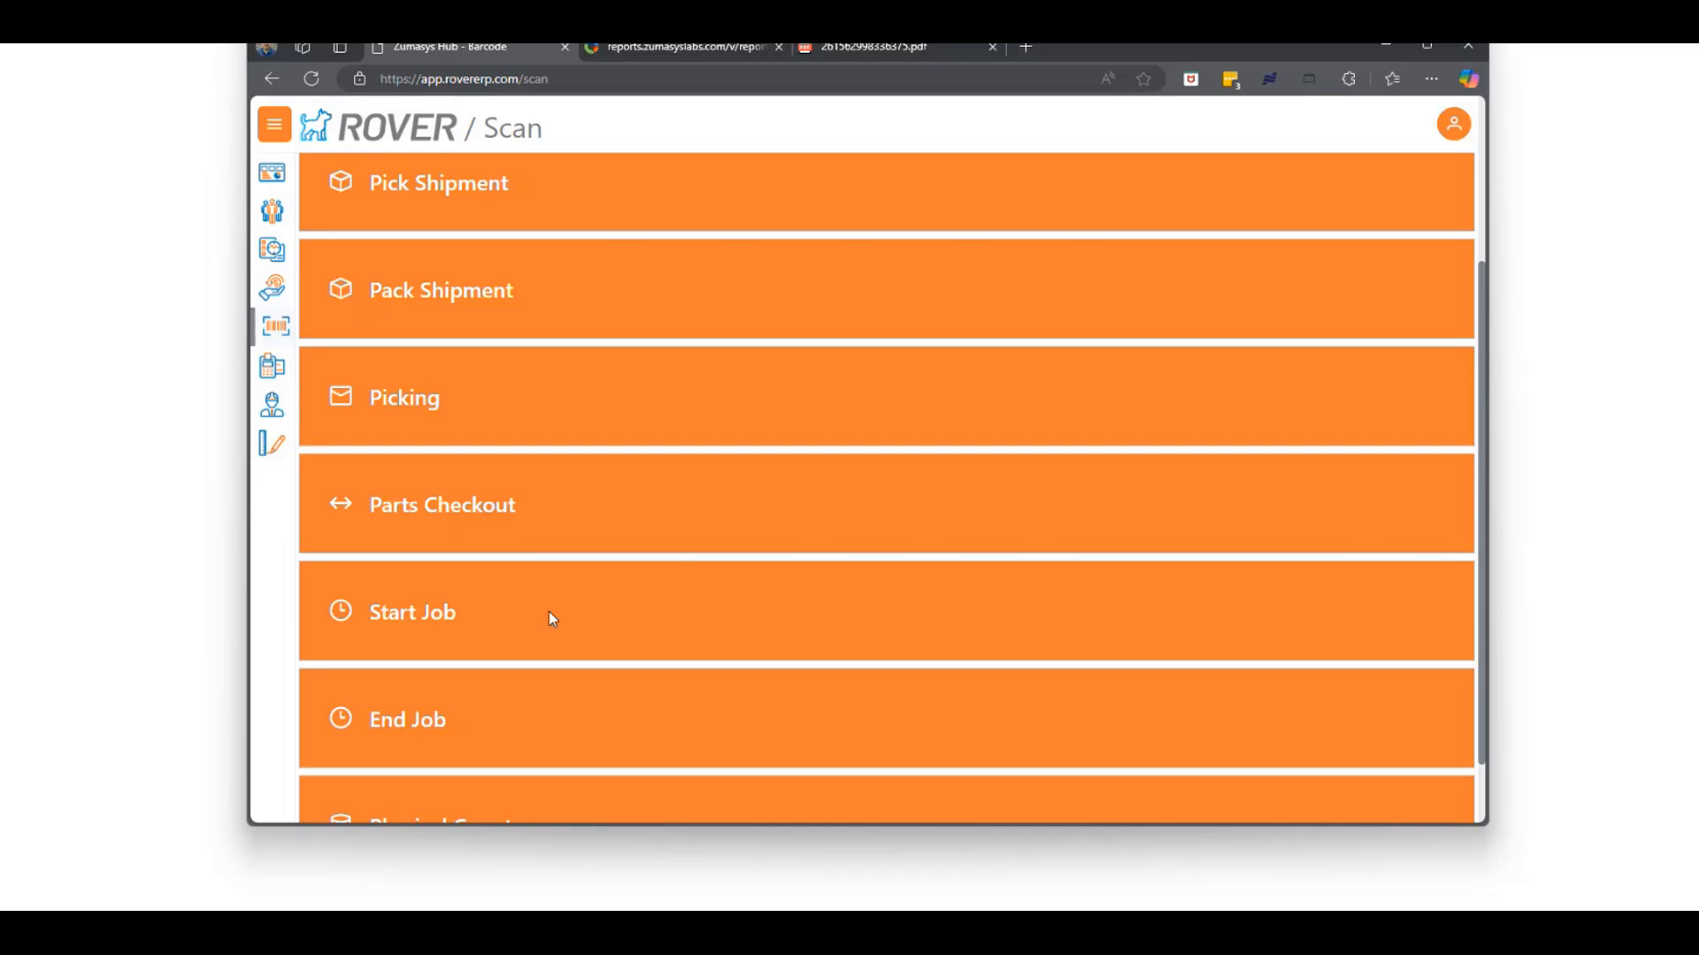
scroll(549, 613, down, 1)
scroll(550, 613, up, 1)
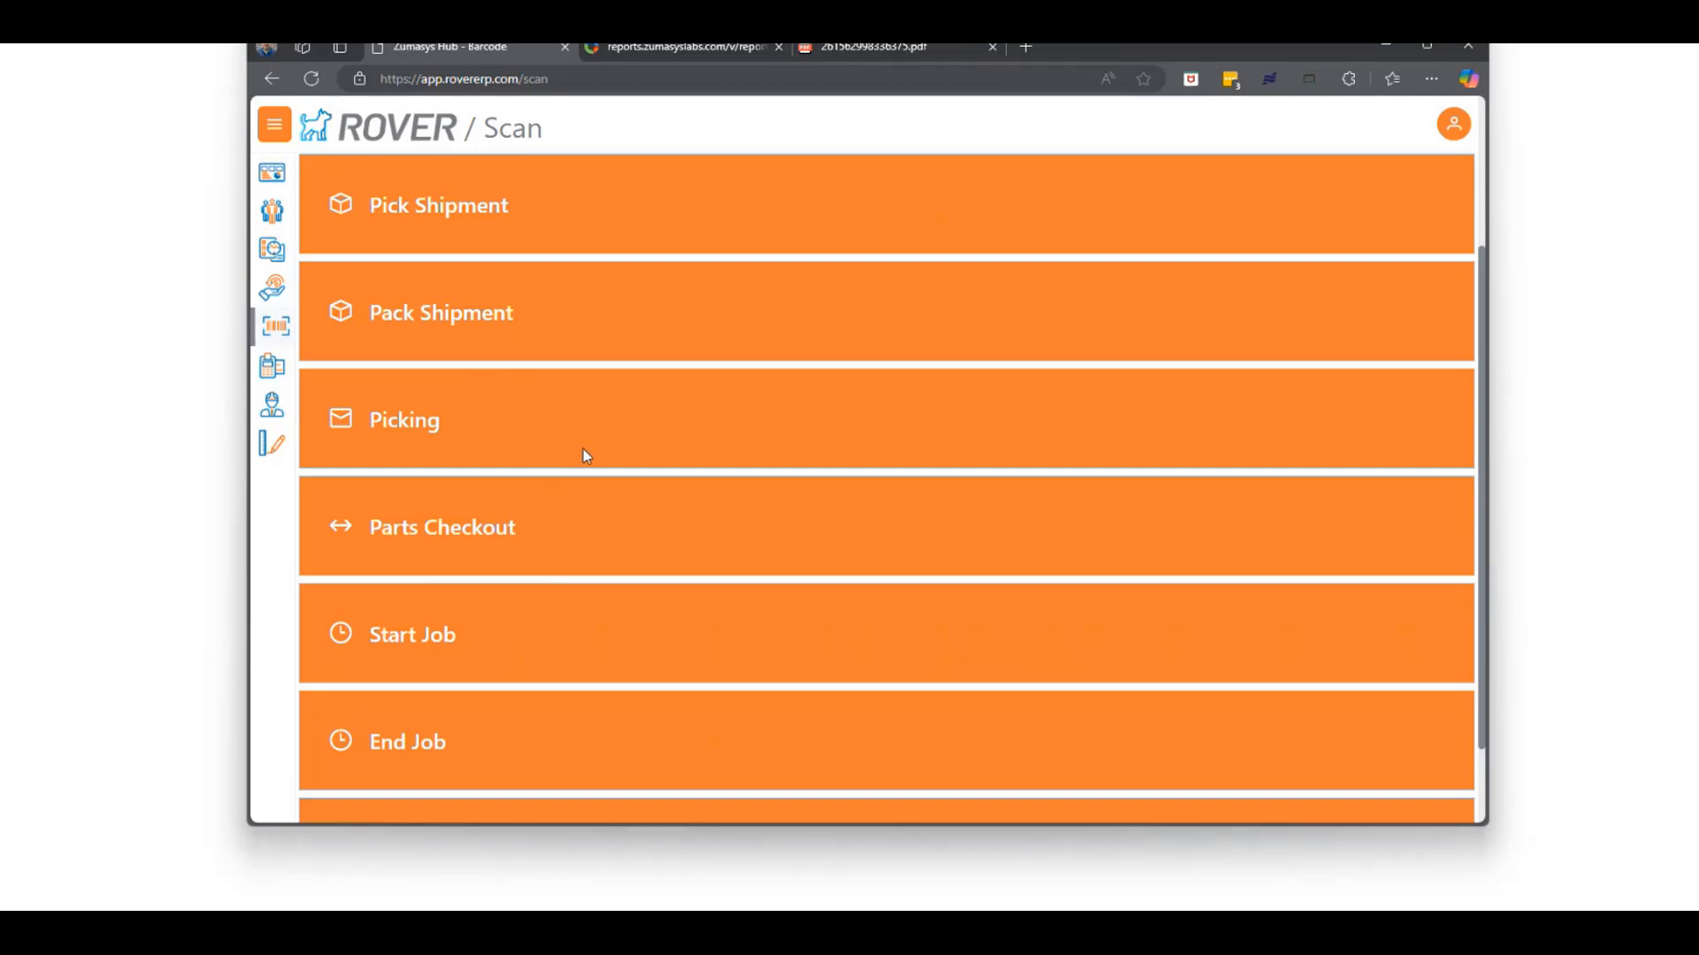
scroll(556, 646, down, 2)
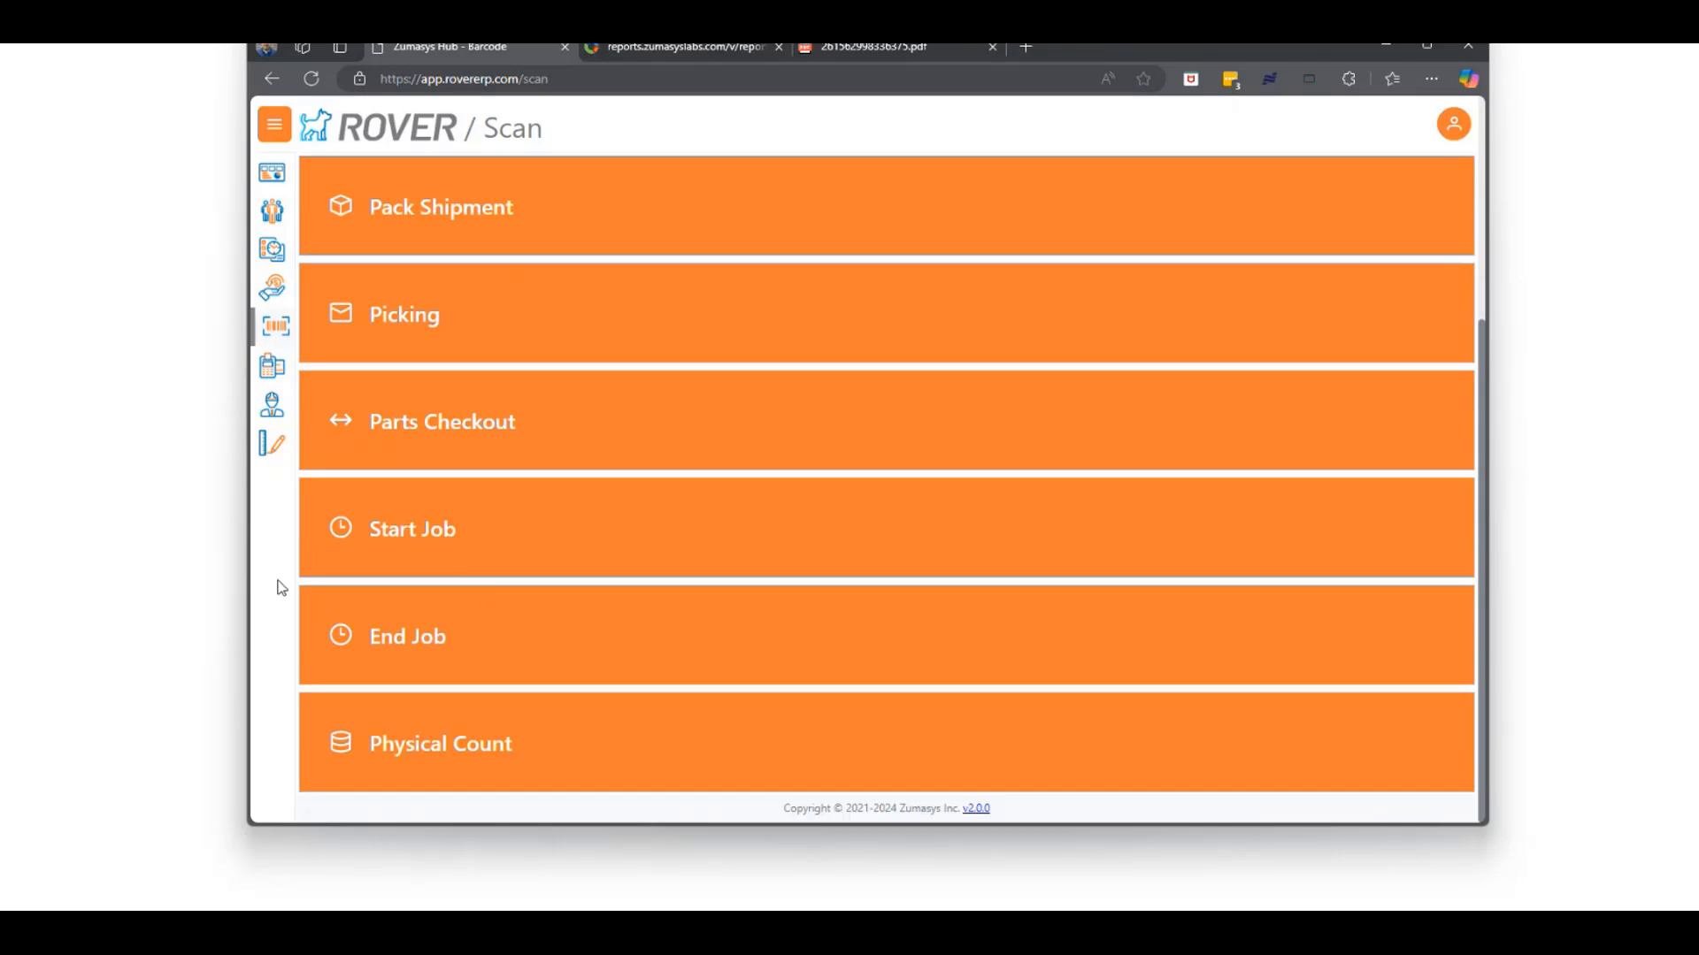
click(501, 538)
click(1426, 46)
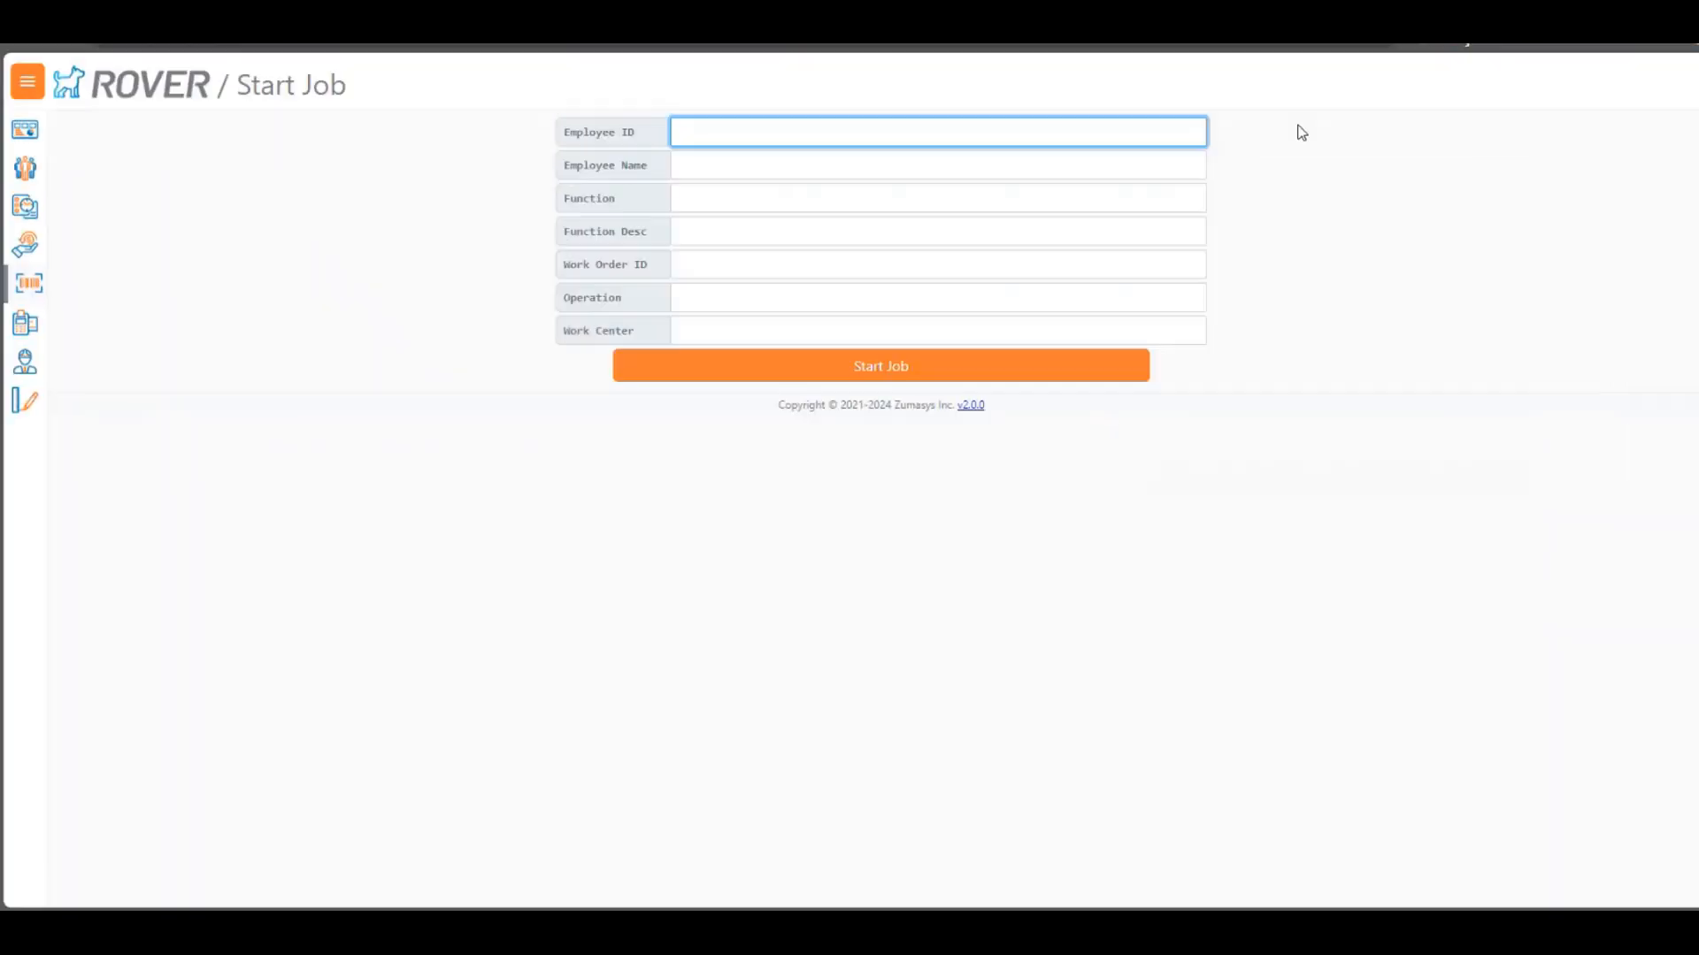
Narrow the browser window and fill in the Start Job form with the employee ID, function WO, the work order ID and operation 1.
key(F11)
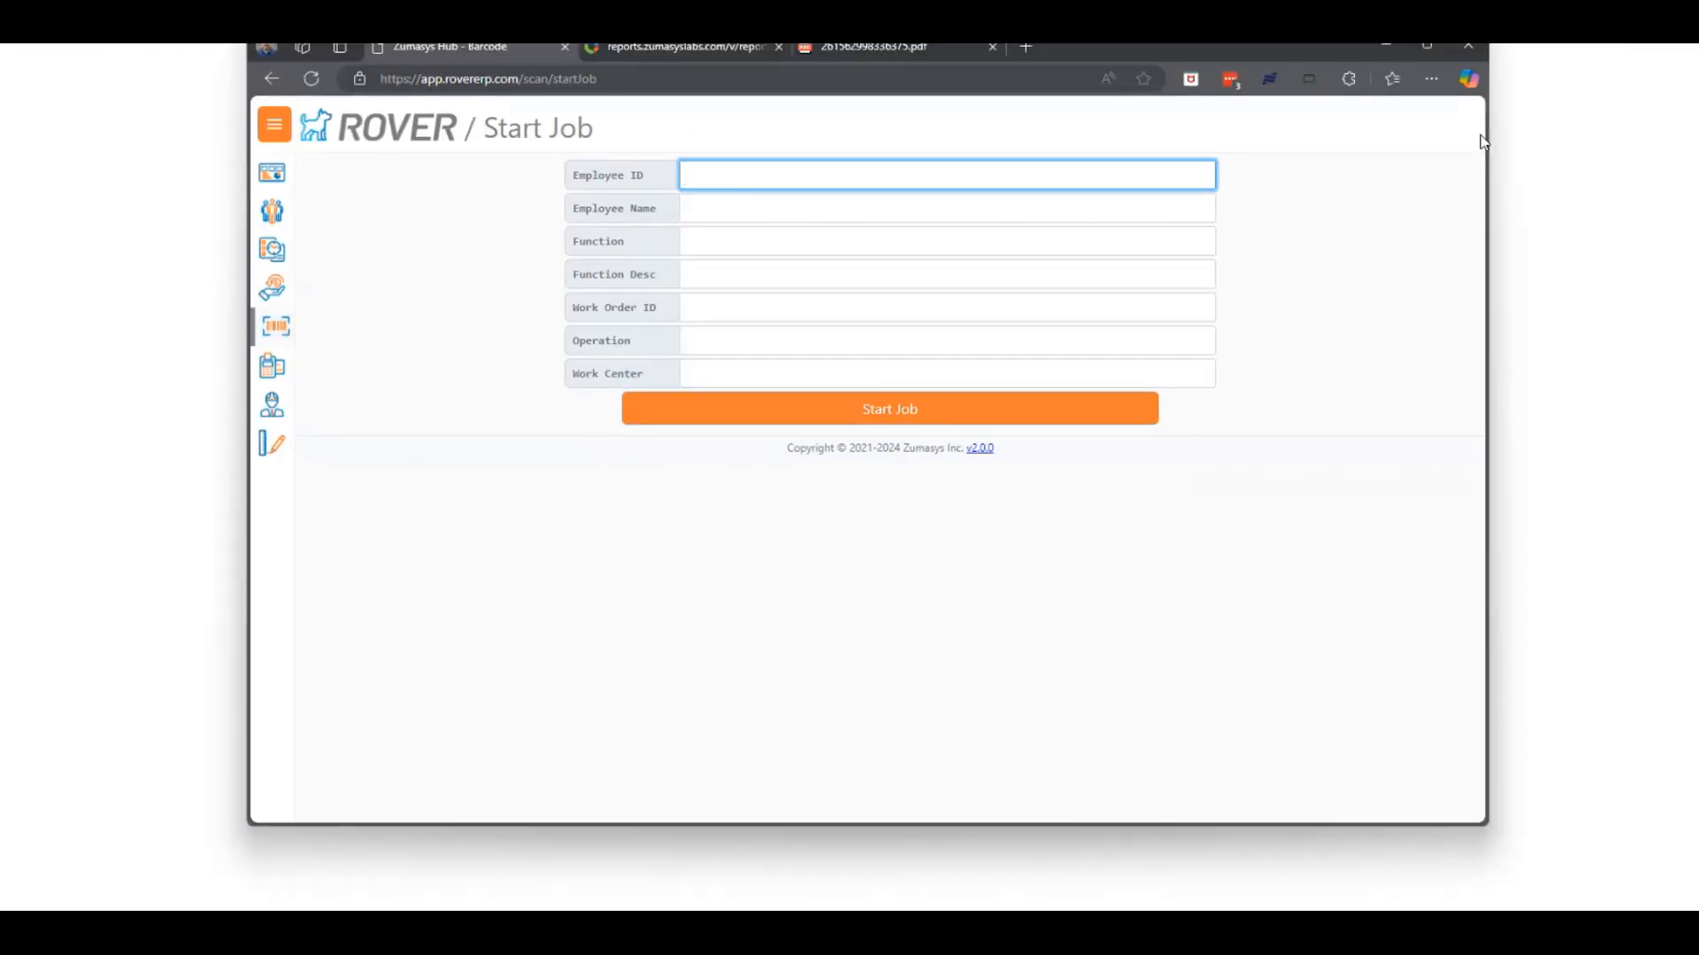
drag(1484, 134, 849, 228)
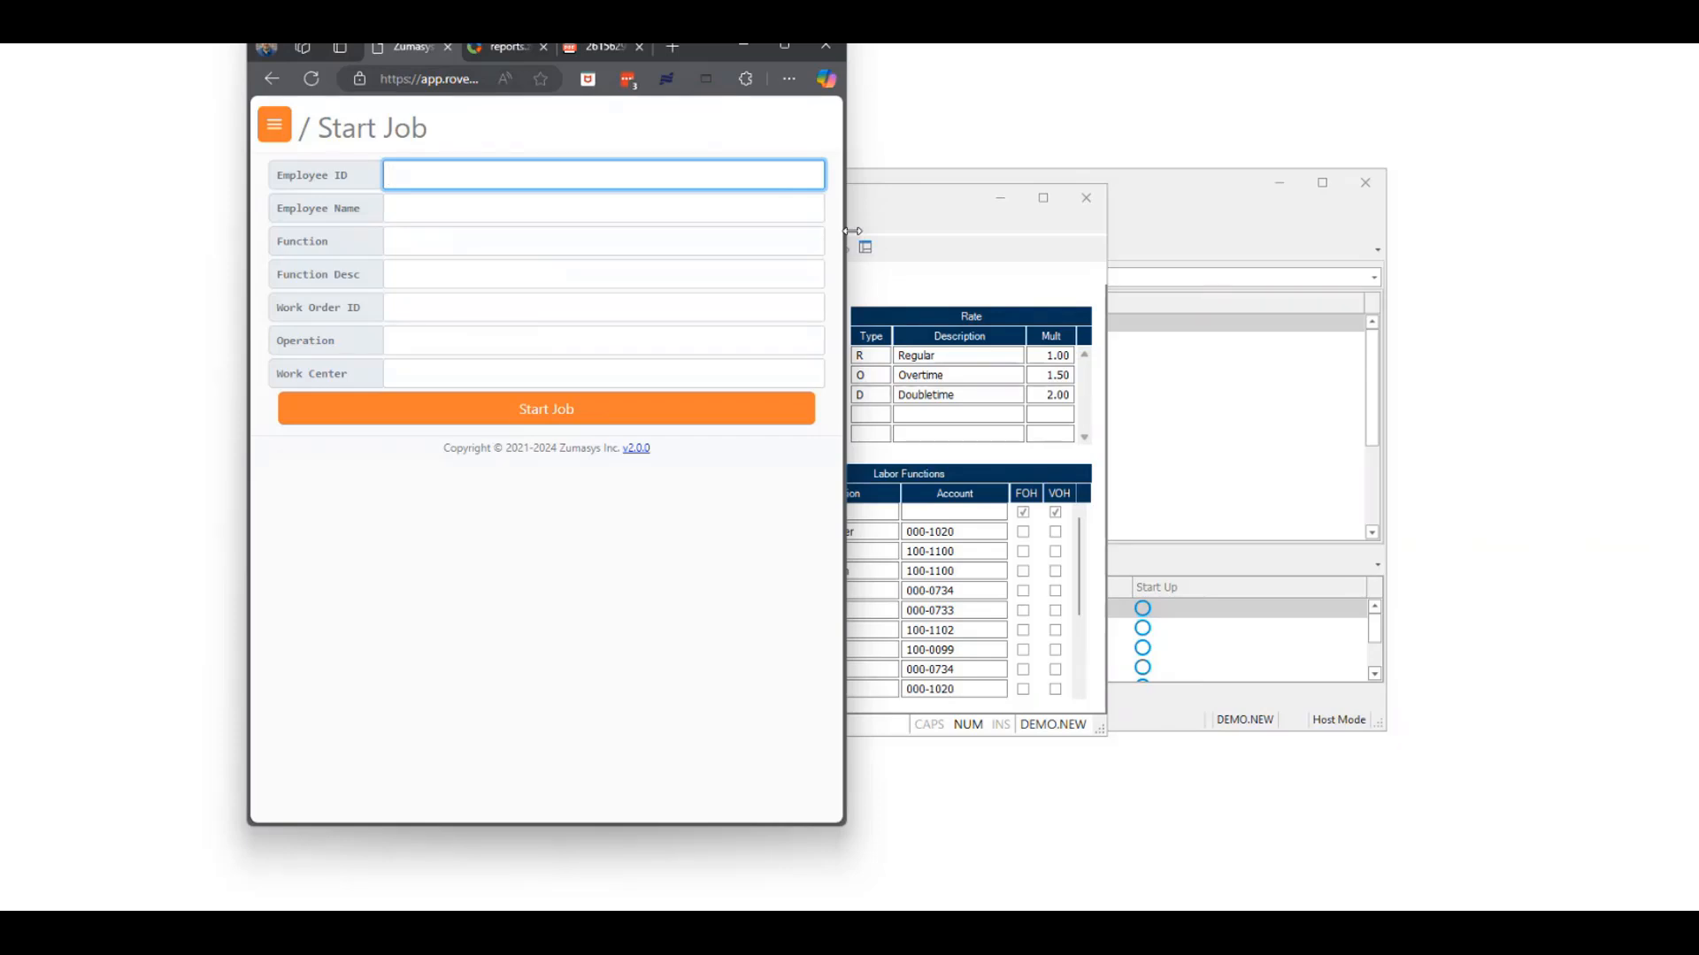
text(102)
key(Tab)
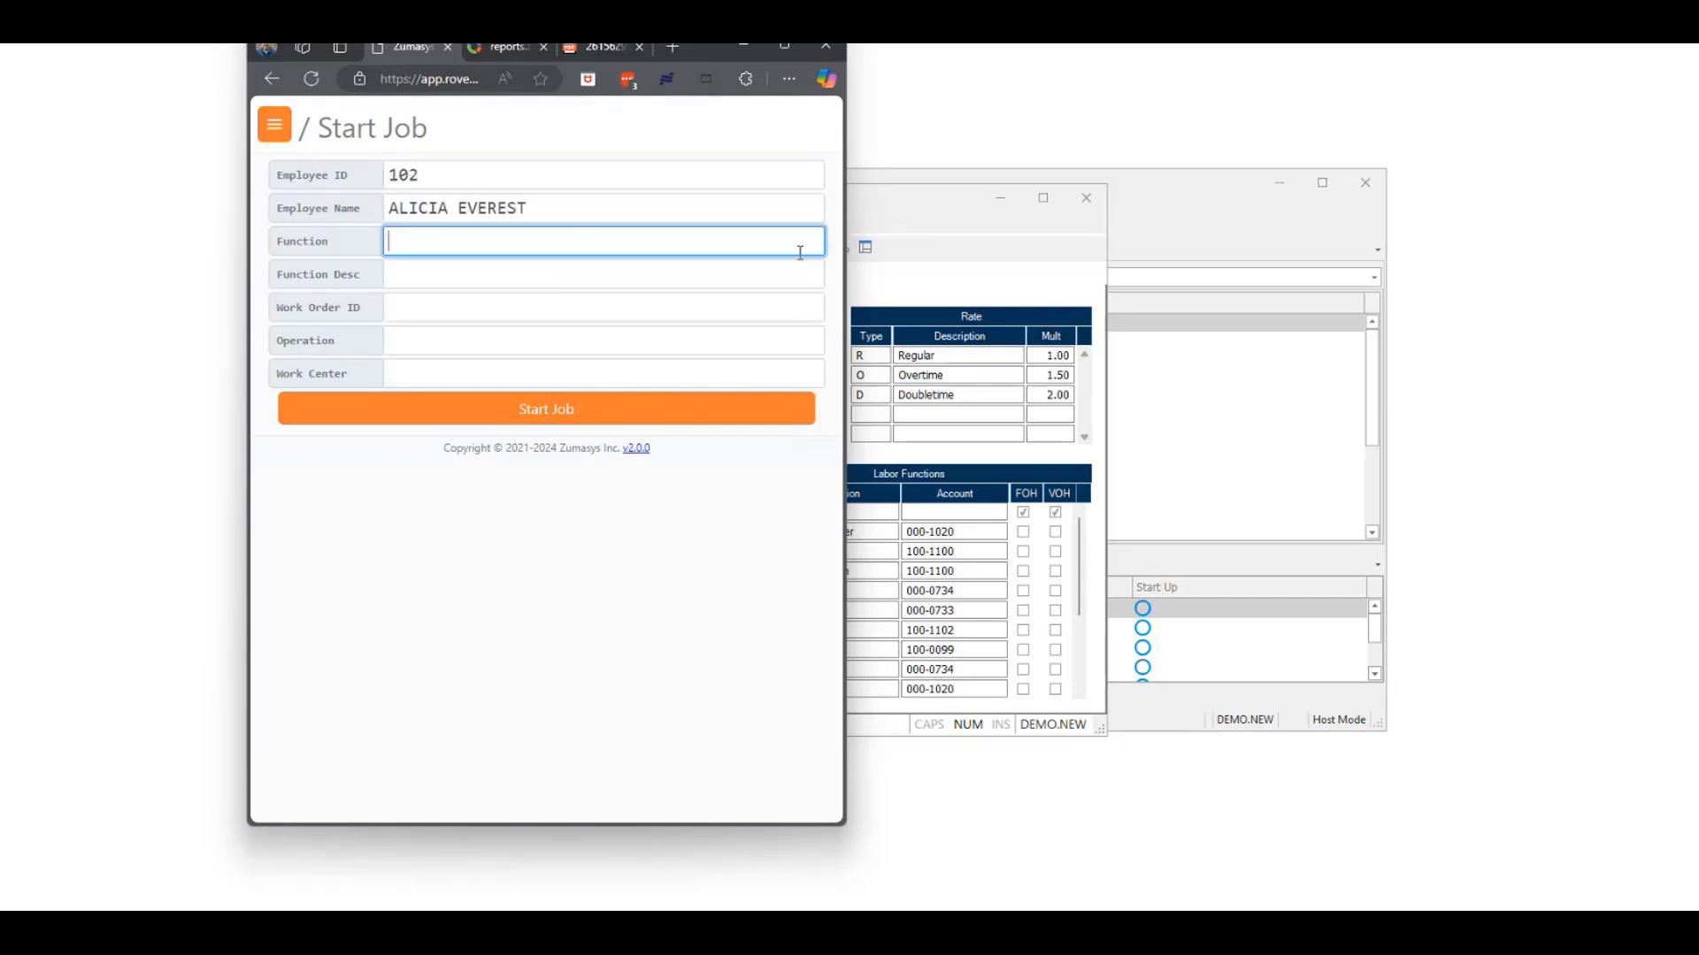
text(wo)
key(Tab)
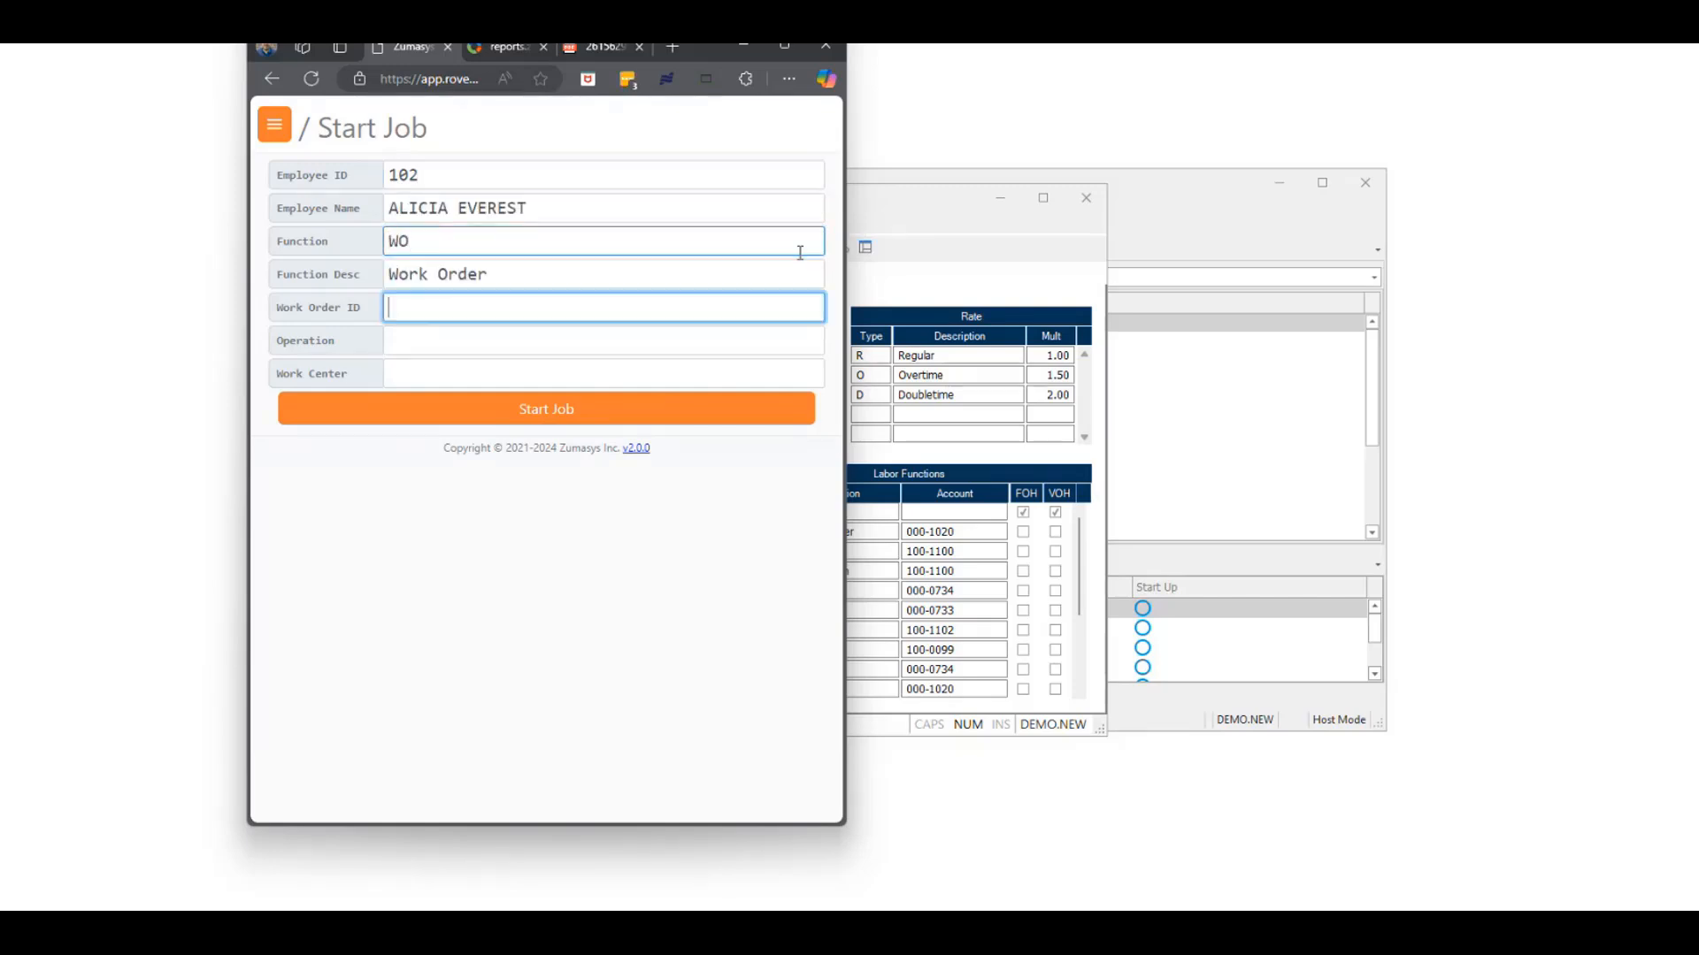
text(1008)
key(Tab)
text(1)
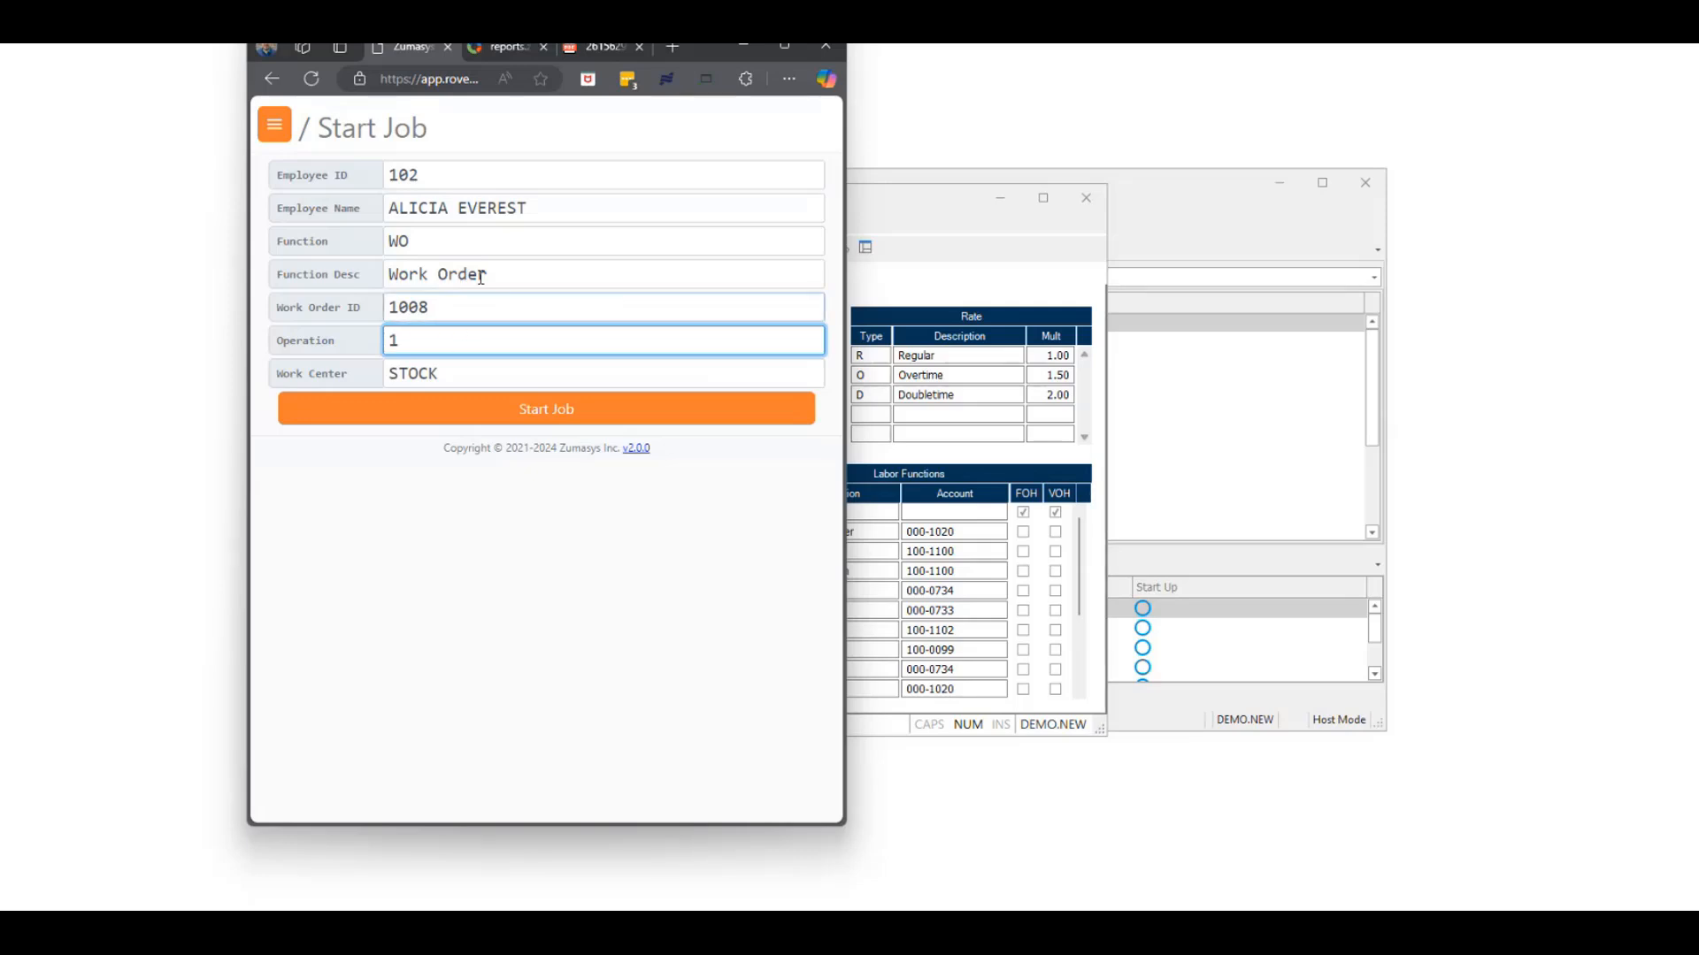
Check the operation barcodes on the work order's traveler PDF, and submit the filled-in Start Job form.
click(589, 46)
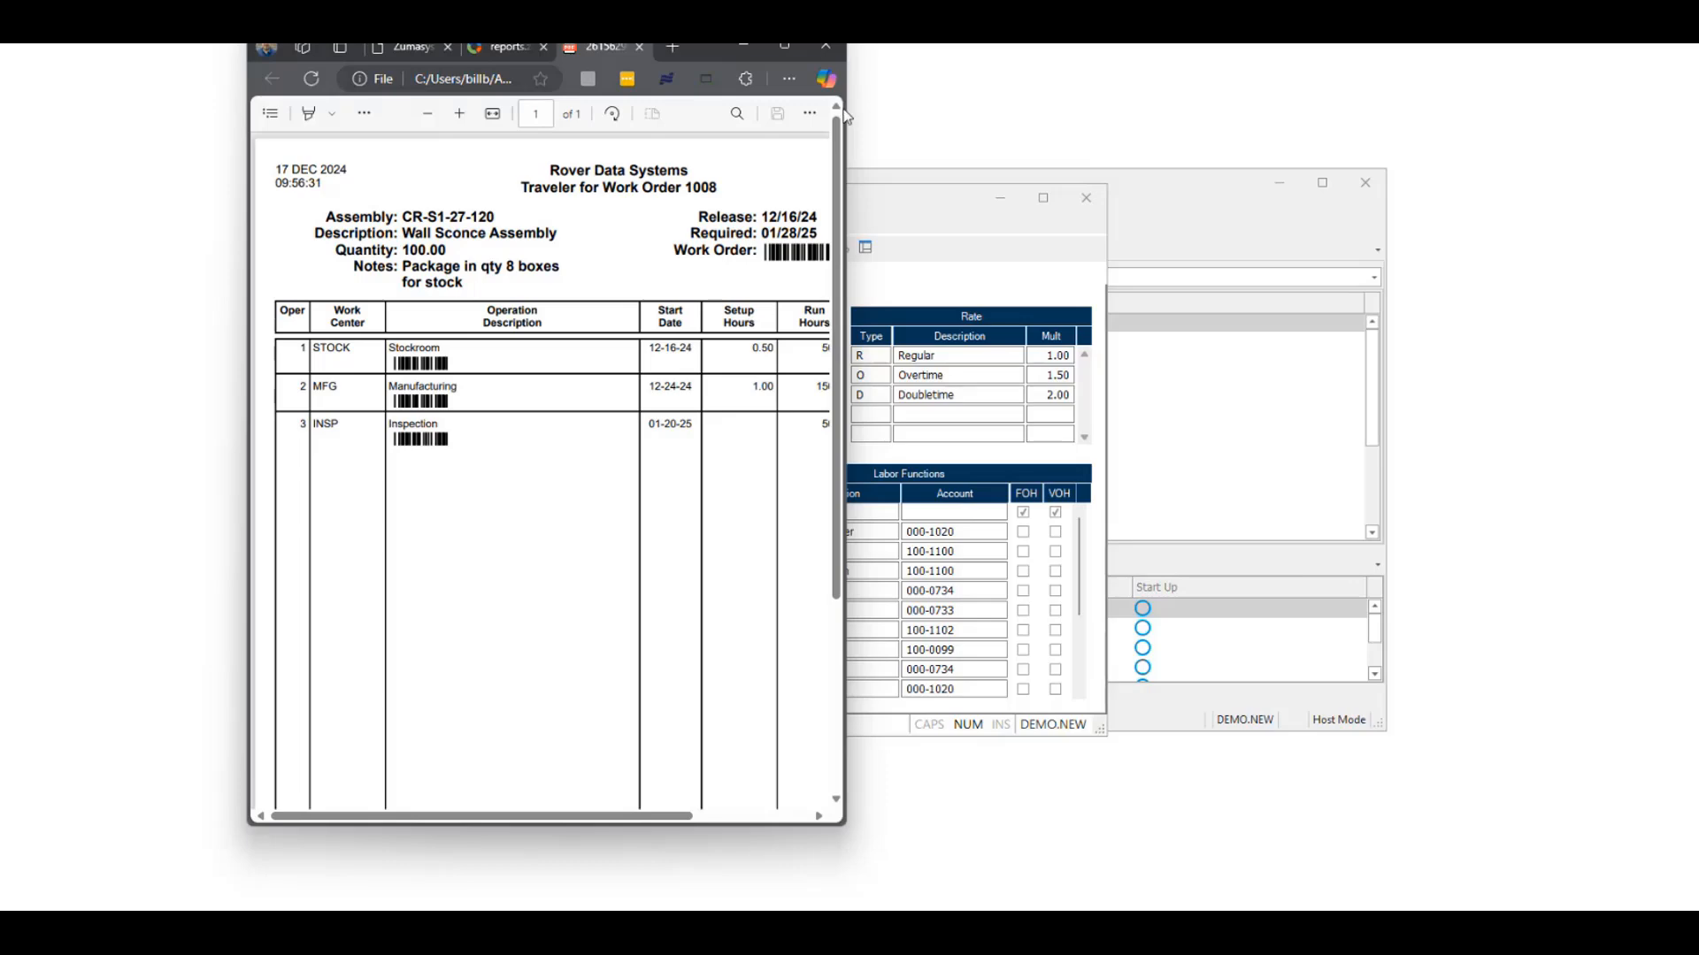
drag(844, 115, 1023, 119)
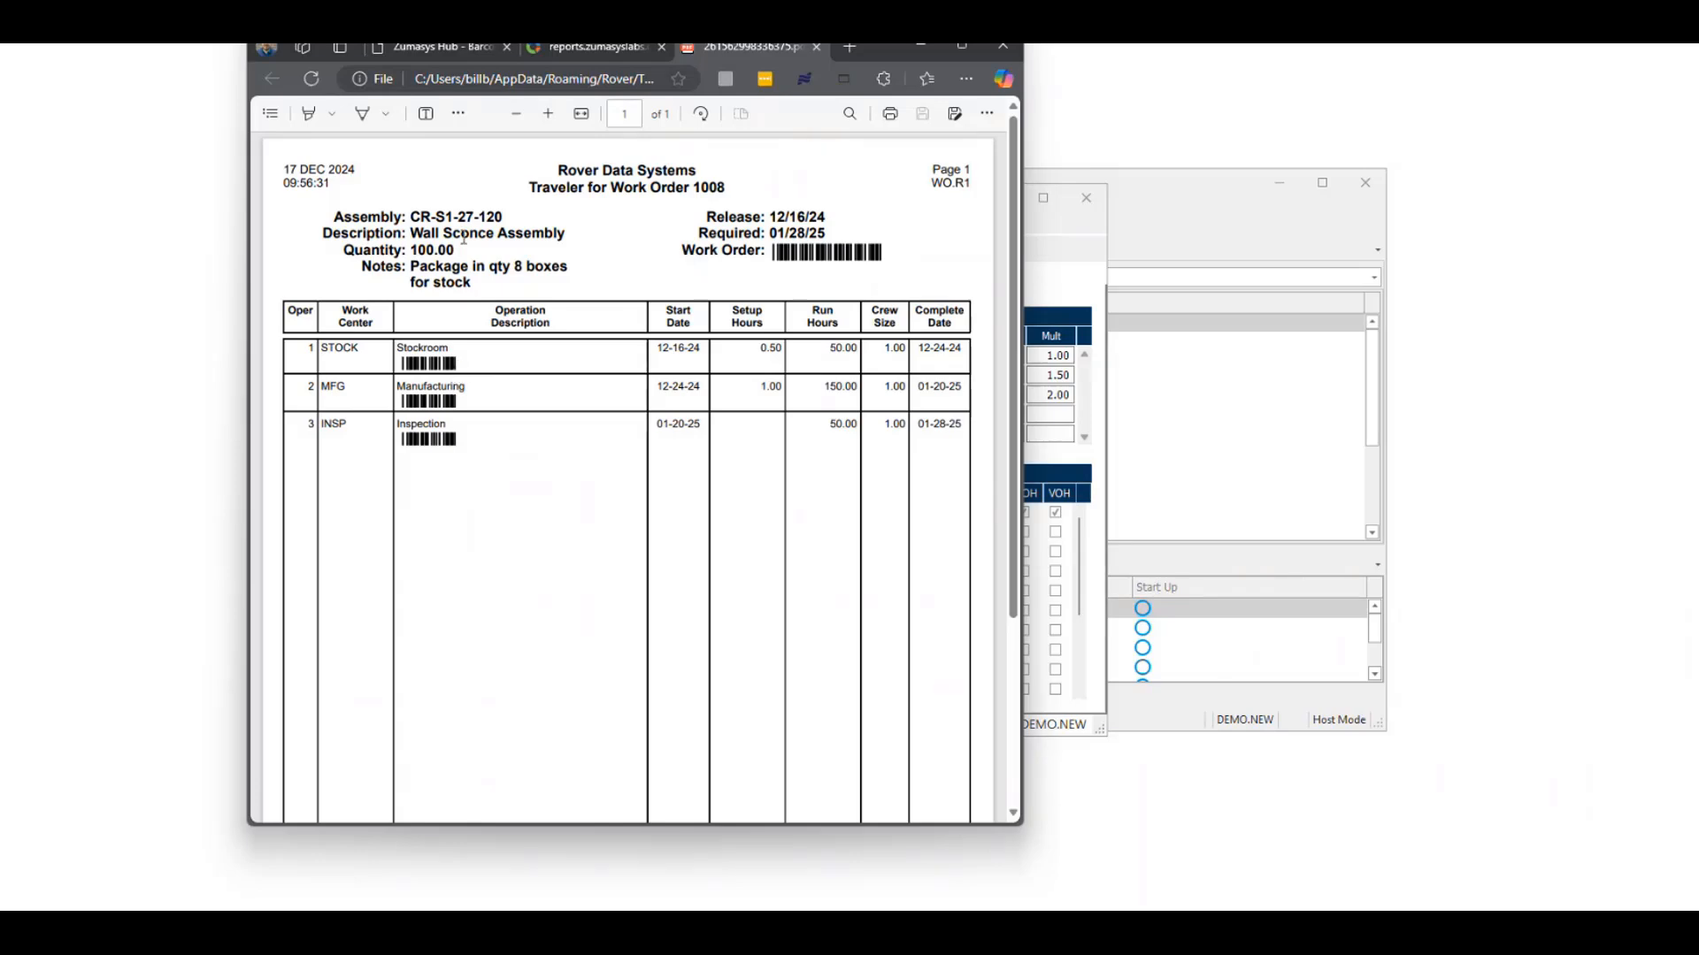
click(479, 47)
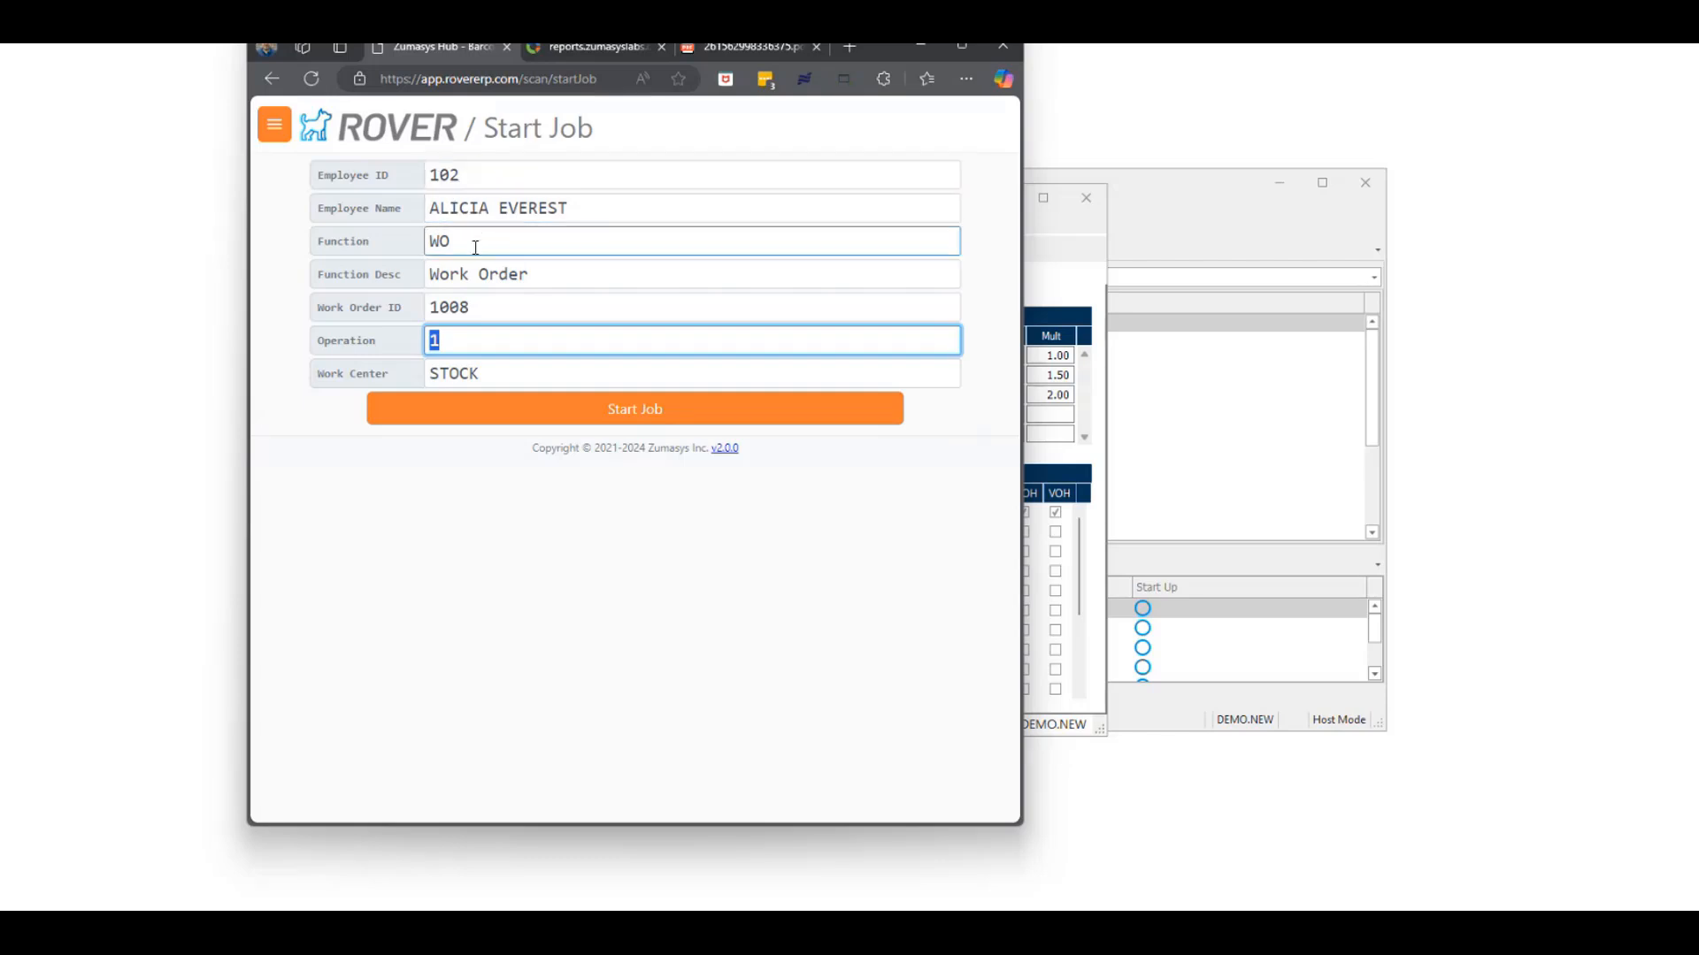
click(504, 408)
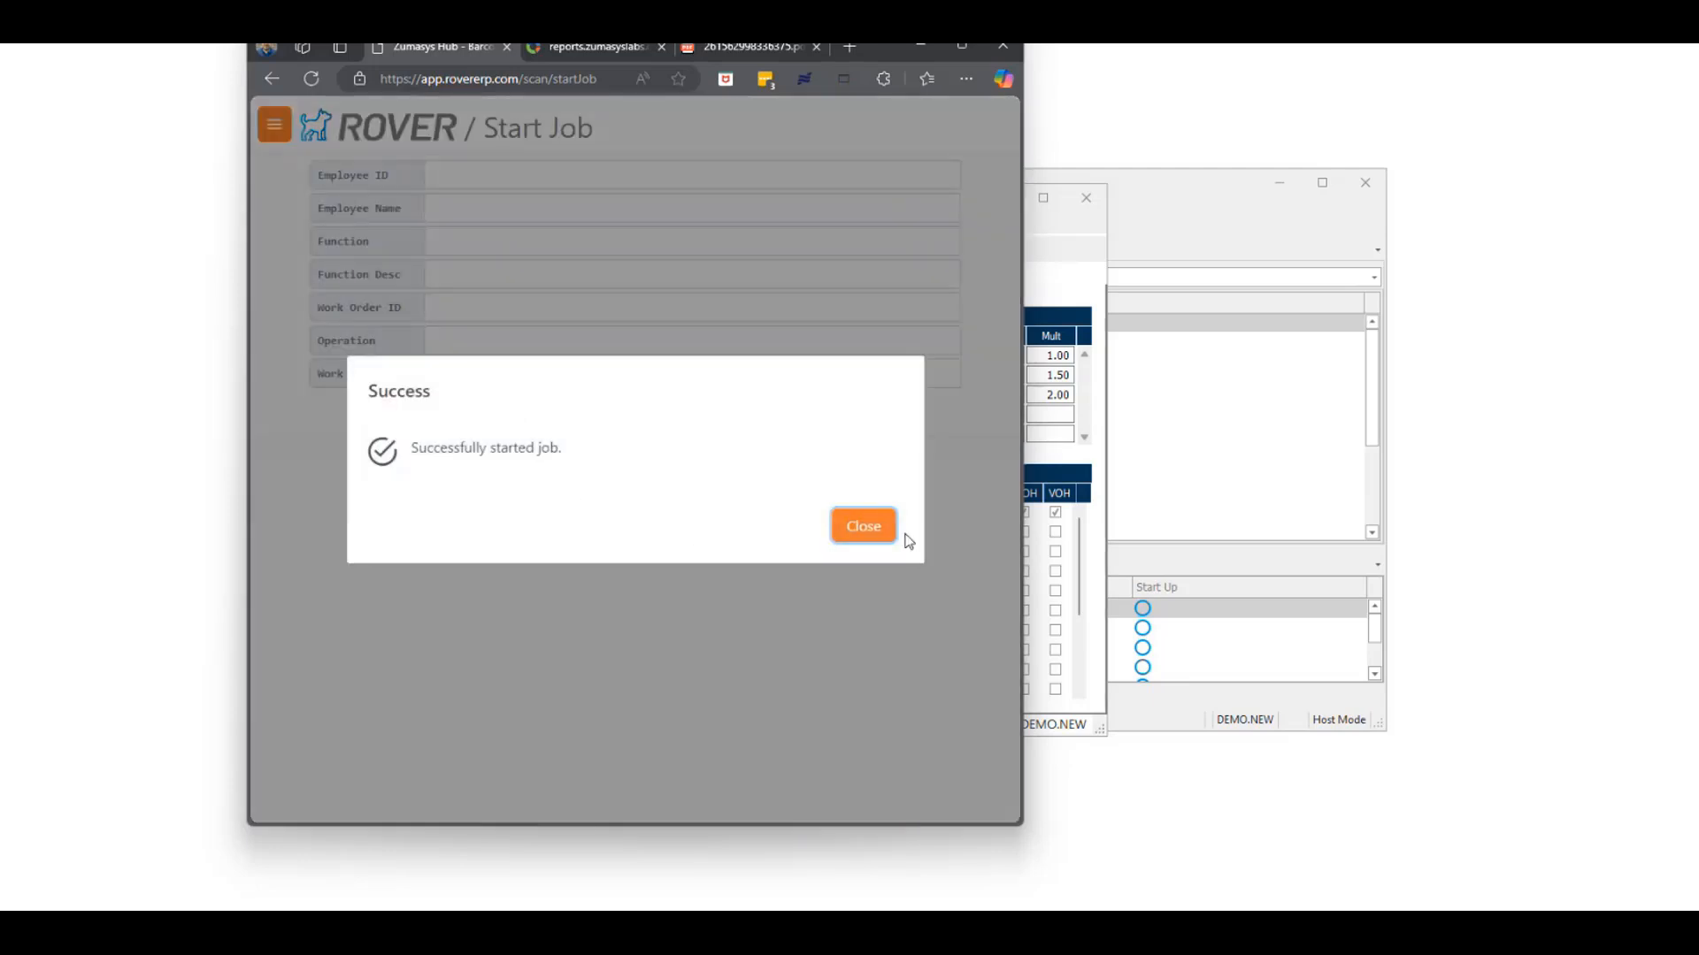
click(864, 527)
Open End Job from the Scan module and enter the employee ID and function WO.
click(265, 135)
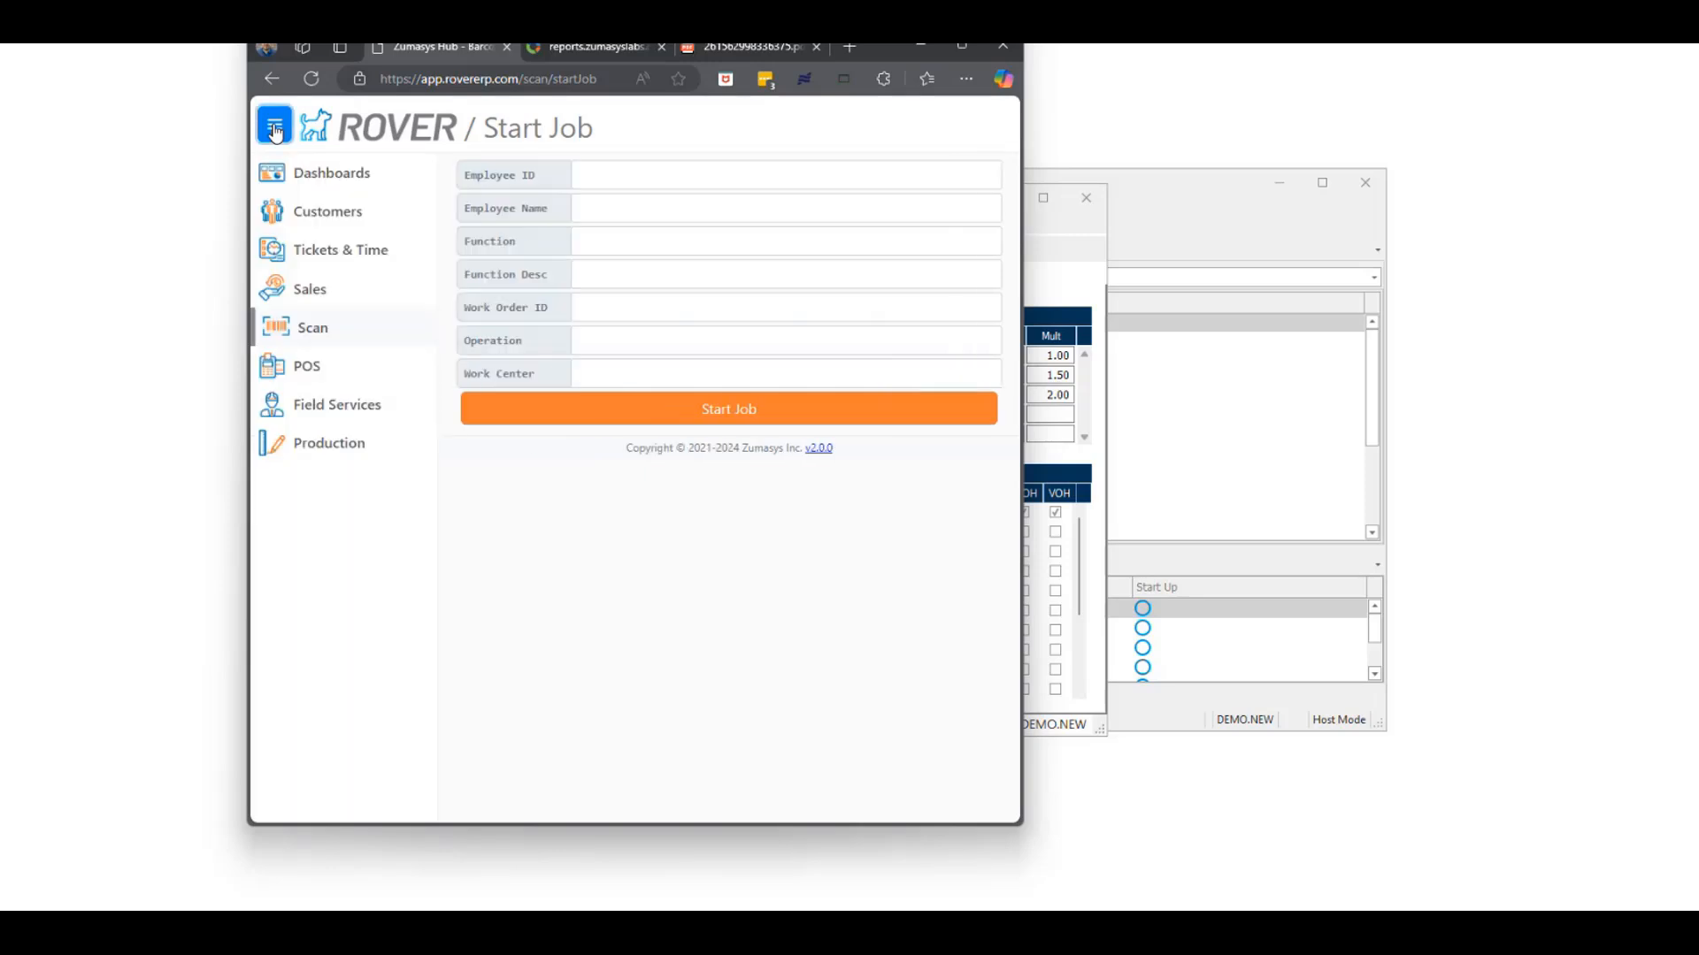
click(311, 329)
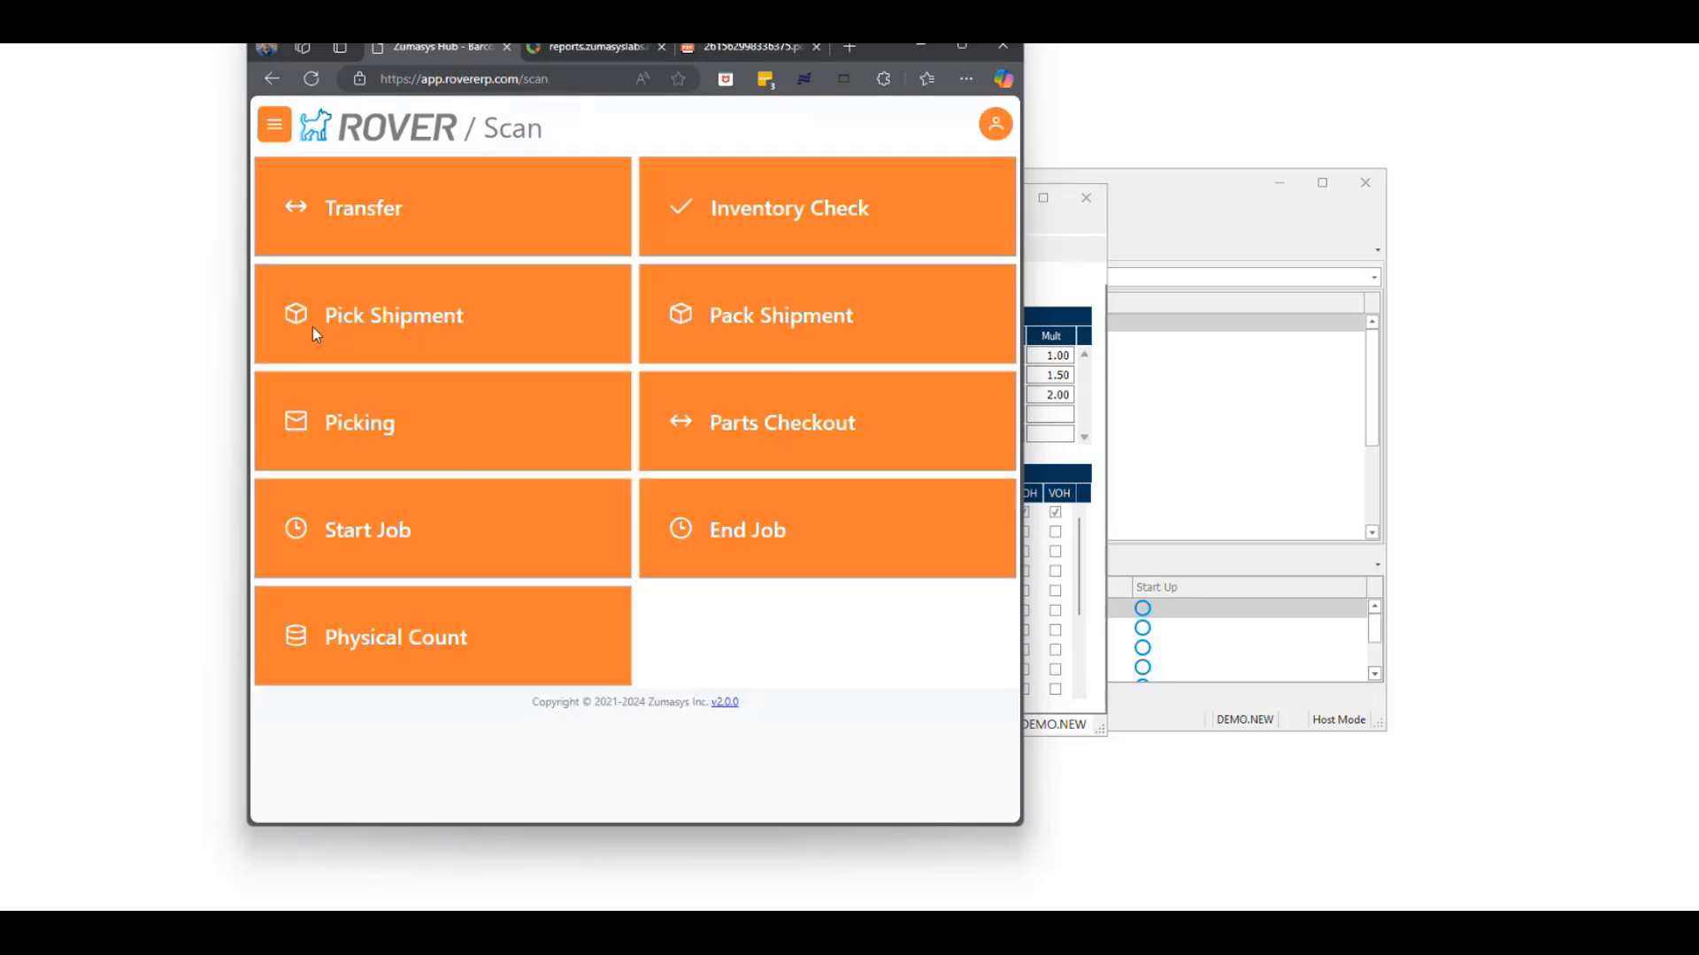
click(770, 535)
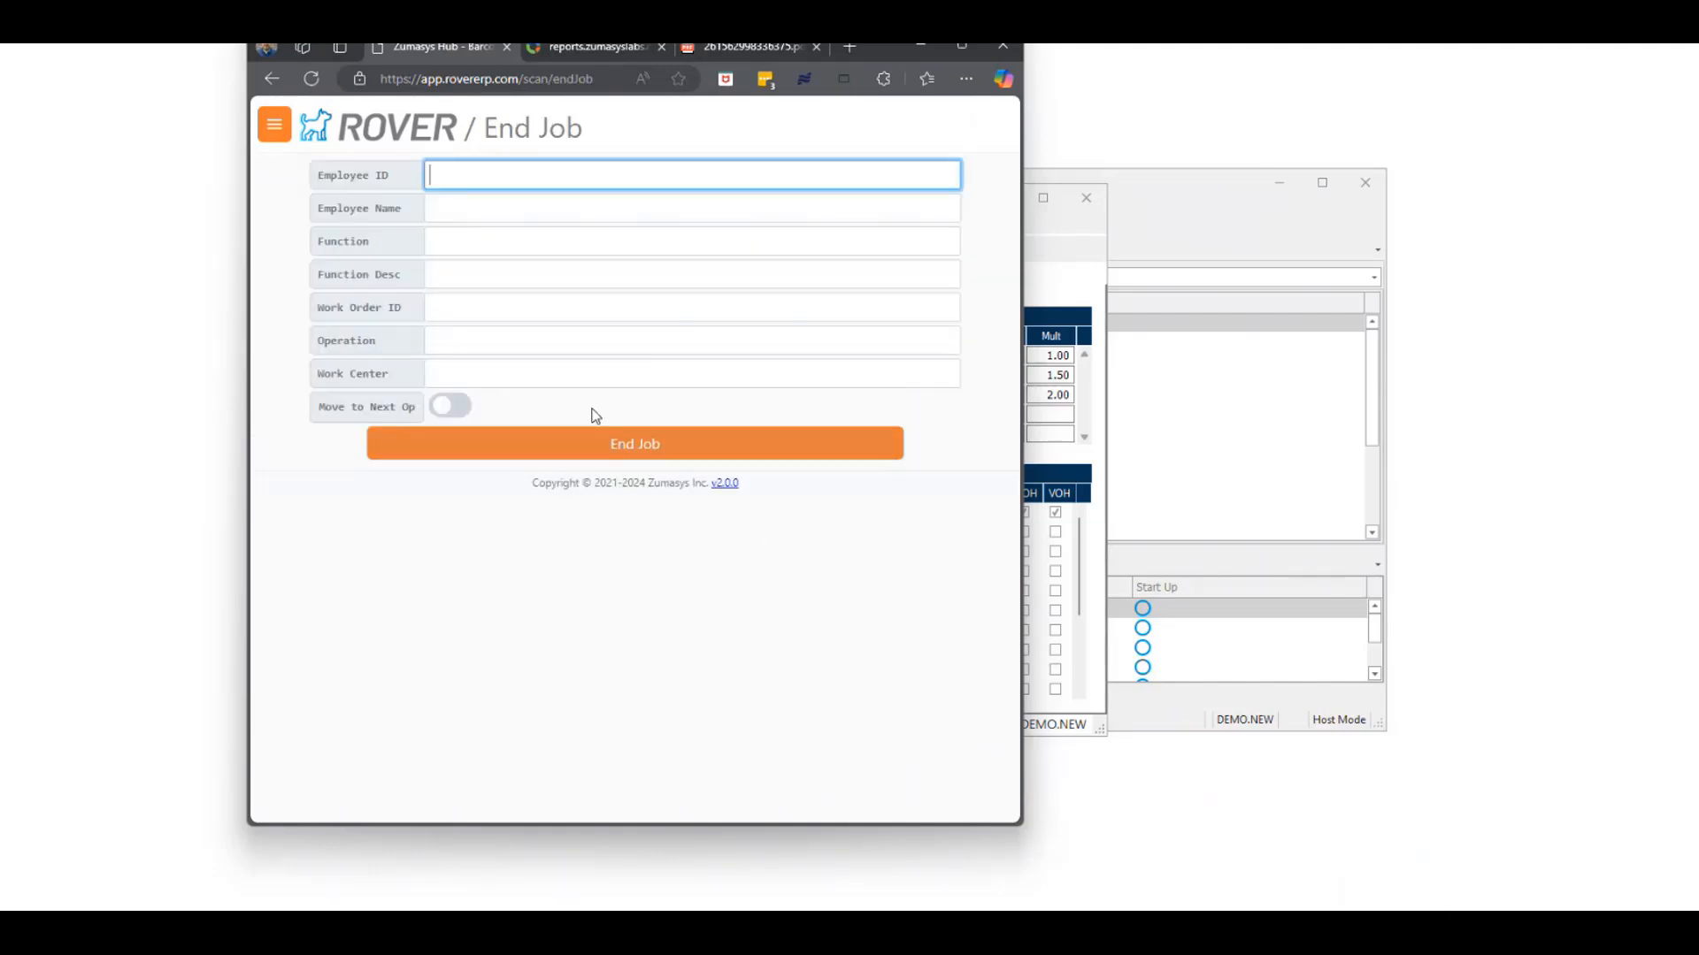
text(102)
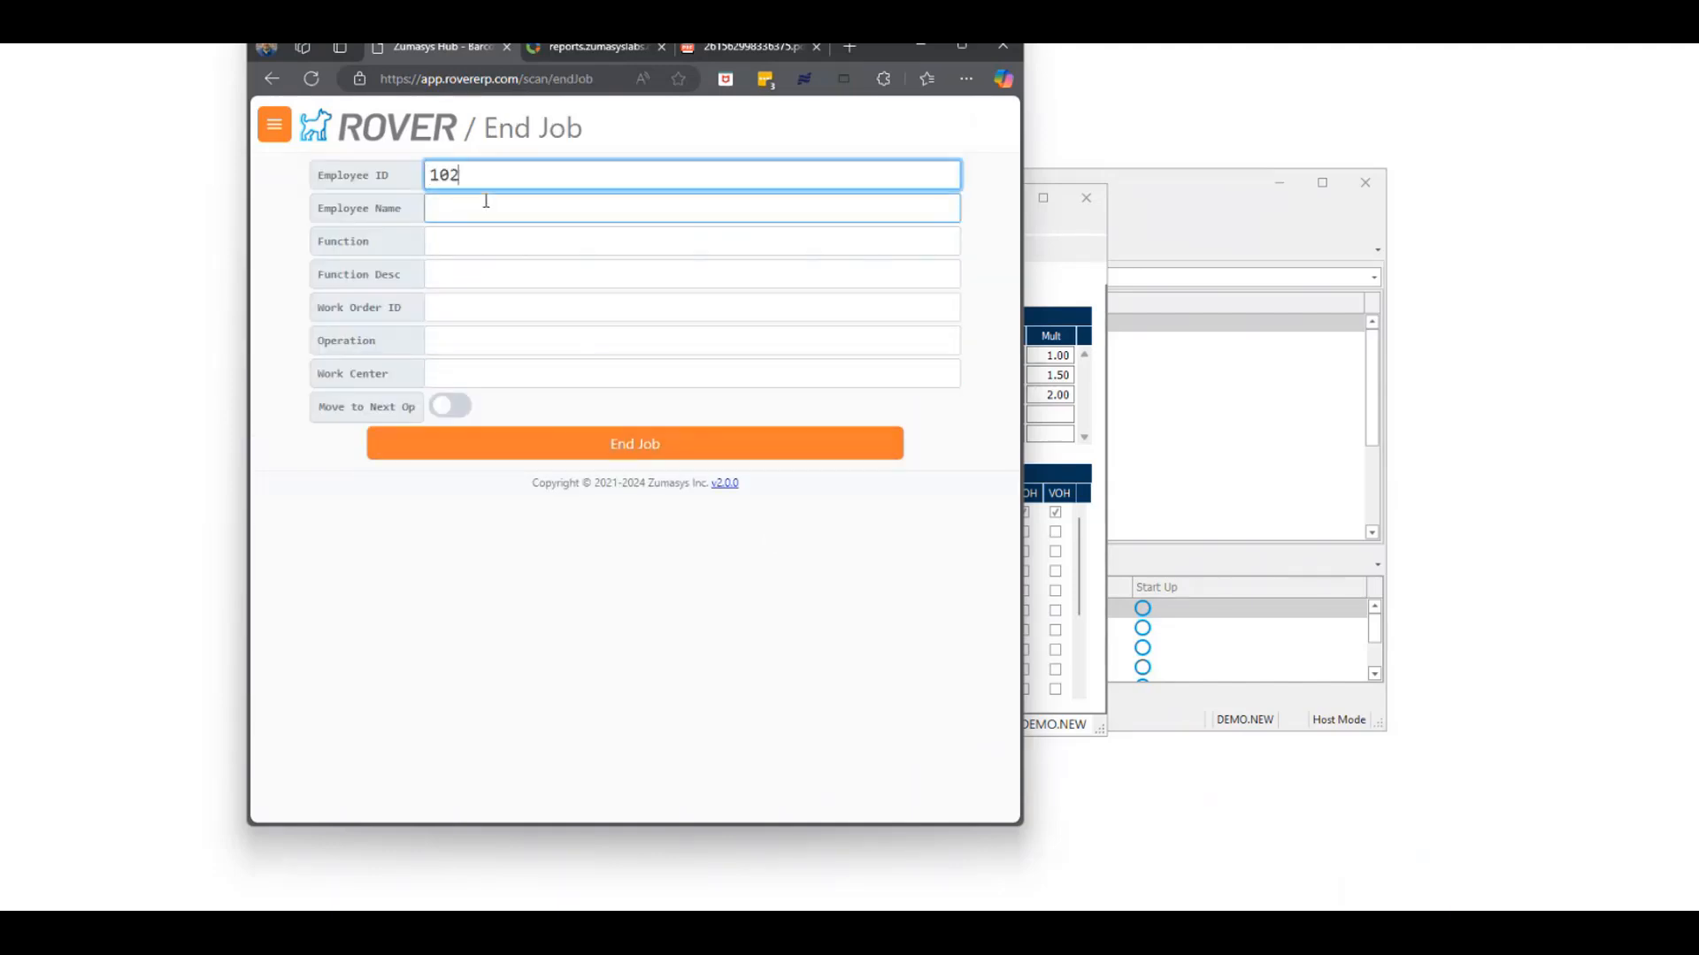
key(Return)
text(WO)
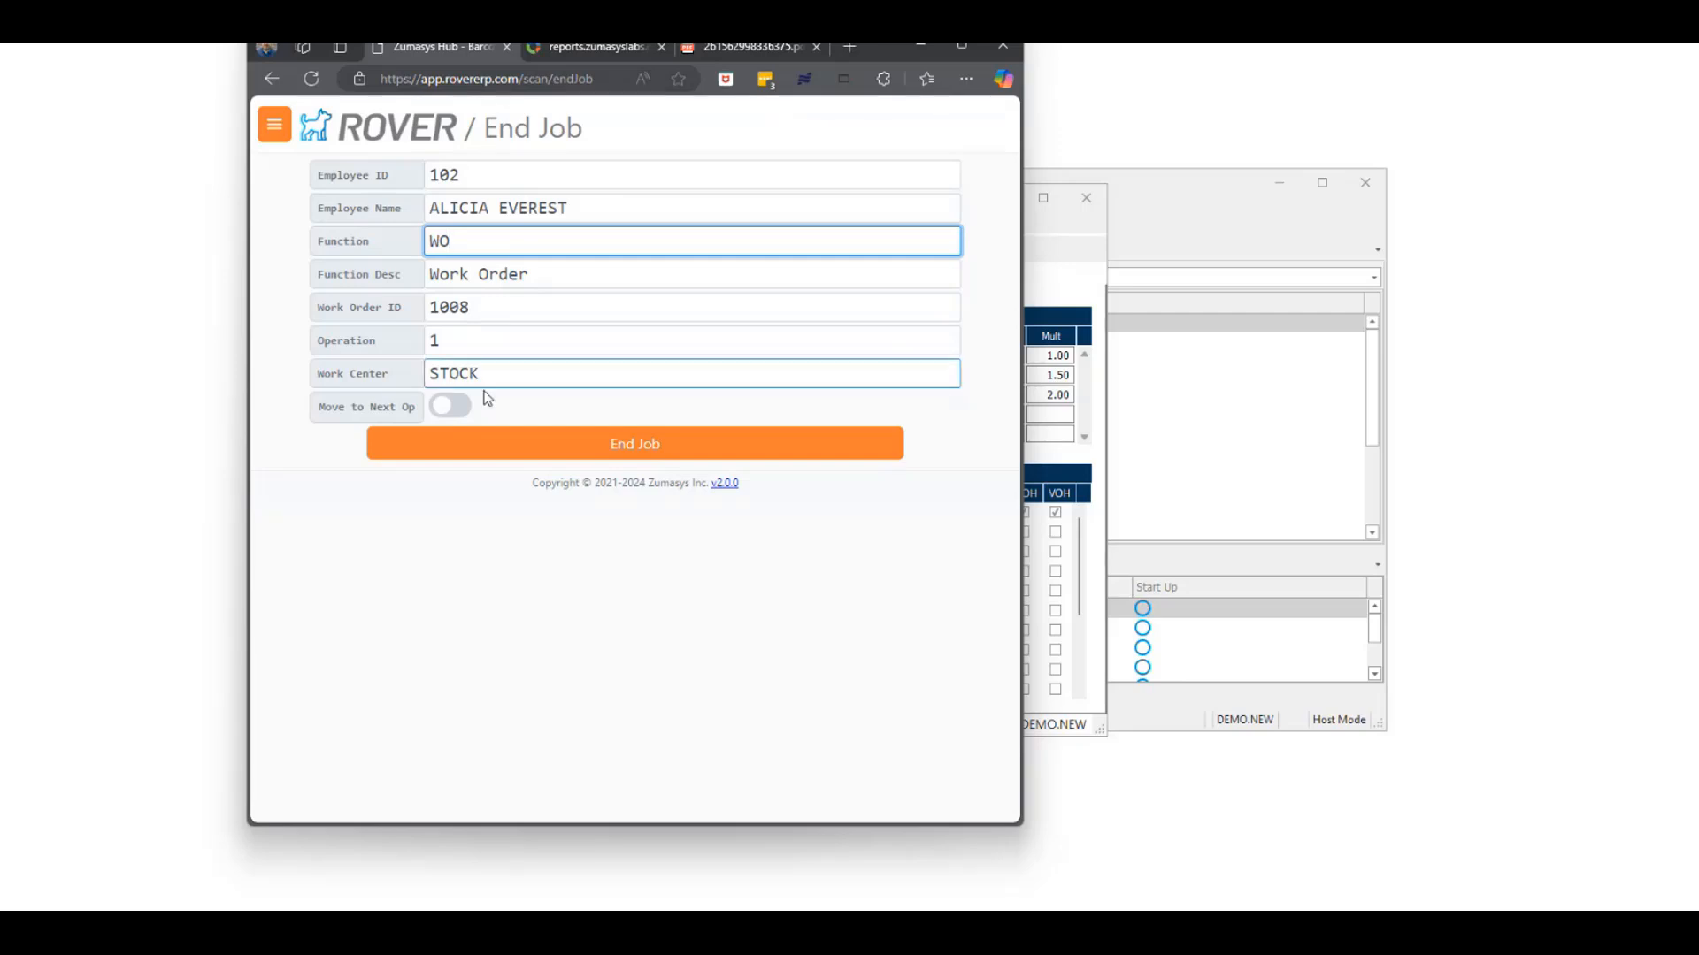
Enable Move to Next Op, set the move quantity to 12, and end the job.
click(460, 407)
click(473, 442)
double_click(474, 442)
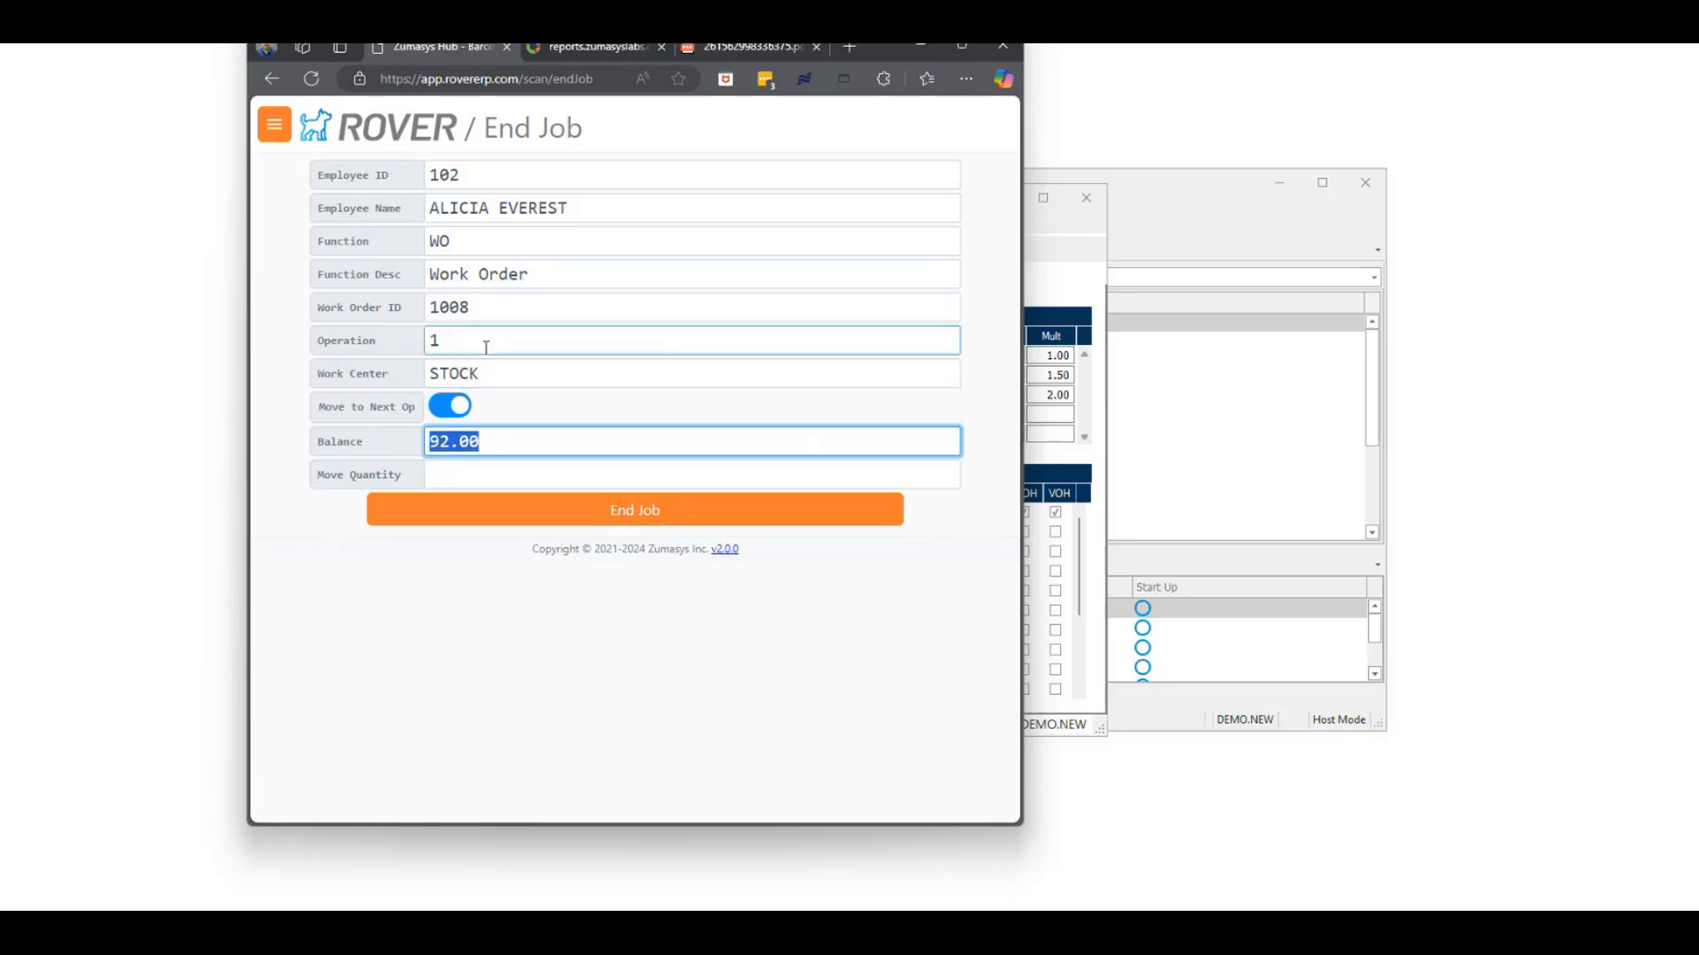
click(488, 477)
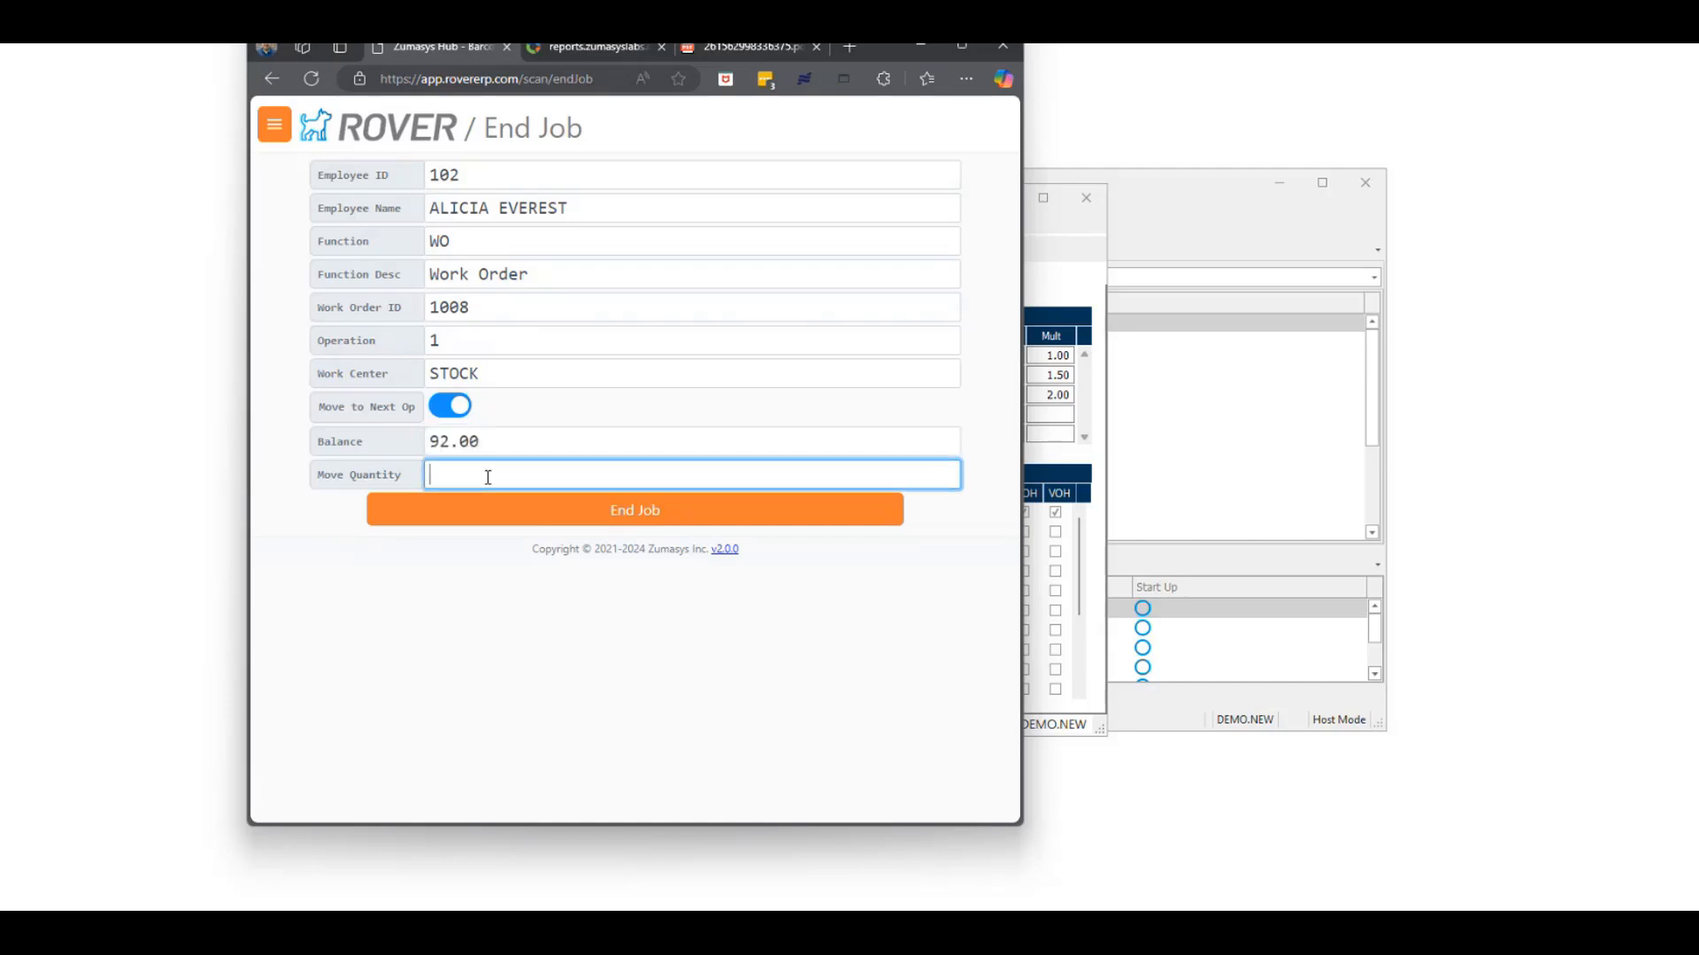
text(12)
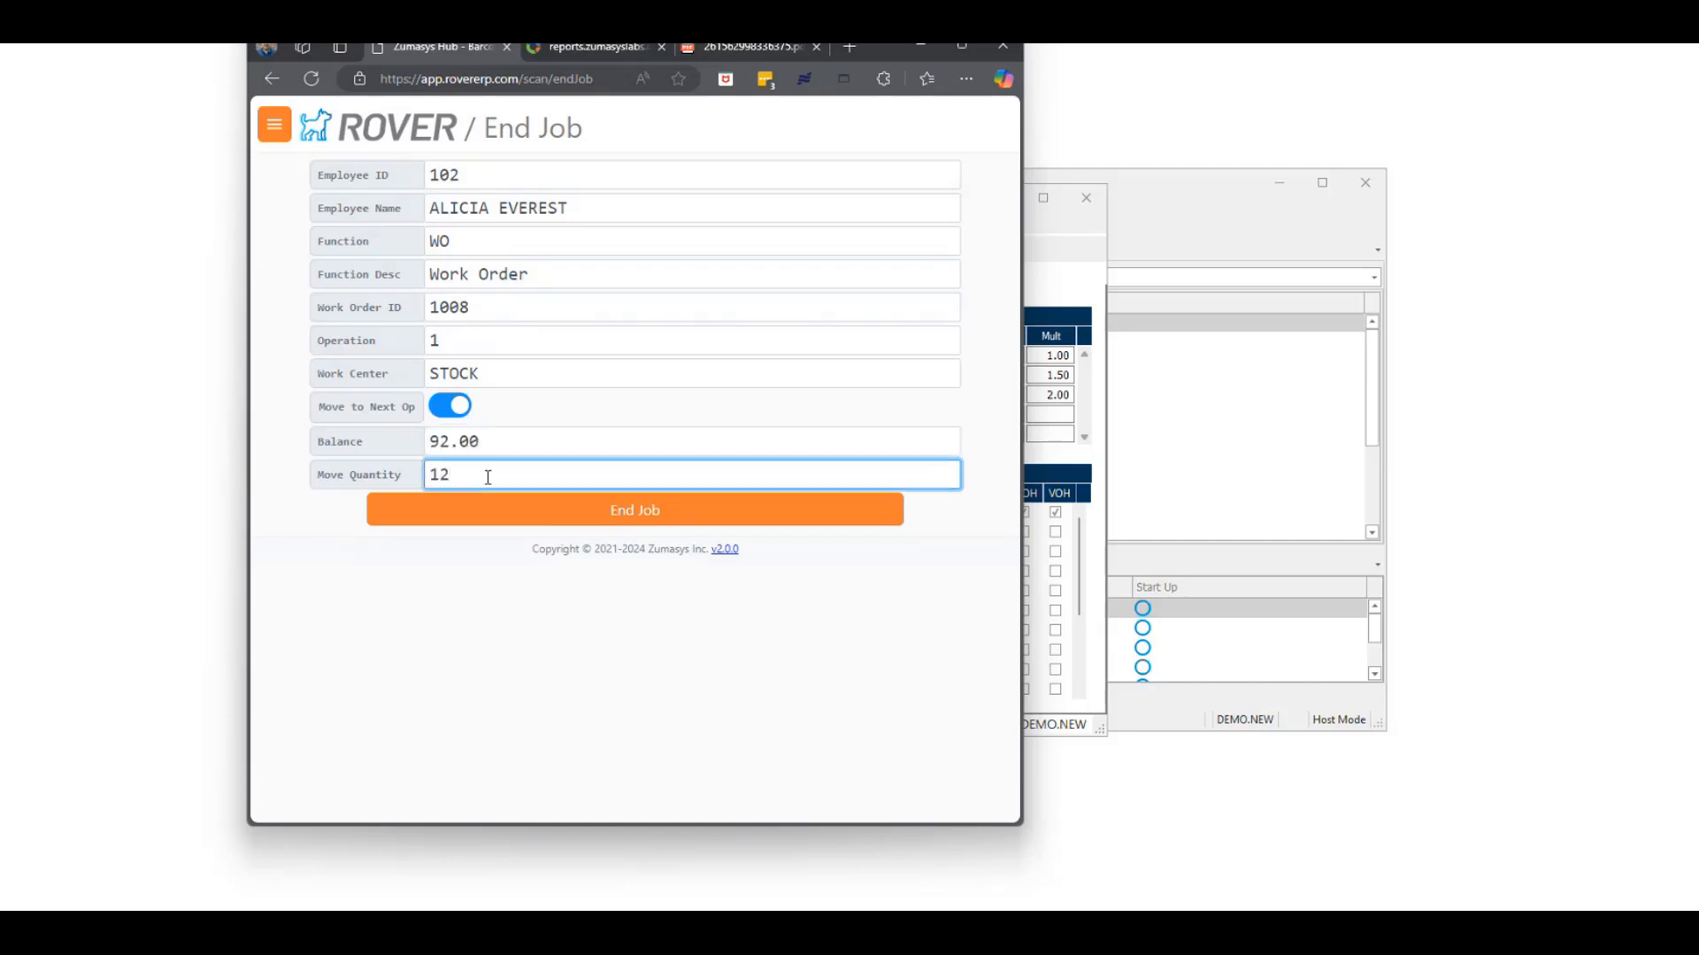
click(603, 499)
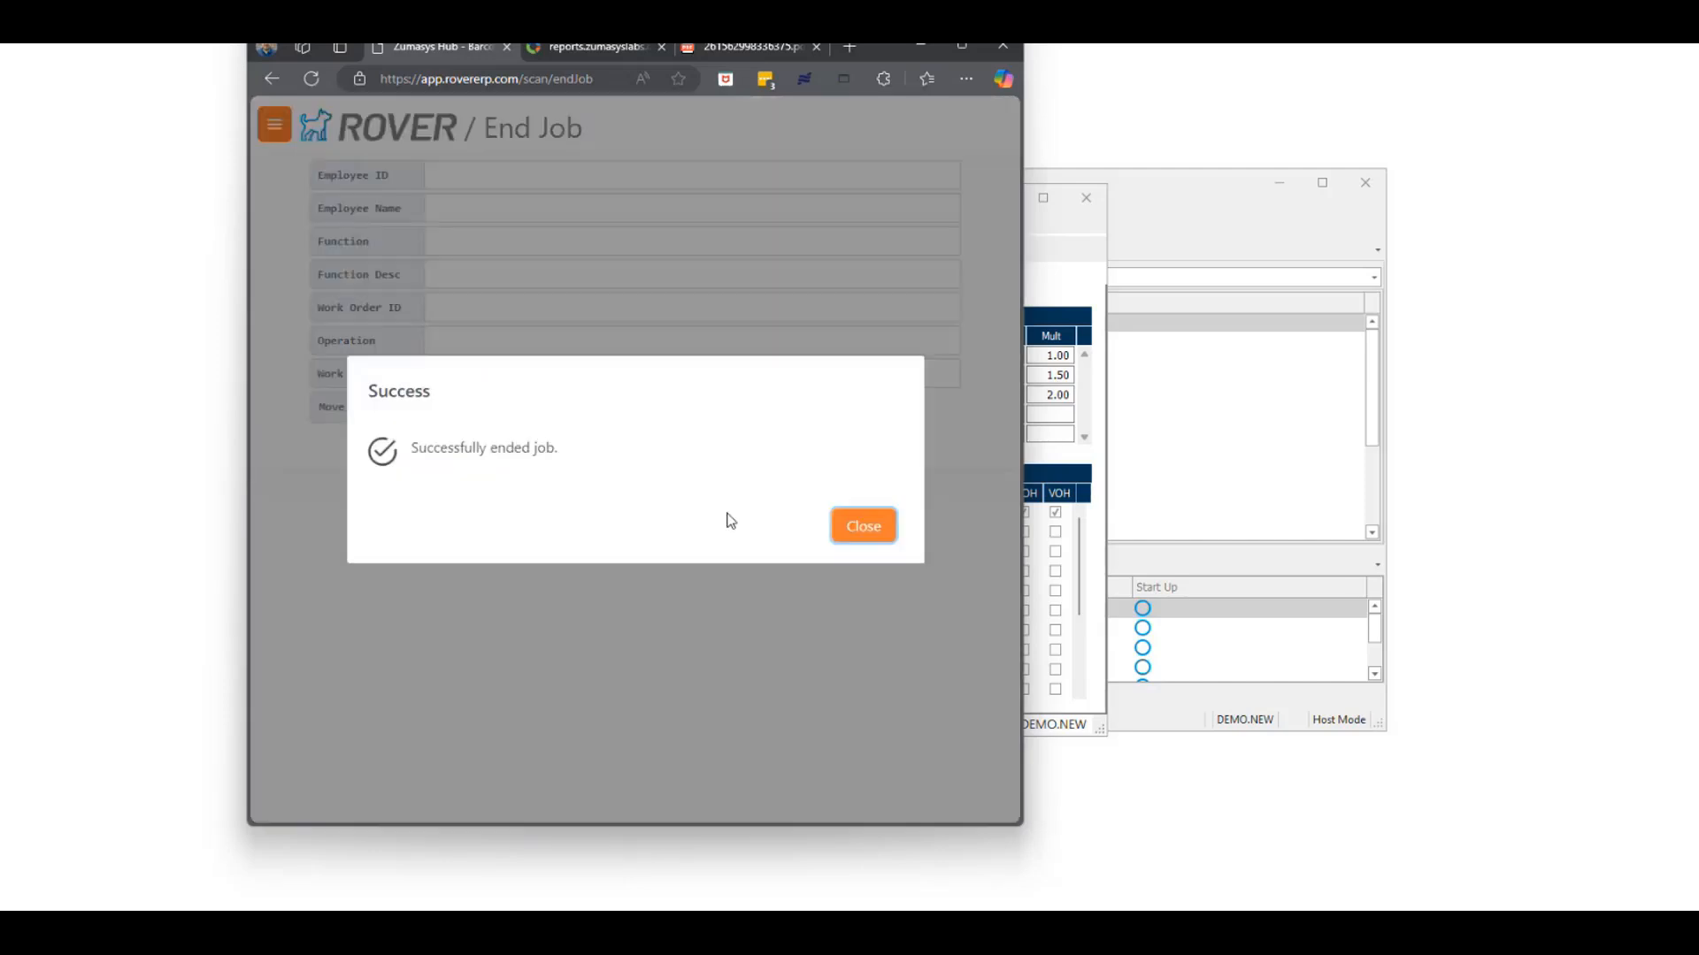
click(849, 526)
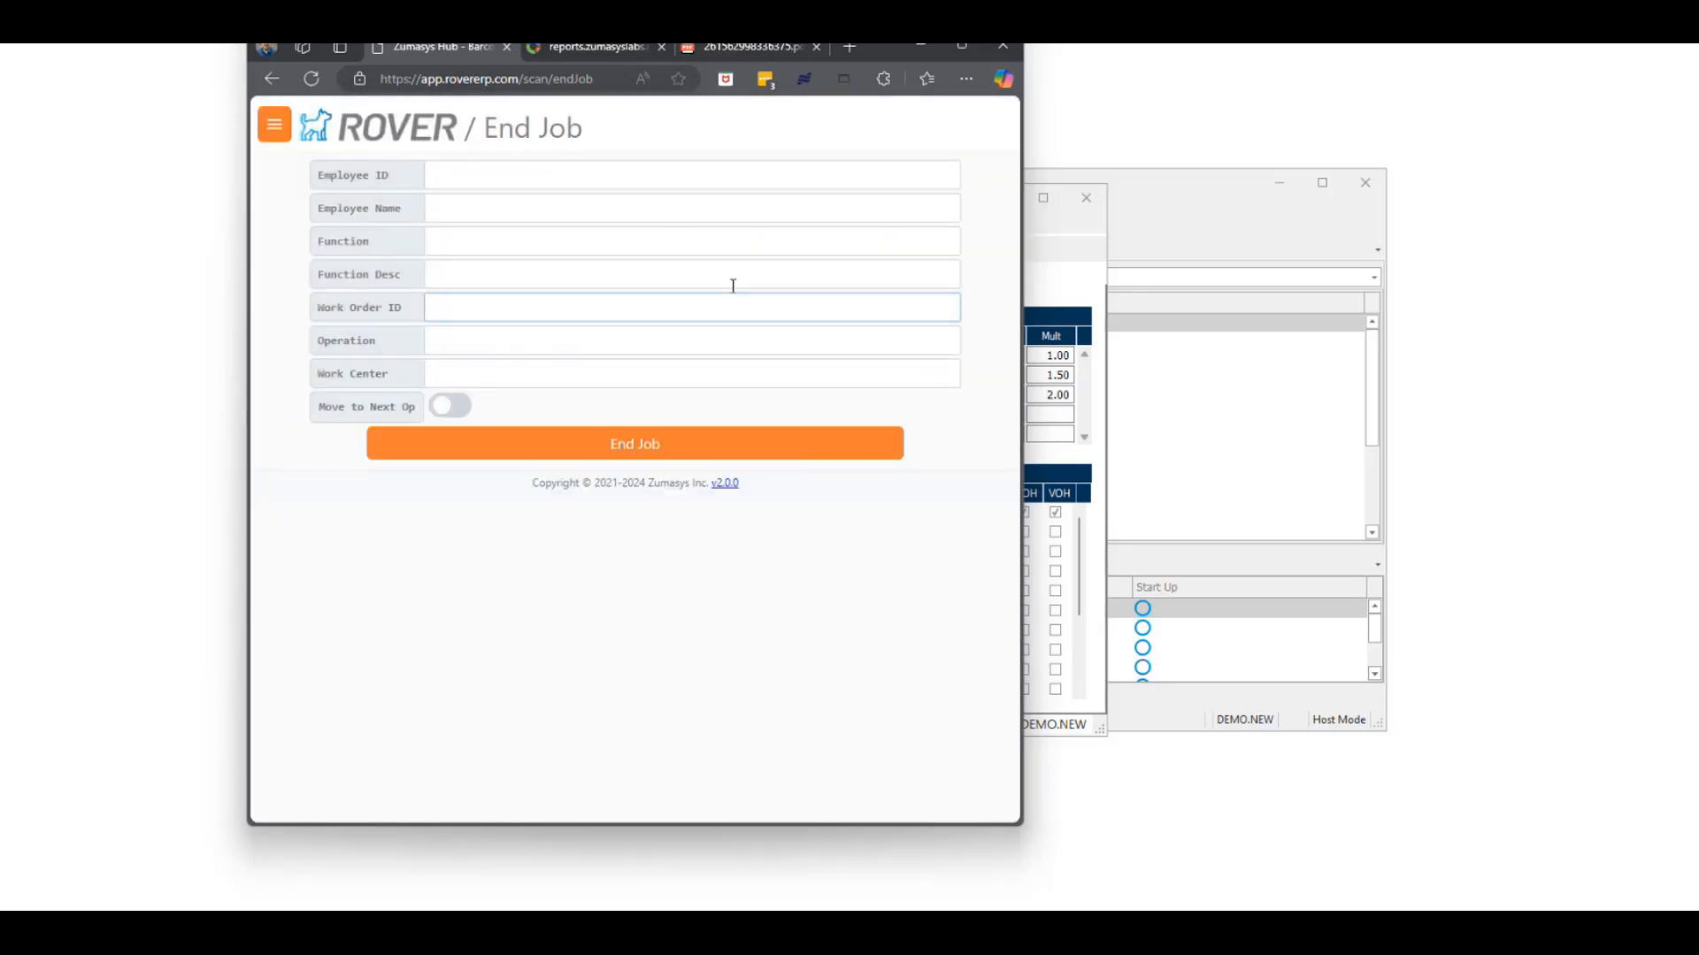
Switch to the Rover ERP desktop client and close Labor Control Entry.
click(1026, 239)
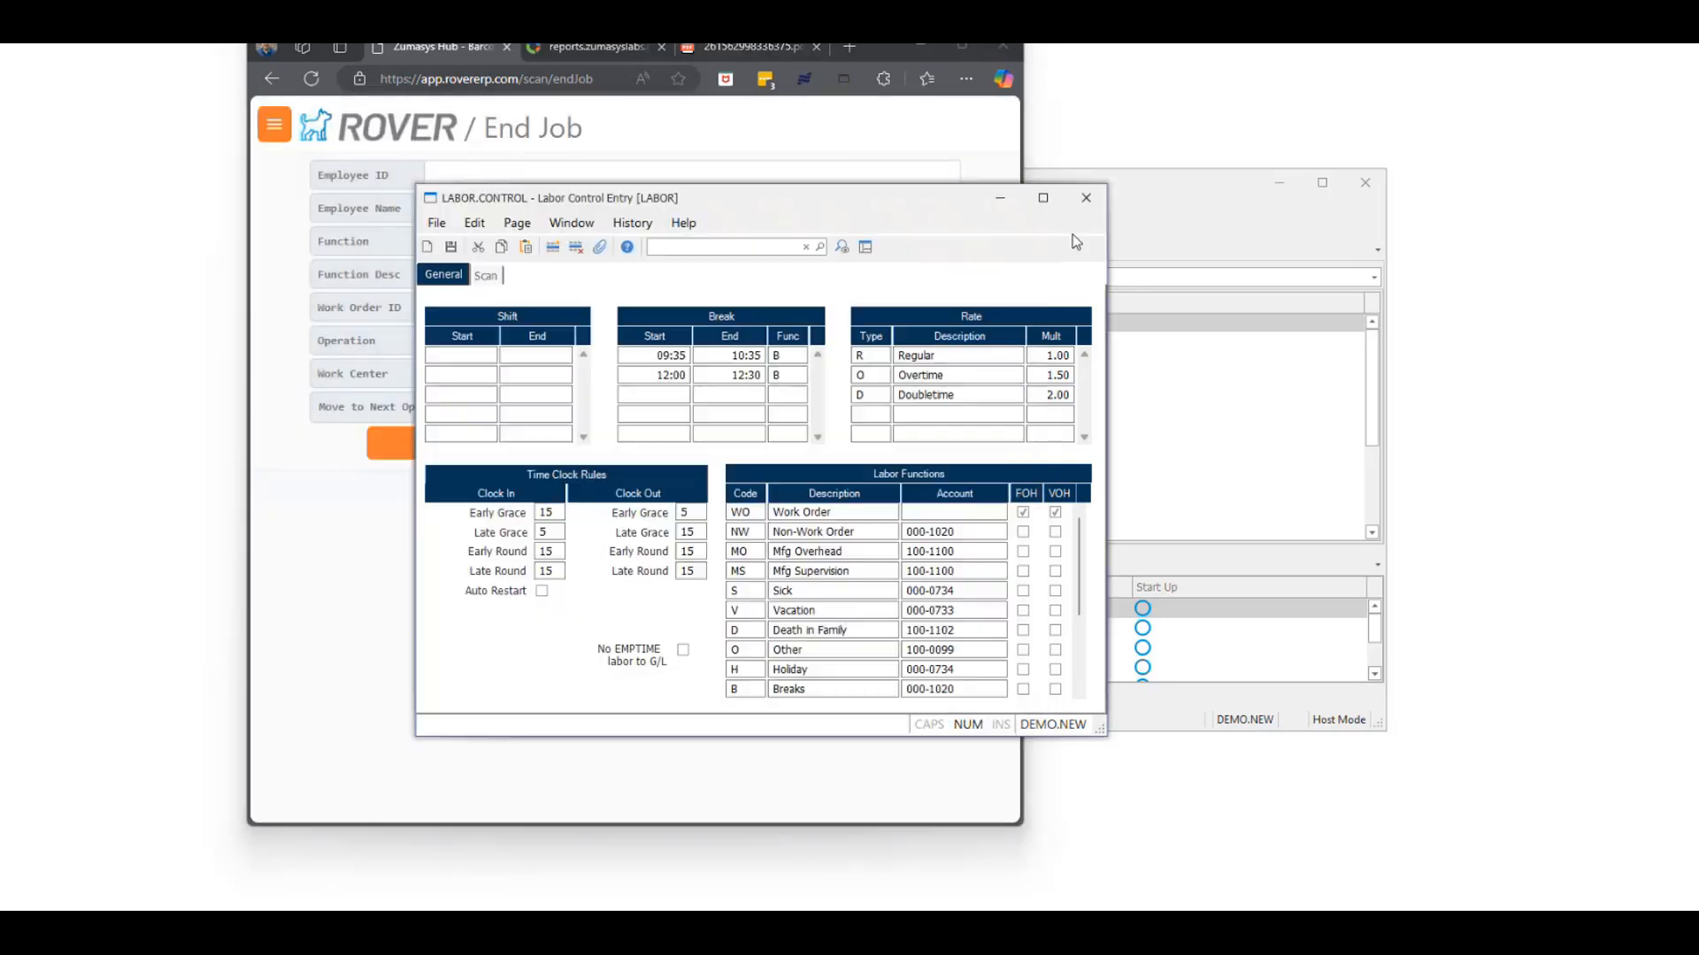
click(1072, 195)
click(1109, 196)
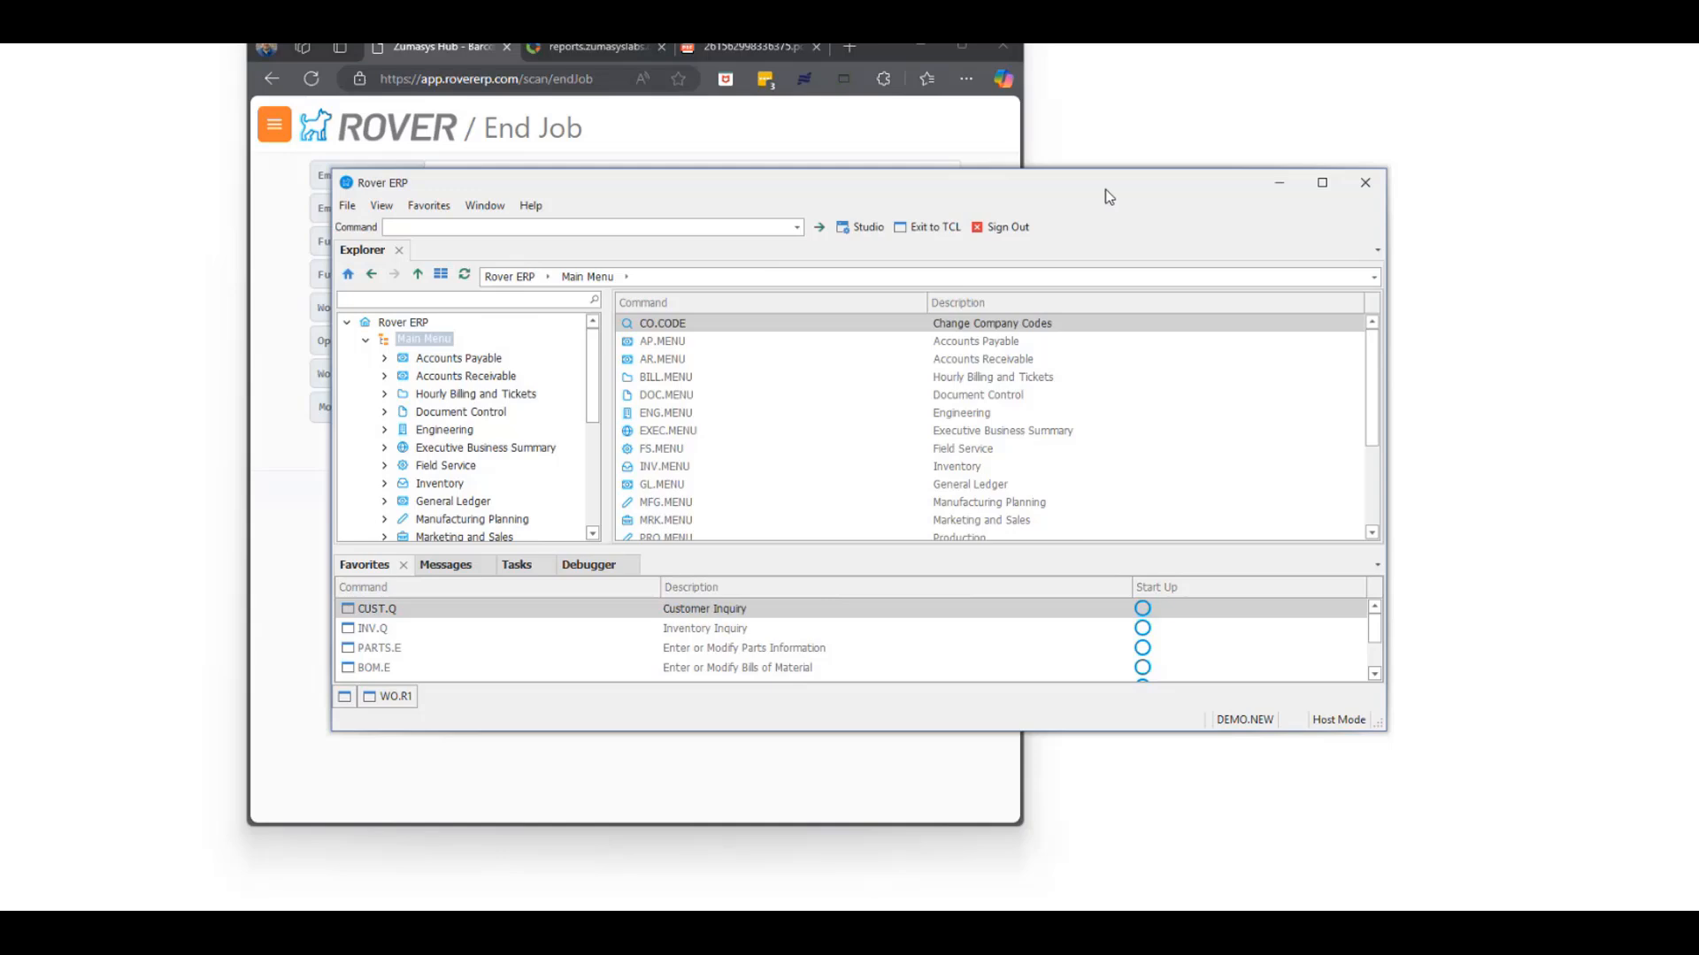
click(673, 223)
text(wo.e\)
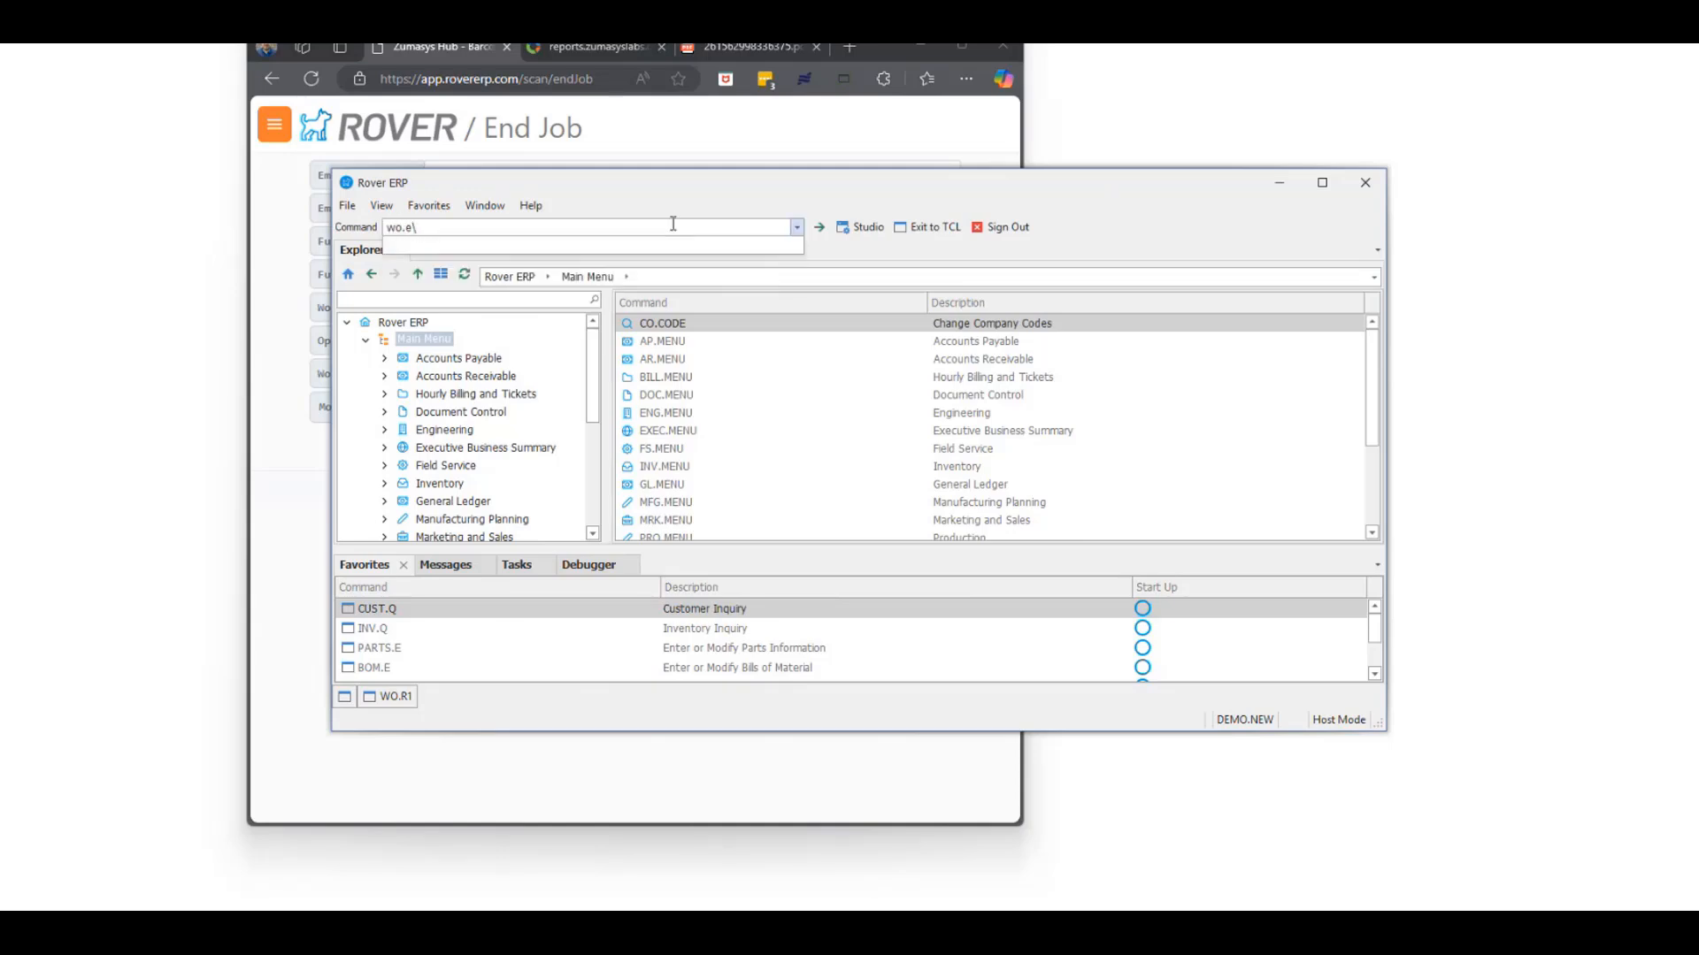
key(Return)
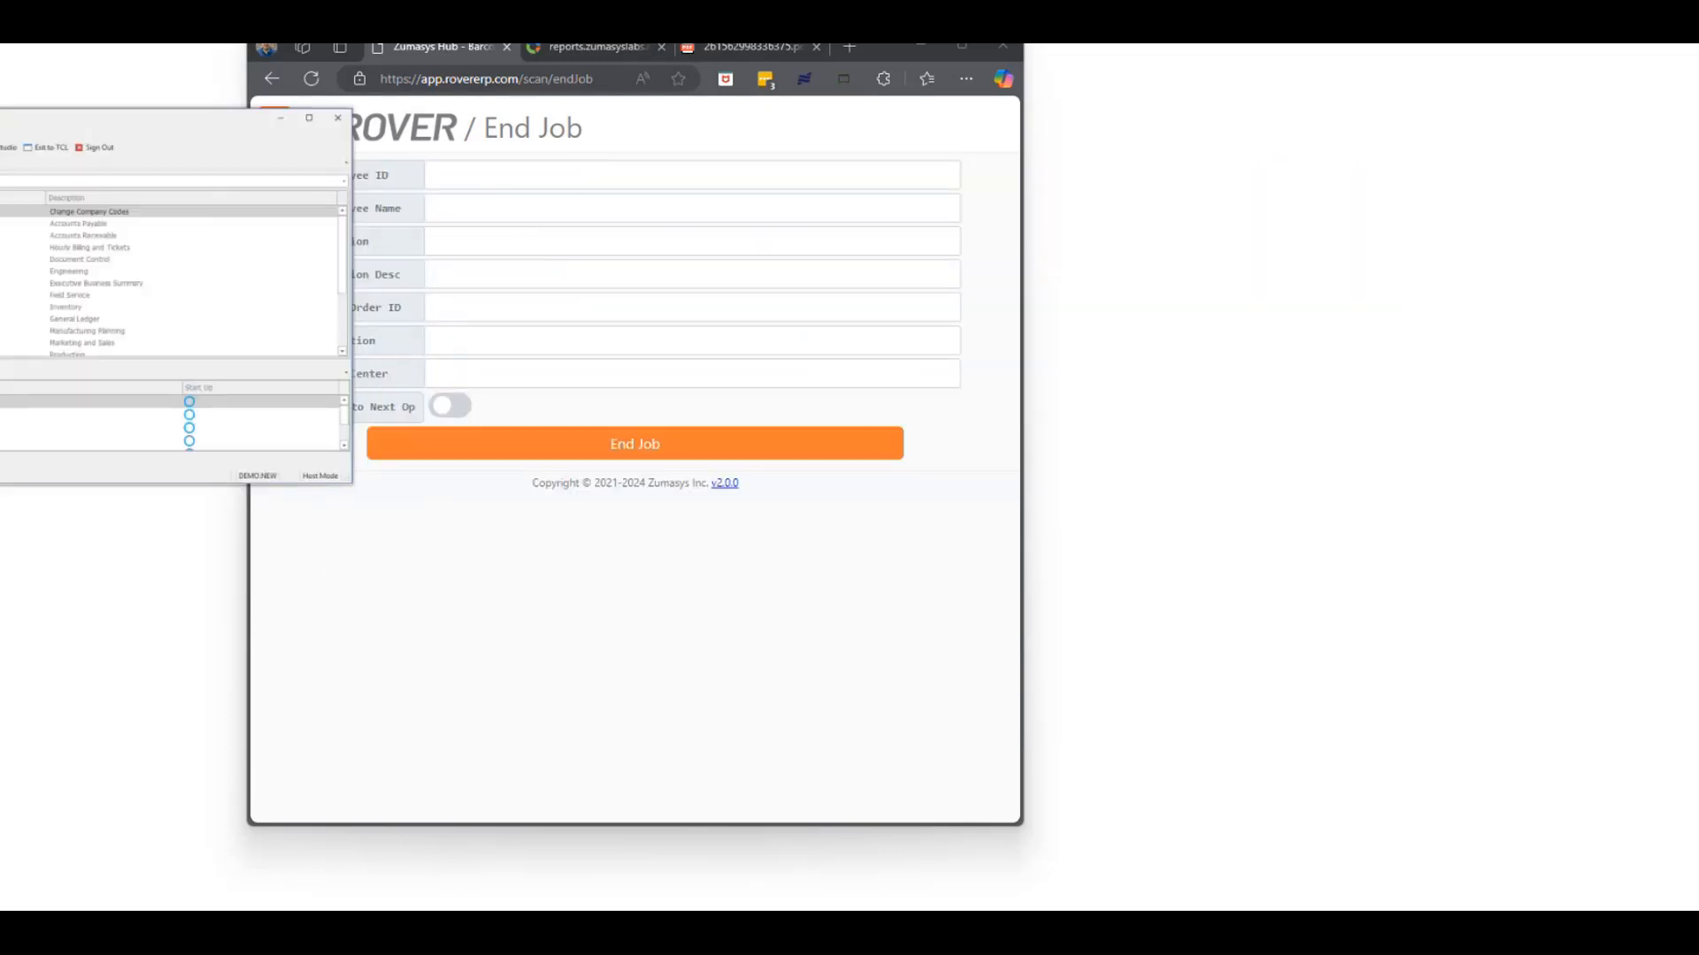
Bring the Rover ERP window fully into view, open Work Order Entry with the wo.e command, and load the Wall Sconce Assembly work order.
drag(187, 115, 1004, 280)
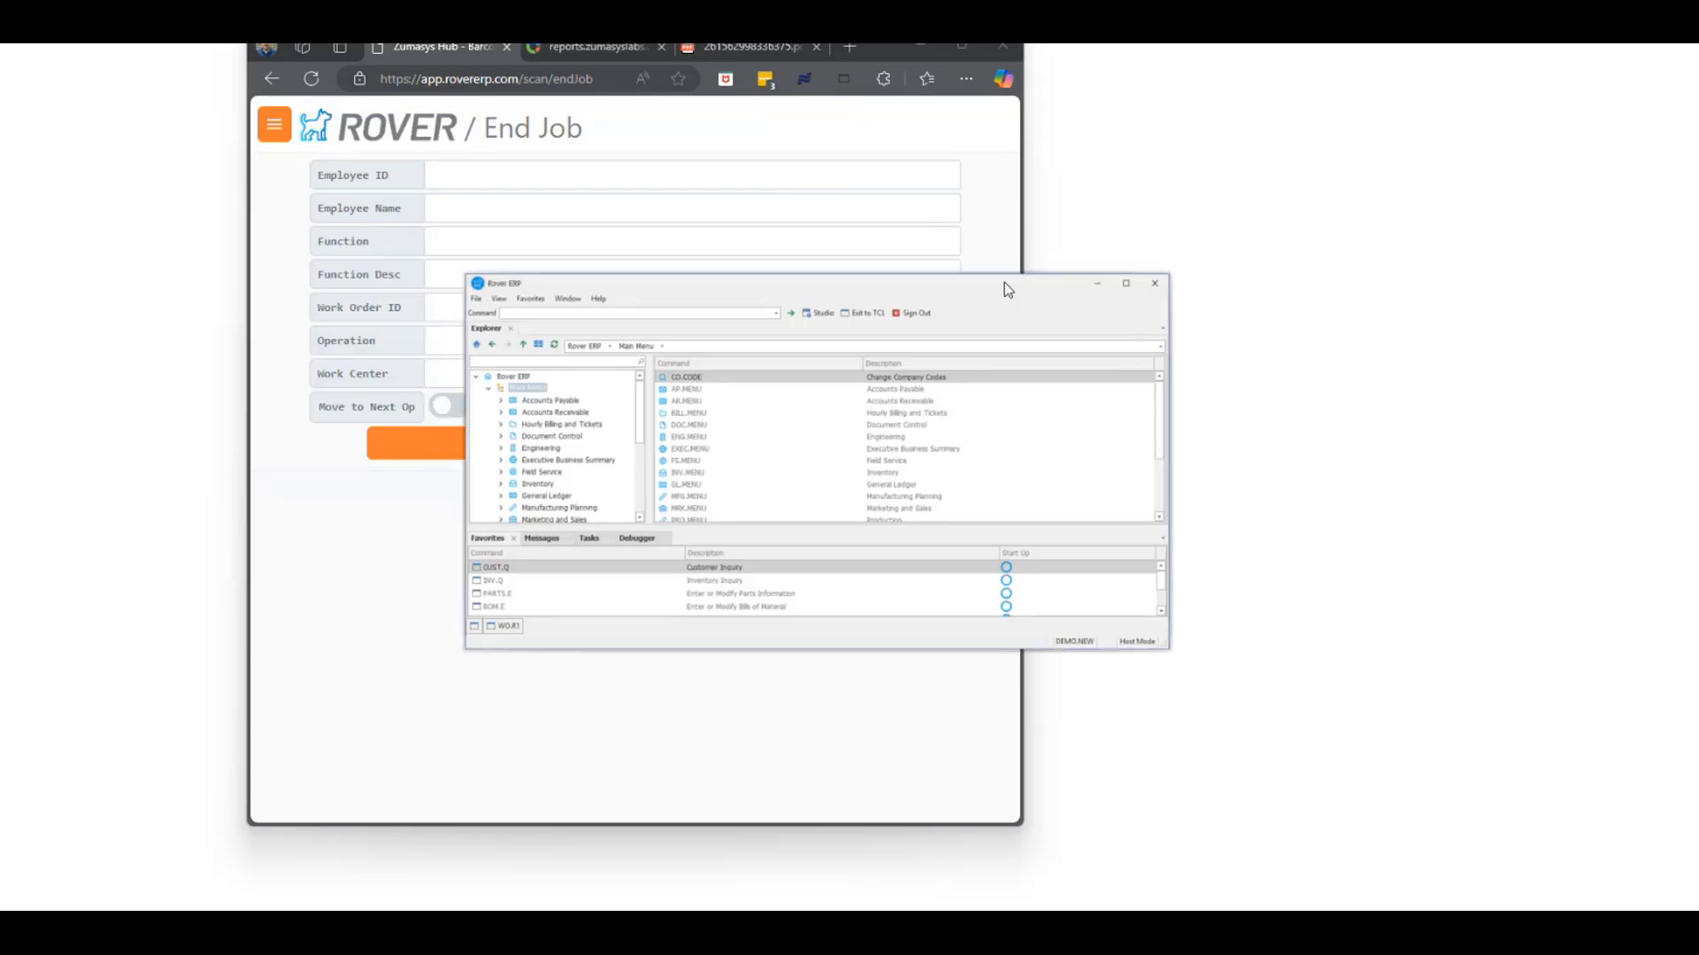
click(727, 315)
text(wo.e)
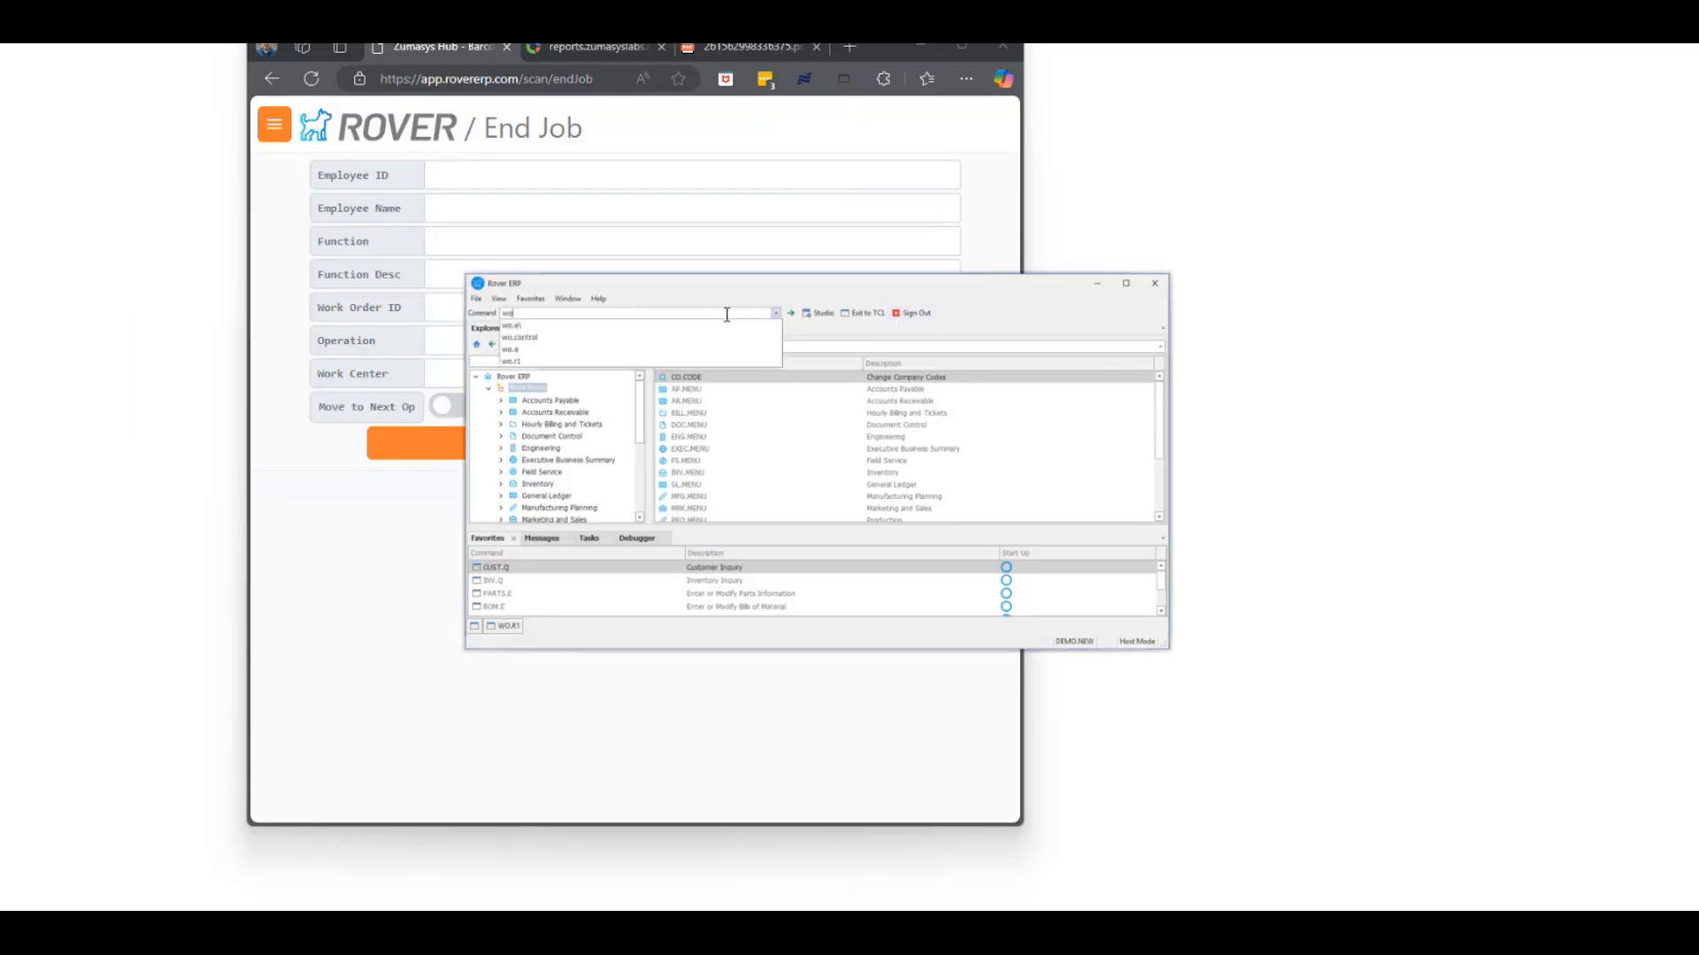
key(Return)
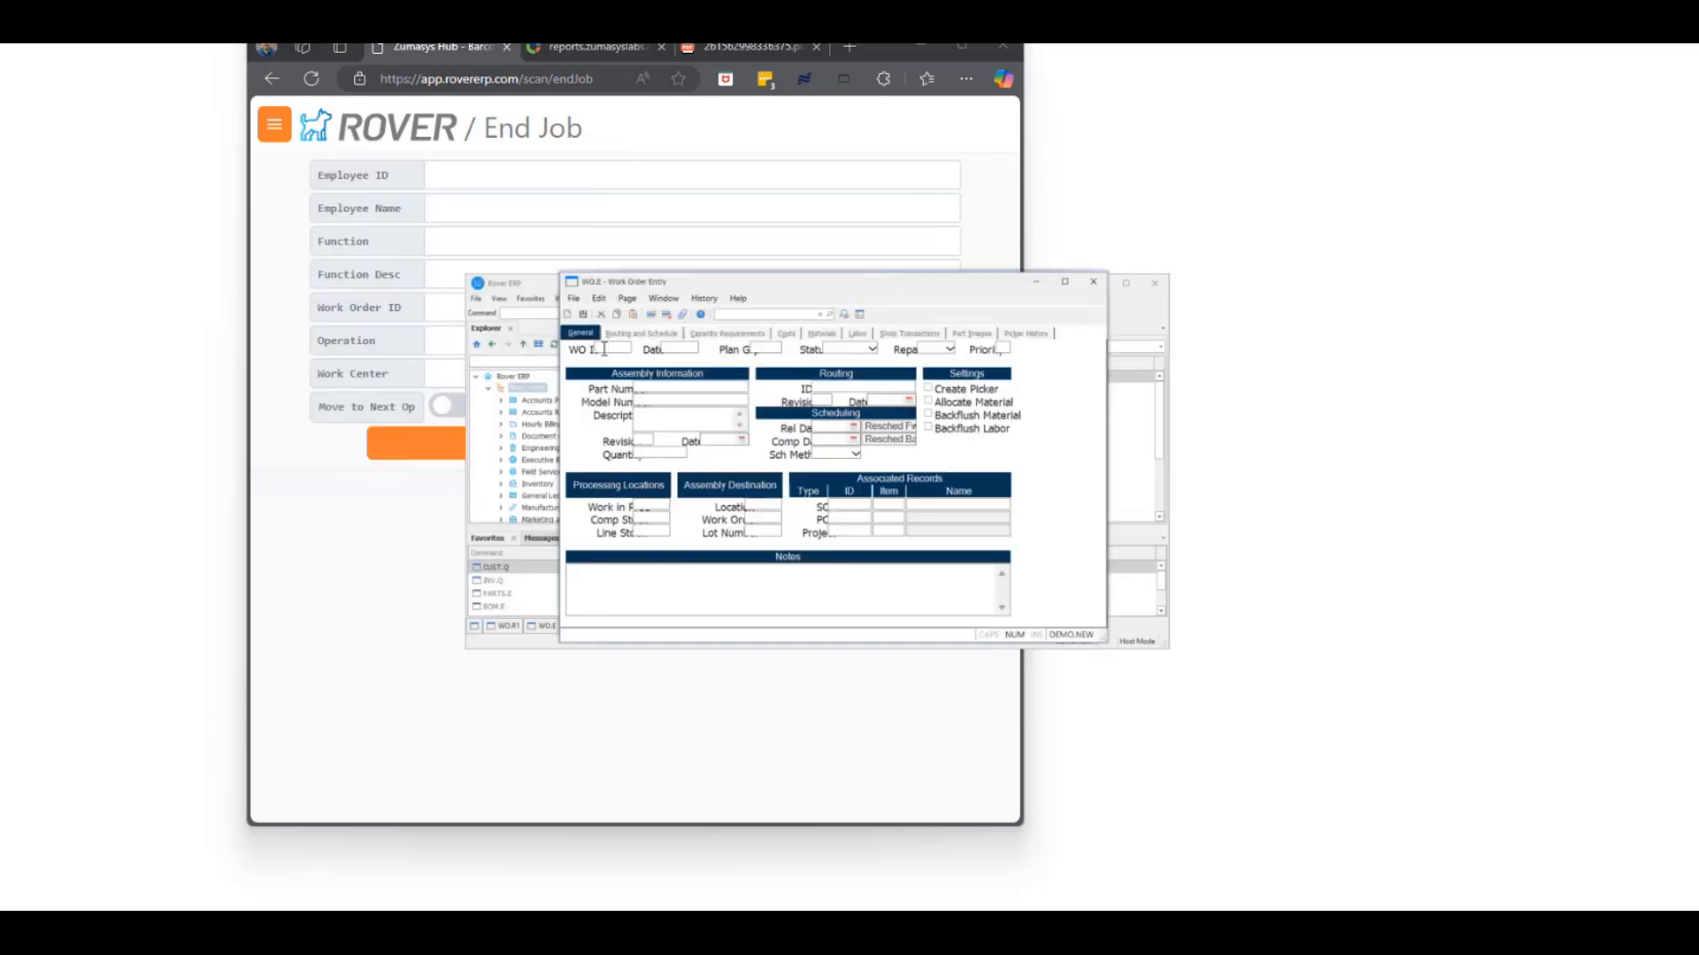
click(604, 350)
text(1008)
key(Return)
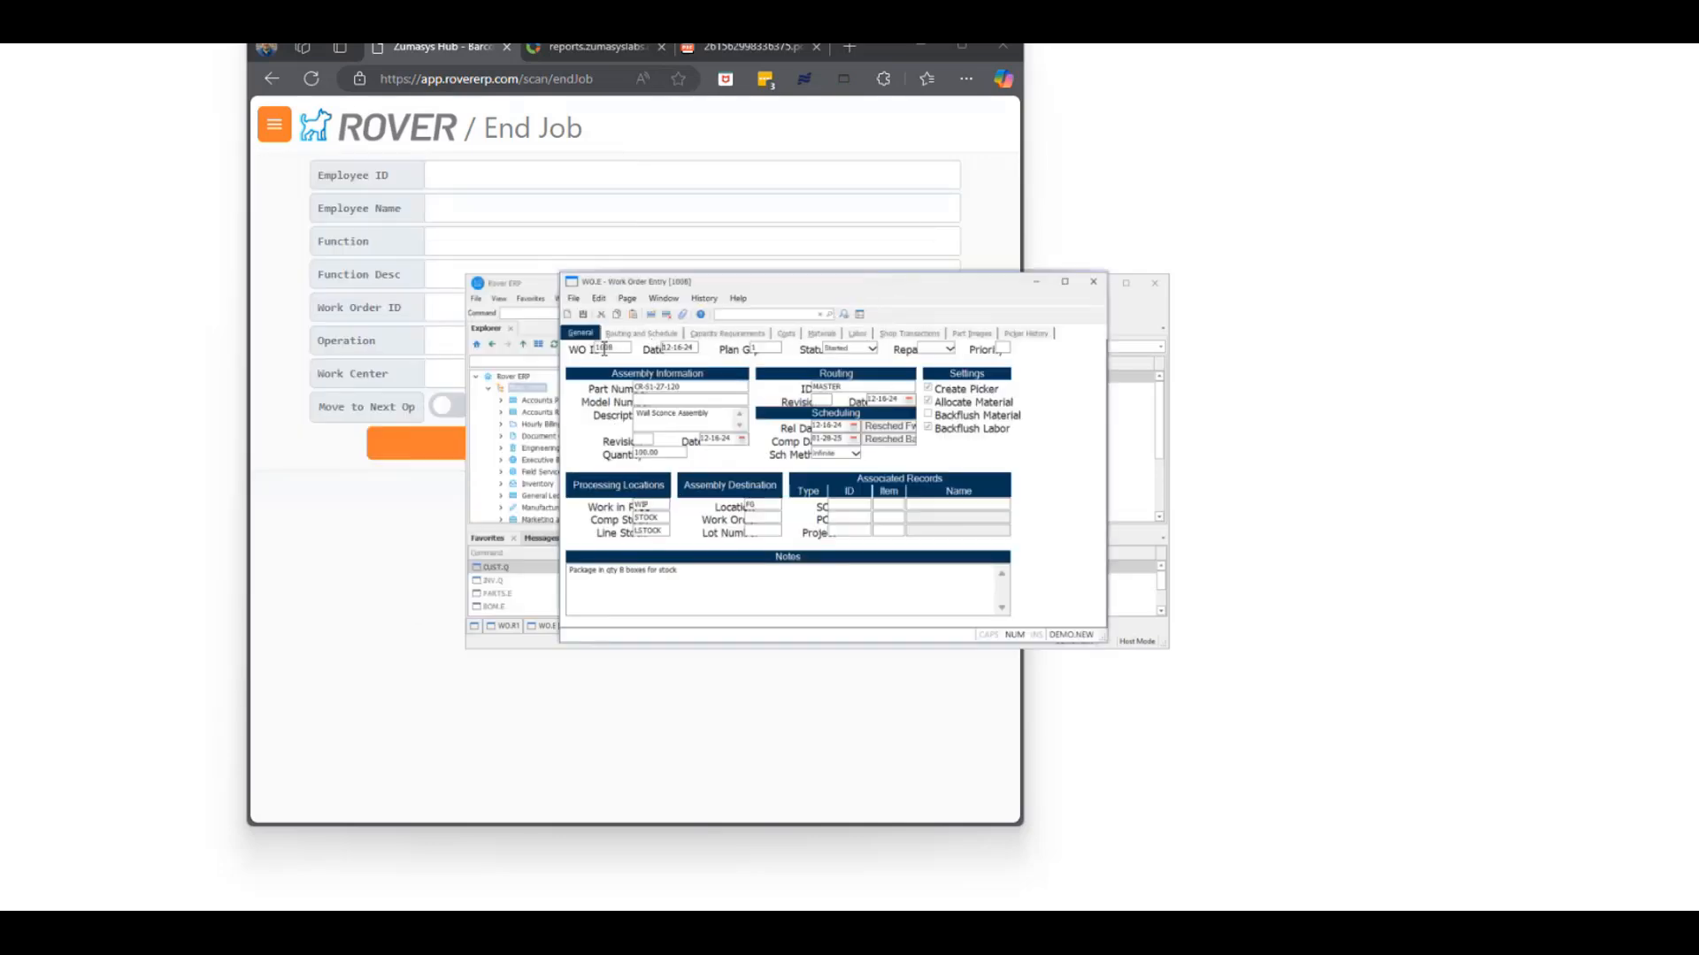
Review the hours of the latest labor transaction and the quantity of the latest shop transaction on the work order.
click(855, 333)
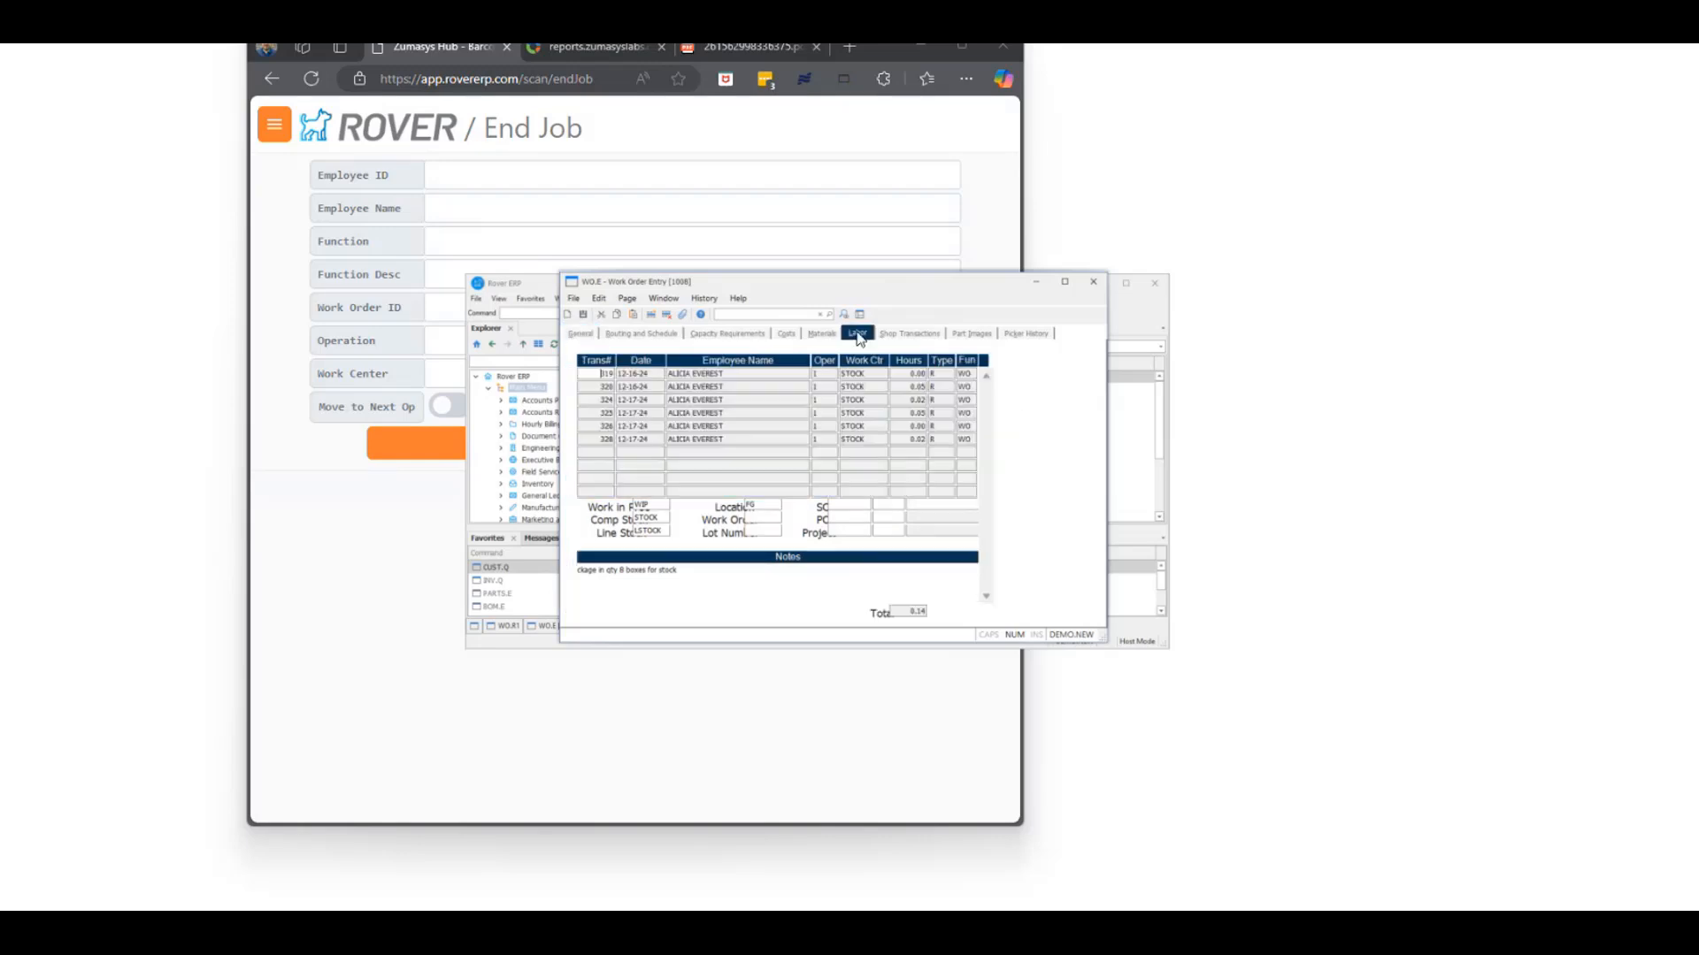
click(917, 439)
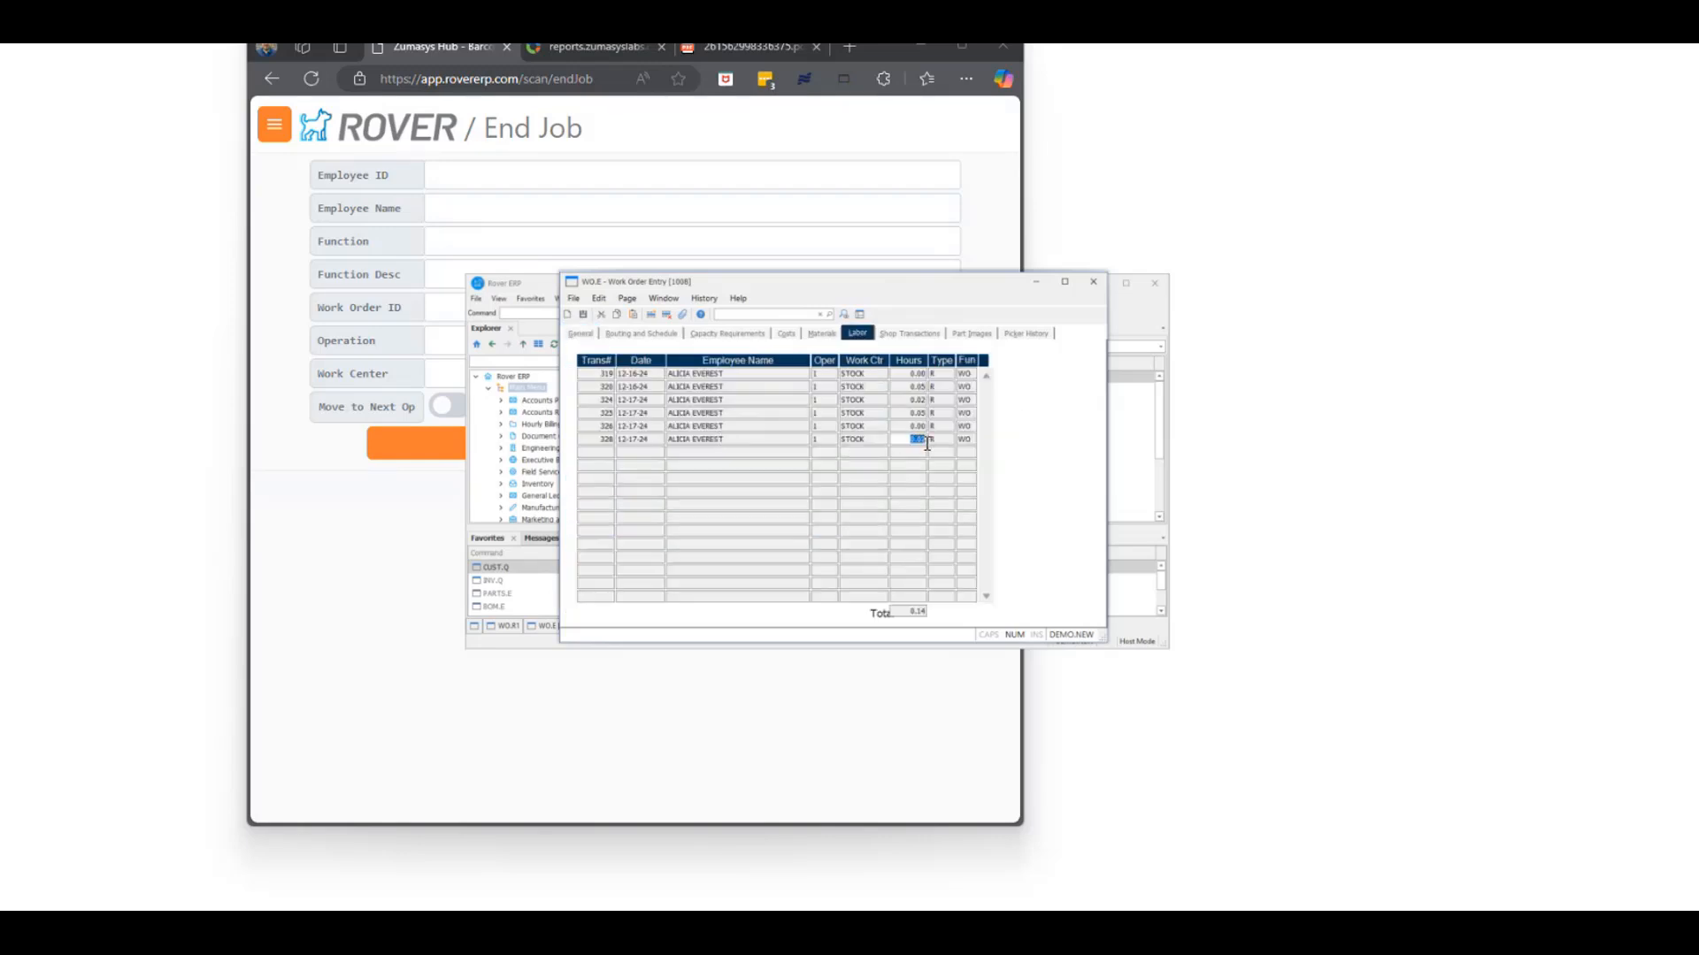
click(915, 337)
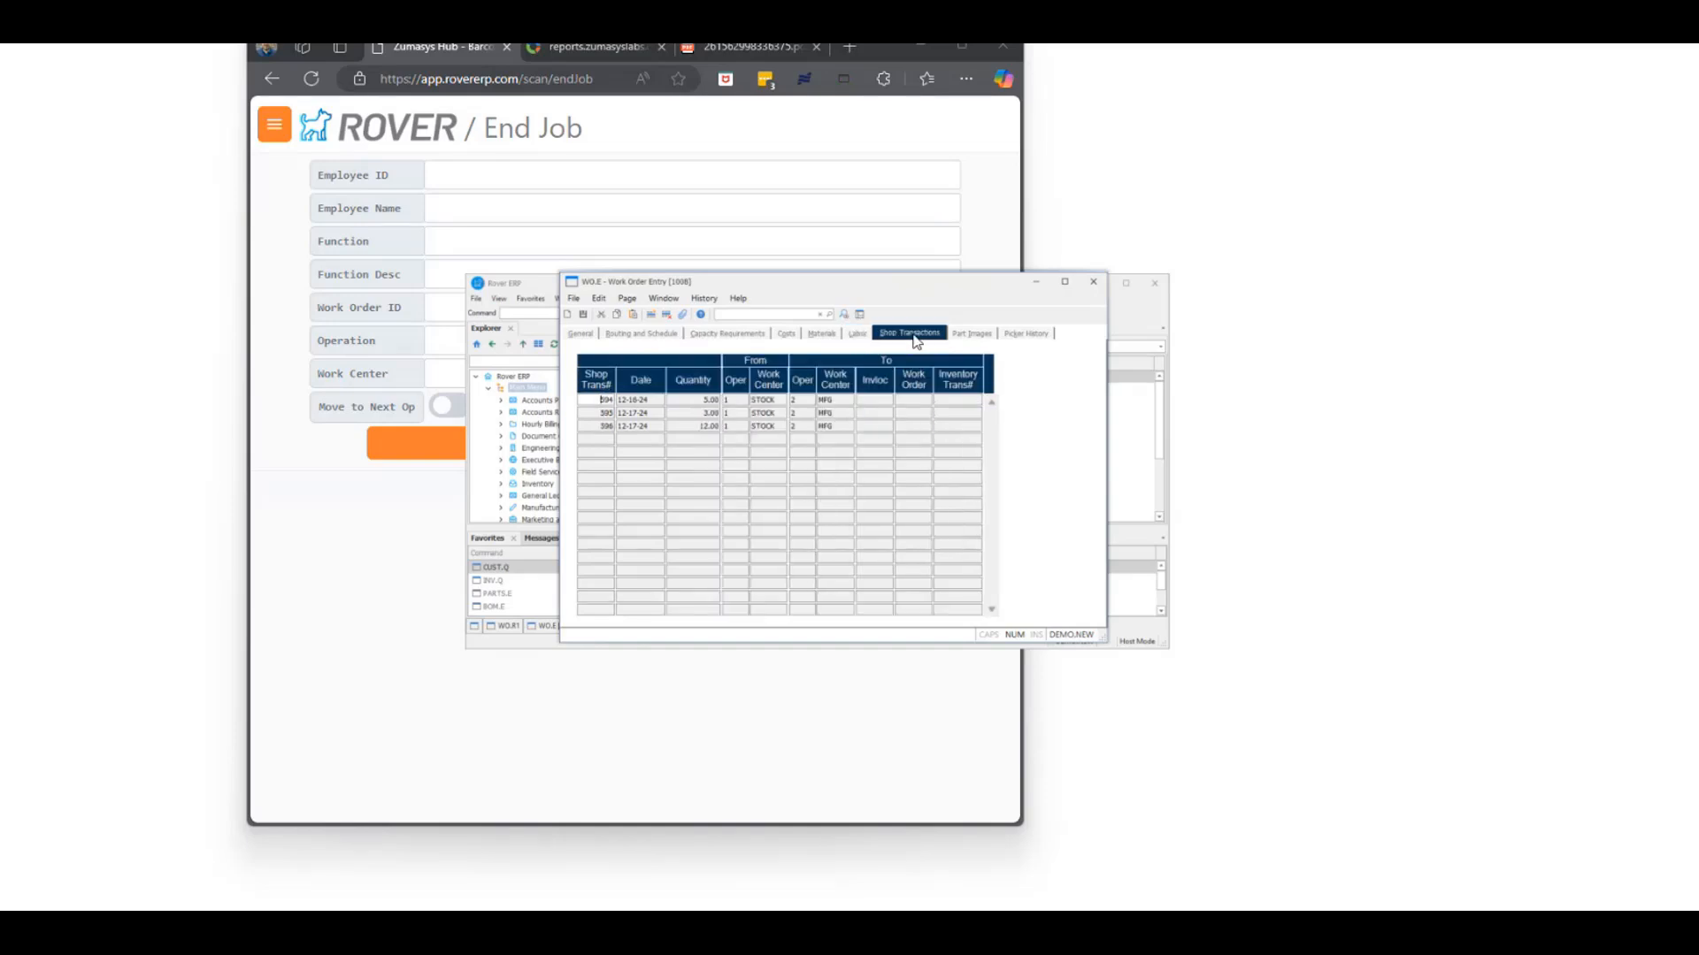
click(707, 427)
Switch back to the browser, maximize the window, and open the labor reports dashboard from reports.zumasyslabs.com.
click(398, 483)
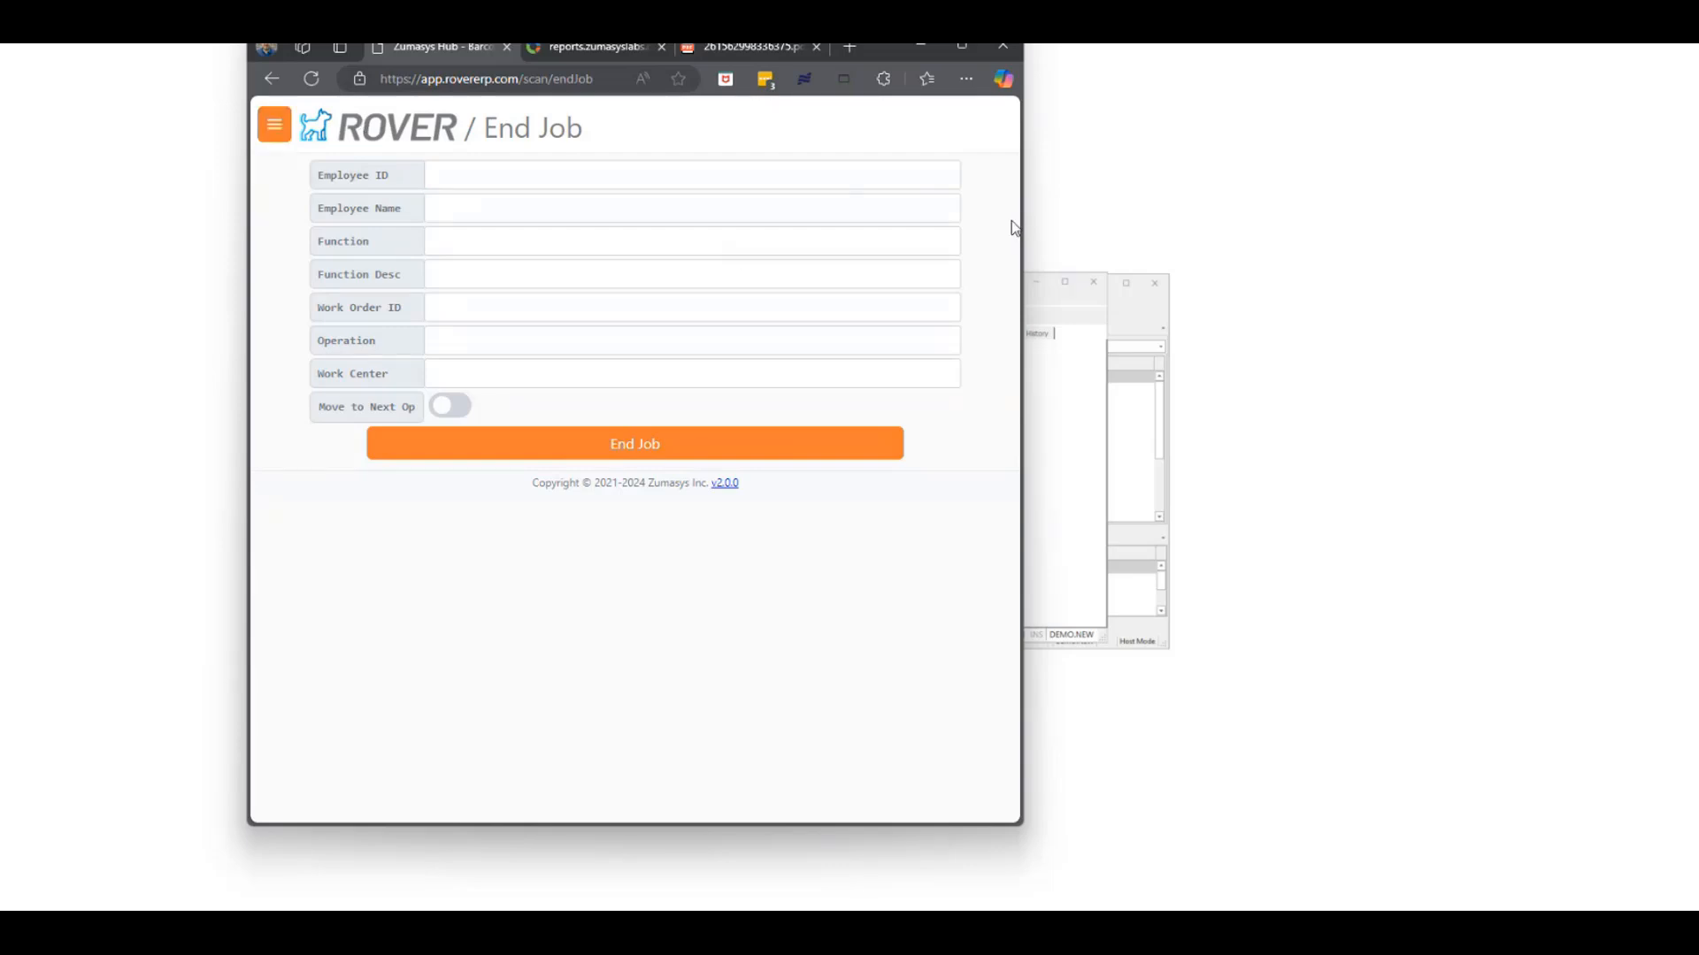
drag(1022, 220, 974, 219)
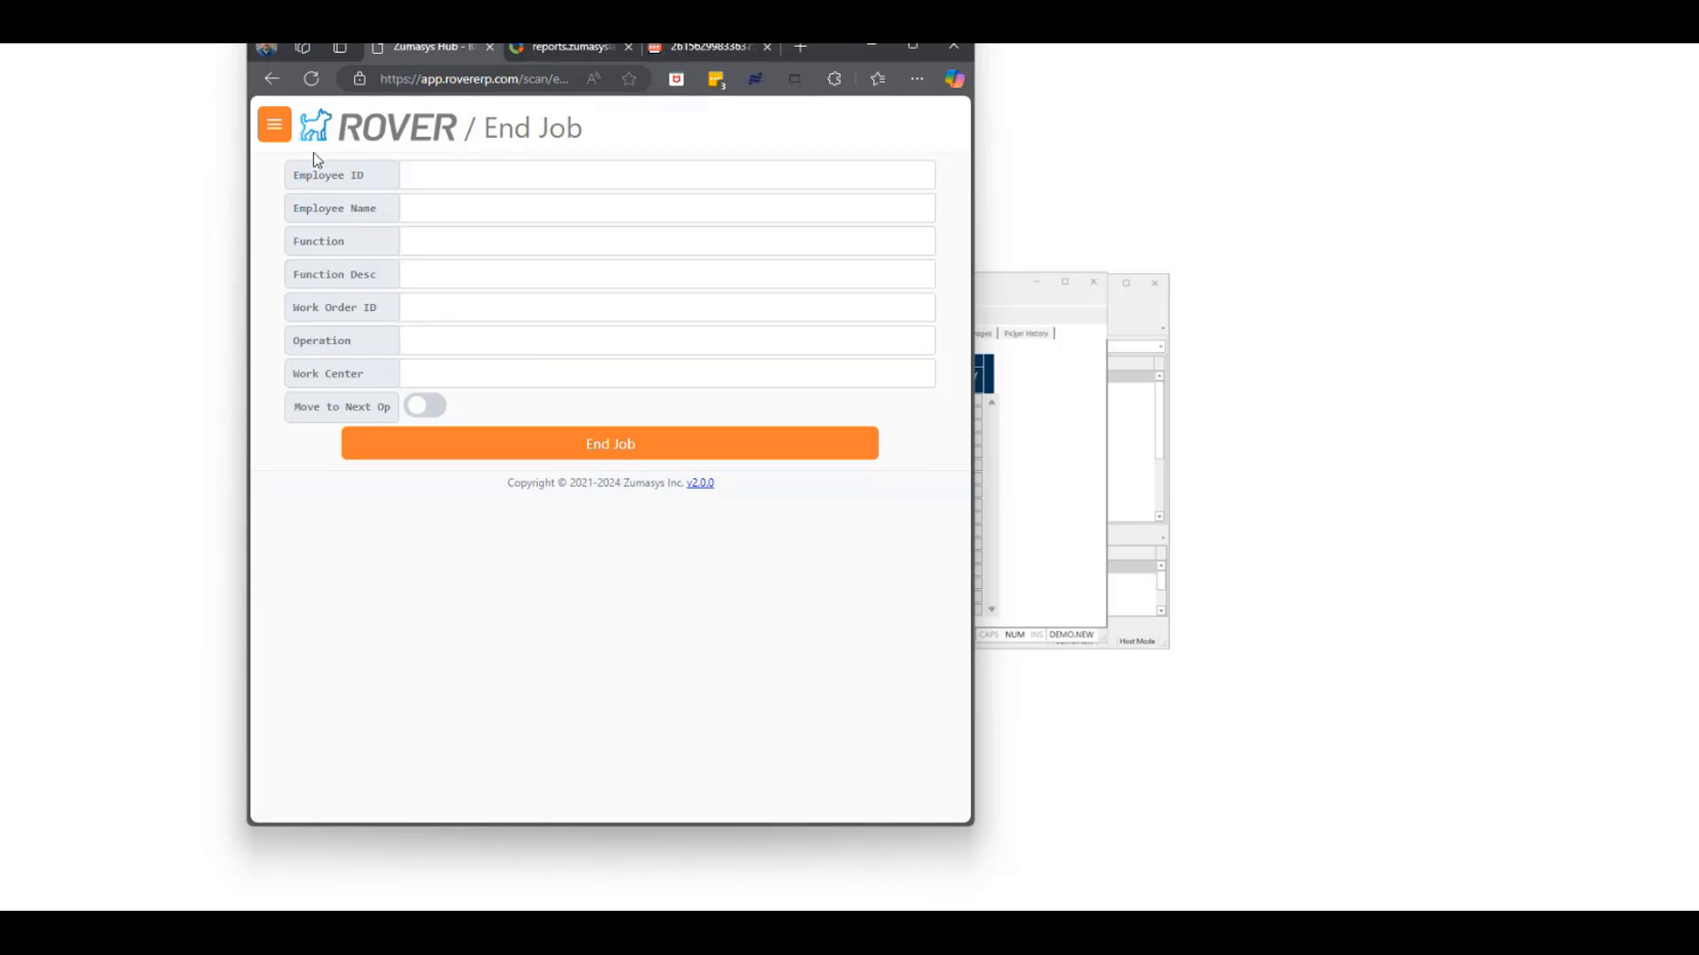
click(280, 126)
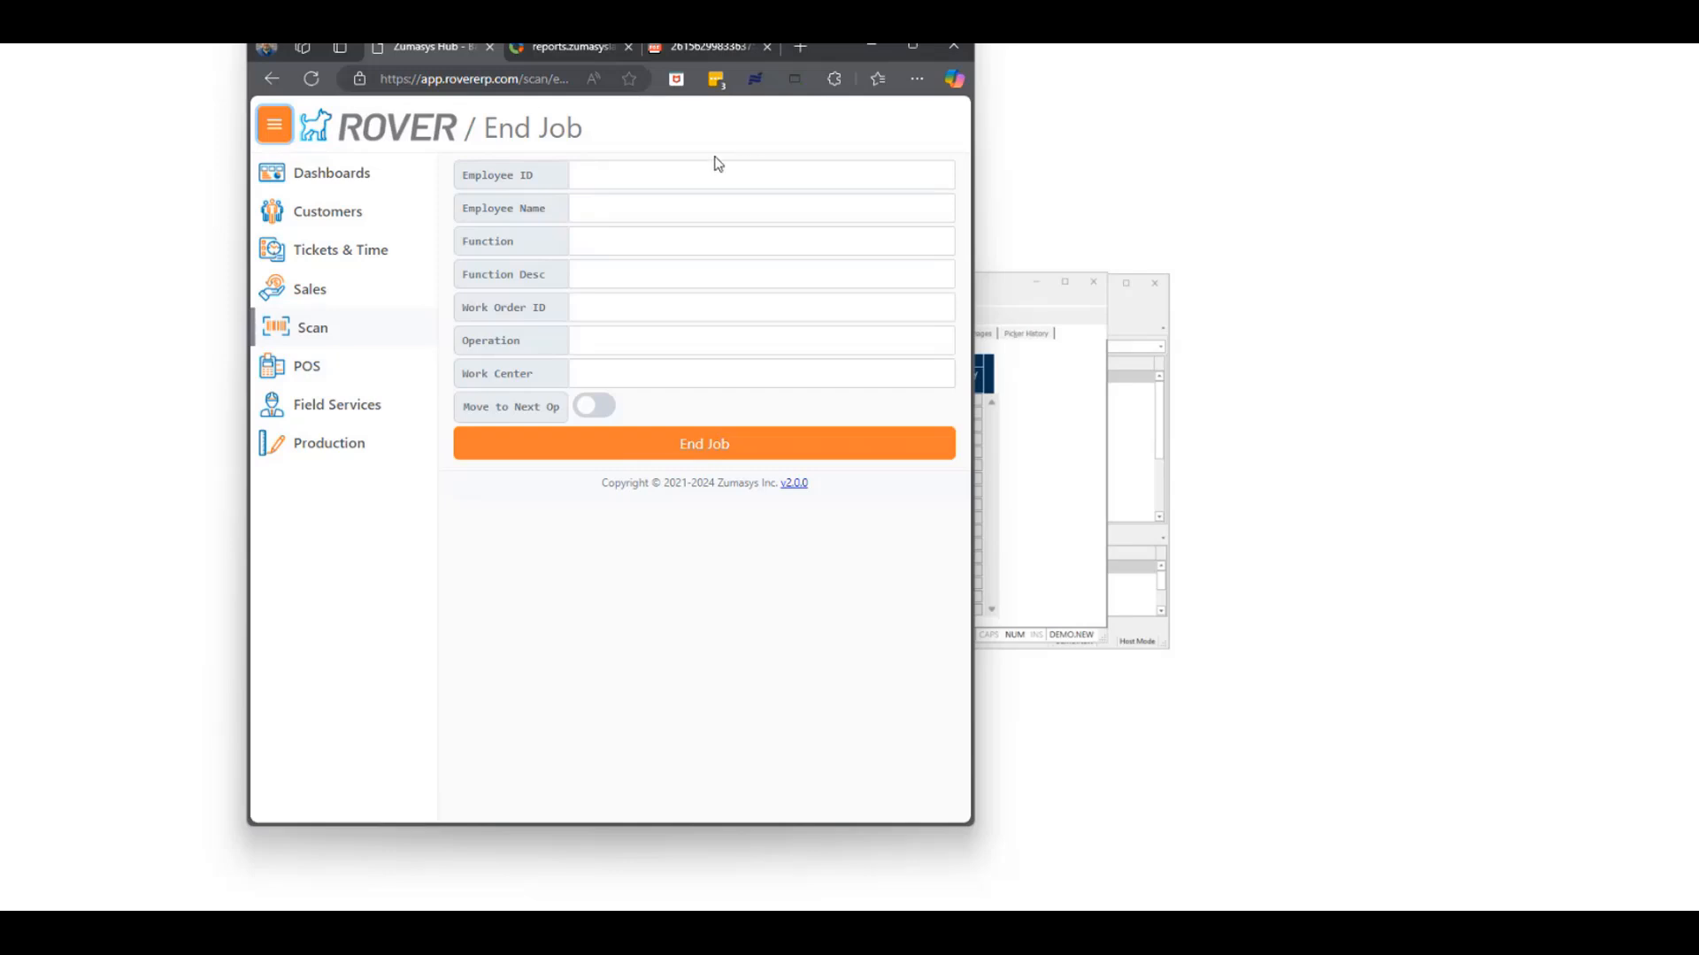
click(925, 46)
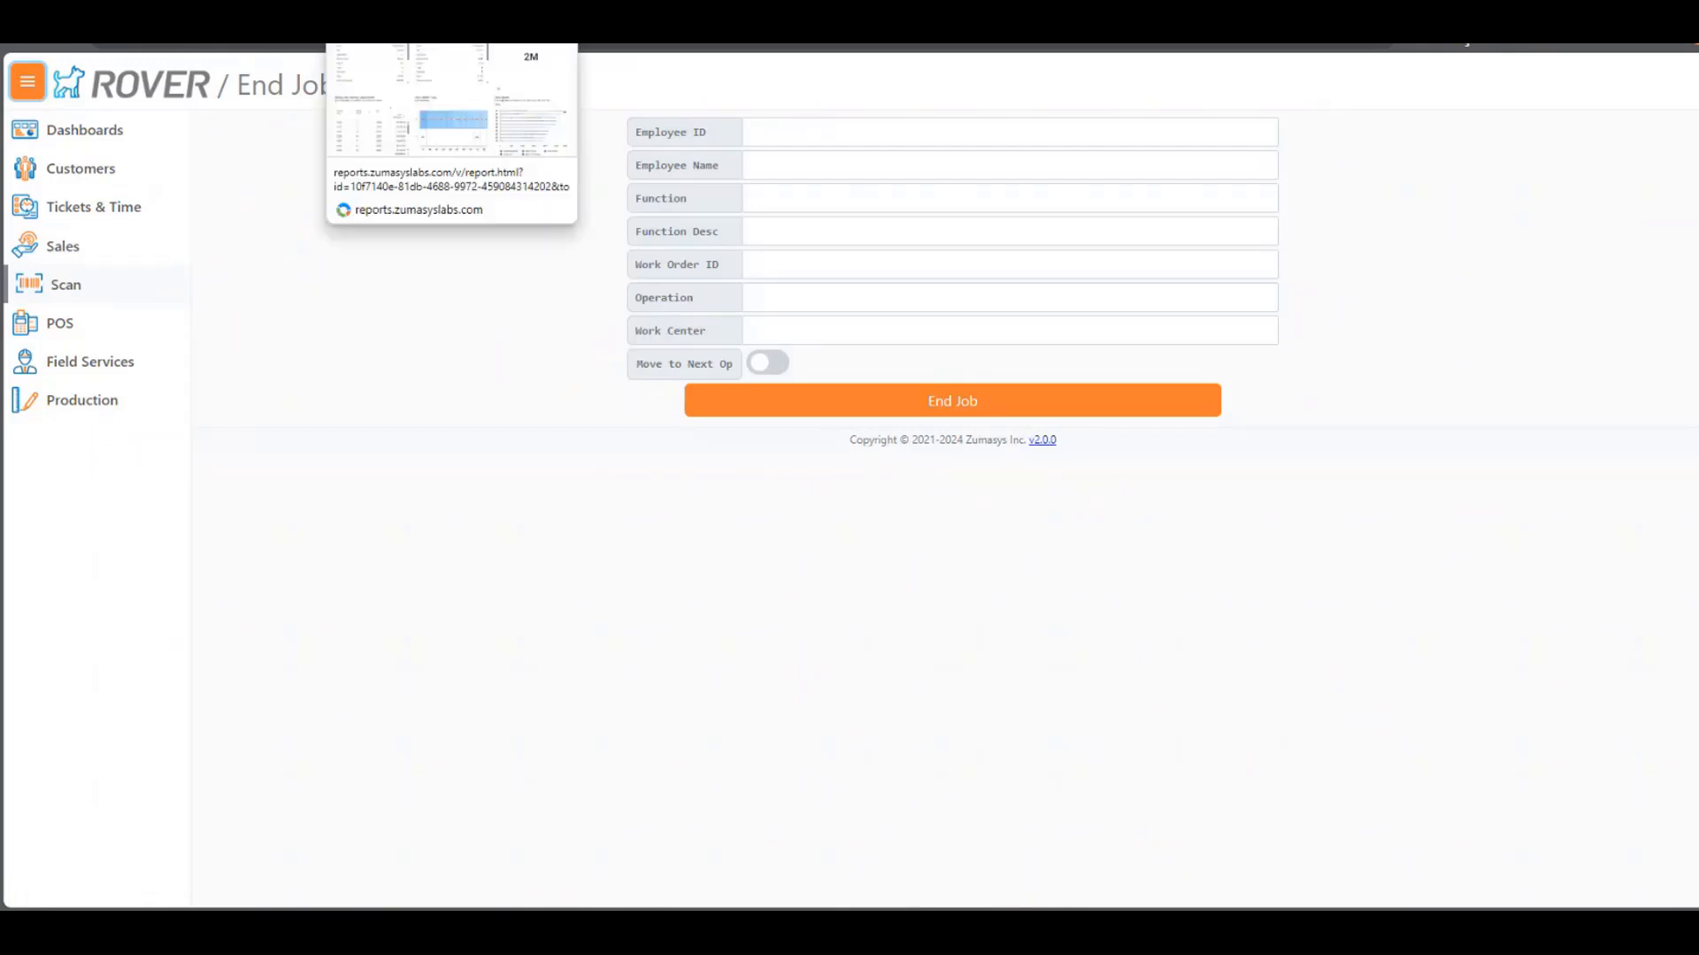
click(407, 22)
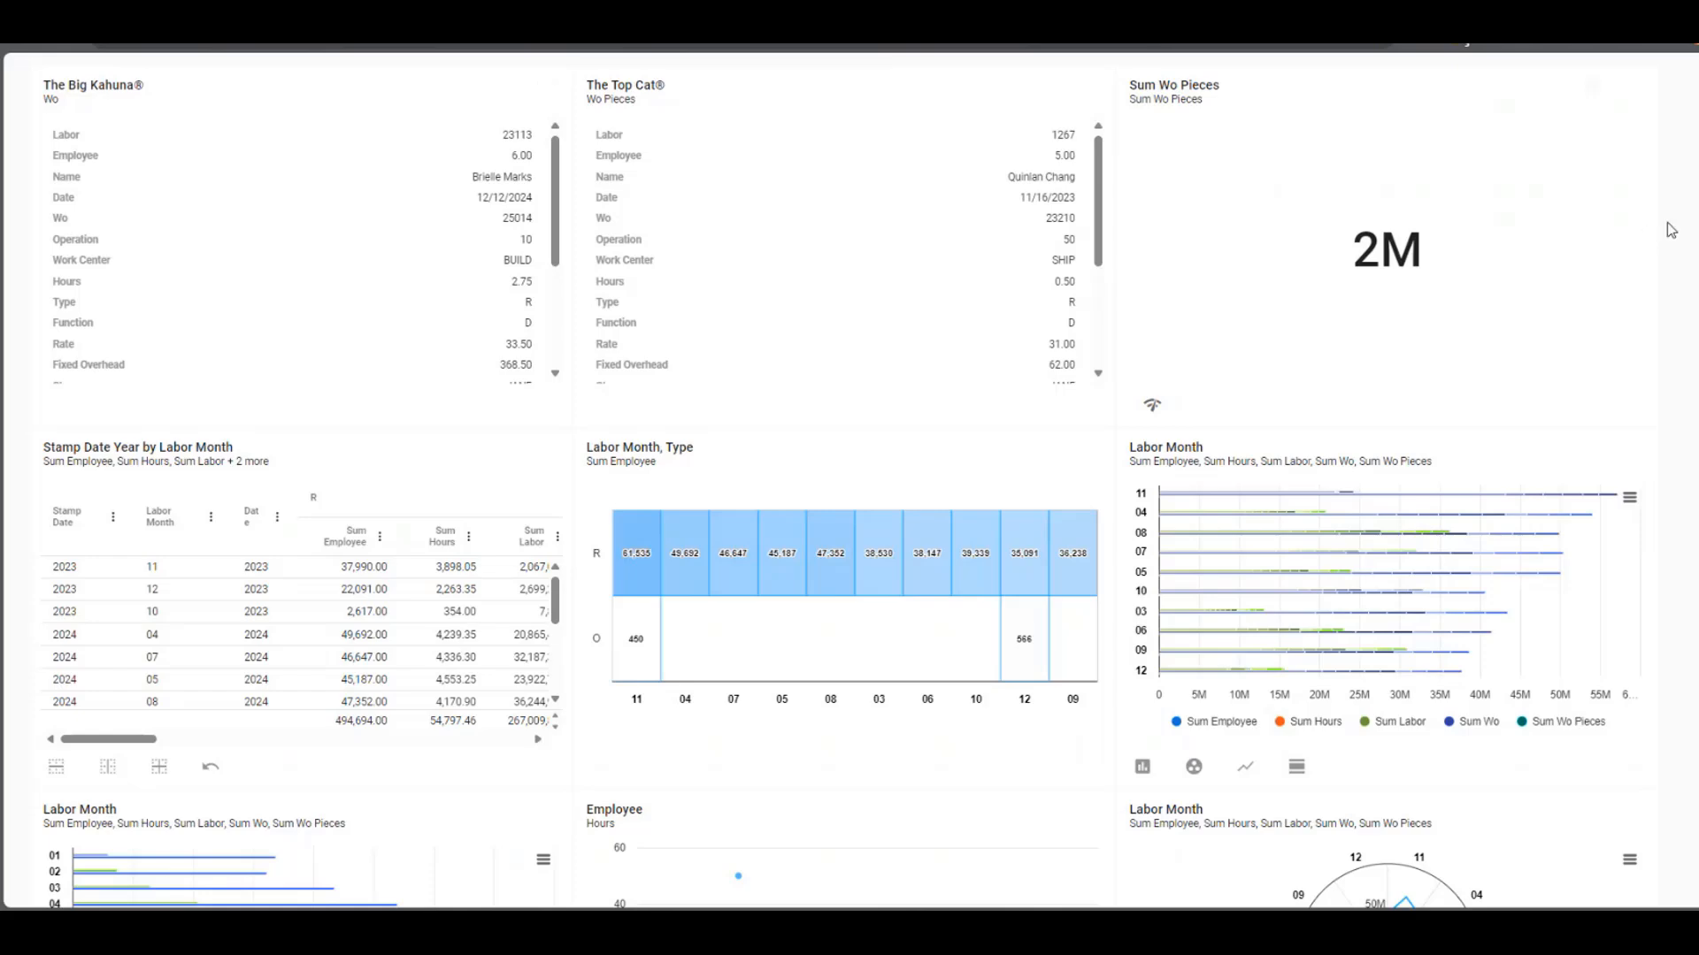
Examine the labor dashboard's summary charts and the labor detail table beneath them.
scroll(1675, 229, down, 2)
mouse_move(1452, 242)
scroll(474, 447, down, 3)
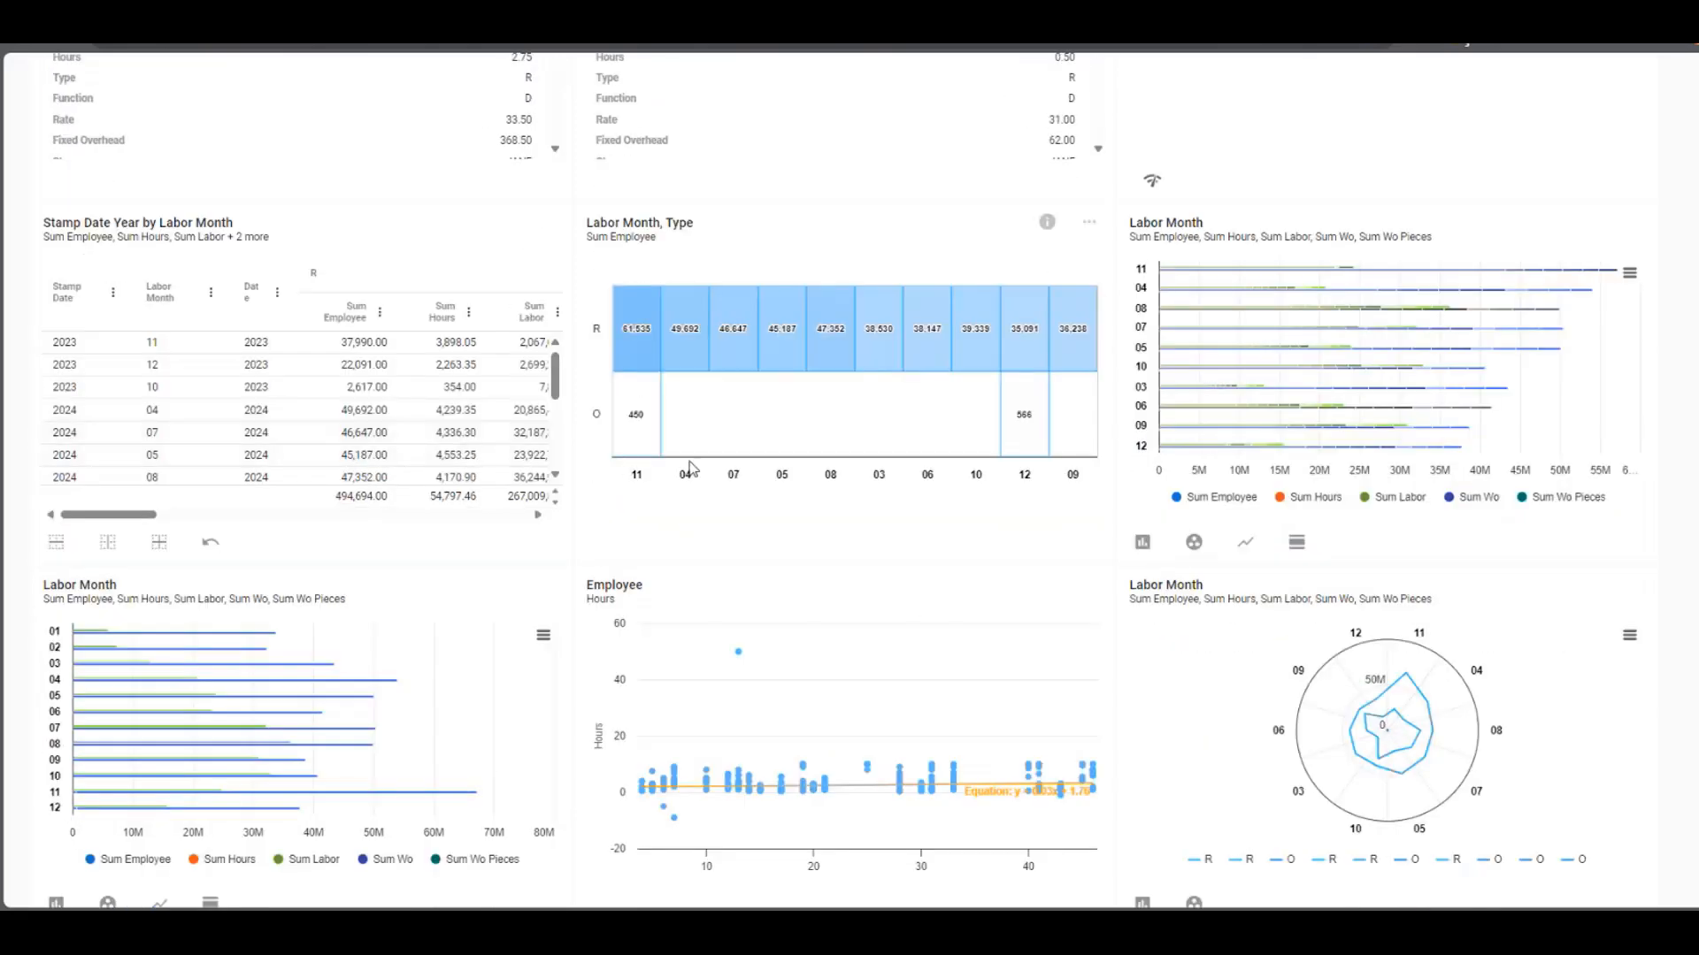
scroll(155, 363, up, 1)
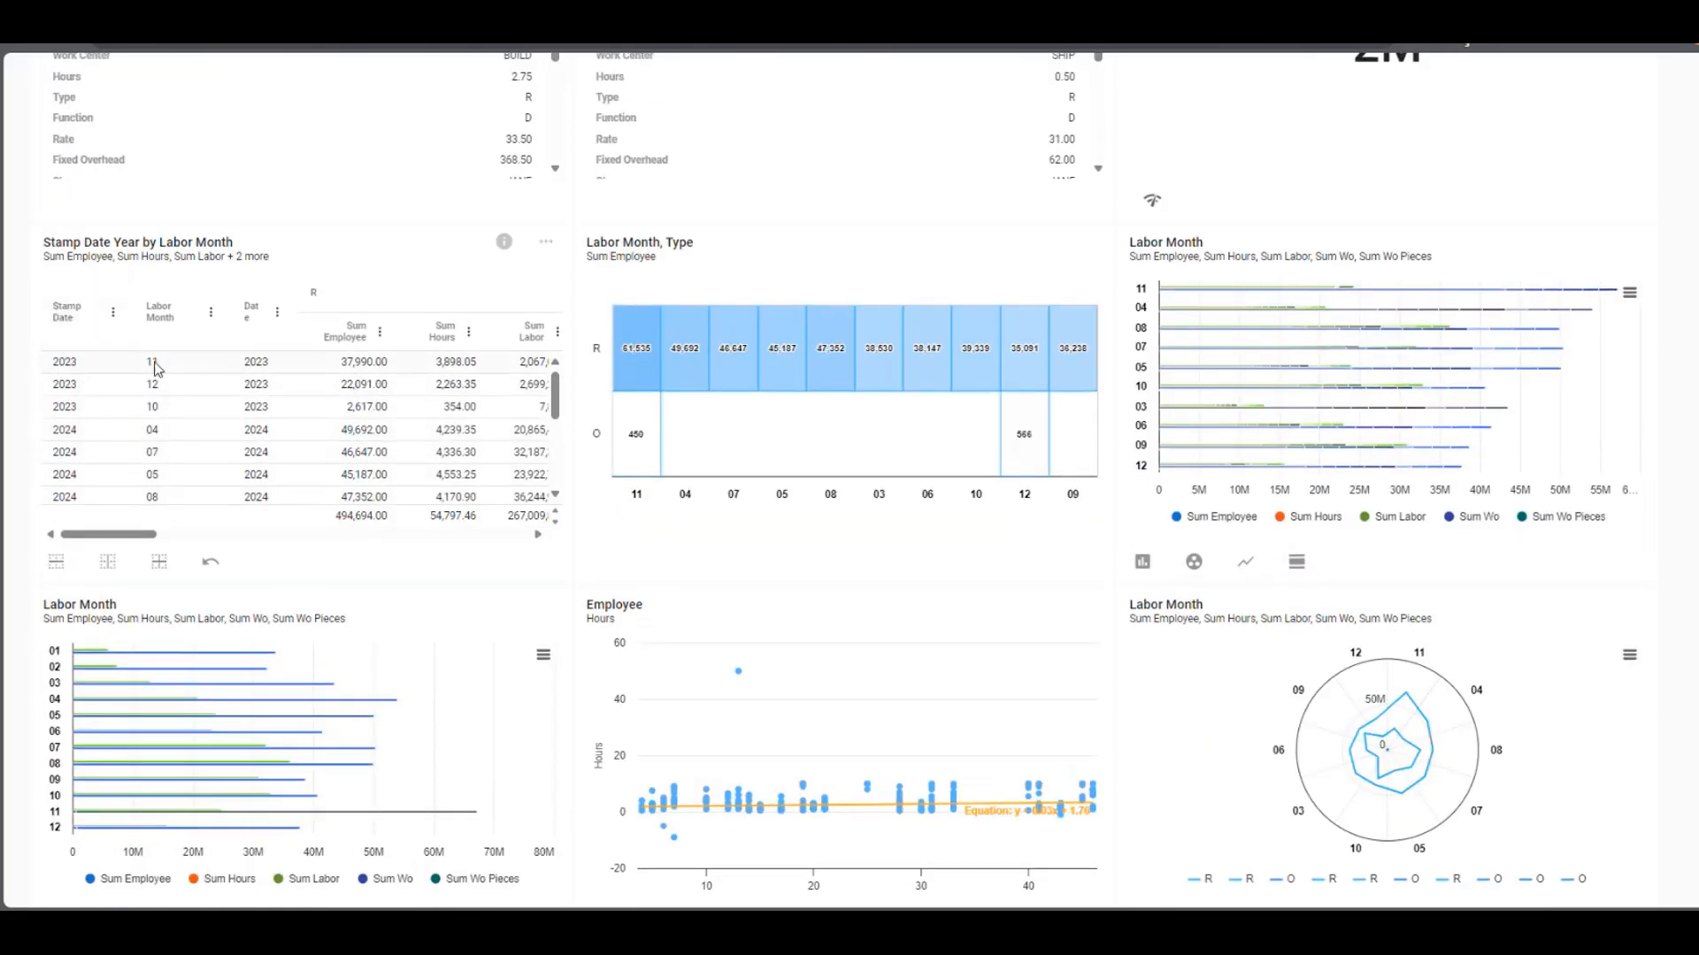
scroll(155, 370, up, 3)
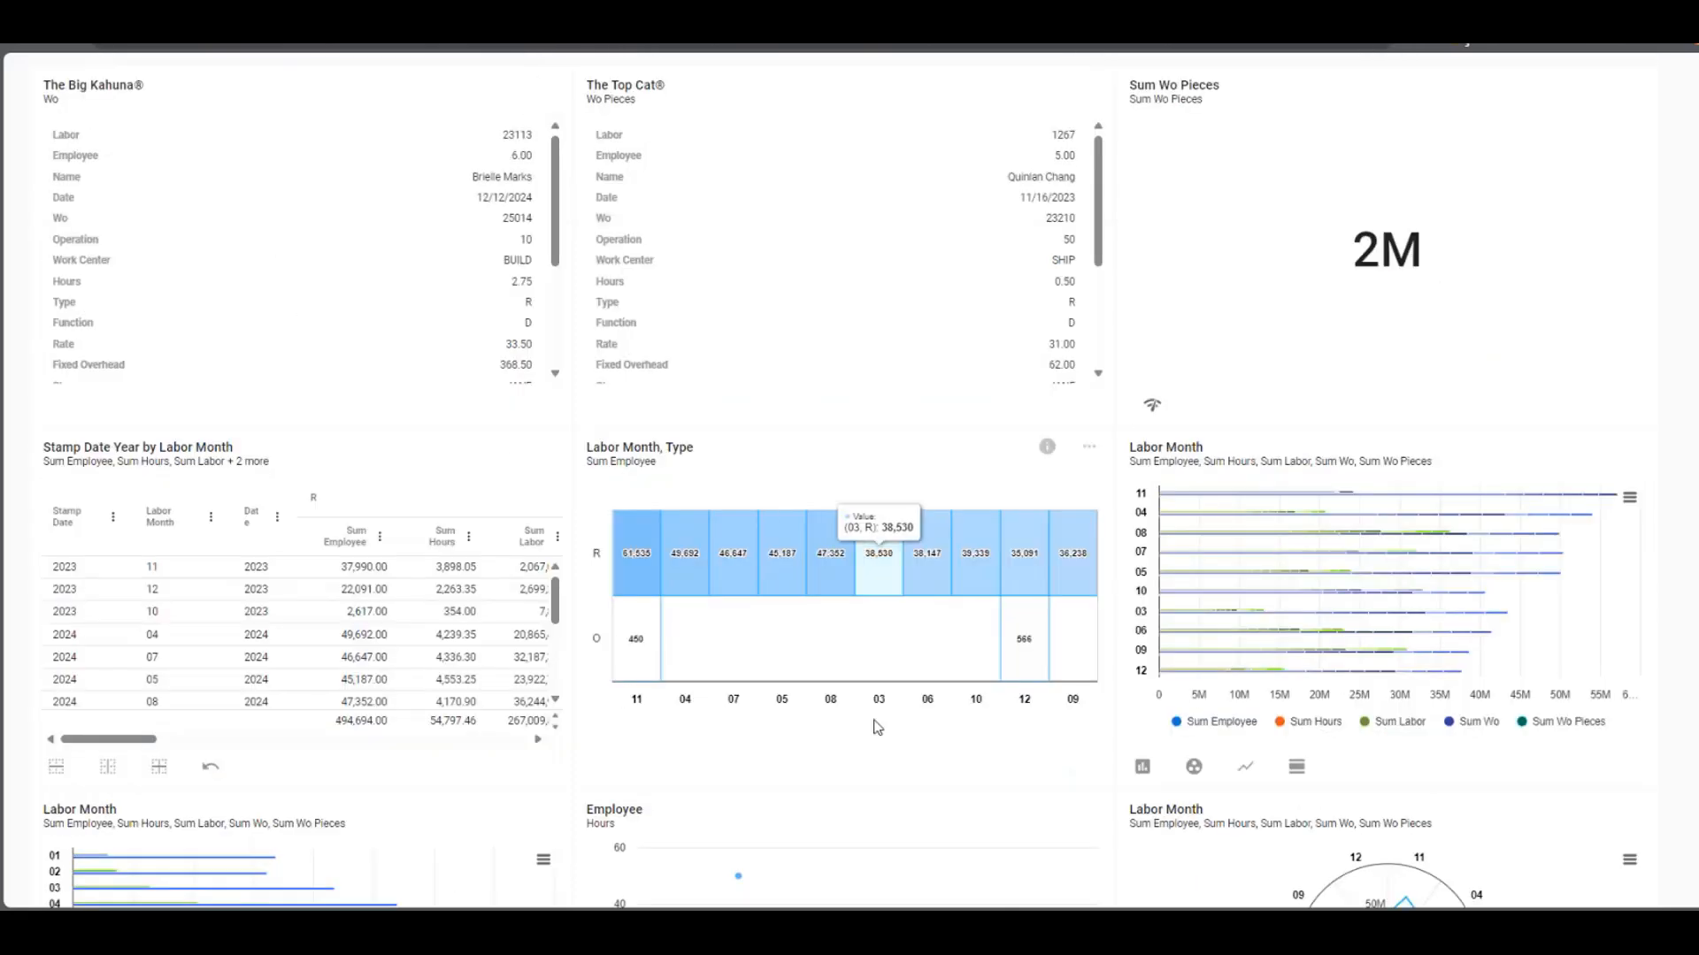
scroll(876, 727, down, 5)
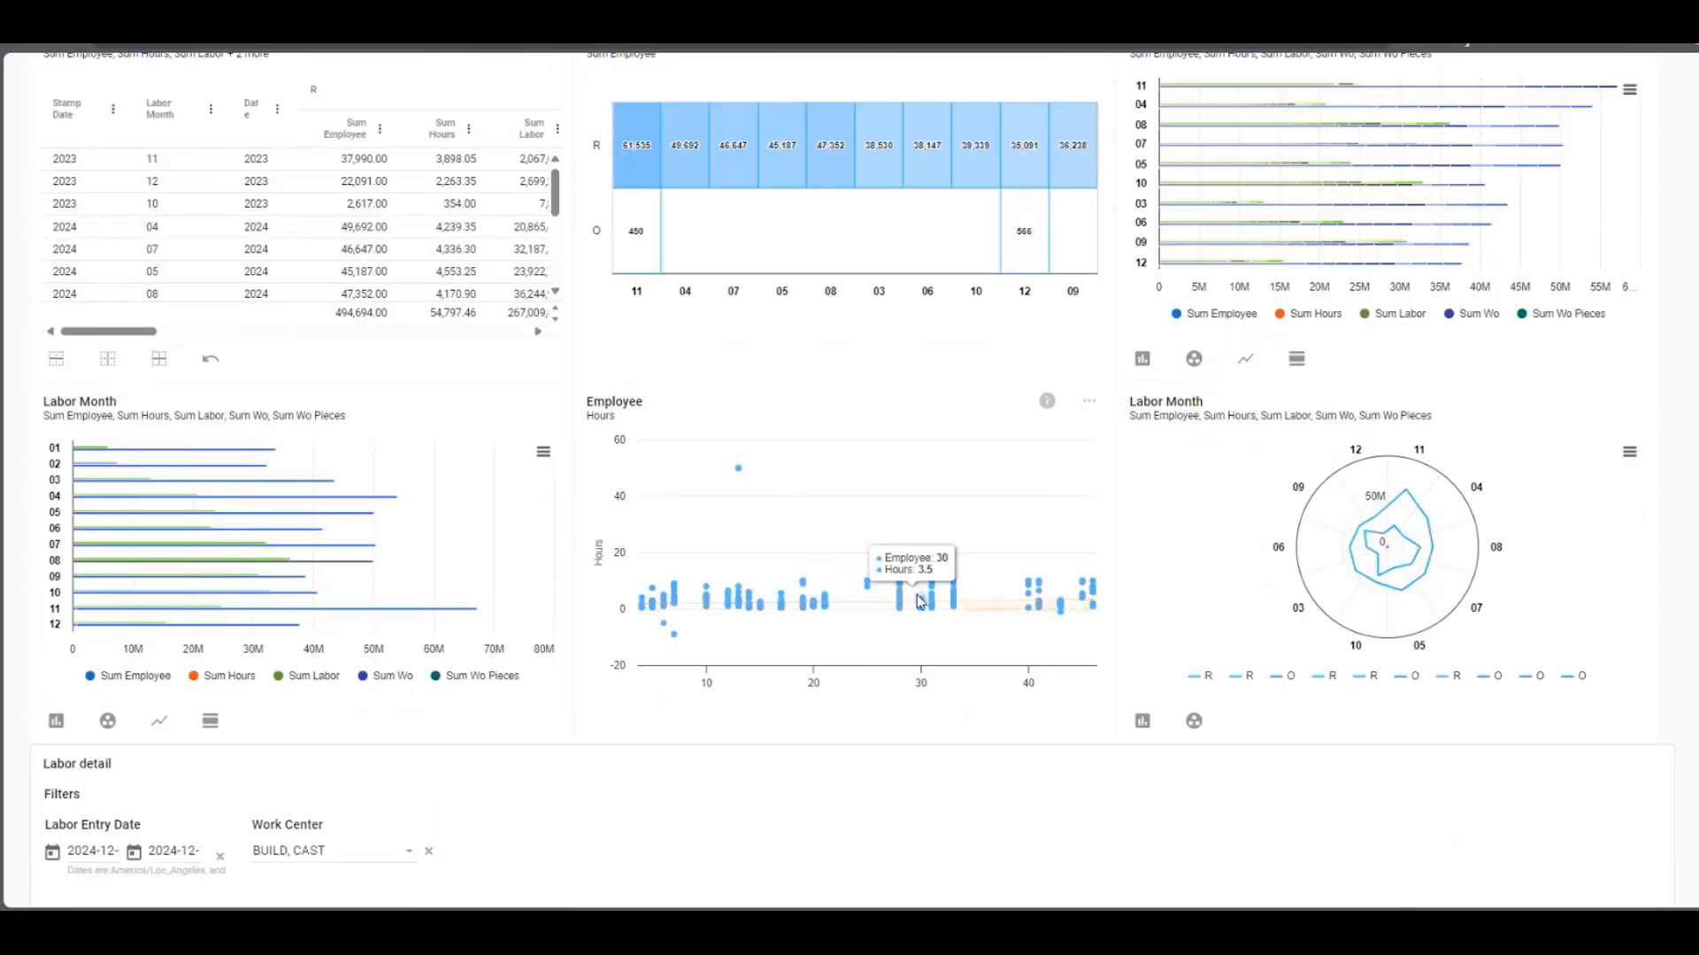
scroll(708, 566, down, 3)
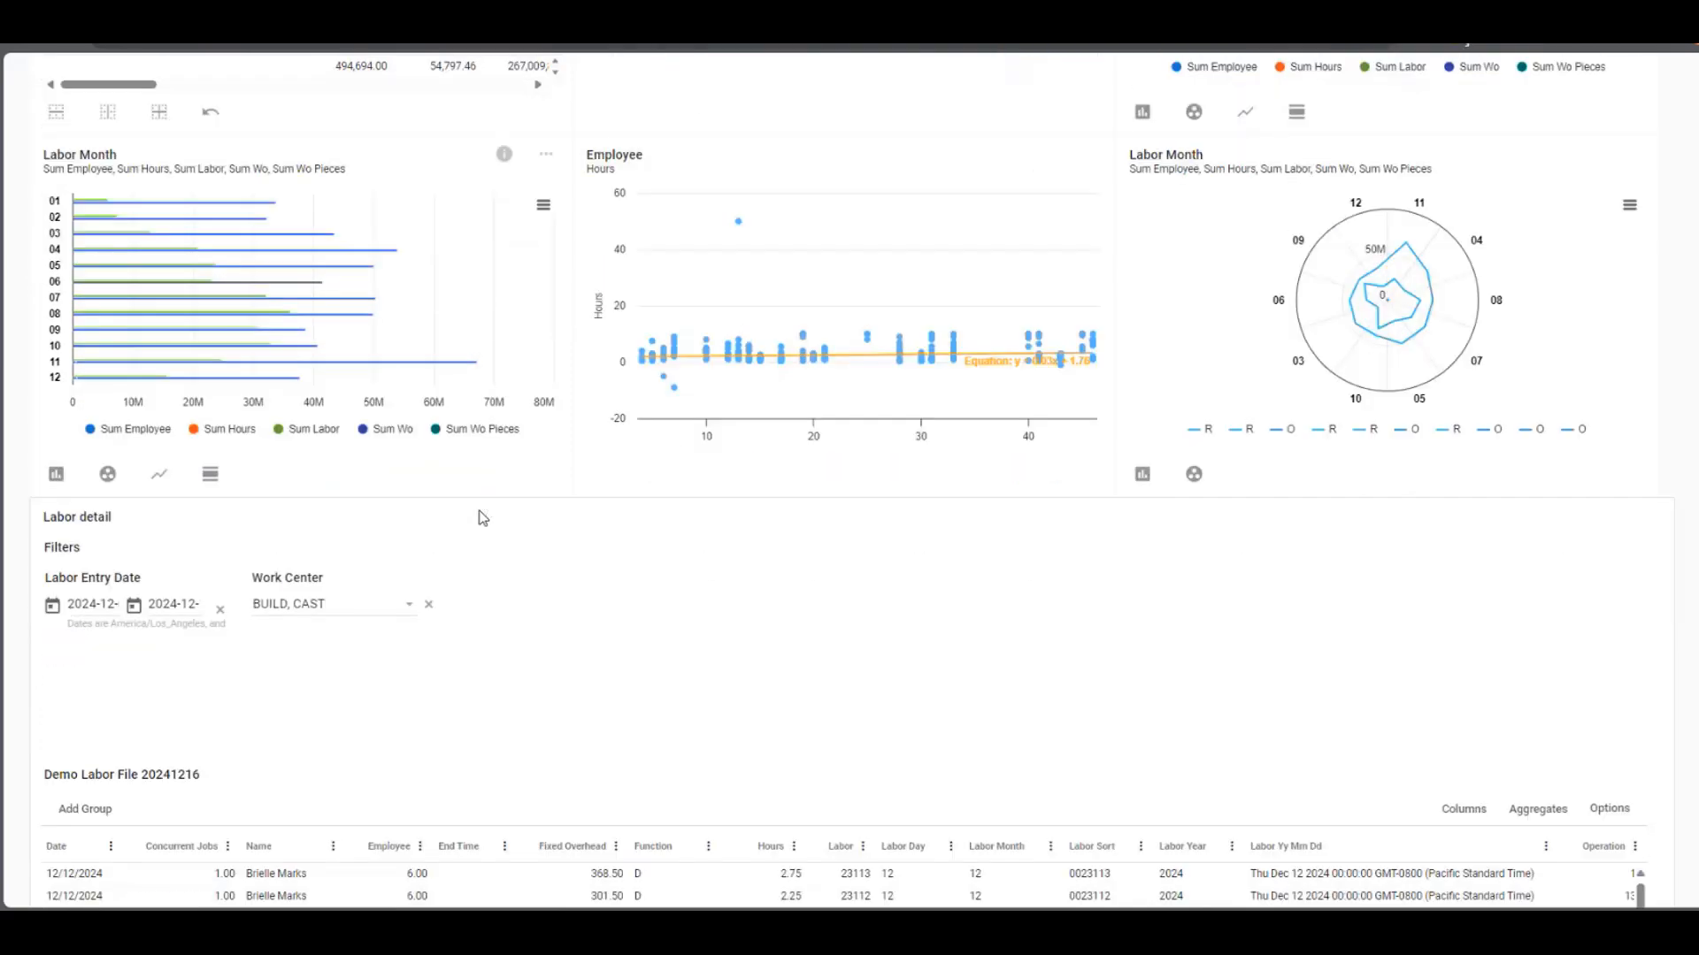
scroll(702, 387, down, 6)
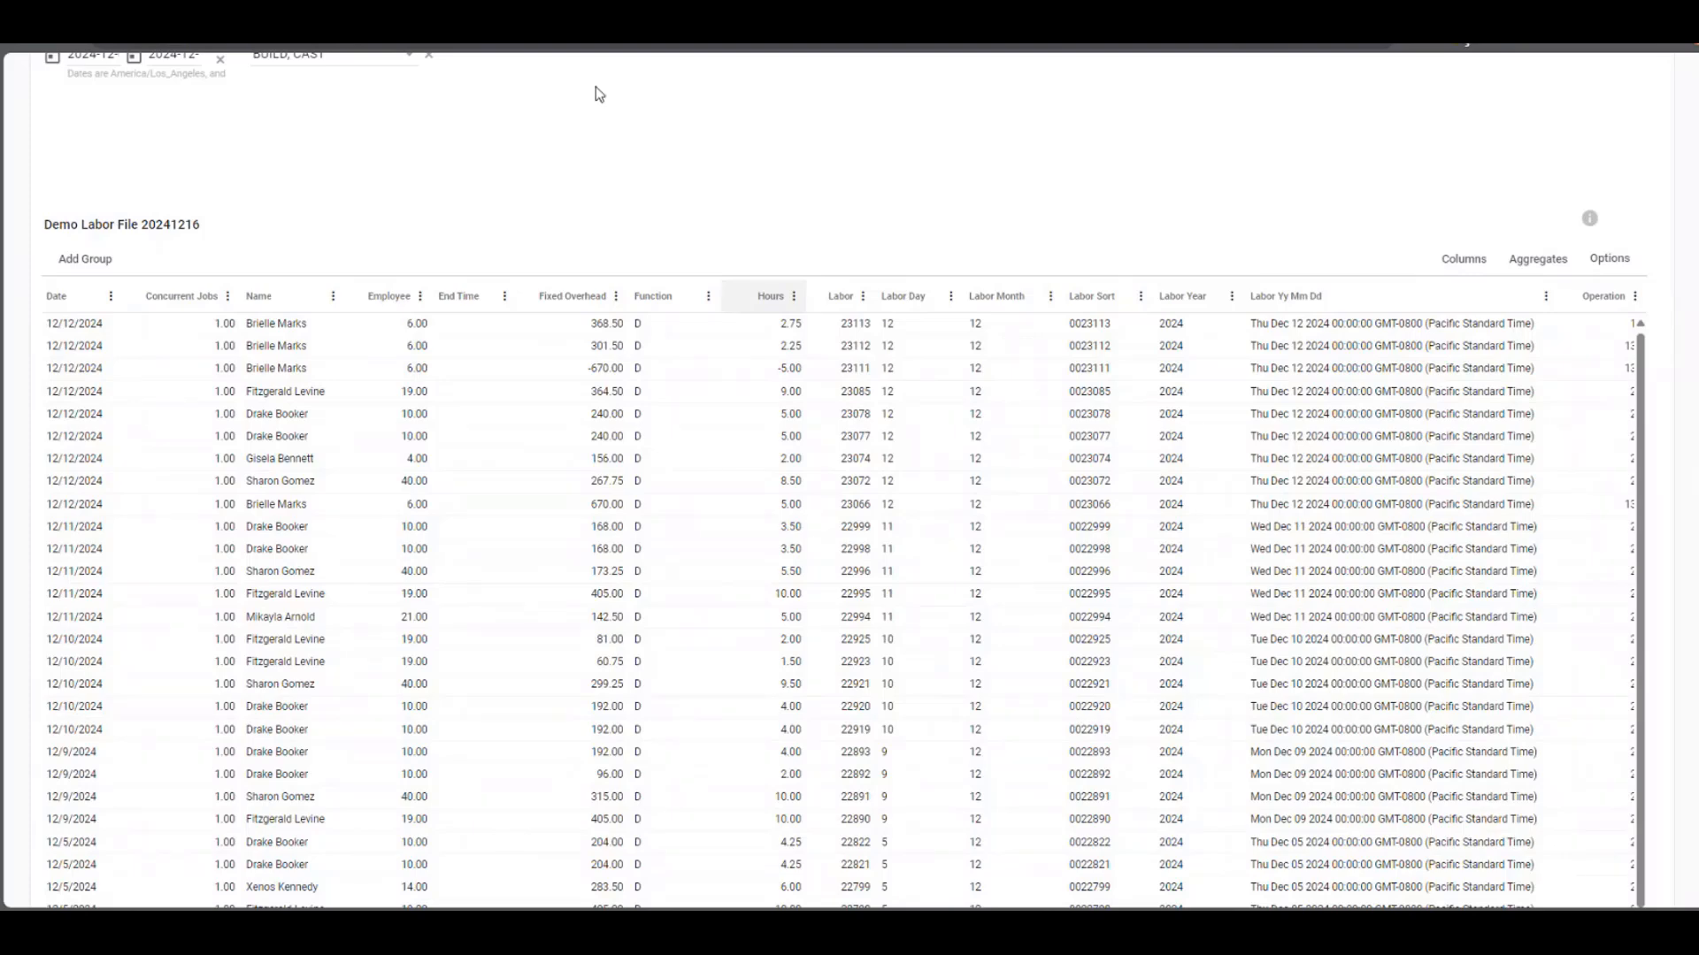
Filter the labor detail to entry dates from December 16 to December 18, 2024.
scroll(596, 86, up, 2)
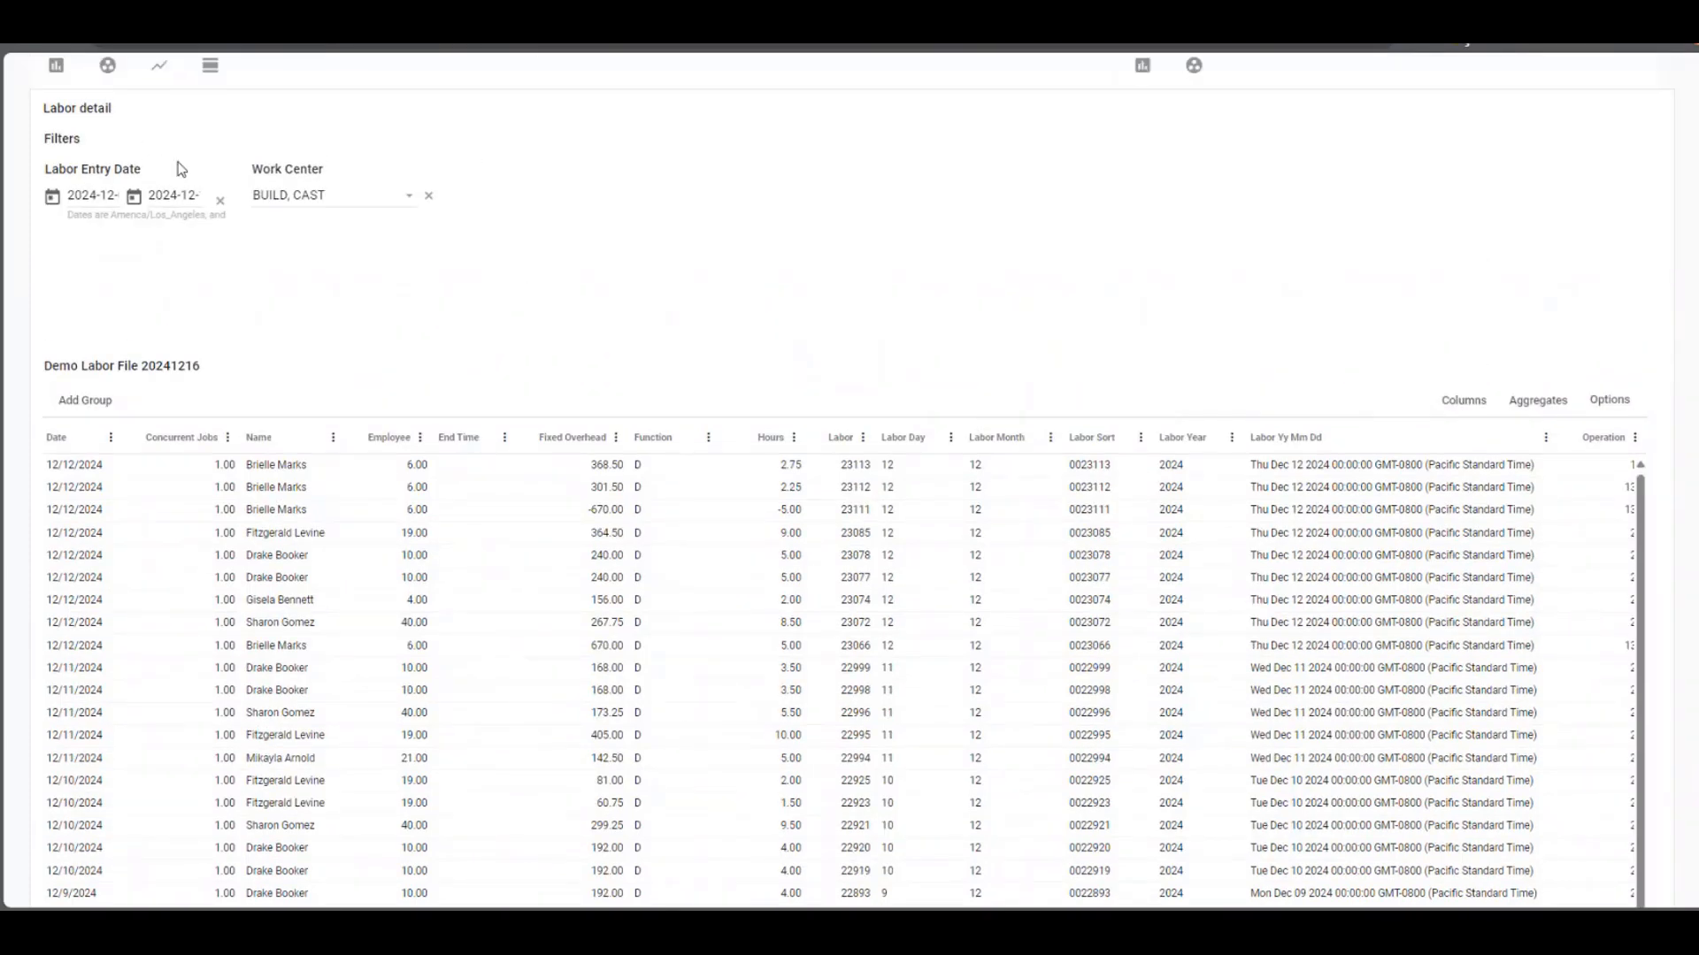
click(53, 198)
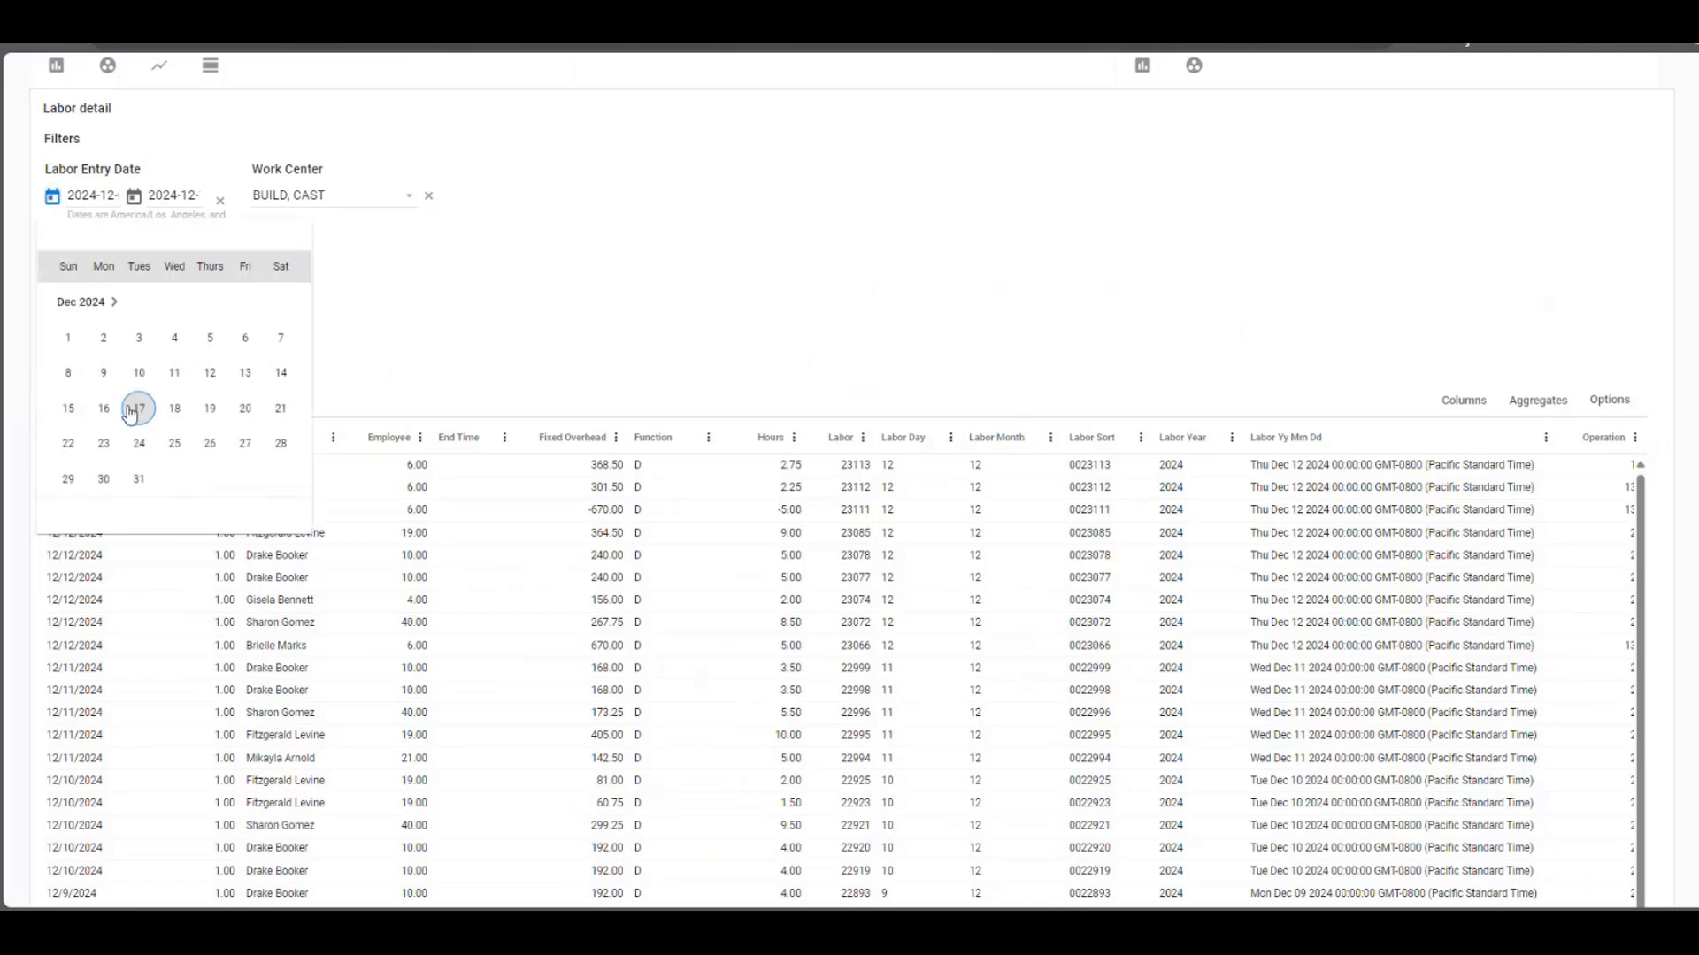
click(104, 408)
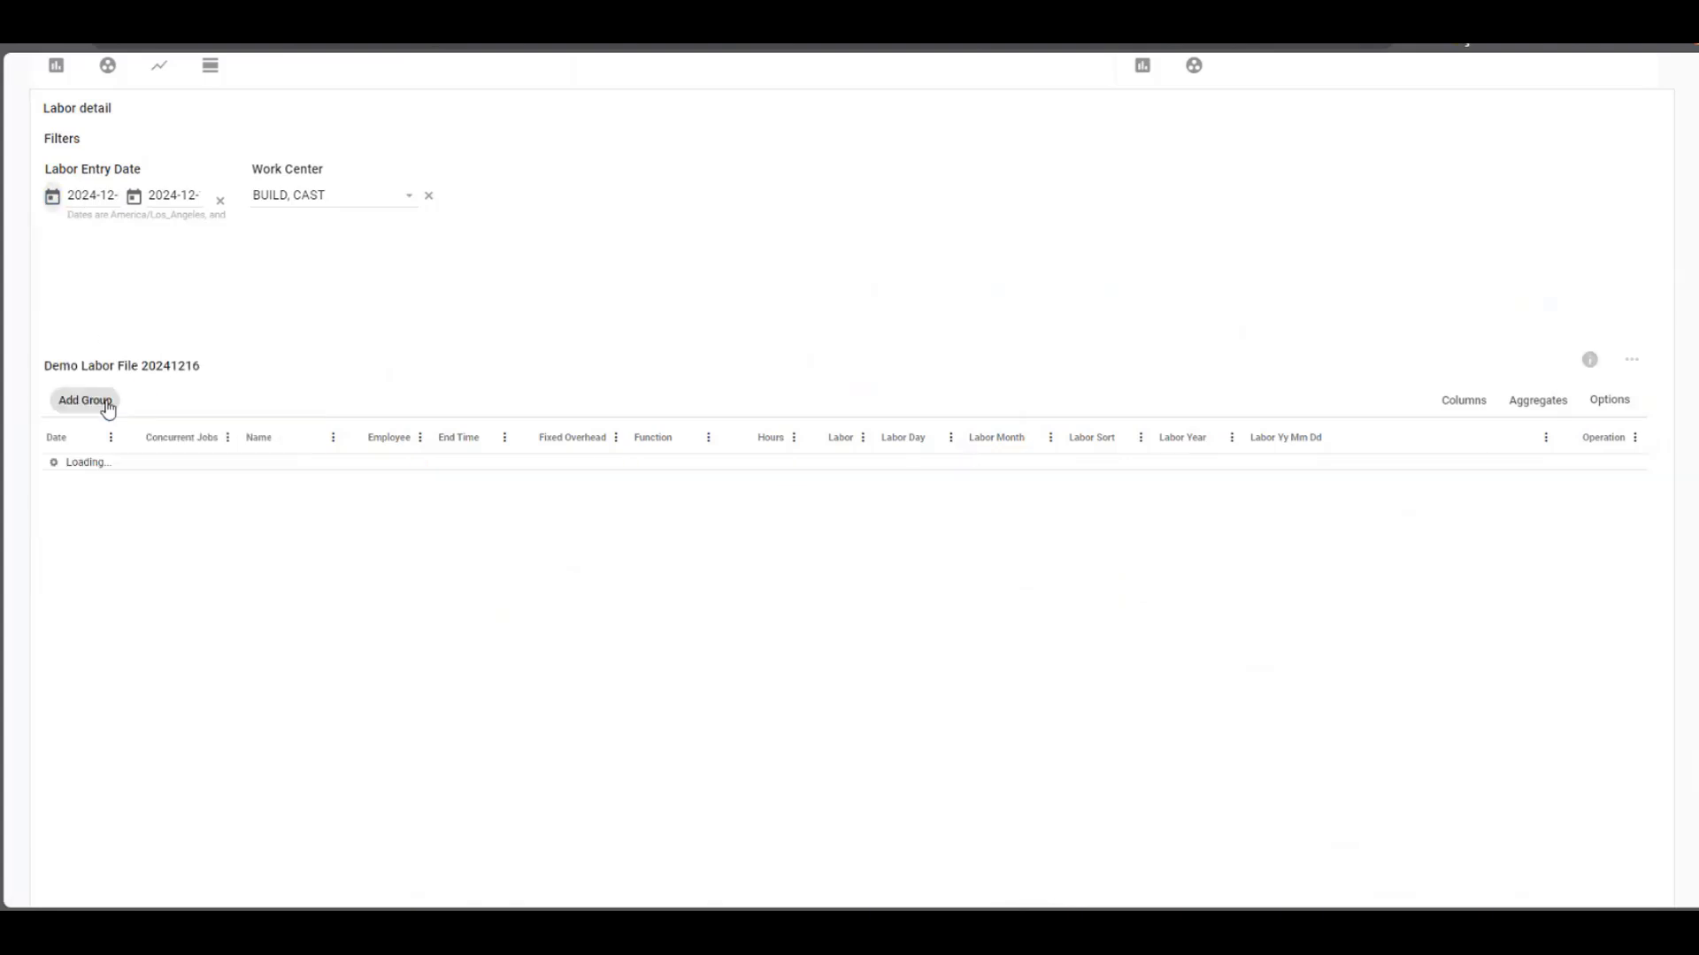
click(143, 200)
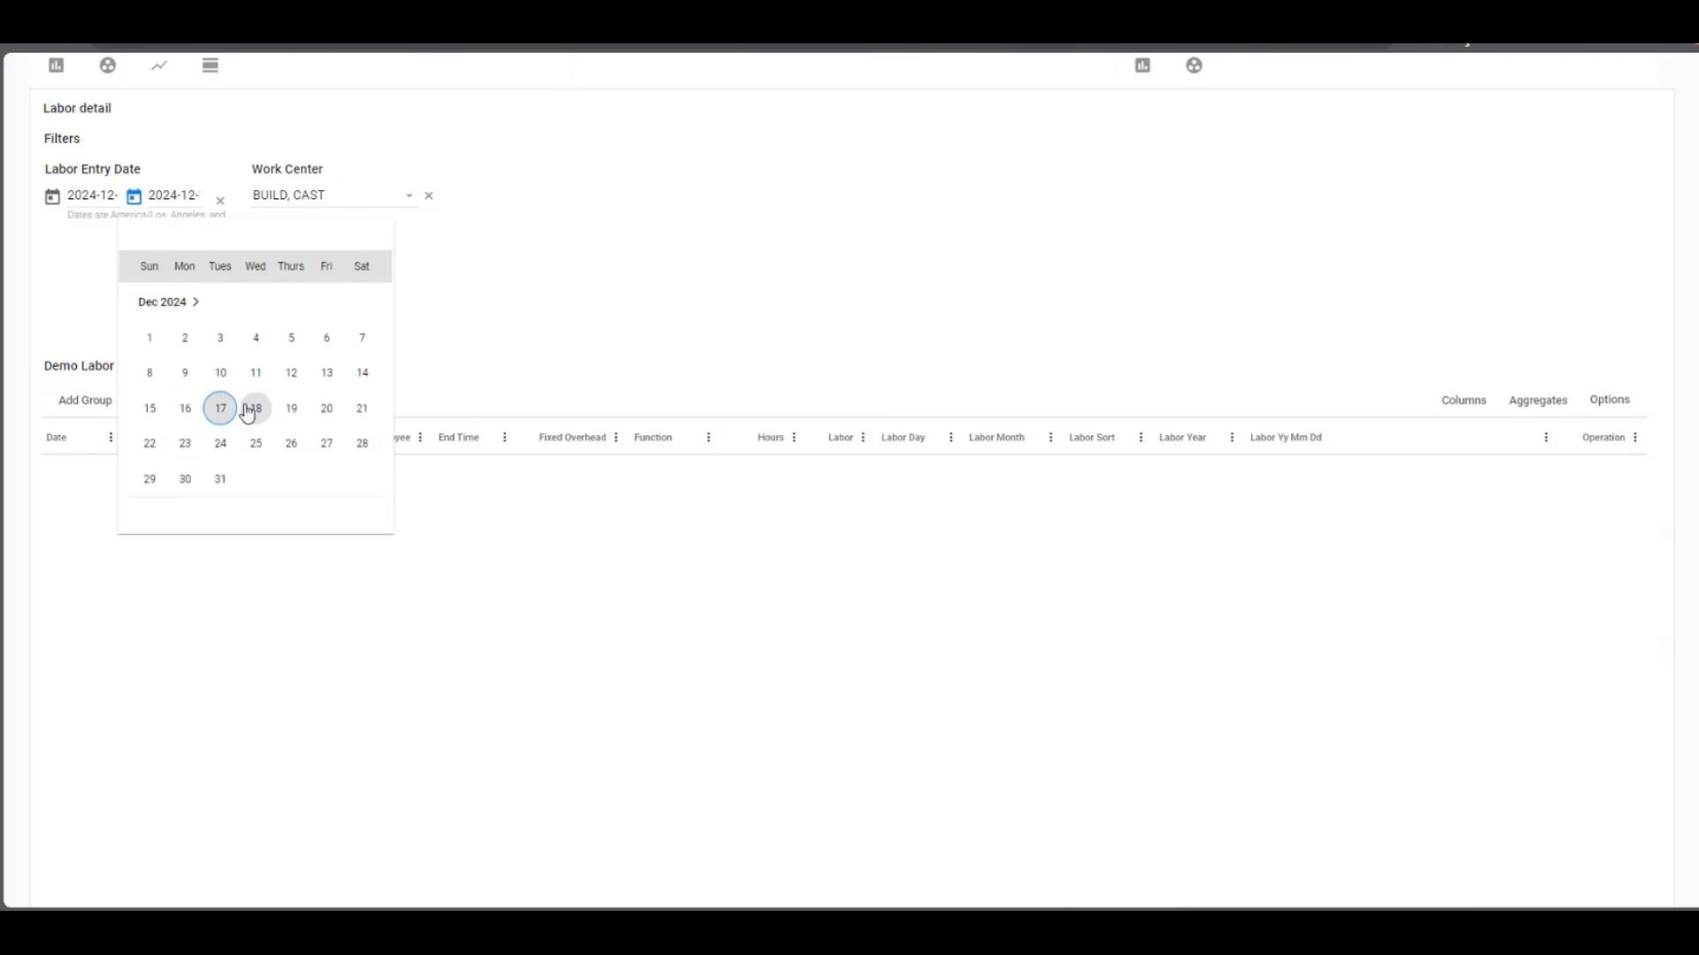
click(251, 410)
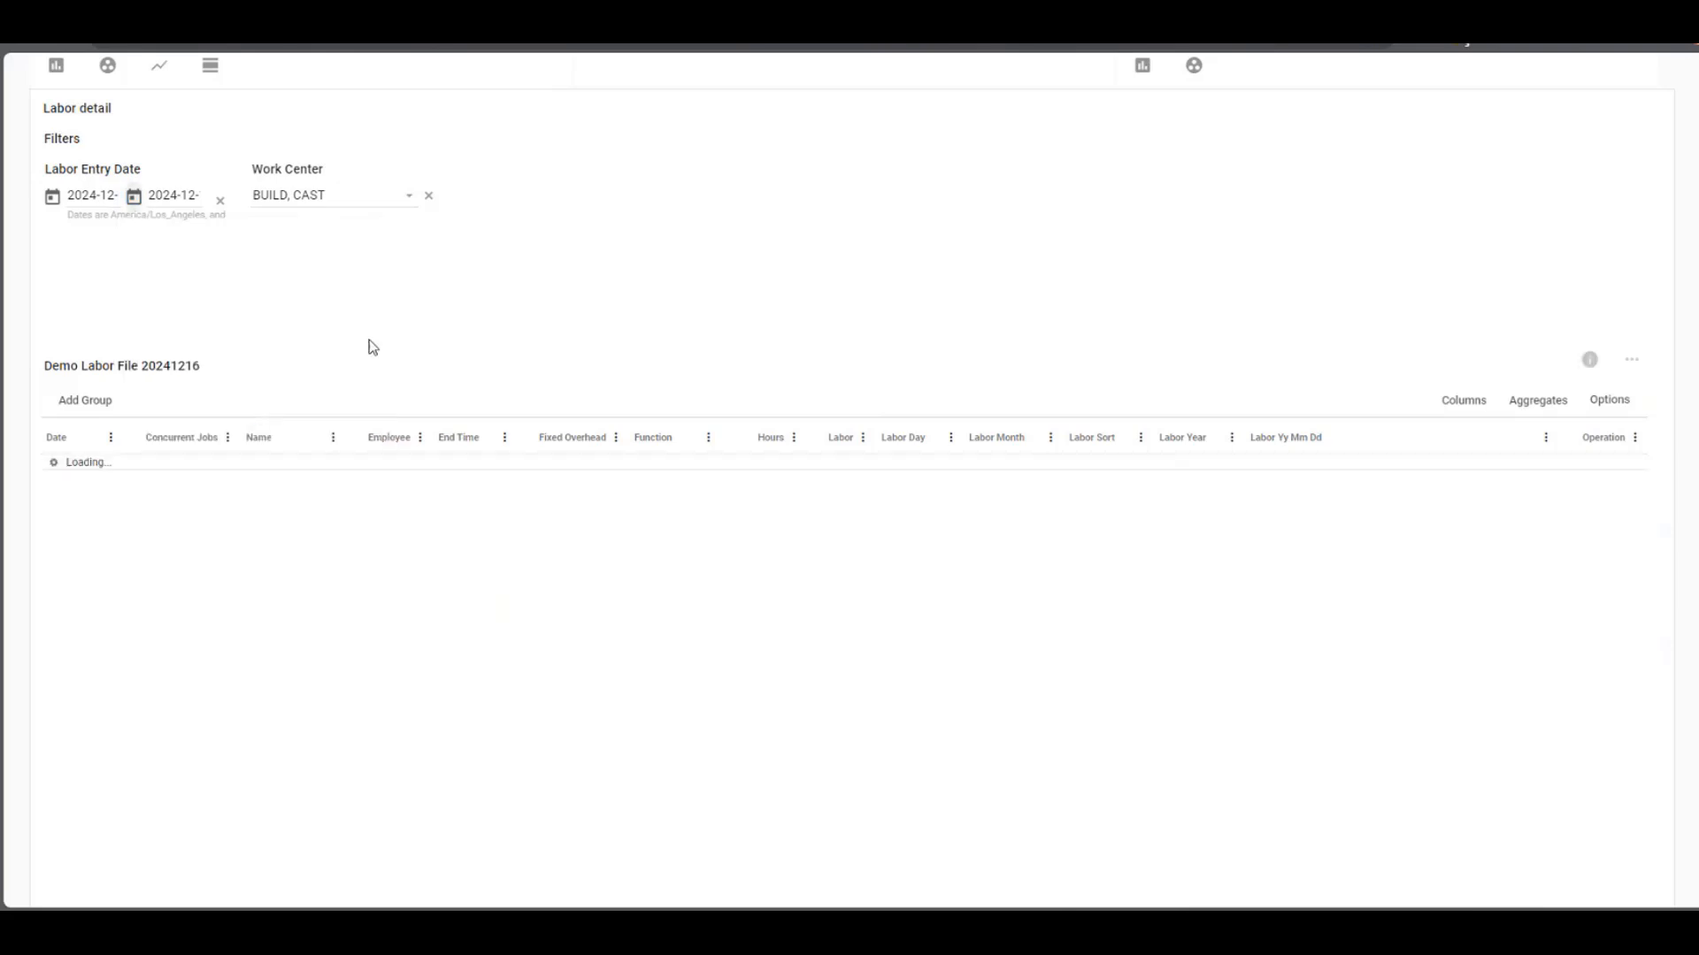
Clear the work center and entry date filters on the labor detail, and move the Fixed Overhead column after the Labor column.
click(428, 195)
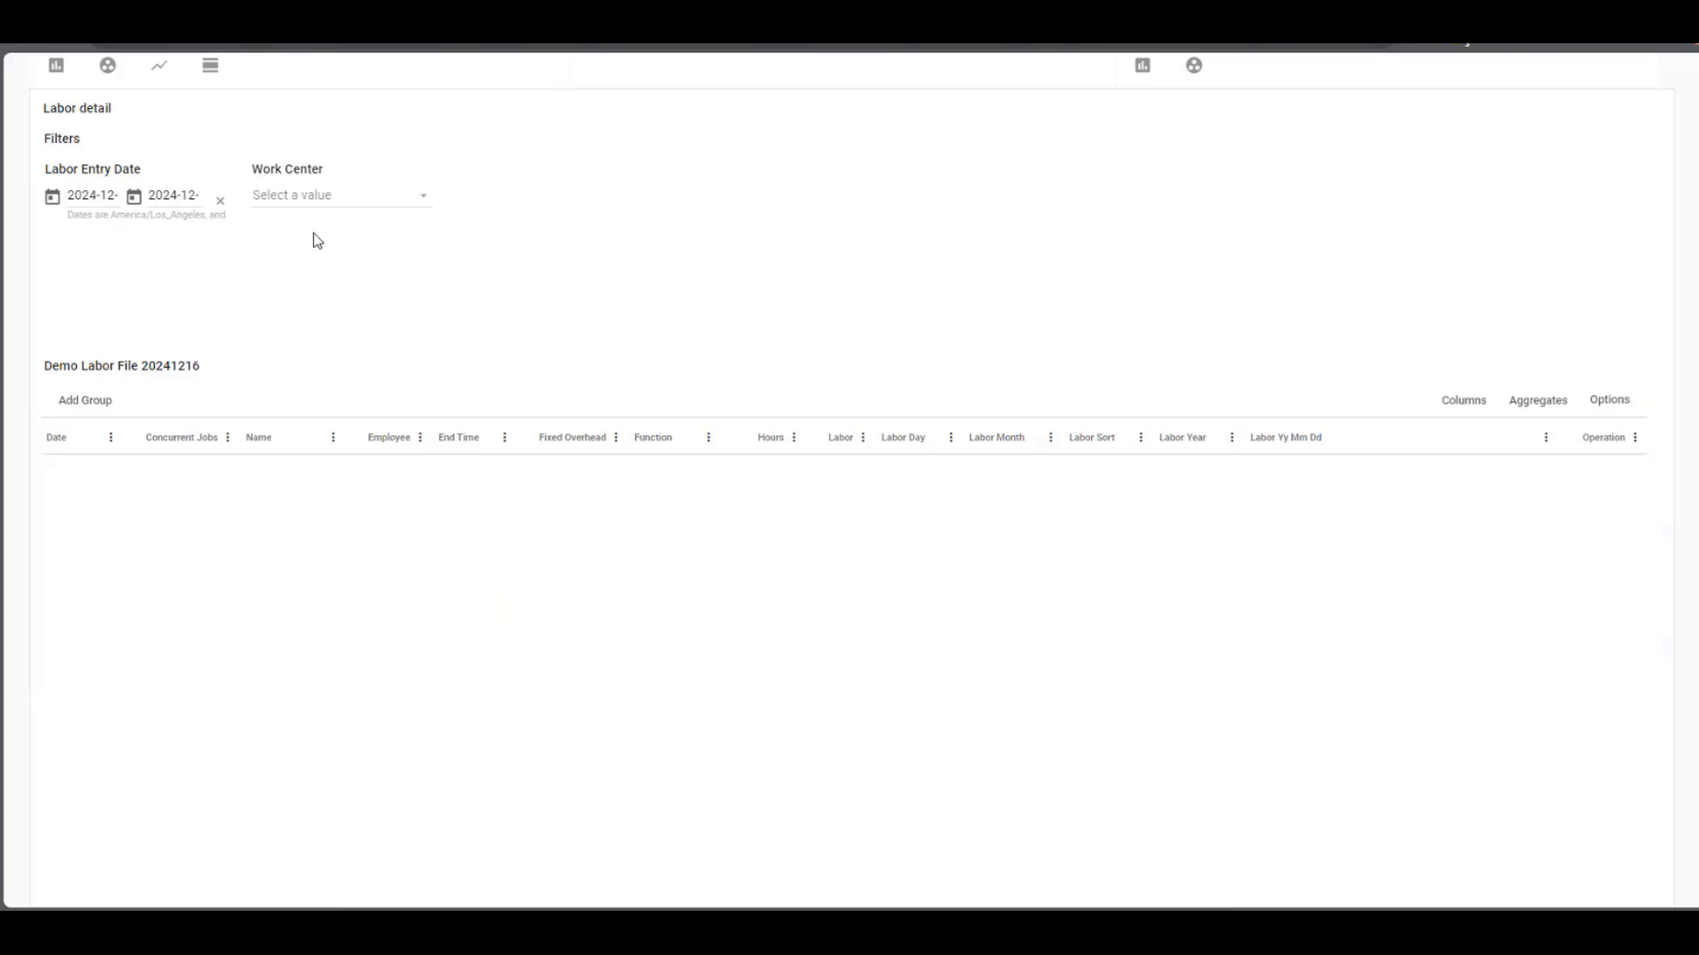
click(220, 201)
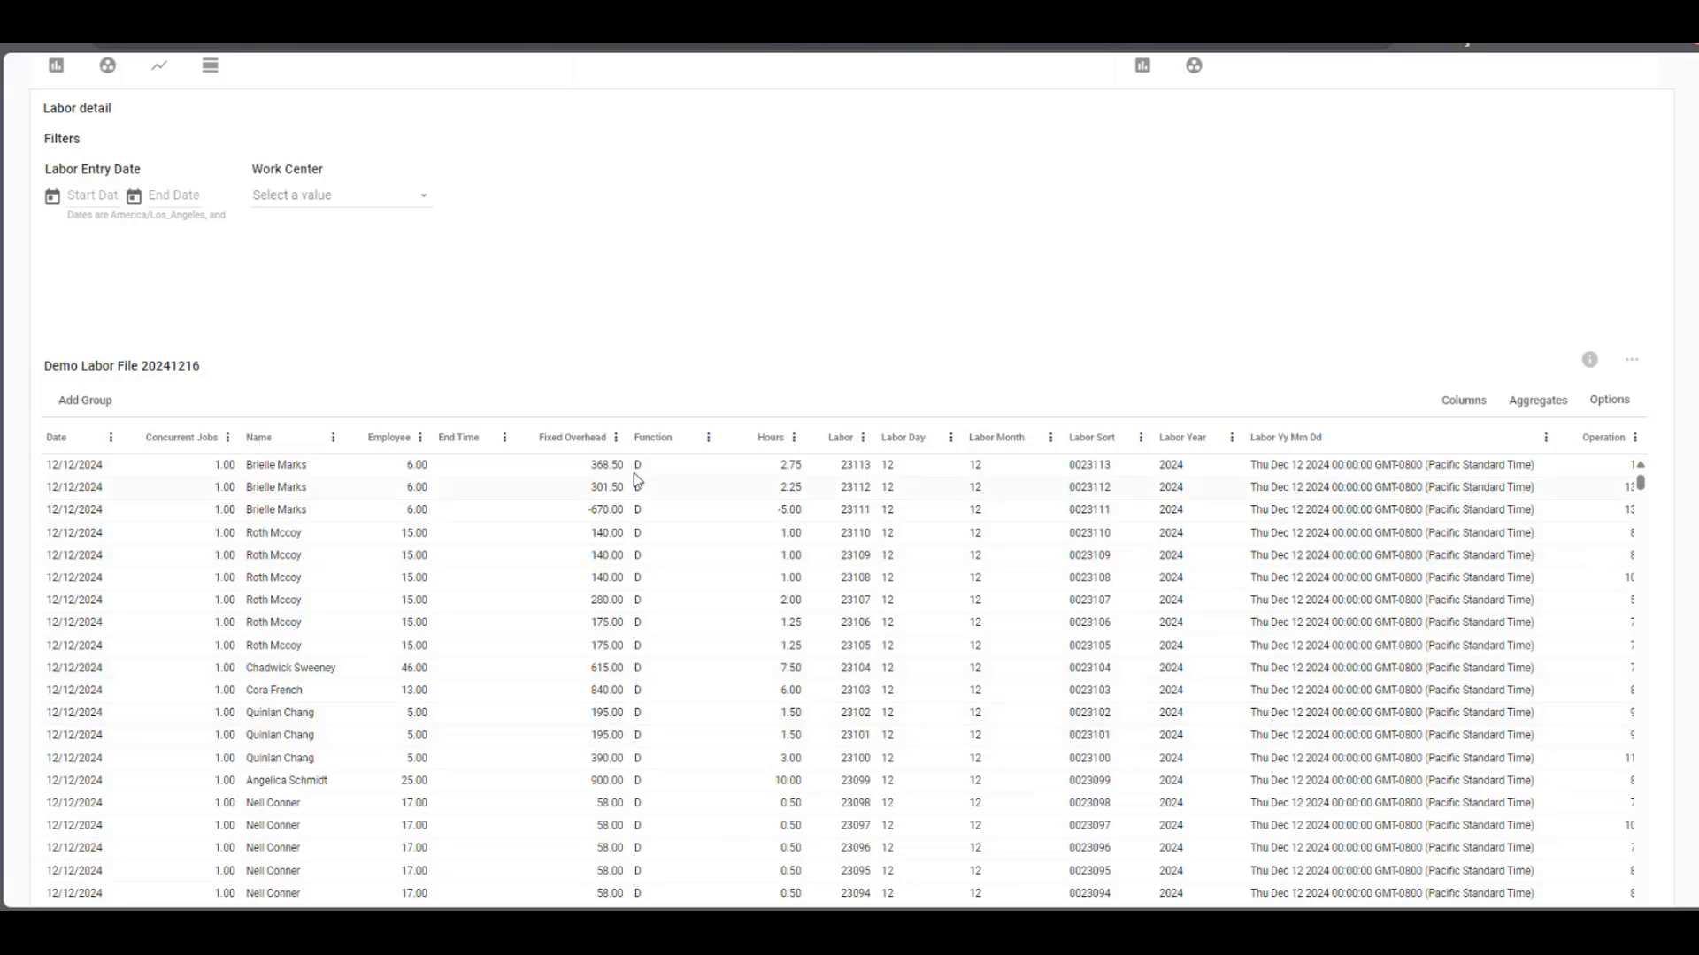
drag(607, 440, 839, 451)
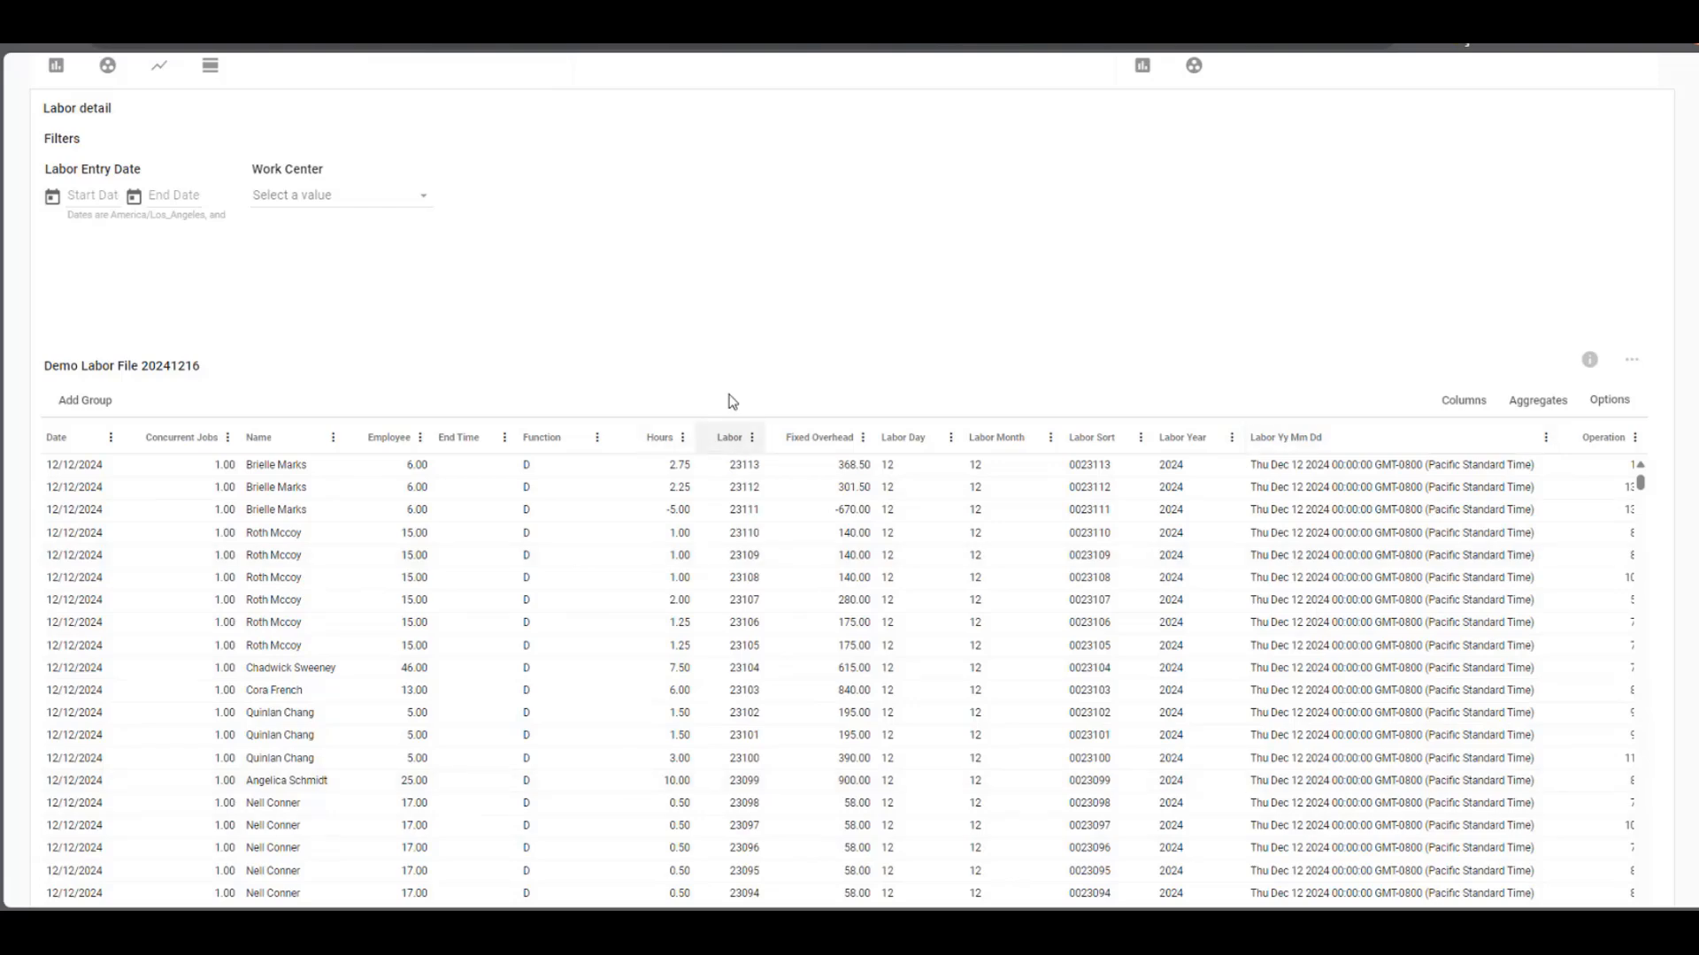
scroll(736, 453, up, 7)
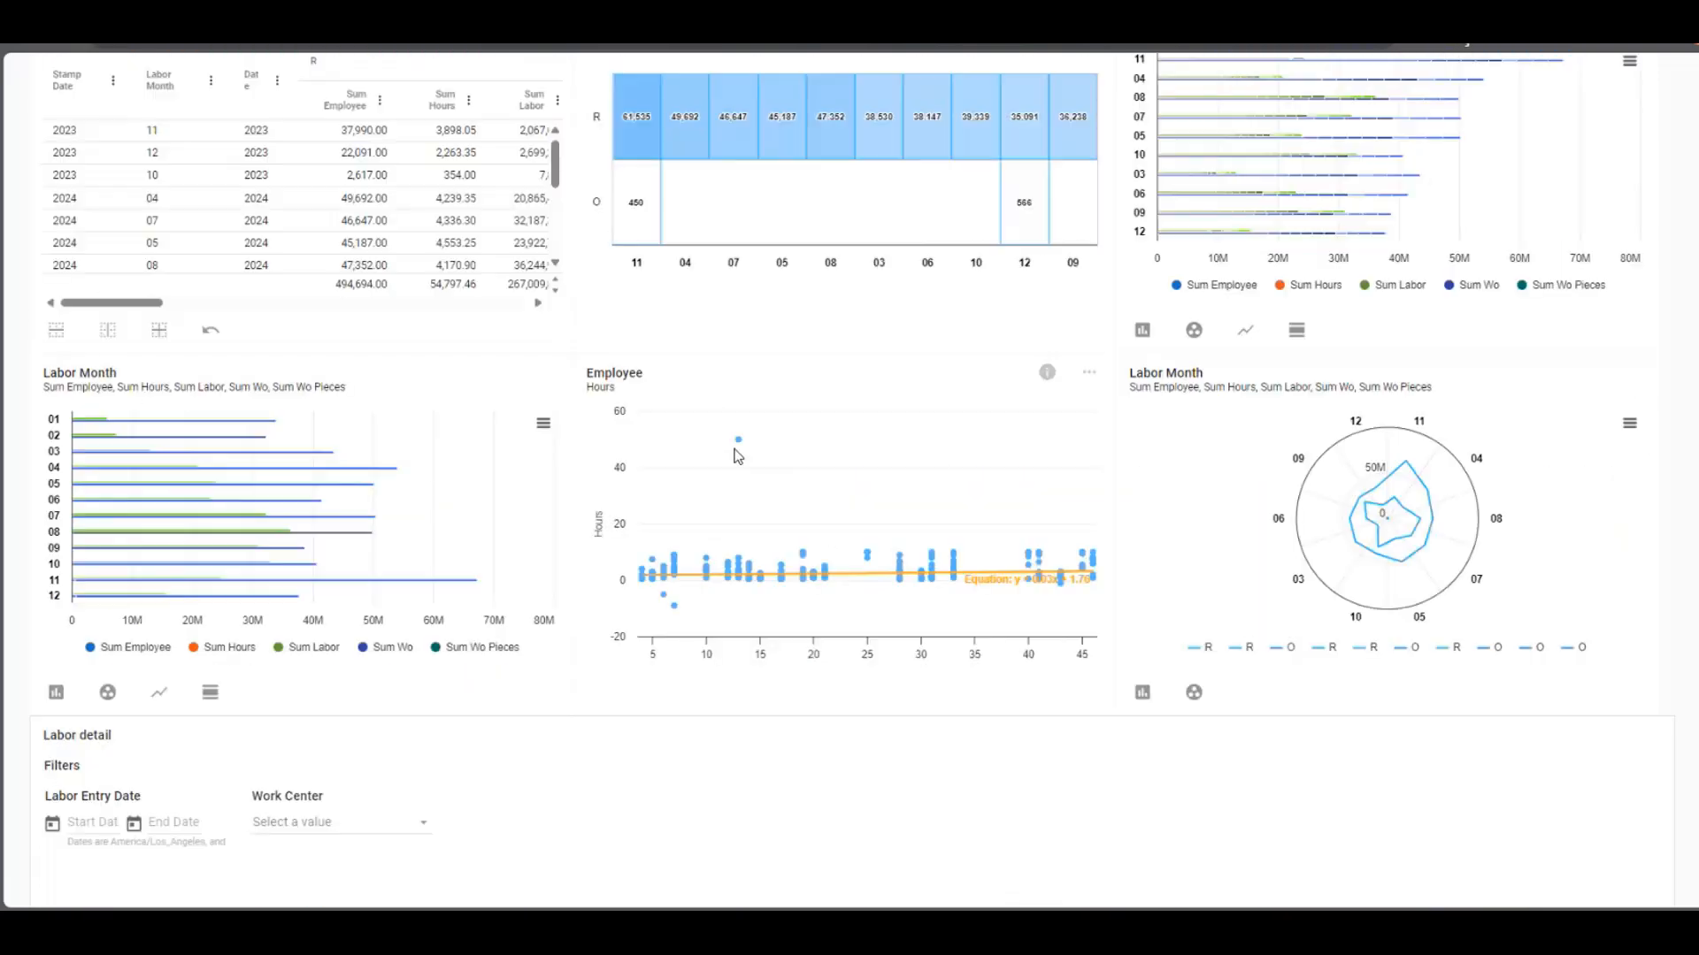
scroll(739, 456, up, 5)
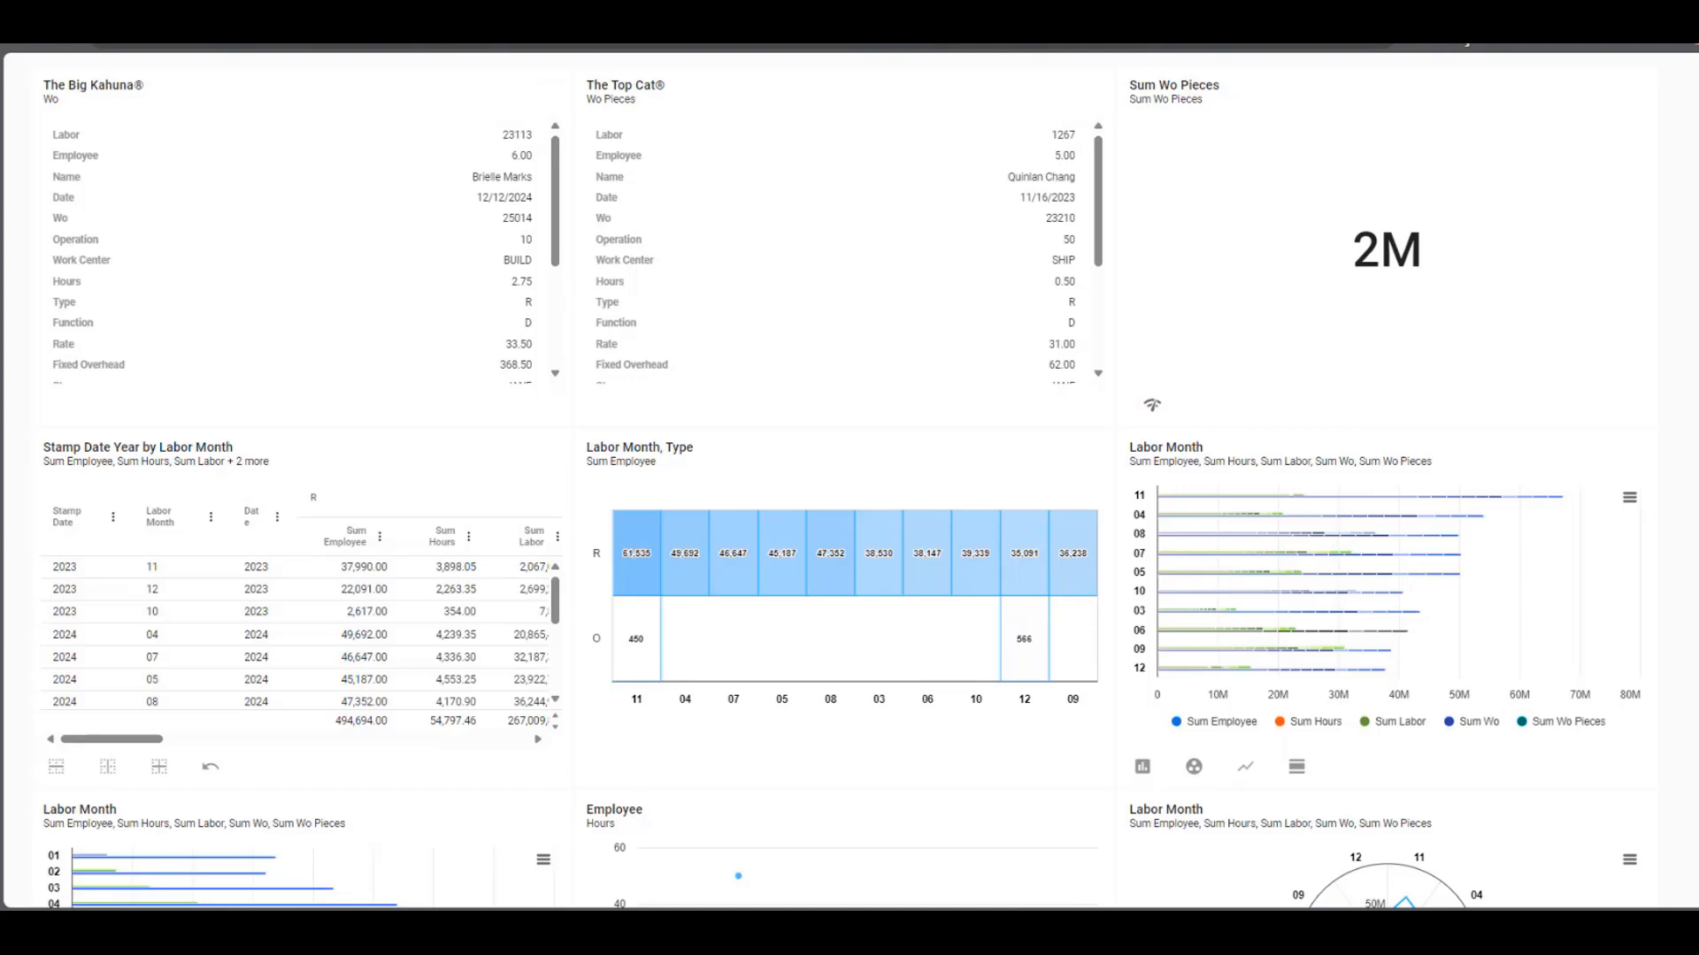
Switch to the Rover ERP desktop client and close Work Order Entry and the main window.
key(alt+Tab)
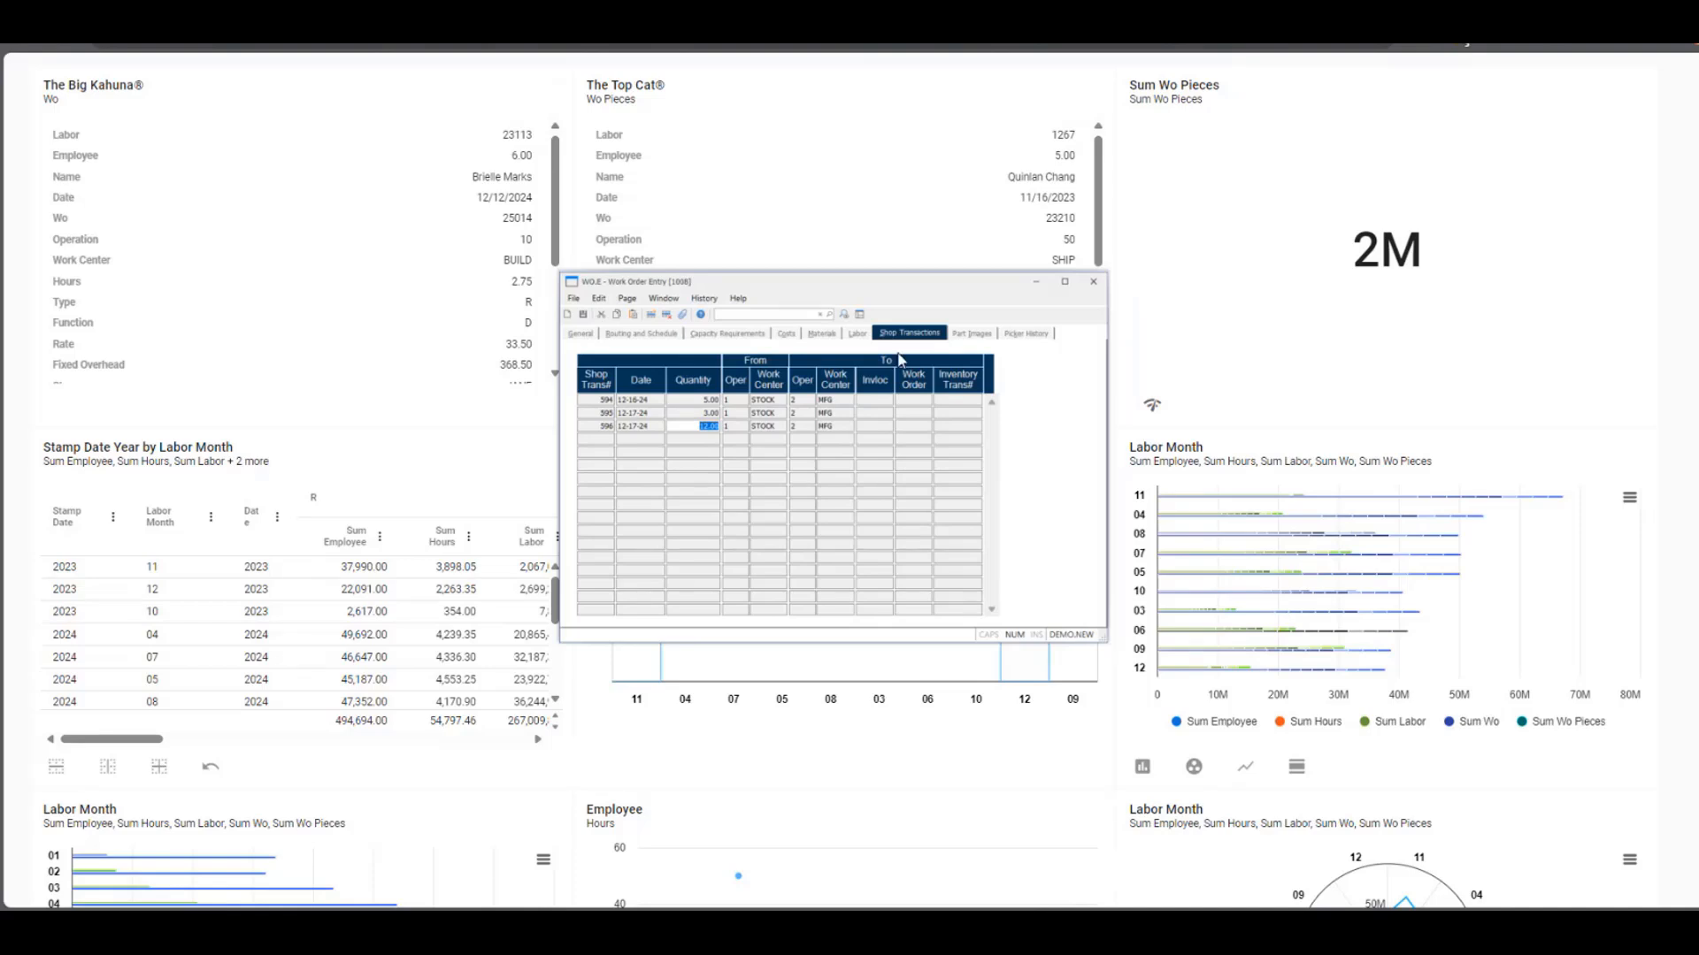
click(1094, 287)
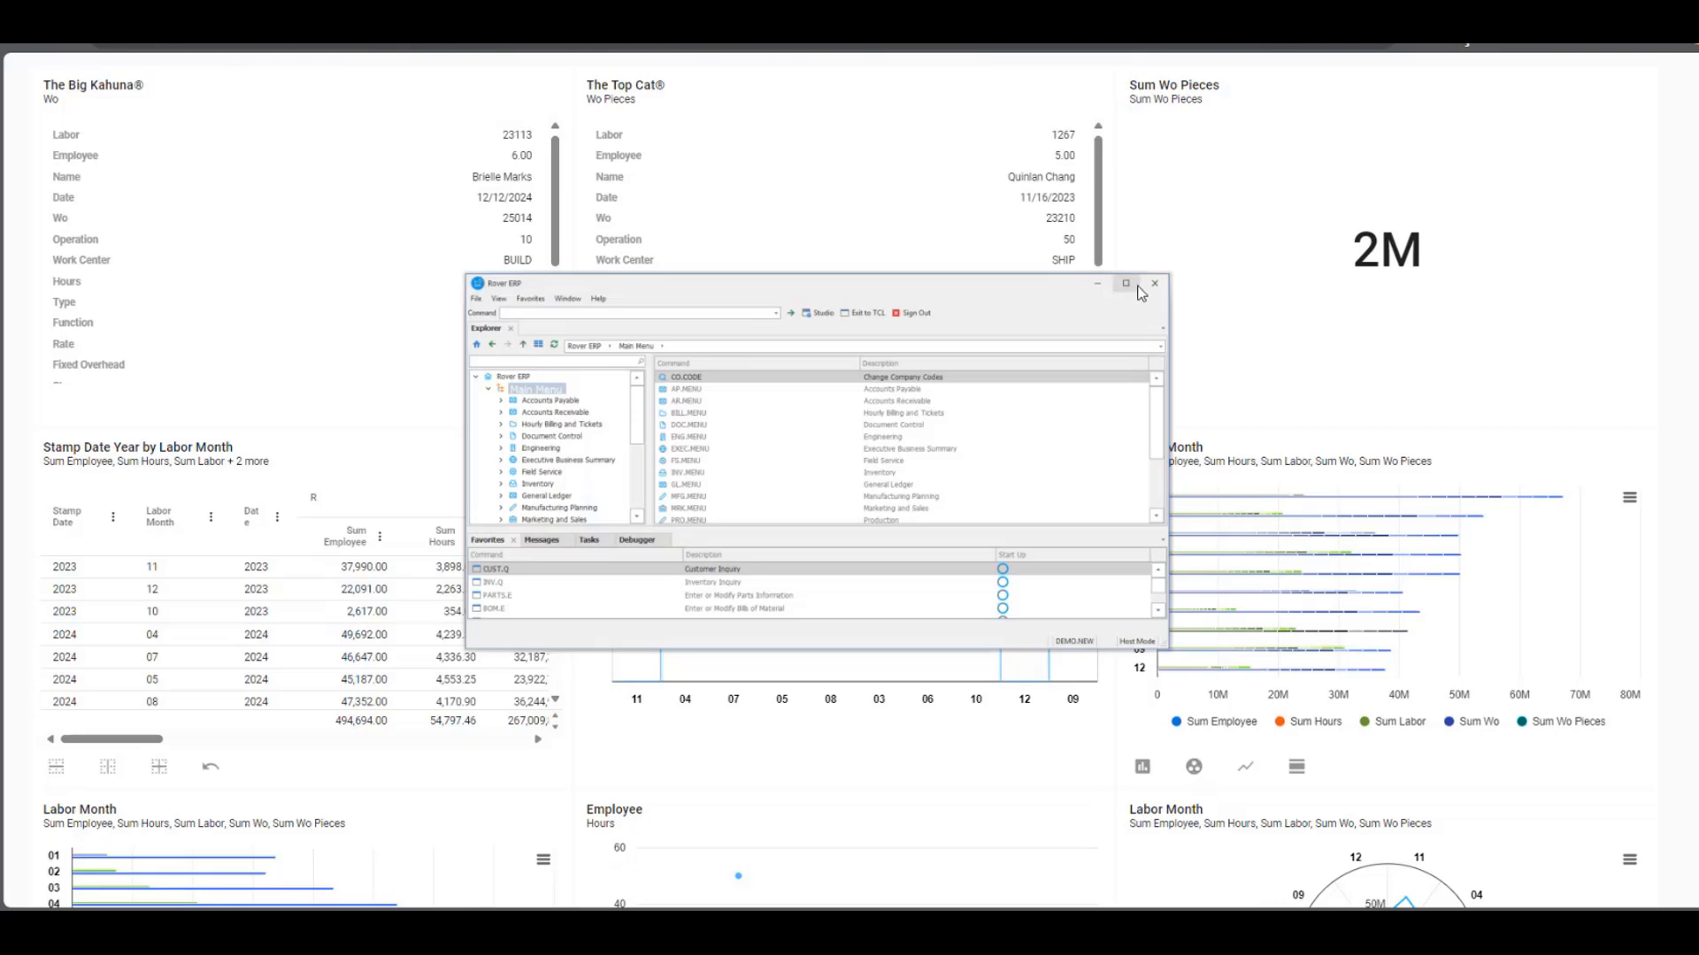
click(1148, 291)
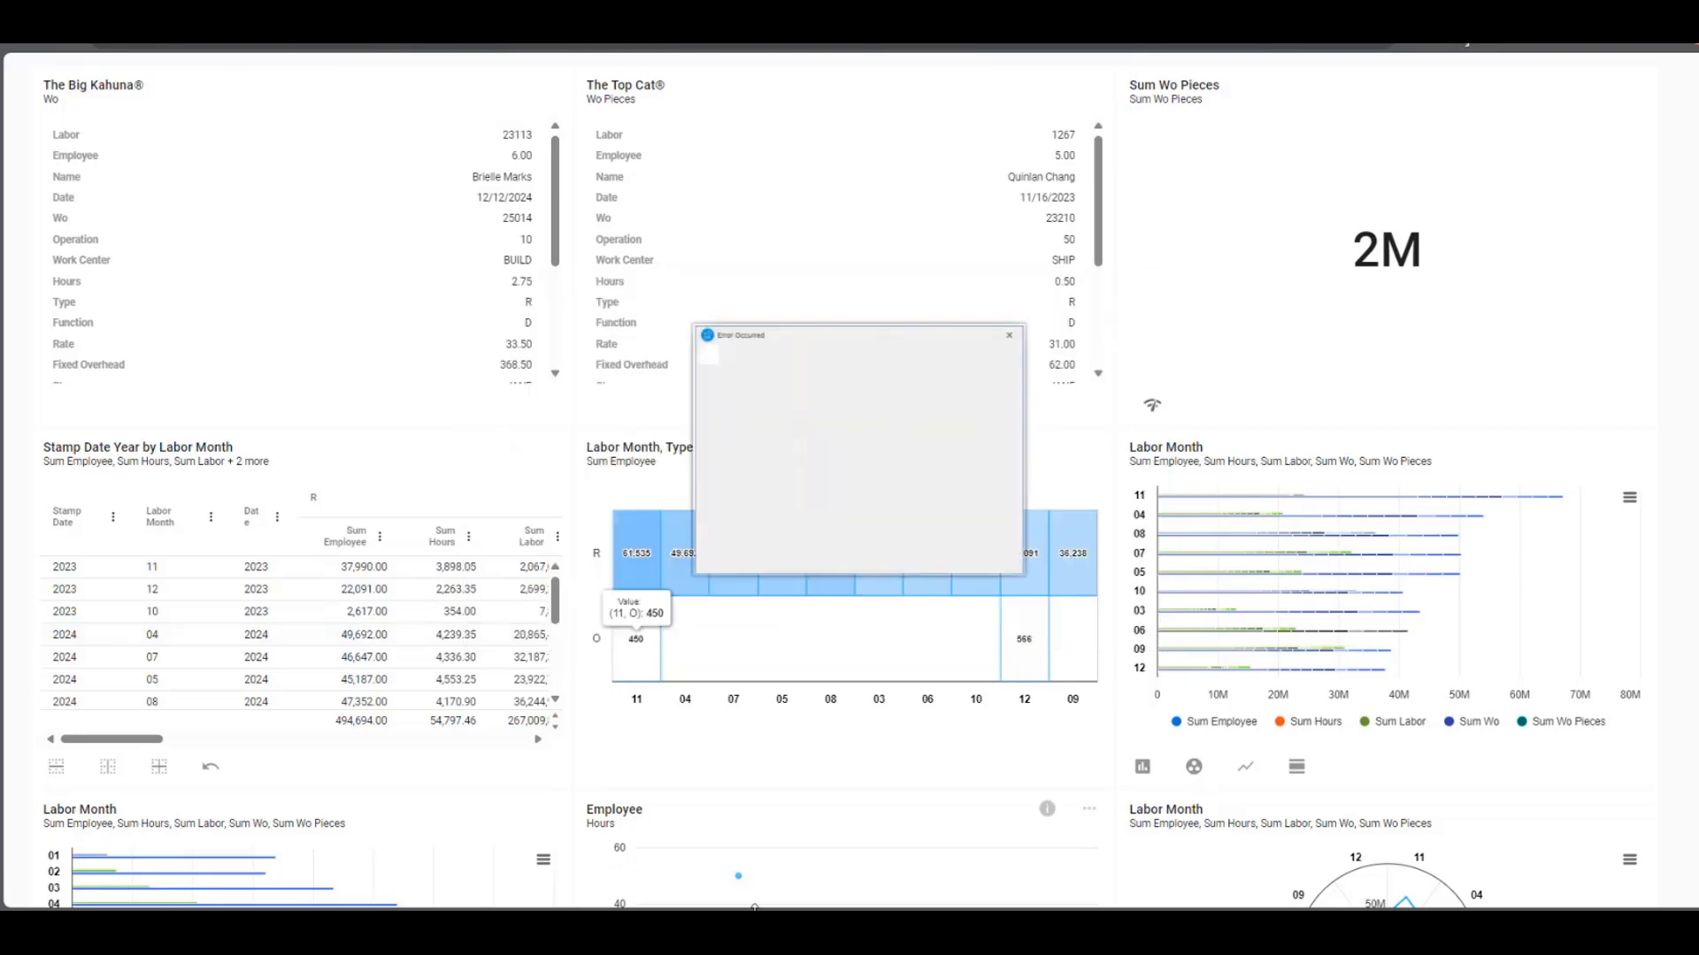
Find the Rover ERP app through the Windows search and launch it again.
key(super+s)
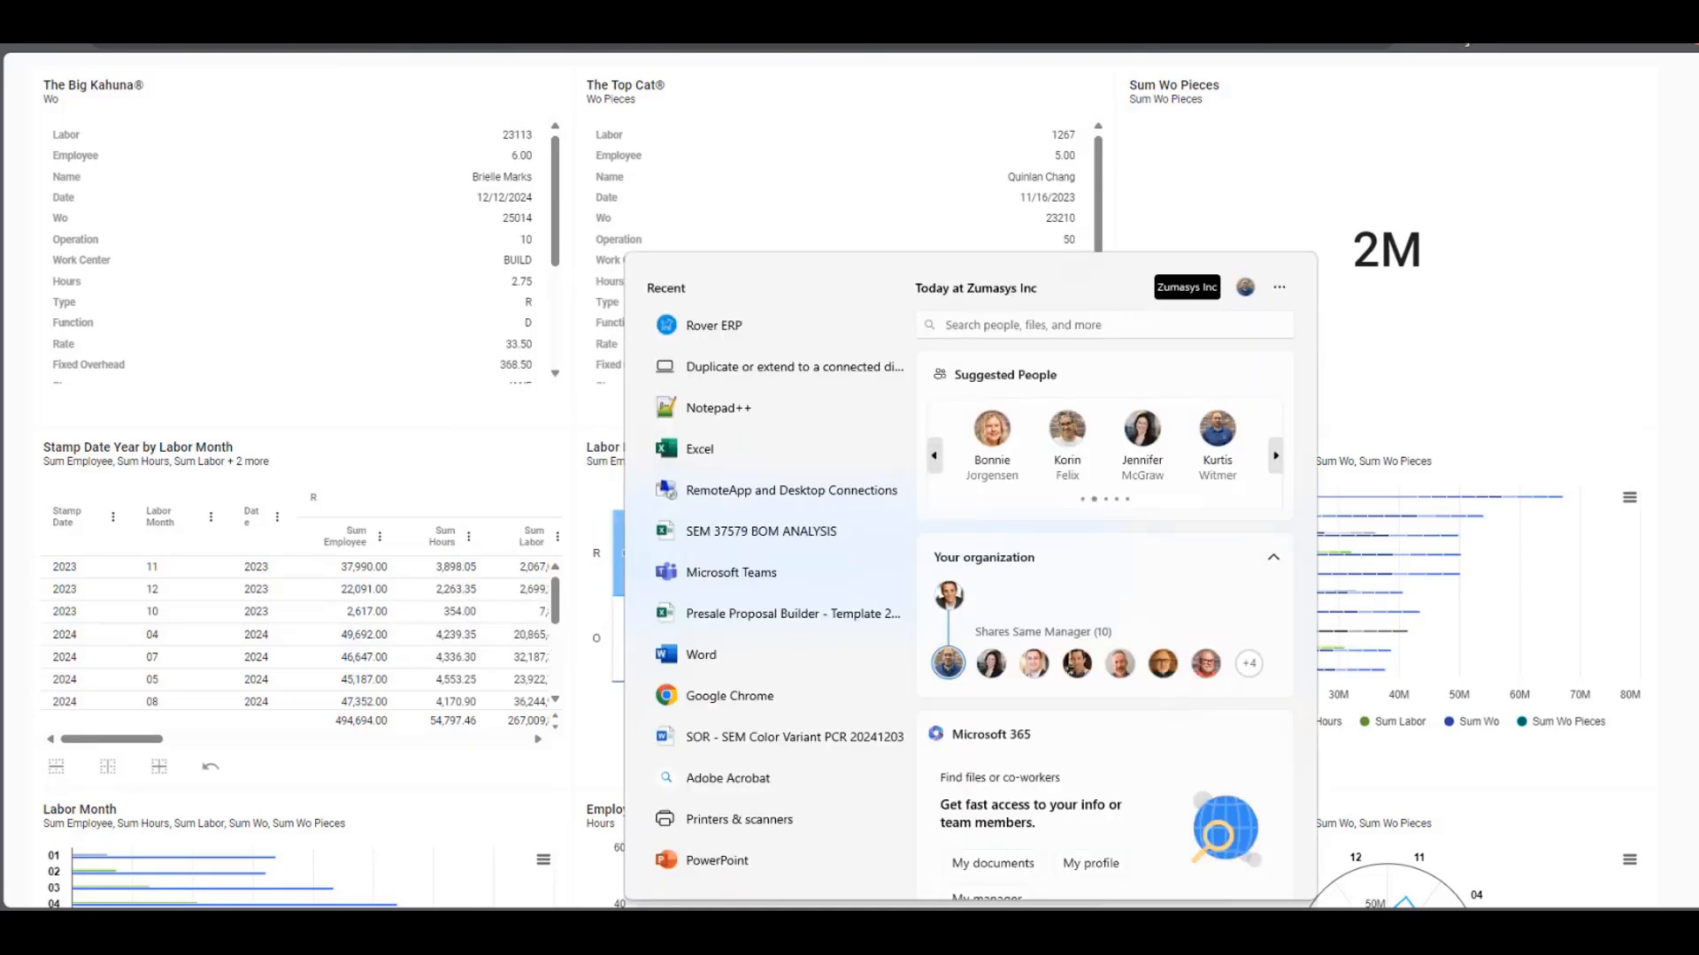
text(rover erp)
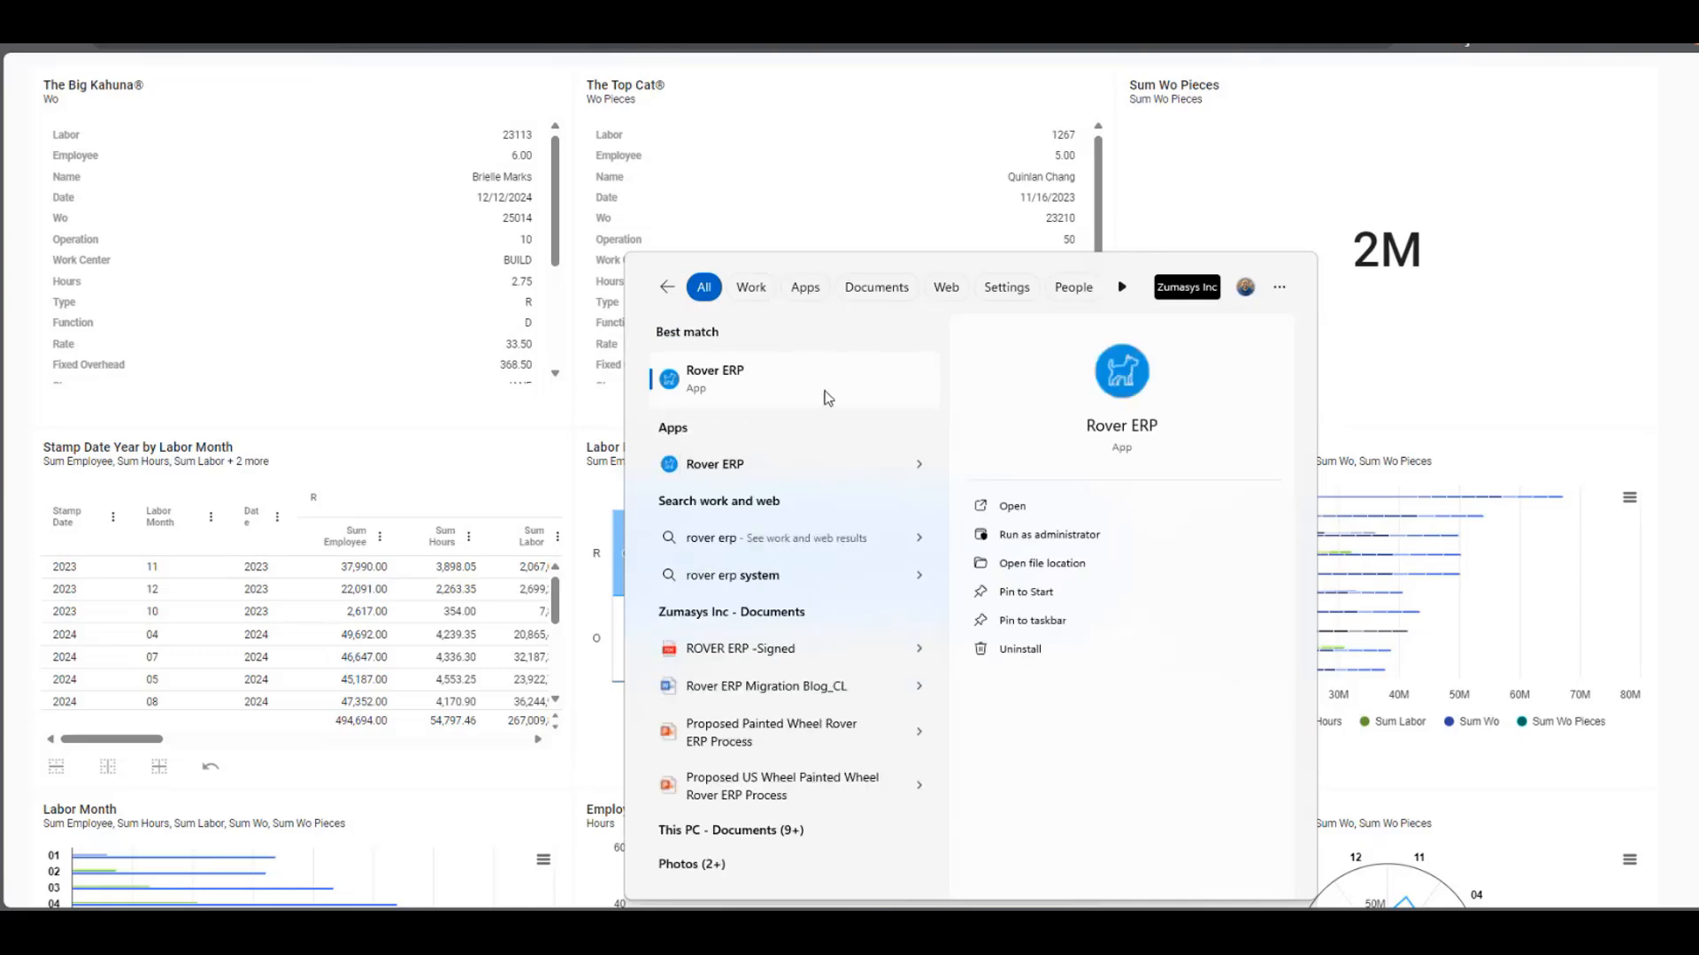
click(827, 397)
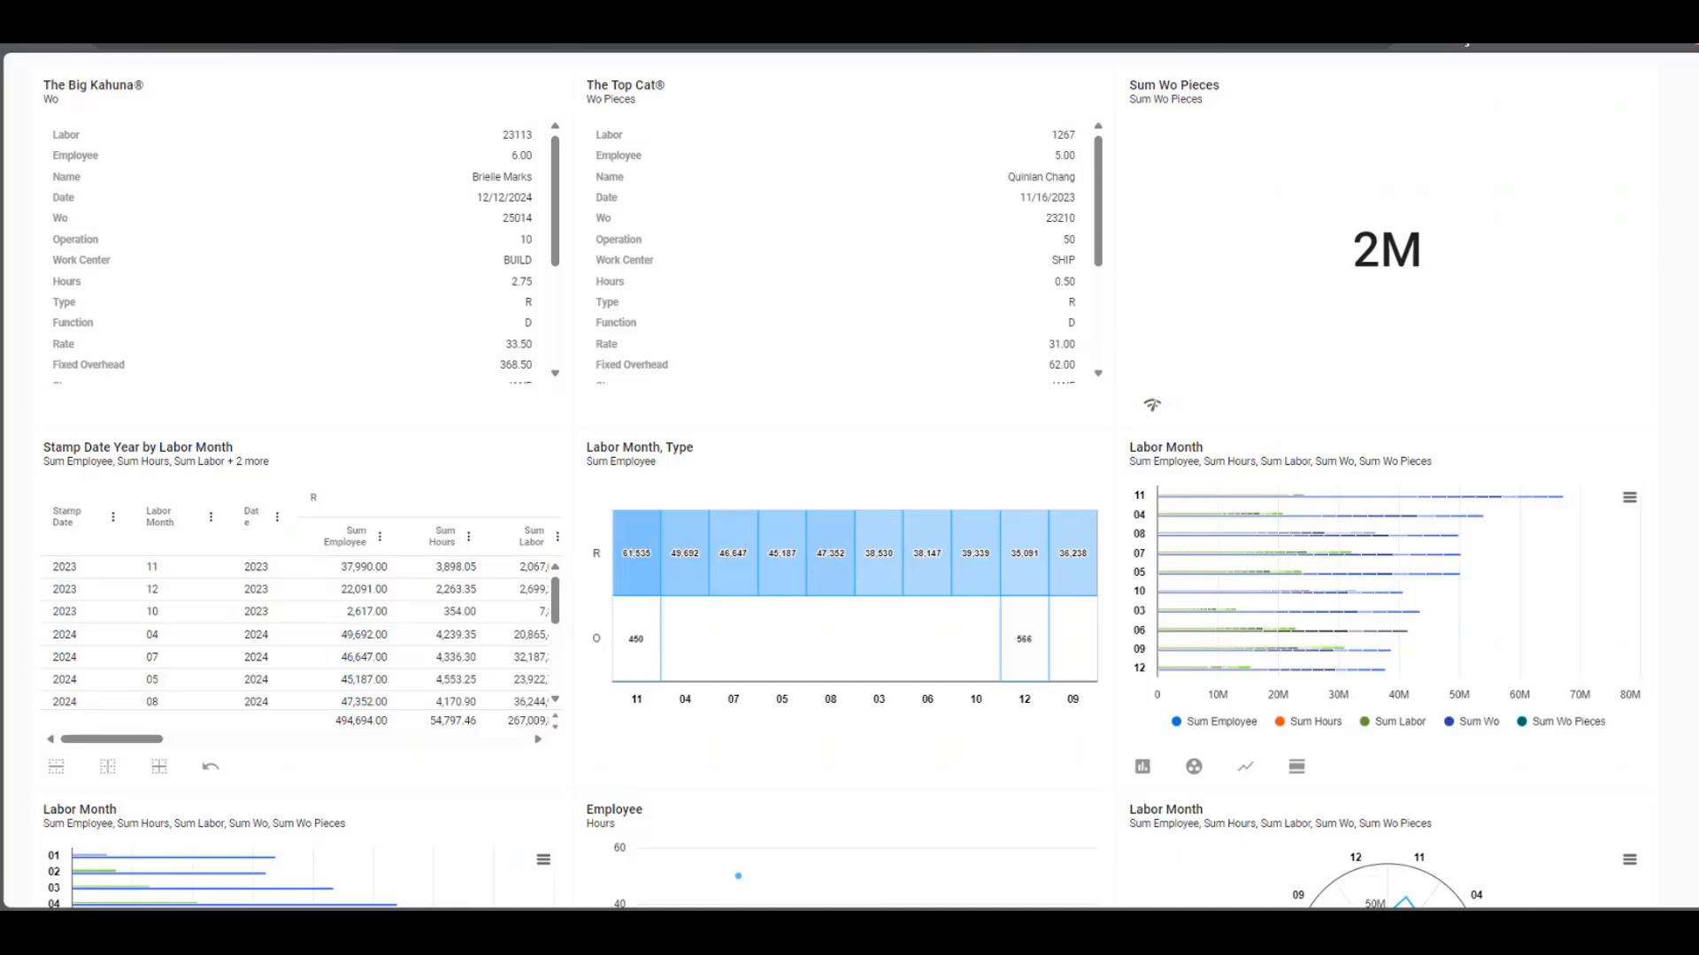
Bring the Work Order Entry Defaults window into view, review the End Job Stock Transfer Mode scan options, and move the window away.
drag(0, 44, 959, 200)
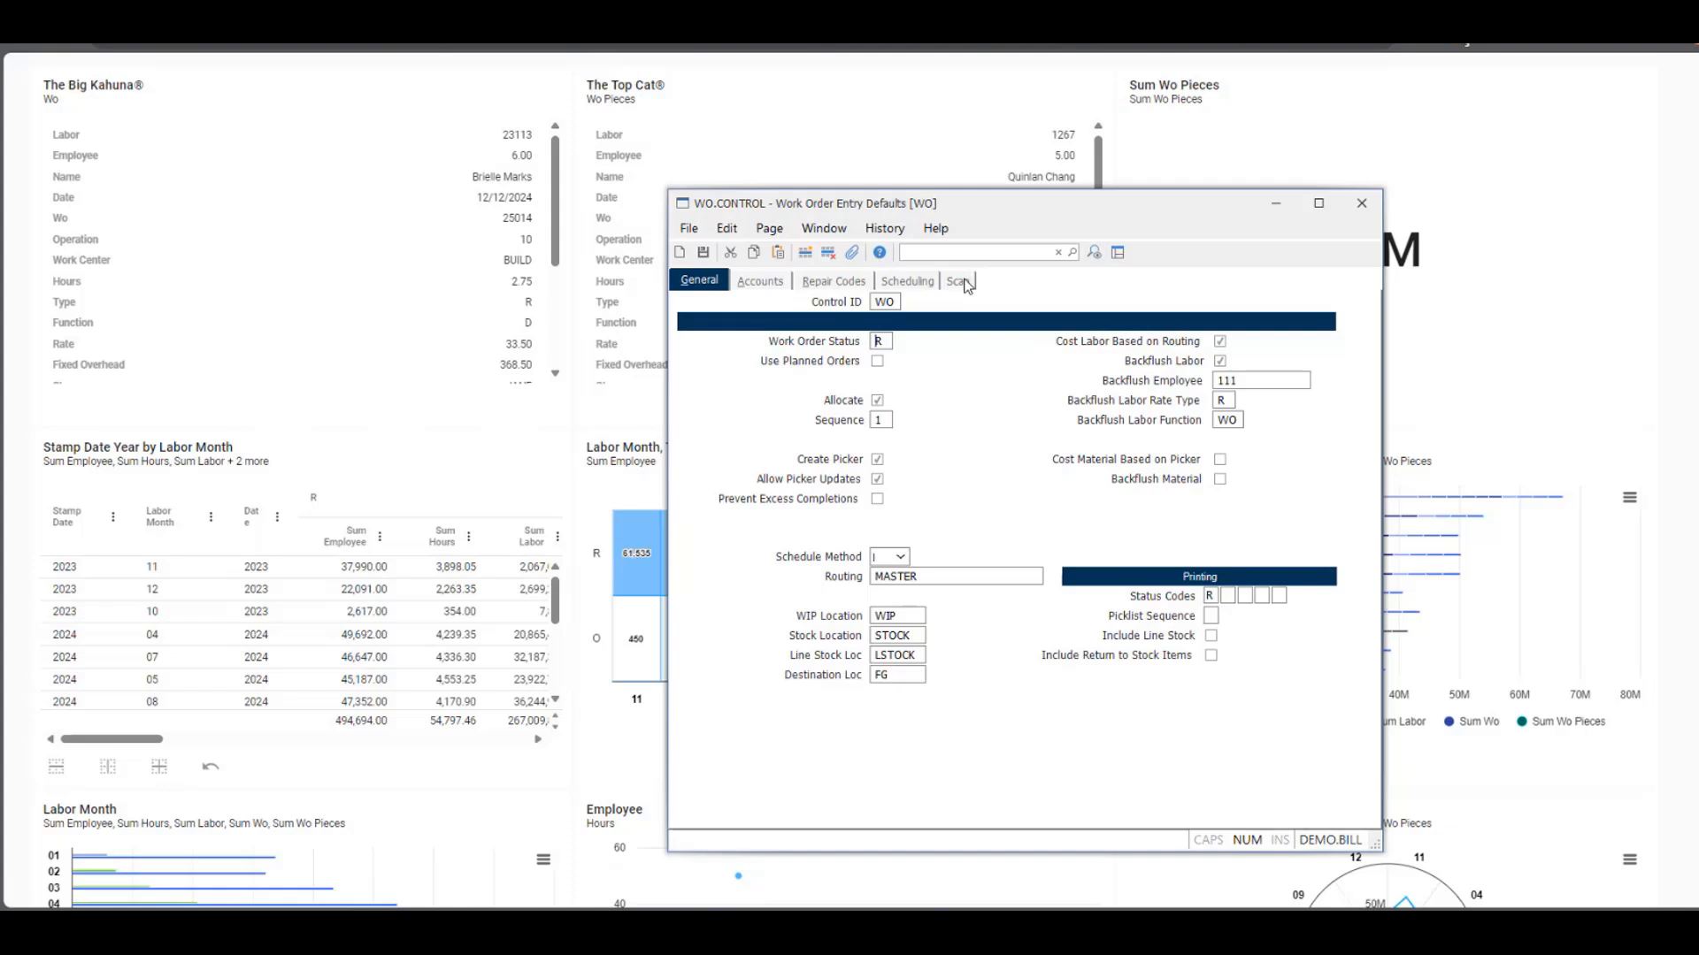
click(958, 282)
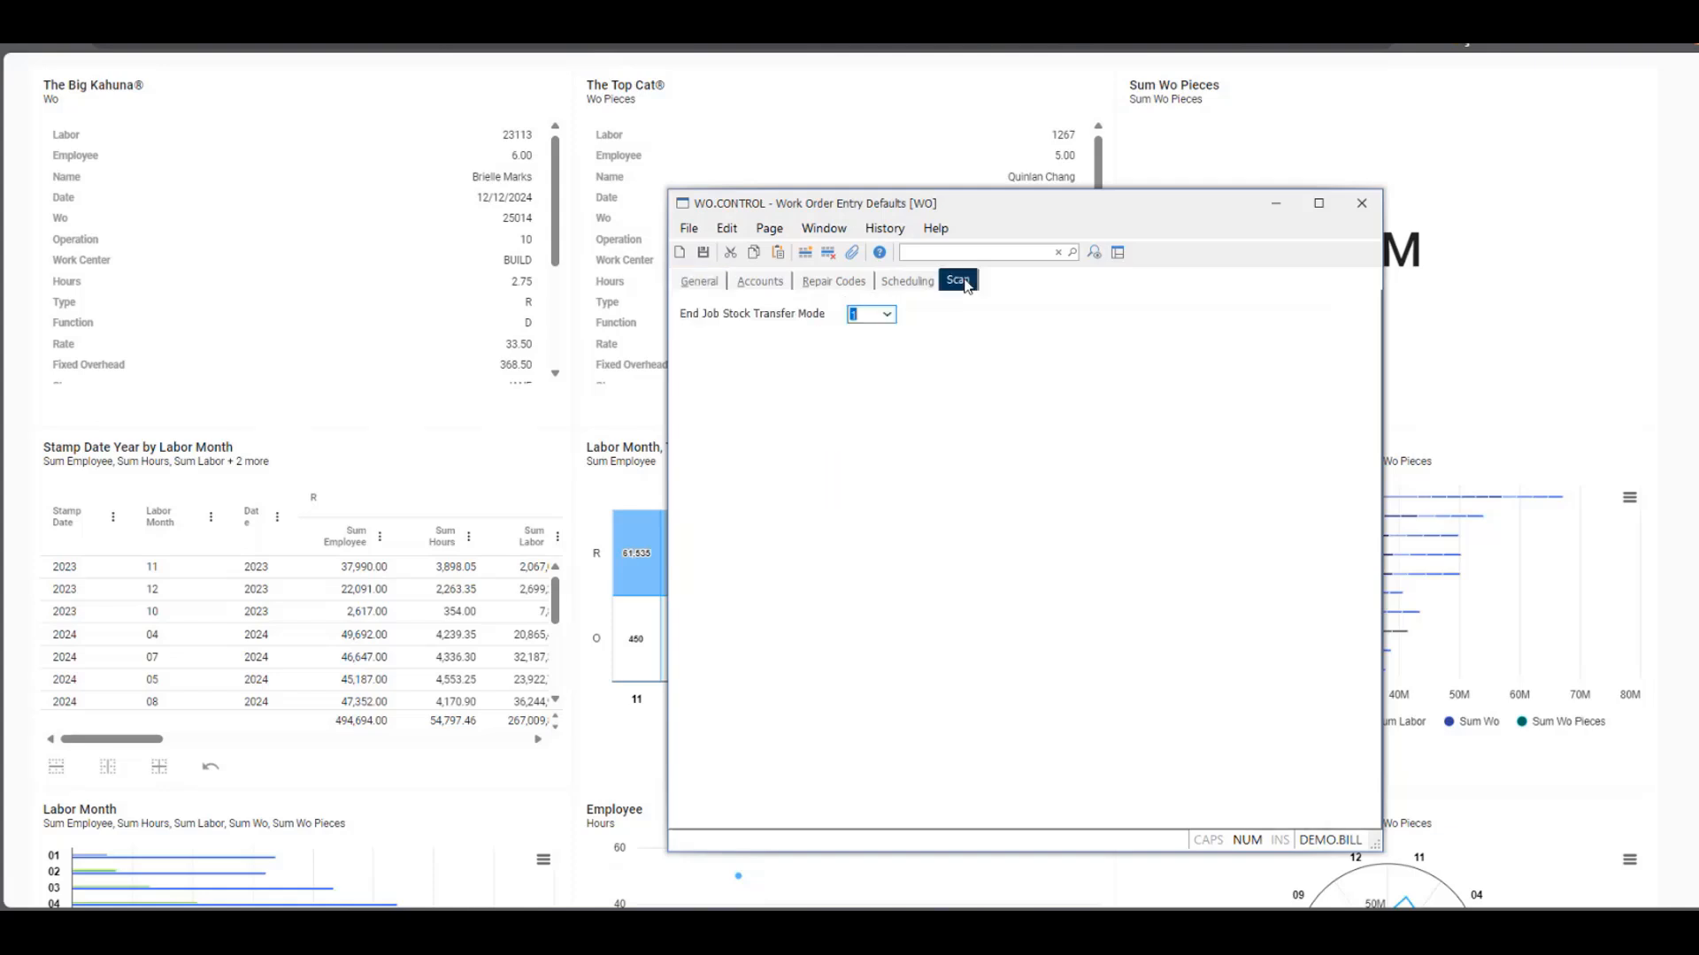
click(699, 280)
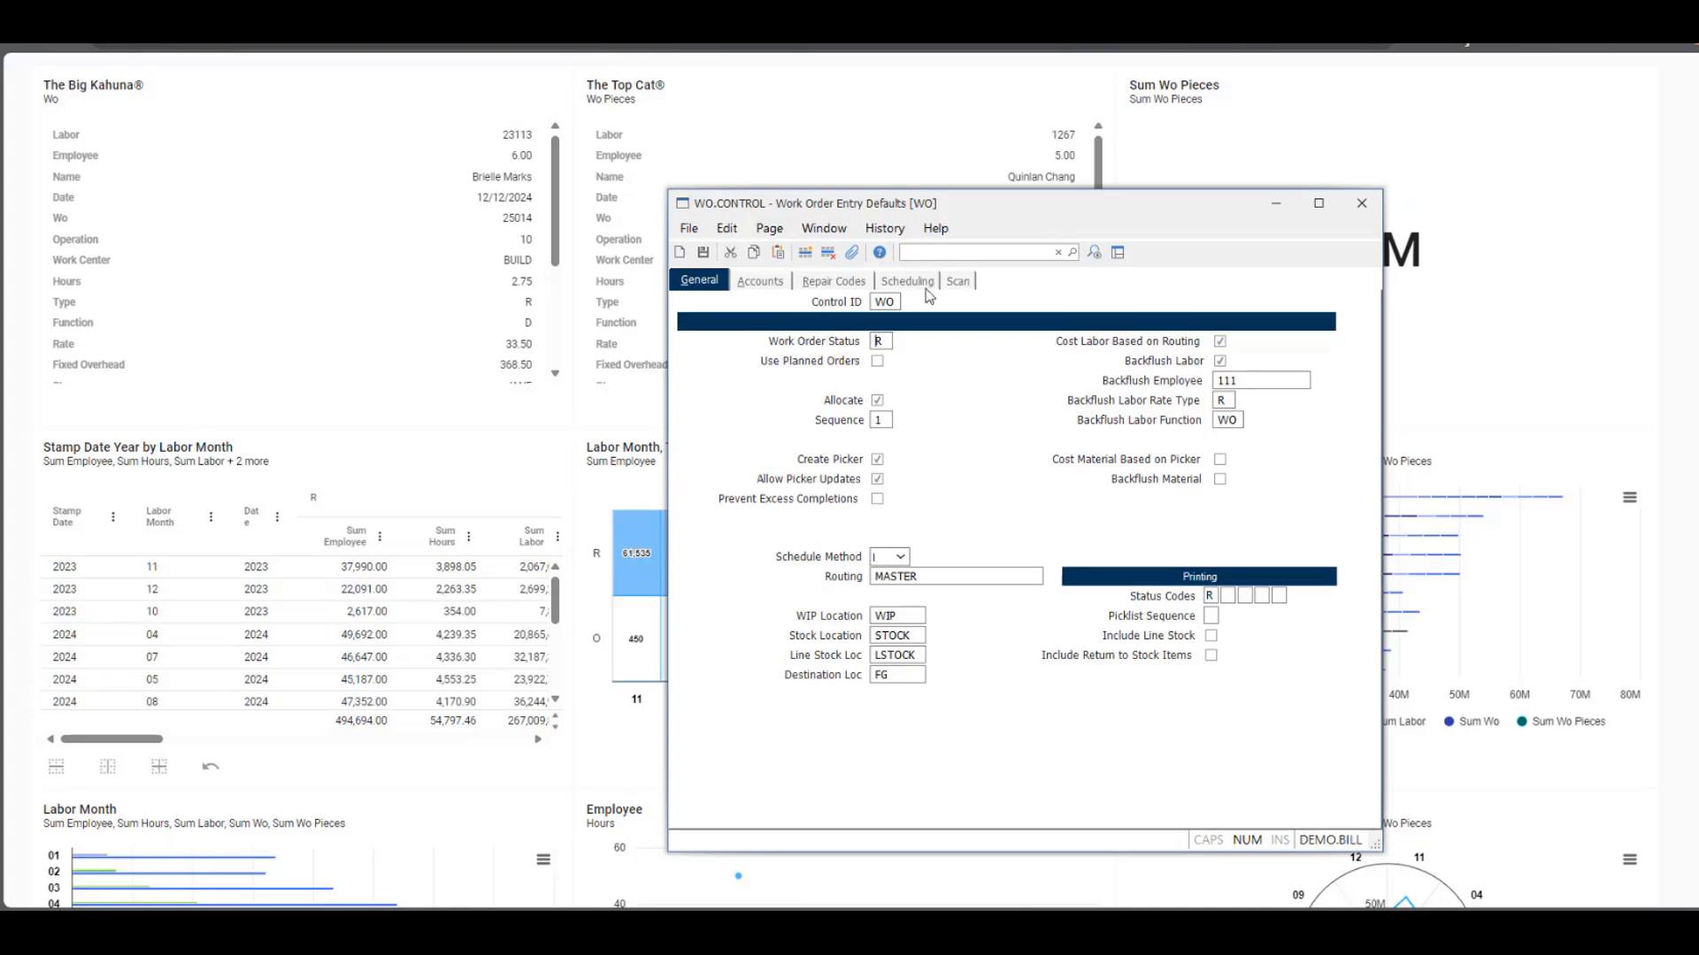
click(959, 282)
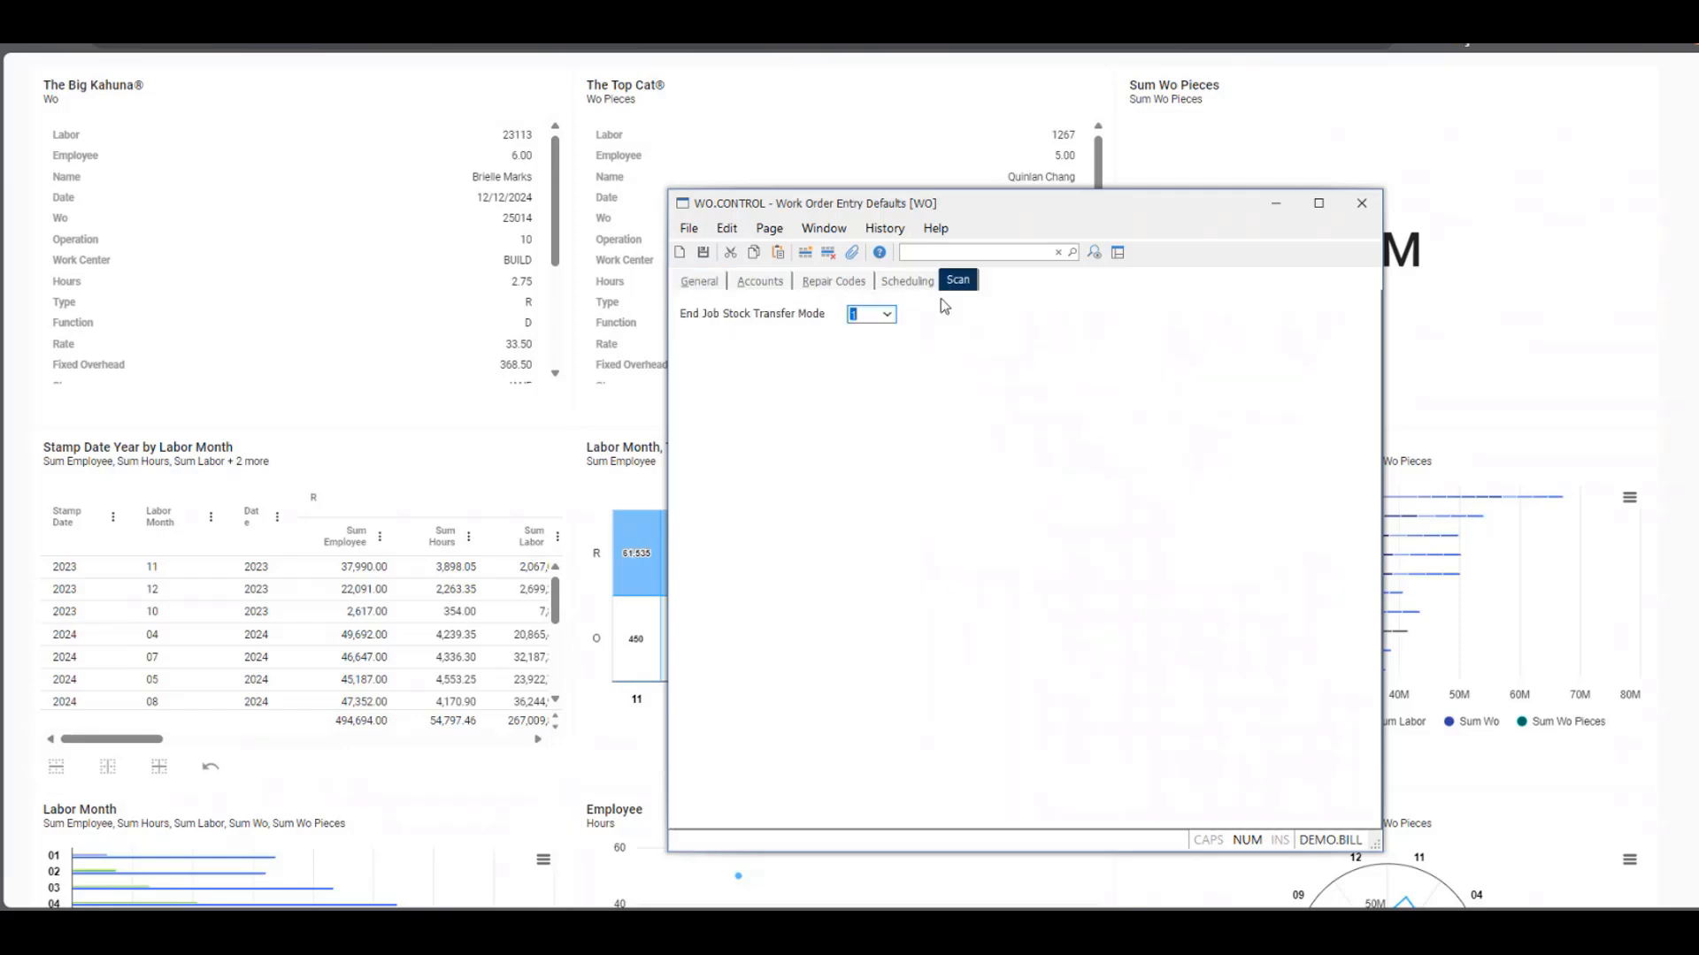
click(888, 314)
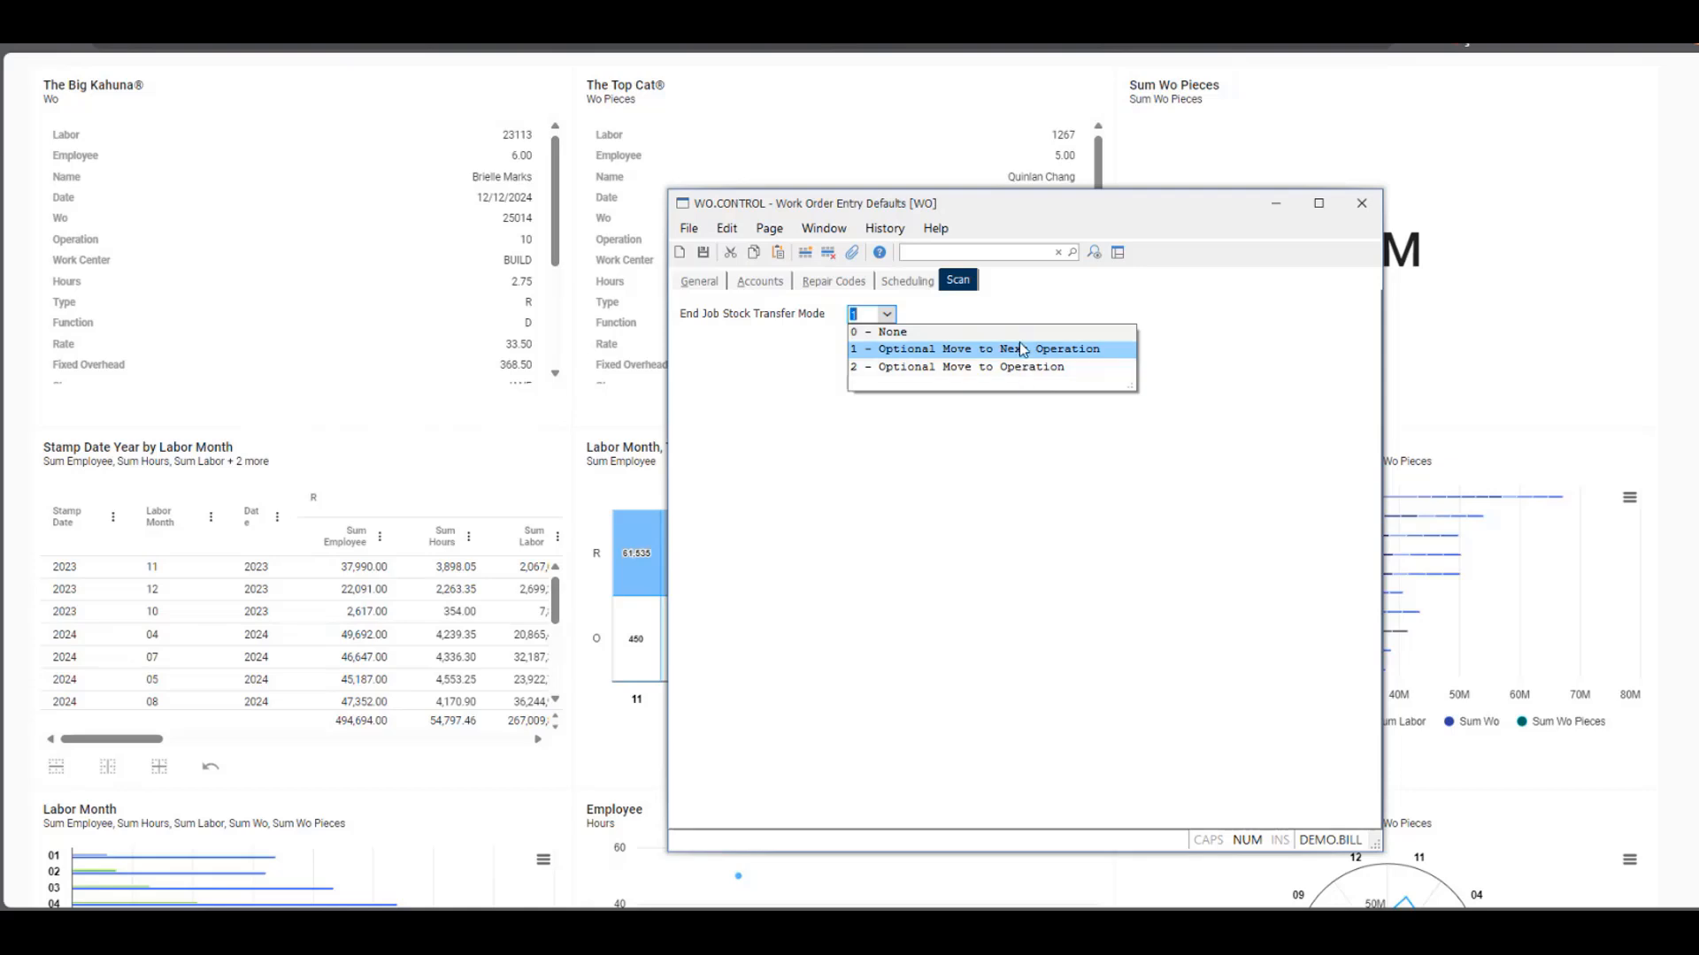
drag(1051, 210, 4, 232)
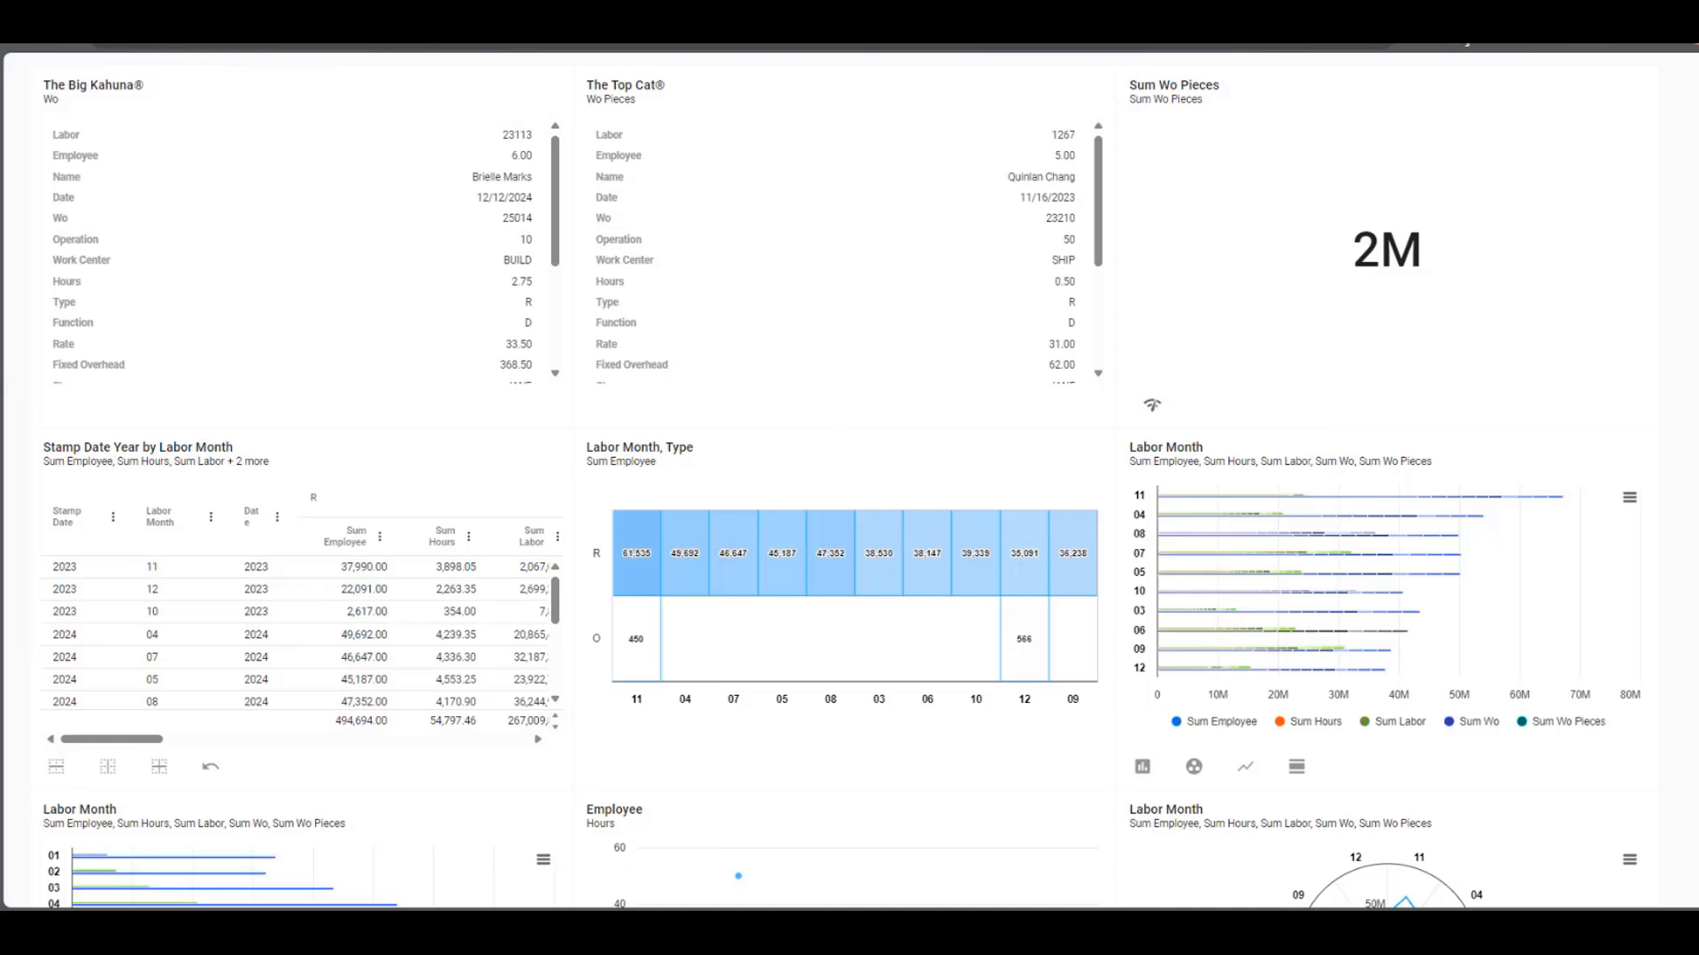